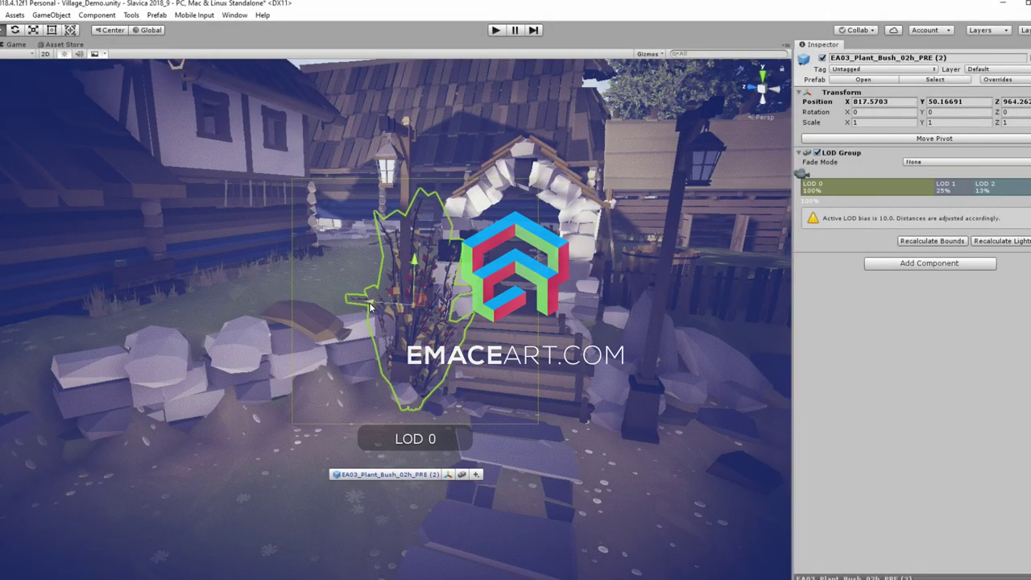
Move the bush to the archway's right side and stretch the rock strips along the wall base
left_click_drag(371, 306, 608, 353)
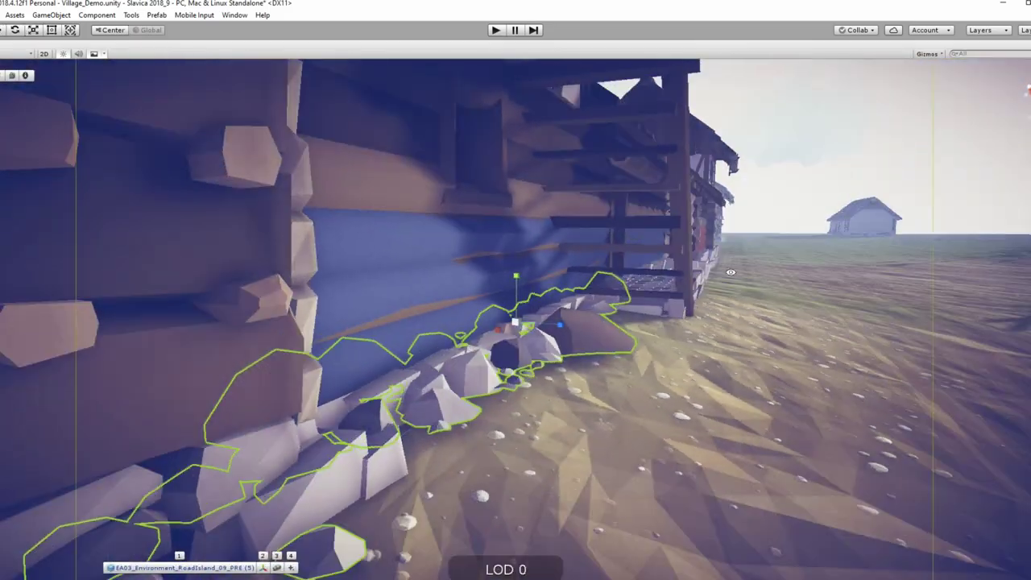
left_click_drag(514, 283, 512, 280)
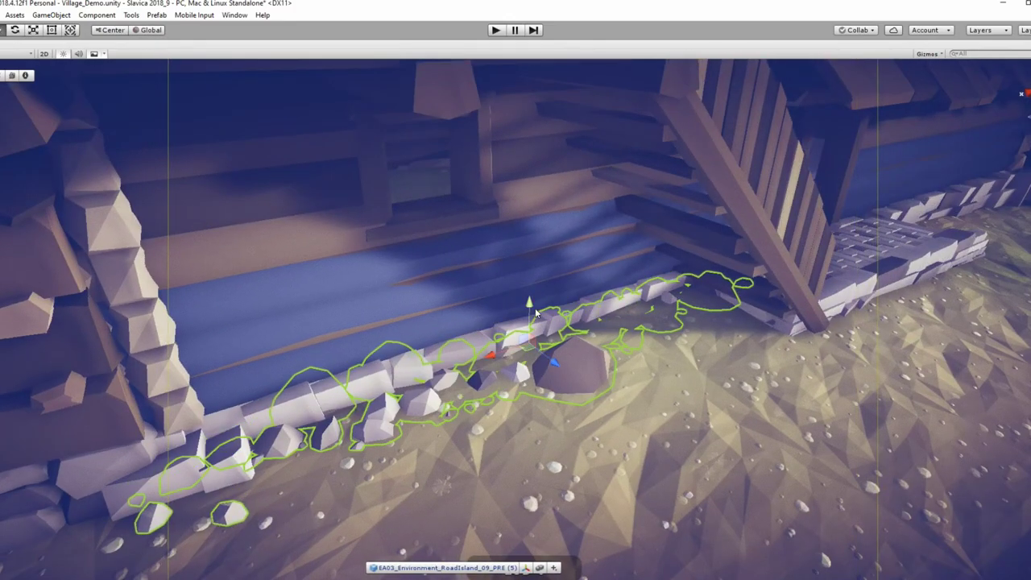
left_click_drag(536, 312, 529, 300)
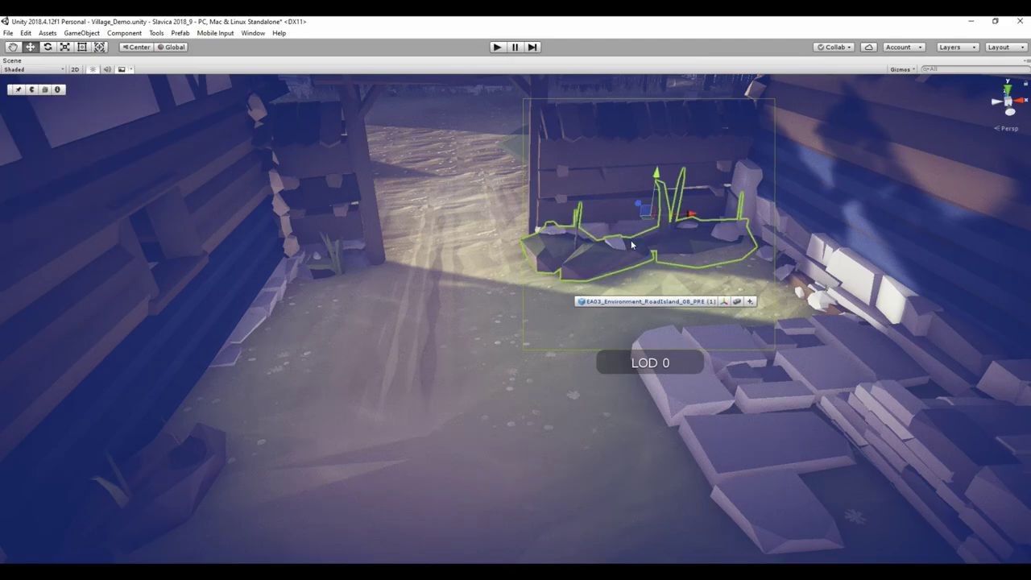
left_click_drag(632, 244, 574, 379, "alt")
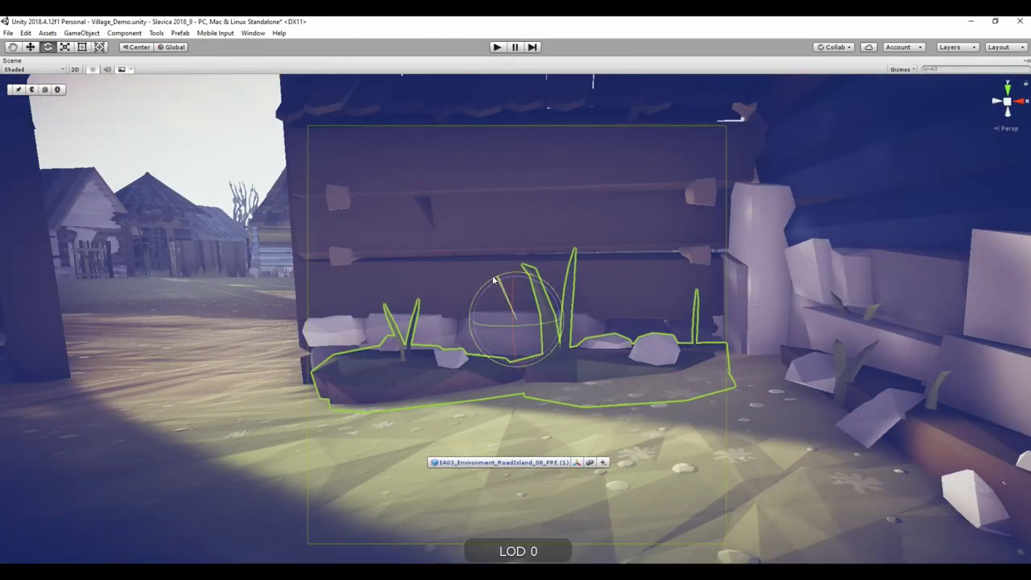
mouse_move(495, 285)
left_mouse_down("alt")
mouse_move(663, 304)
mouse_move(488, 345)
left_mouse_up("alt")
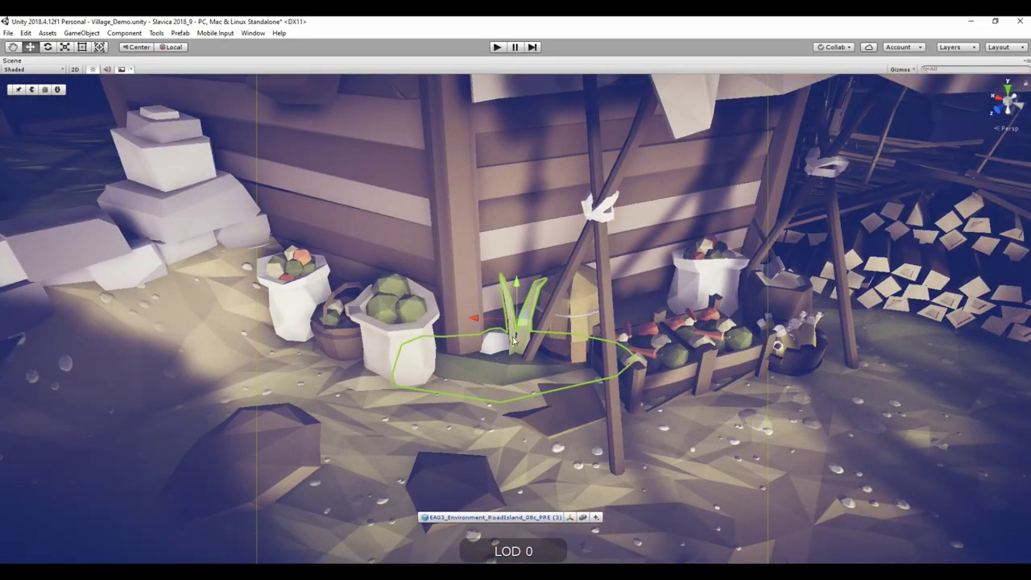
Place a Crate prefab among the grass clumps beside the fence
mouse_move(488, 310)
left_mouse_down("alt")
mouse_move(508, 366)
mouse_move(549, 360)
left_mouse_up("alt")
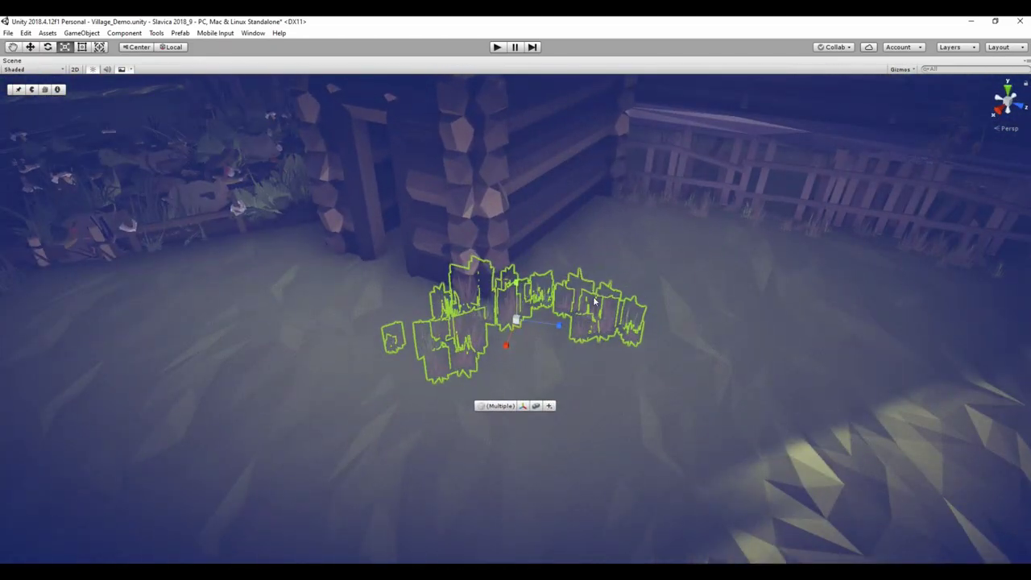
left_click_drag(643, 267, 605, 277, "alt")
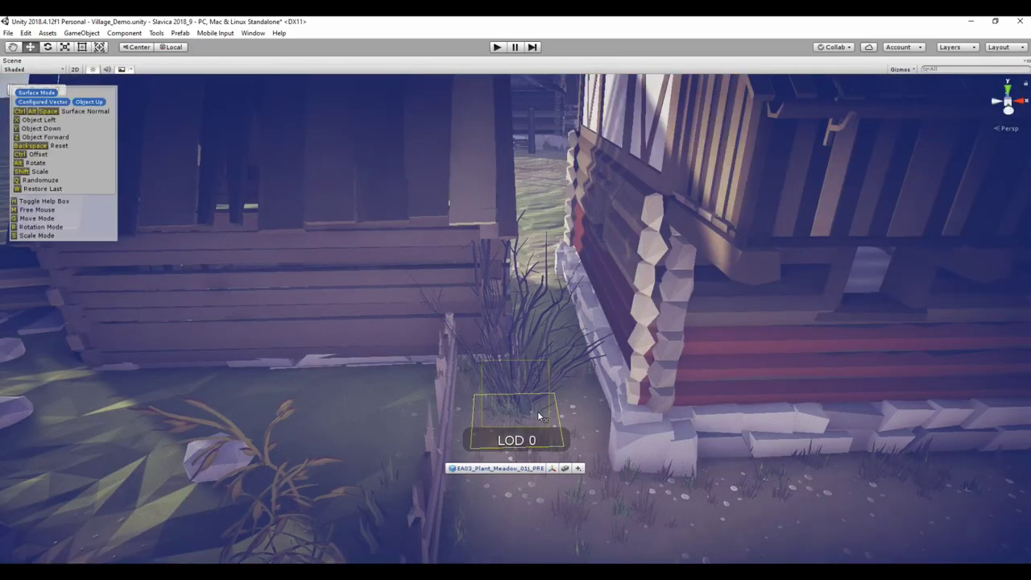
key("f")
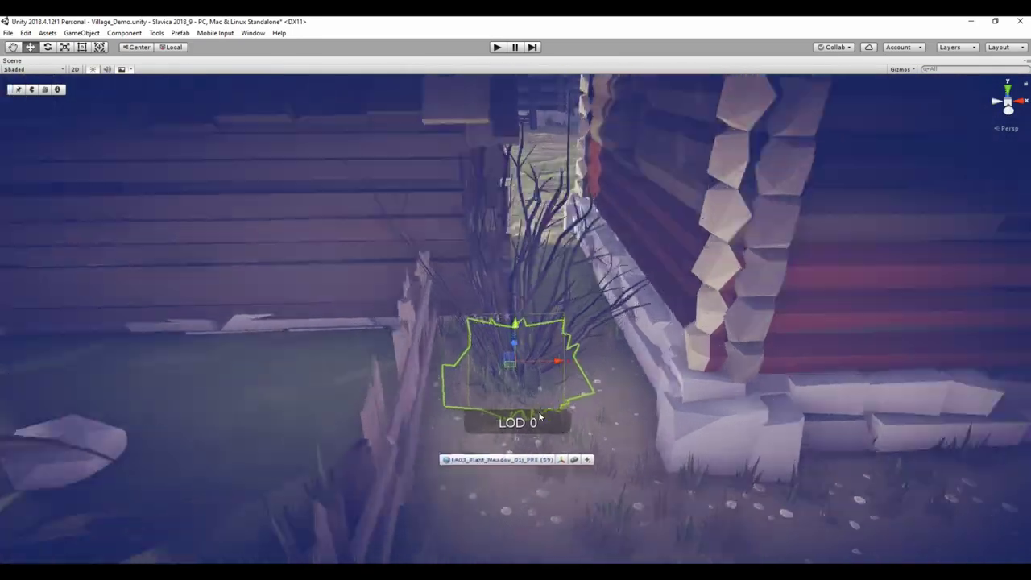
left_click_drag(541, 417, 510, 362, "alt")
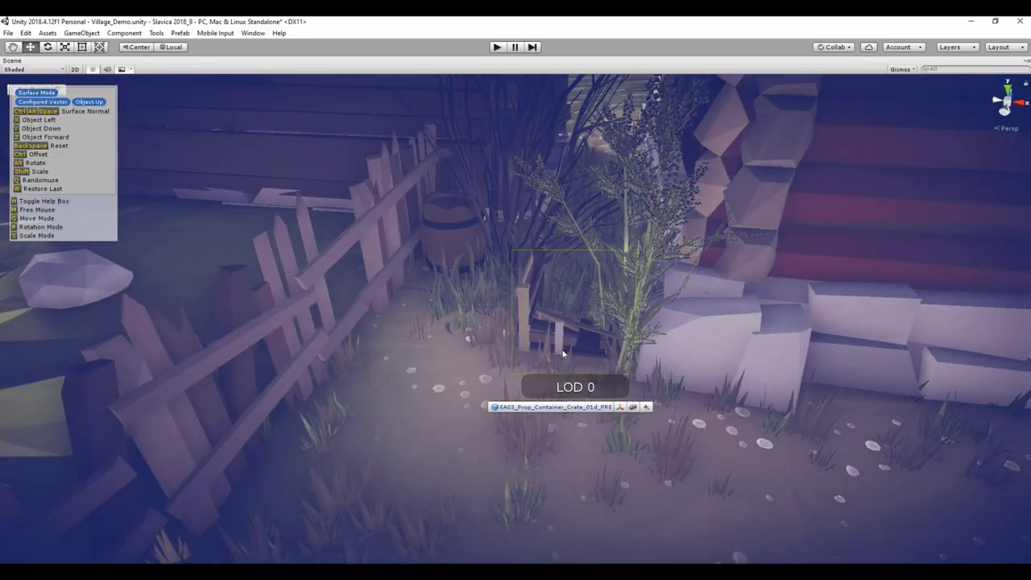
left_click(563, 353)
key("f")
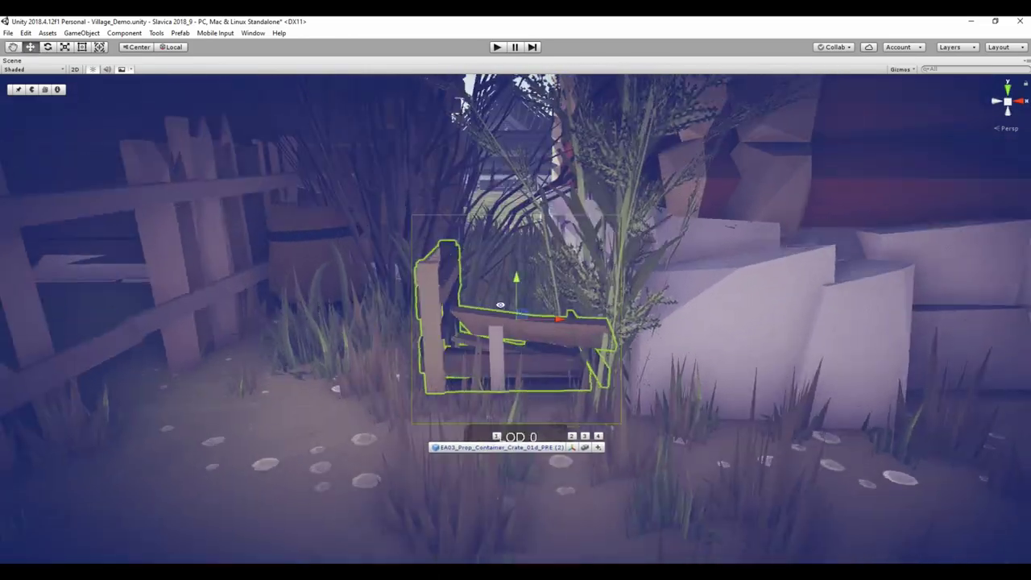
scroll(517, 312, "down", 3)
left_click_drag(526, 309, 497, 391, "alt")
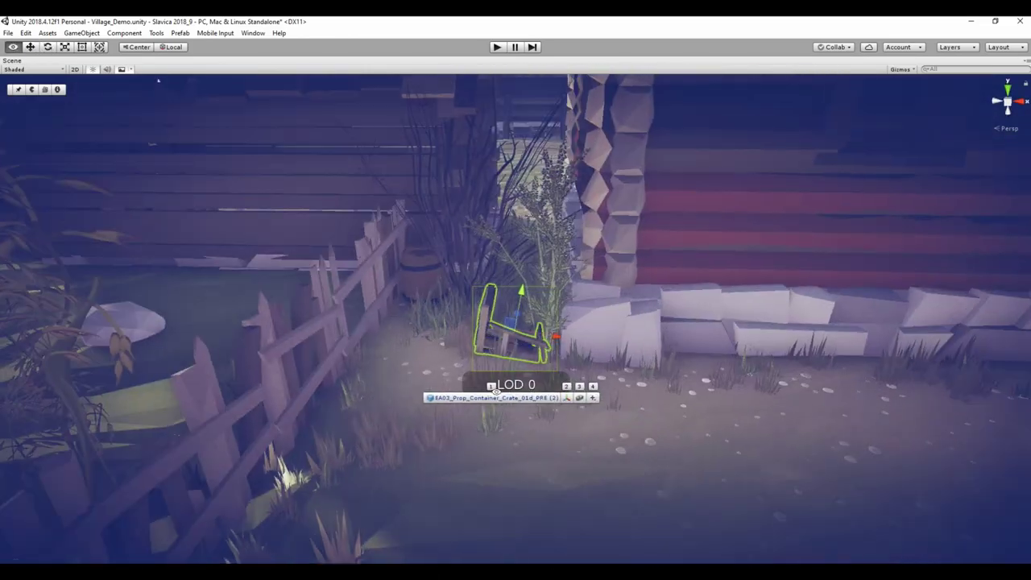
scroll(596, 261, "down", 10)
middle_click_drag(596, 261, 537, 254)
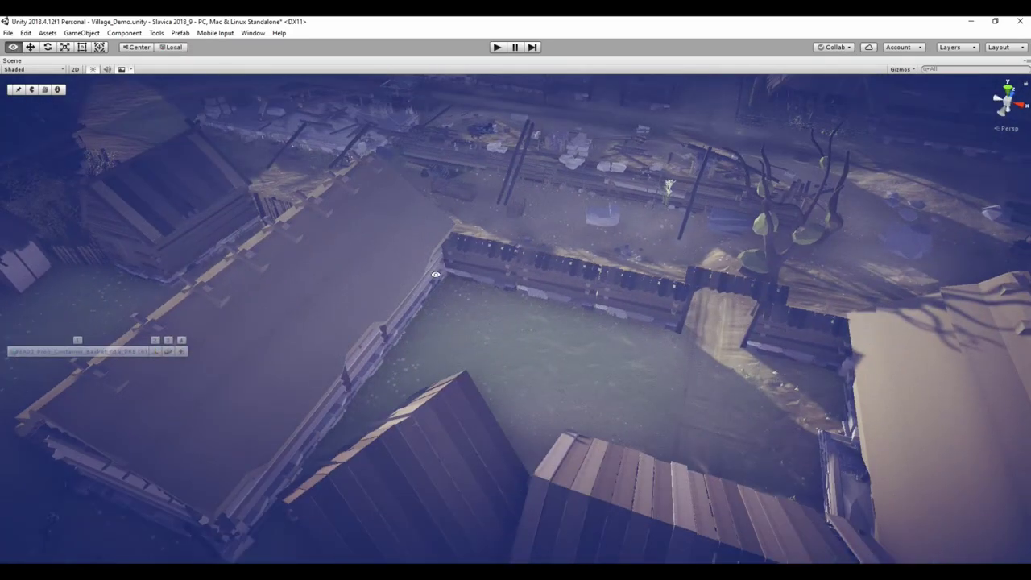
left_click_drag(536, 254, 368, 357, "alt")
scroll(664, 281, "up", 5)
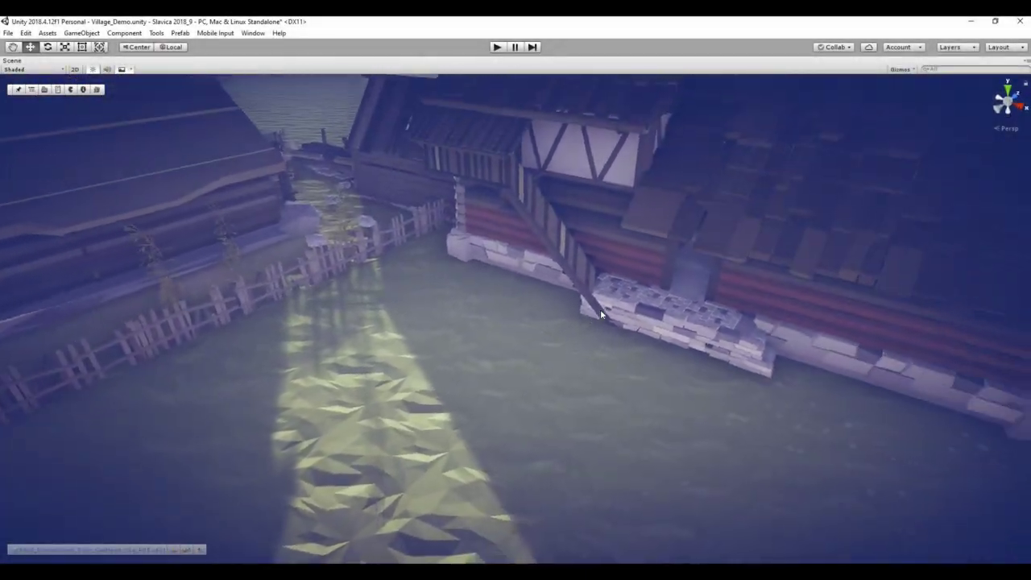
Lower the administrative building slightly into the ground
left_click(600, 309)
key("f")
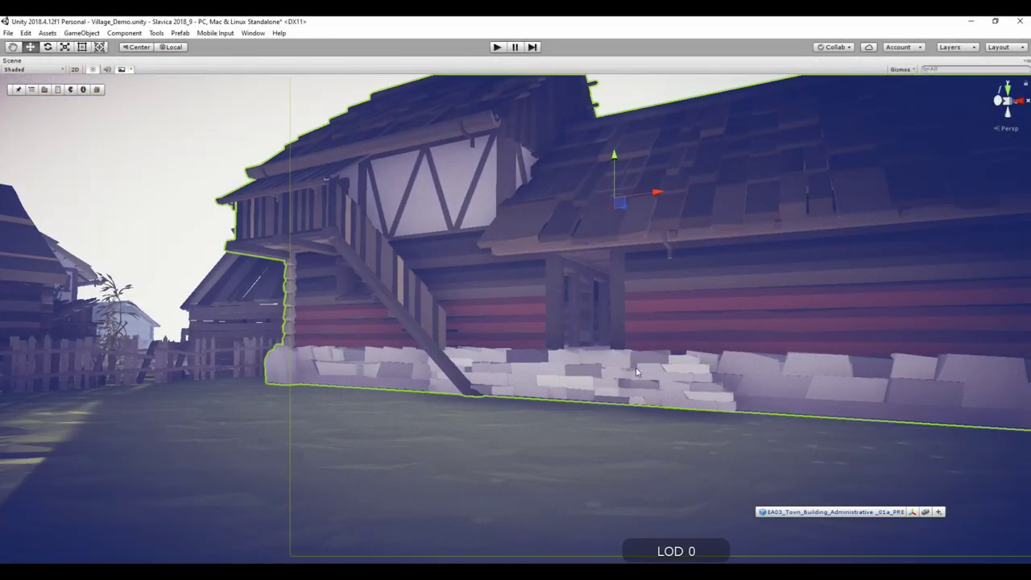
left_click_drag(675, 341, 678, 388)
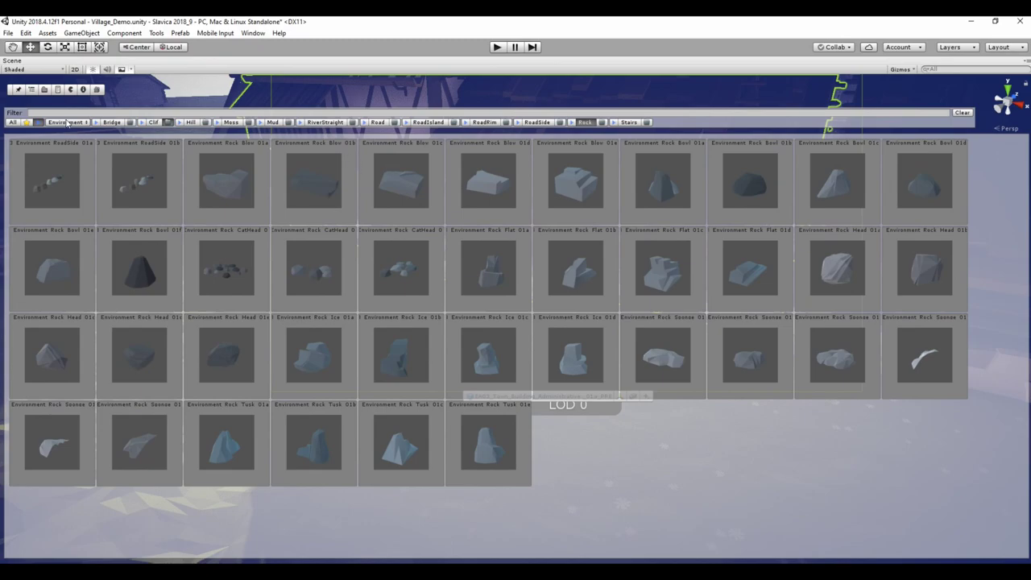
Filter the prefab palette to Road and place a Road Cobble piece sunk in front of the wall base
left_click(379, 123)
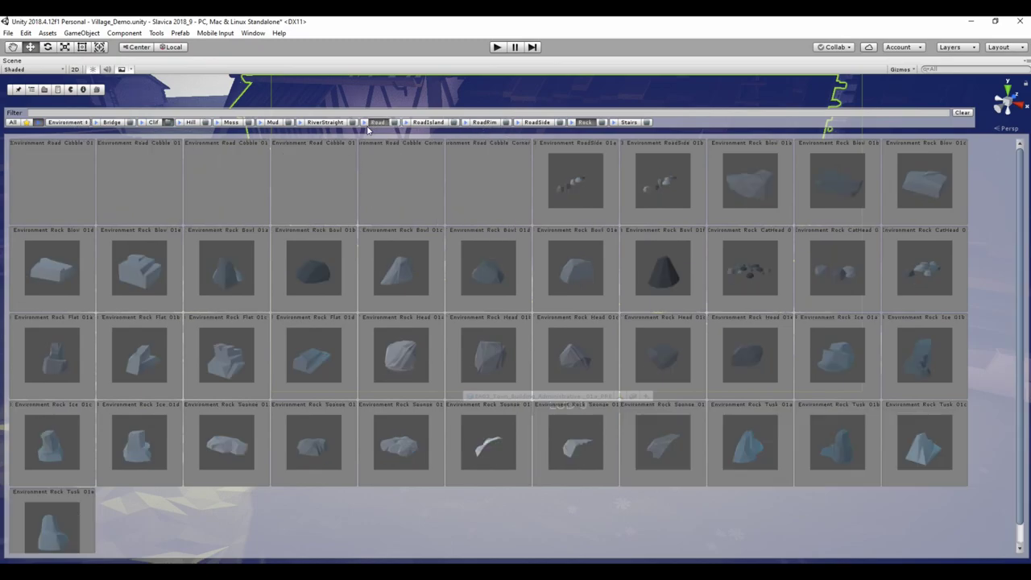
left_click(372, 123)
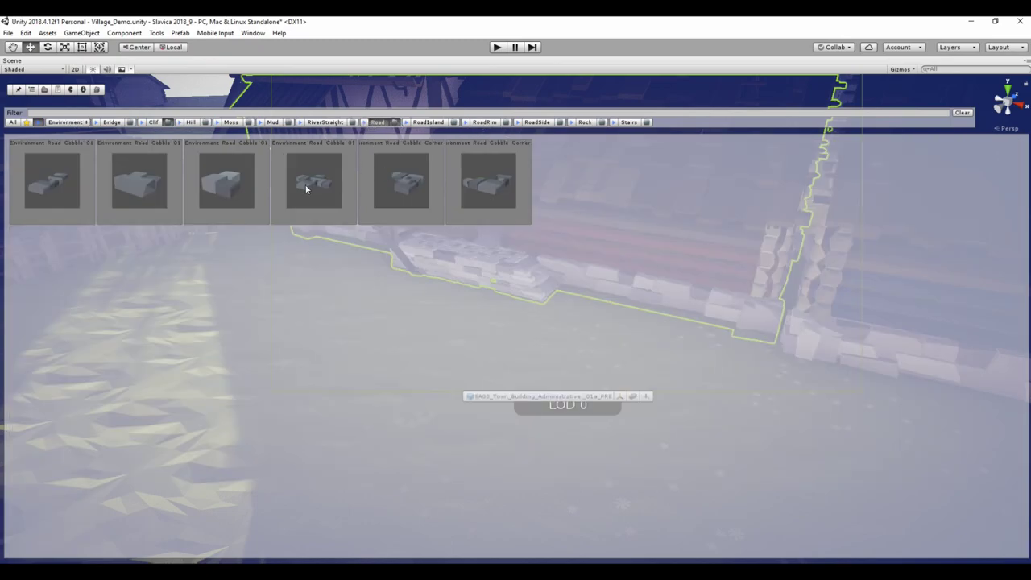
left_click(109, 183)
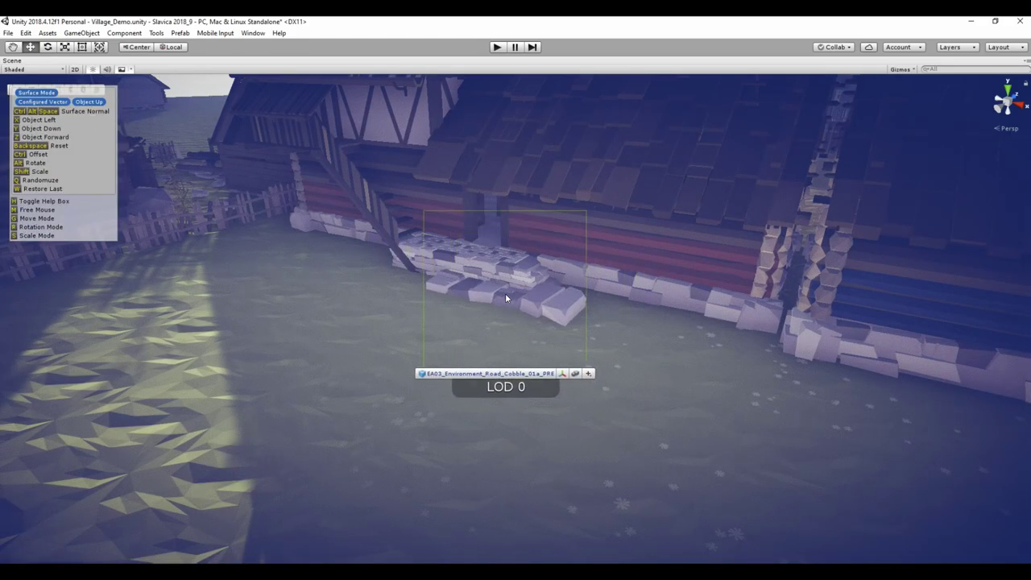
left_click(626, 304)
key("f")
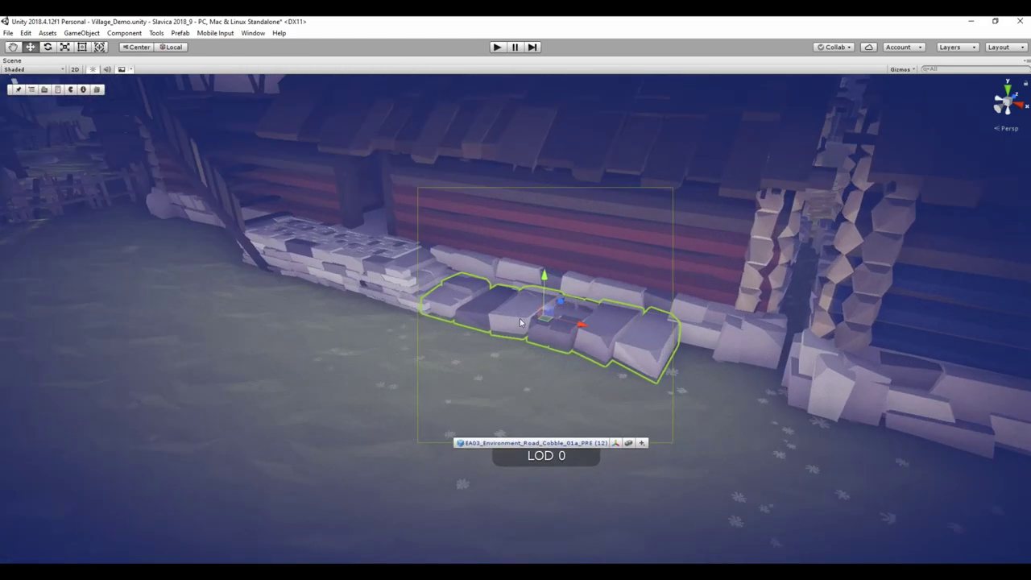
mouse_move(513, 271)
left_mouse_down()
mouse_move(518, 287)
mouse_move(509, 274)
left_mouse_up()
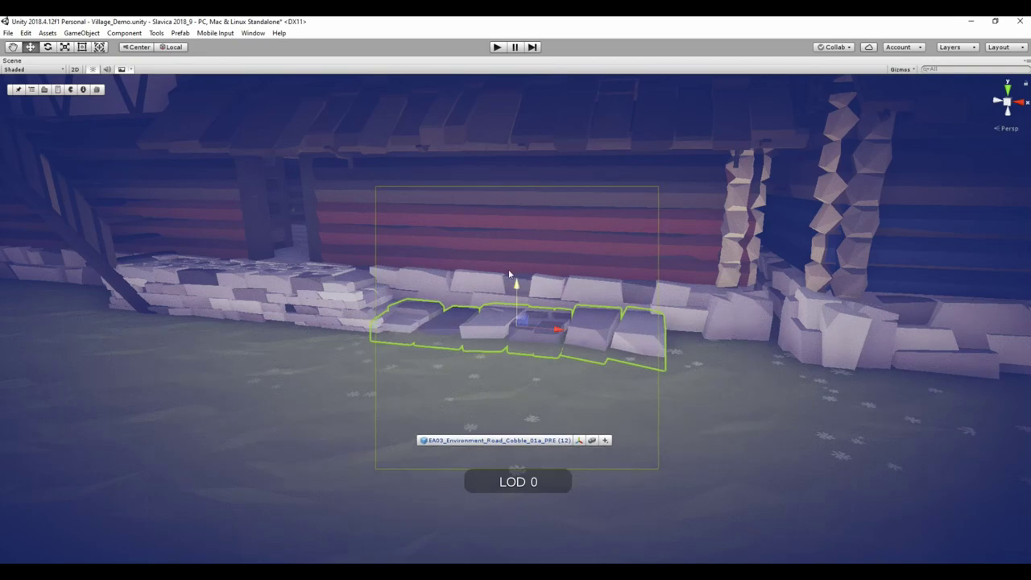
key("Delete")
Add a Road Cobble Corner piece before the wall, sunk into the ground and aligned with the path
key("space")
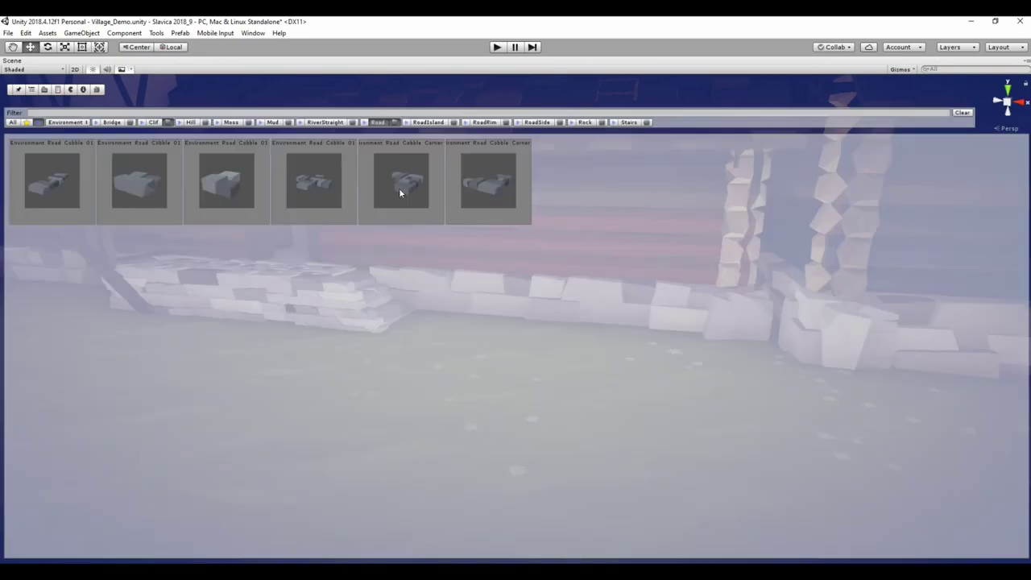
left_click(412, 191)
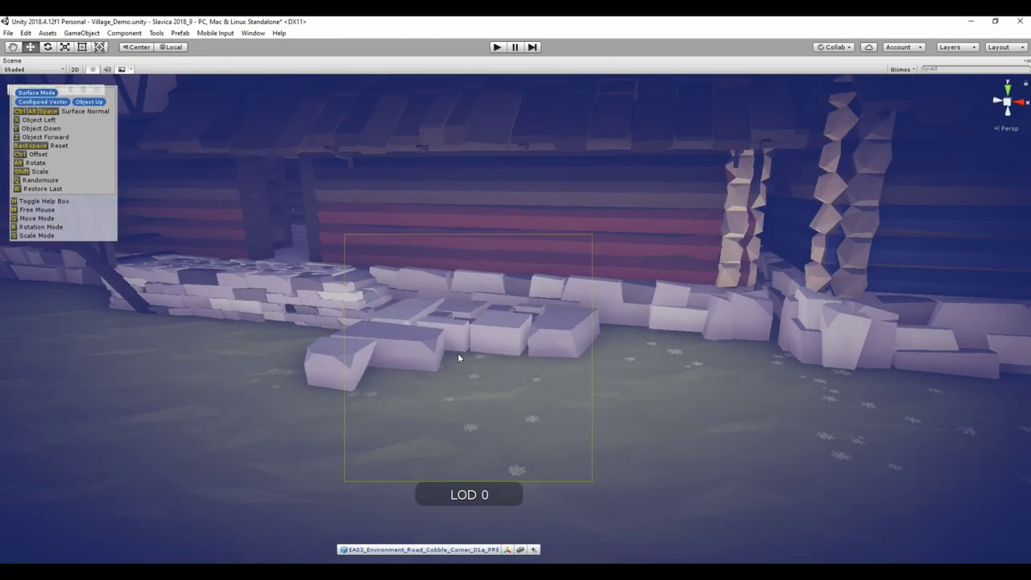
left_click(500, 375)
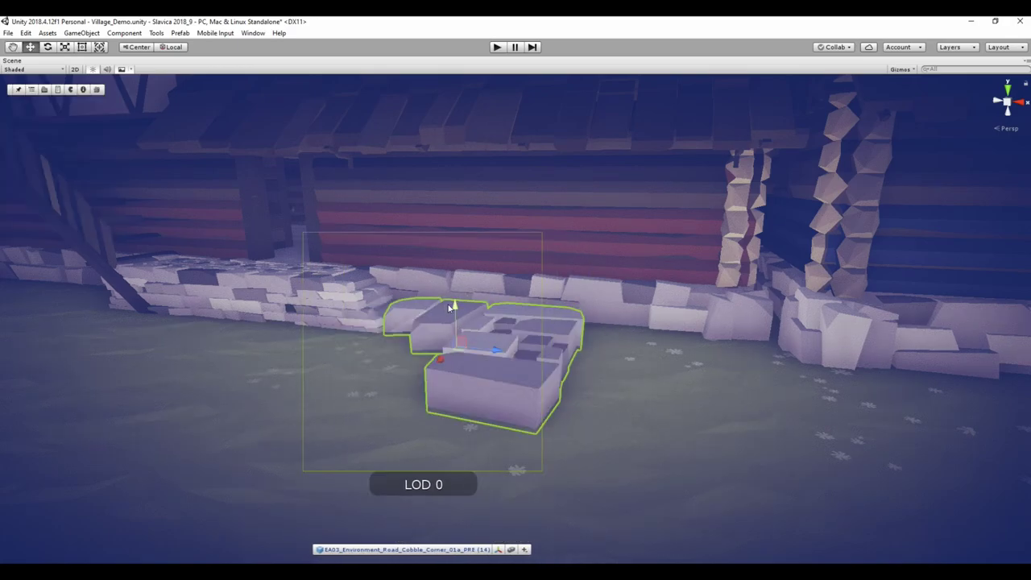
mouse_move(452, 307)
left_mouse_down()
mouse_move(458, 361)
mouse_move(415, 167)
left_mouse_up()
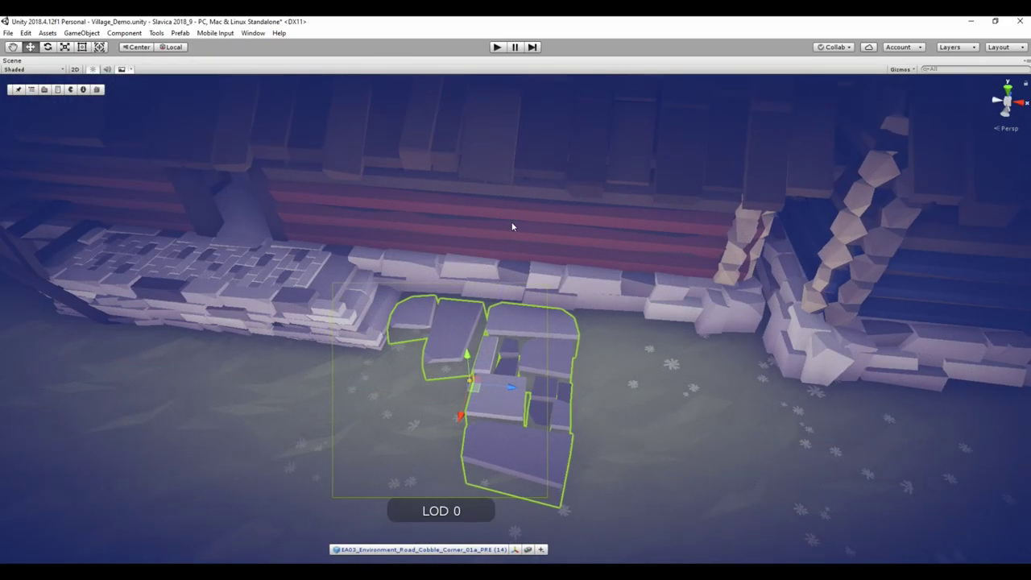
left_click_drag(512, 227, 474, 204)
scroll(535, 341, "down", 2)
key("space")
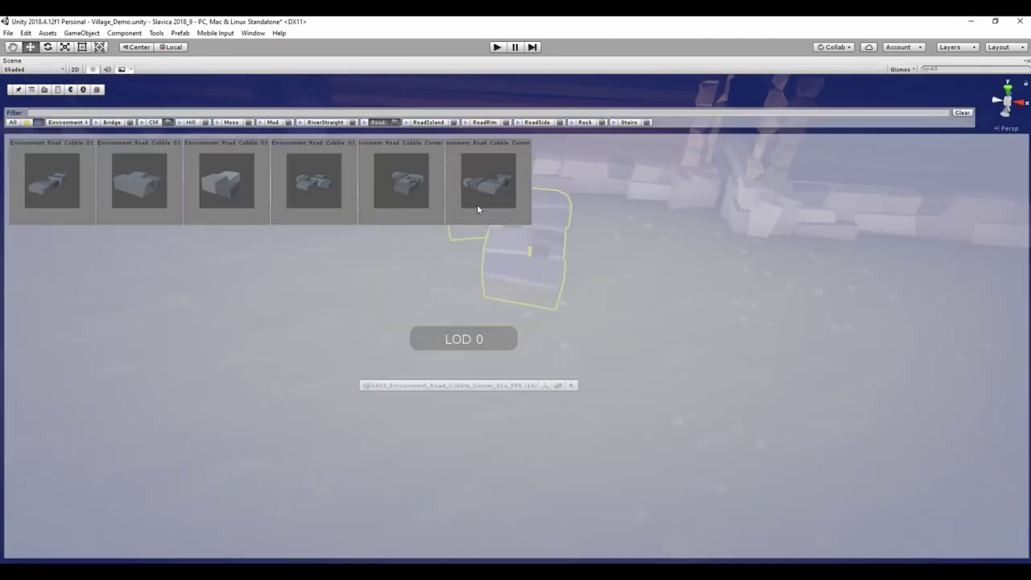
left_click(68, 186)
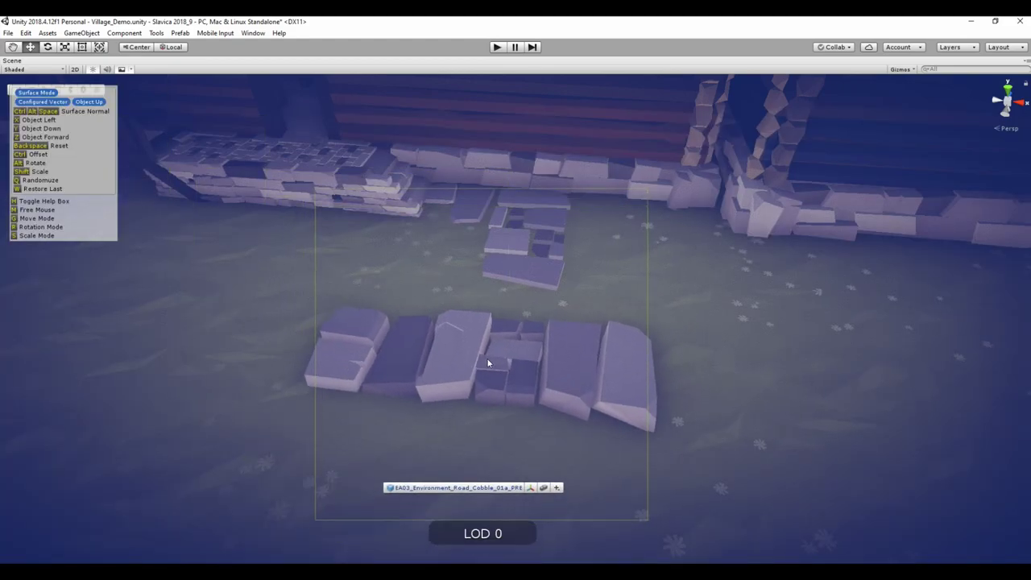
Place another Road Cobble piece at the path's end and scale it down
left_click(487, 357)
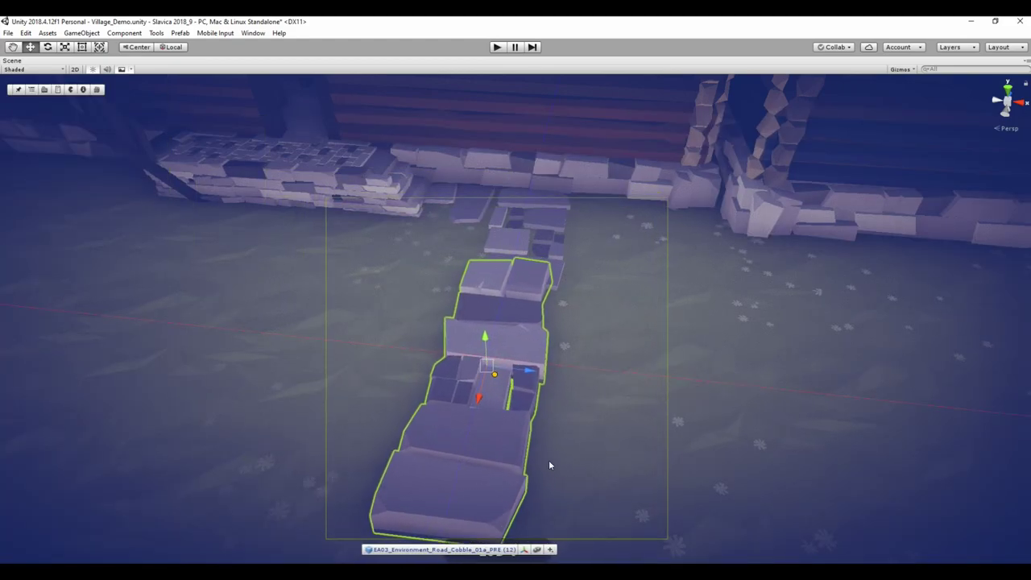
right_click_drag(548, 460, 627, 253)
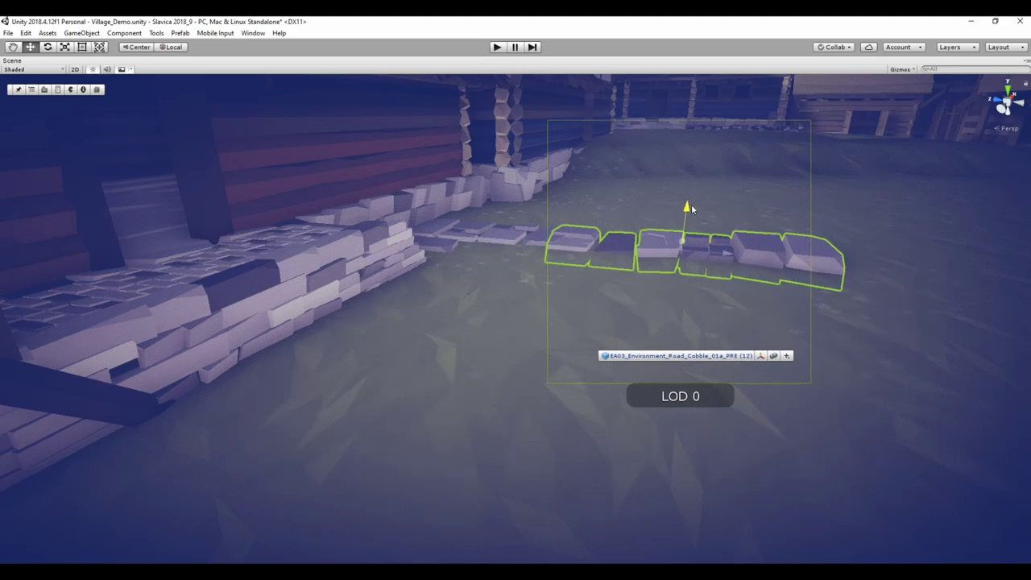
right_click_drag(686, 199, 529, 240)
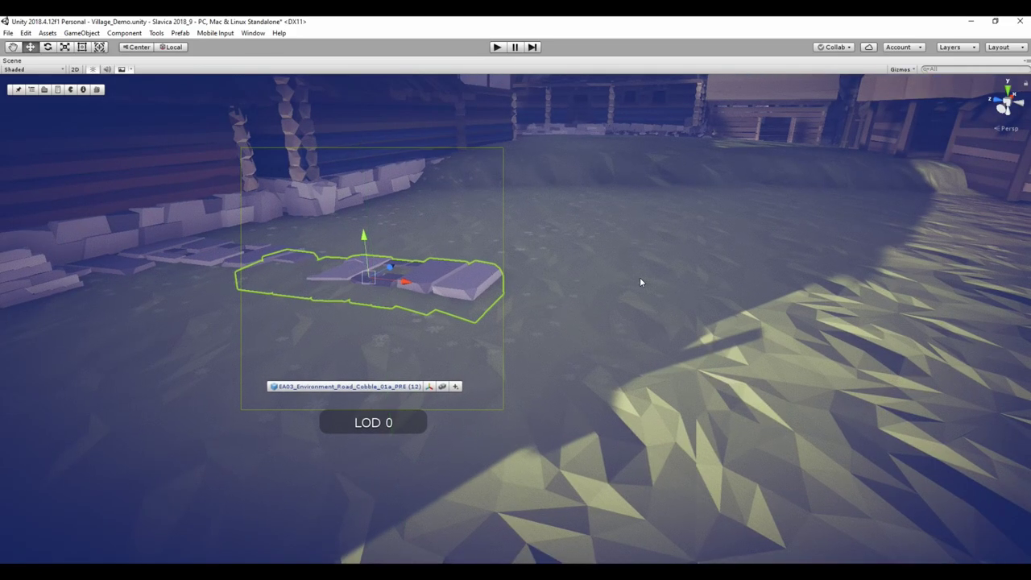
key("s")
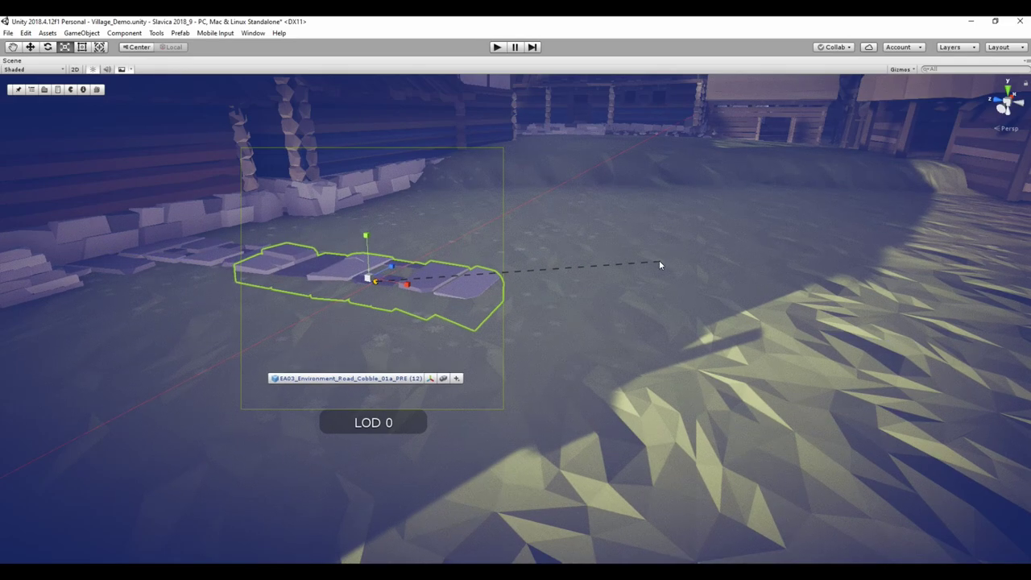
left_click(655, 256)
mouse_move(655, 255)
right_mouse_down("alt")
mouse_move(569, 252)
mouse_move(591, 314)
right_mouse_up("alt")
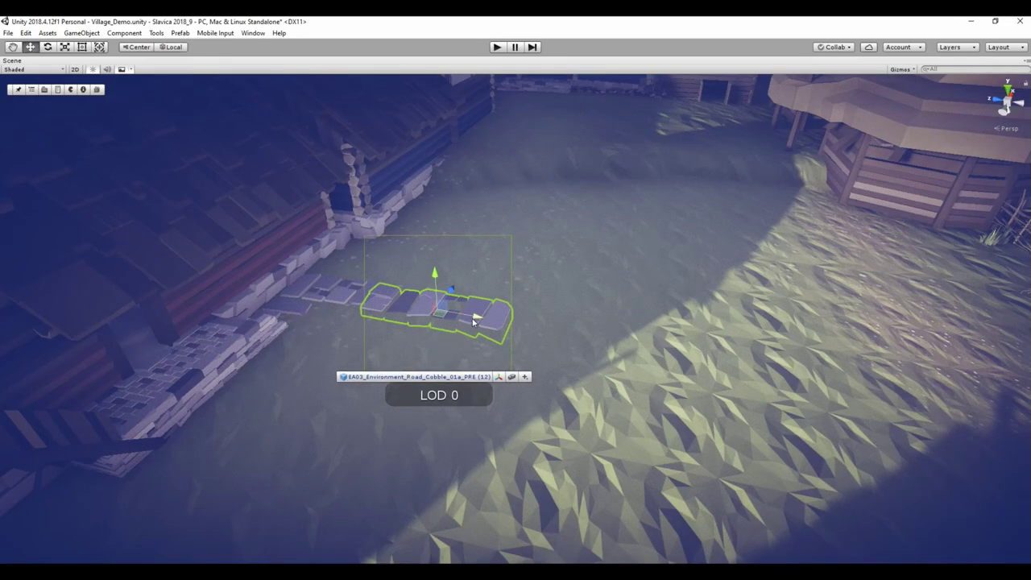
Drag cobble pieces further out across the grass to lengthen the path
mouse_move(477, 320)
right_mouse_down()
mouse_move(477, 376)
mouse_move(528, 304)
mouse_move(363, 257)
right_mouse_up()
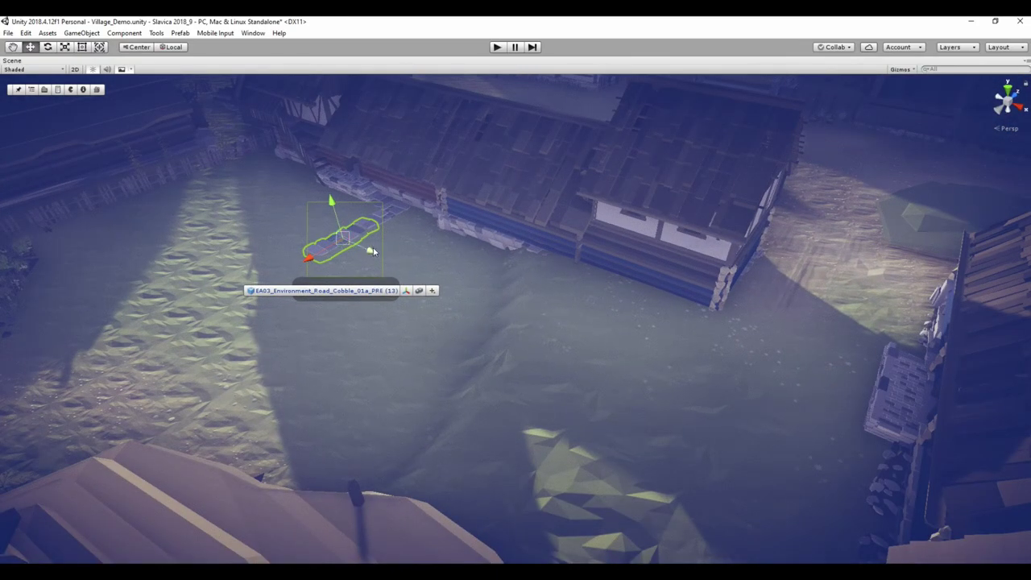
left_click_drag(374, 252, 356, 297)
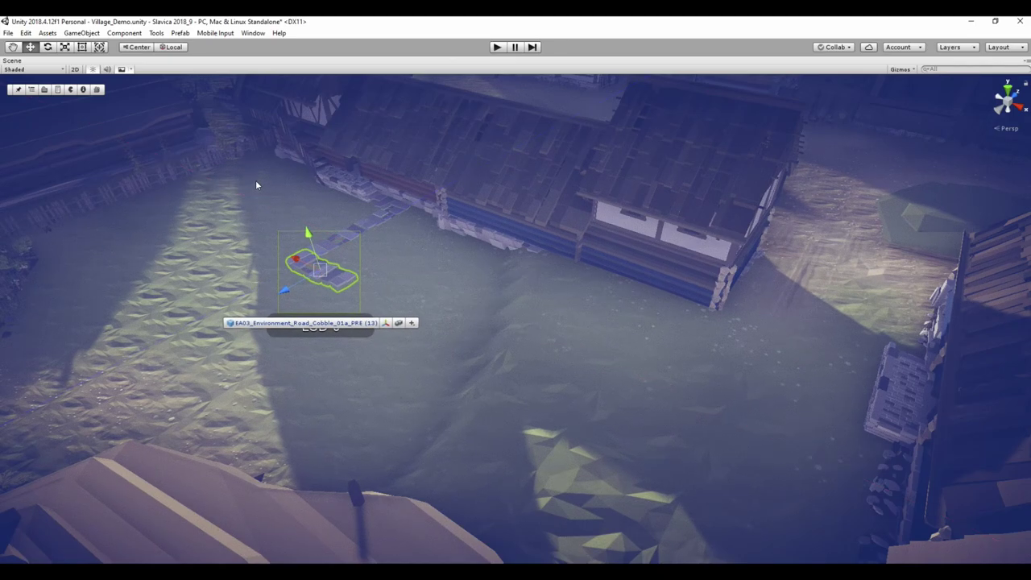
left_click_drag(319, 272, 381, 302)
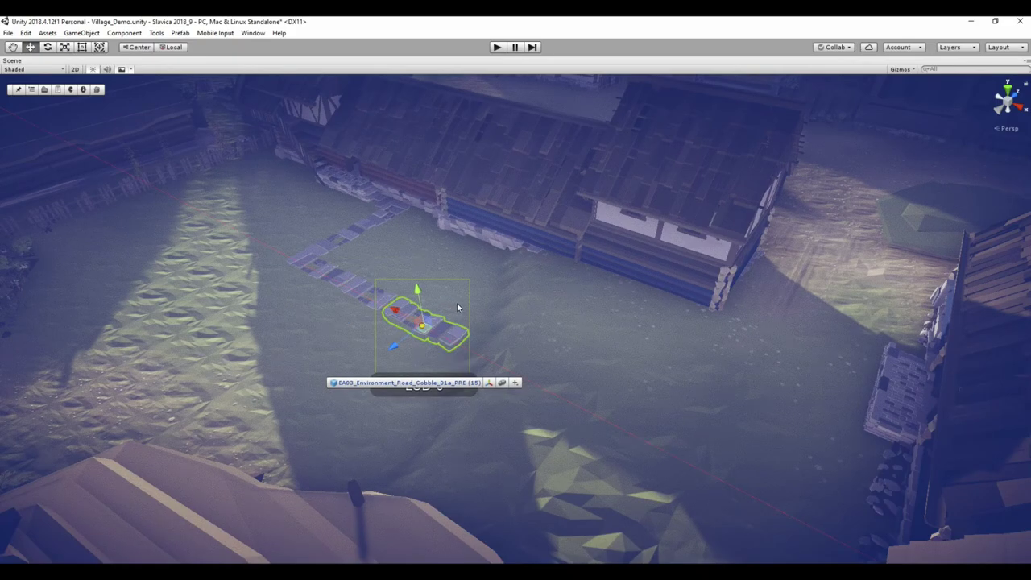
left_click_drag(457, 307, 448, 307)
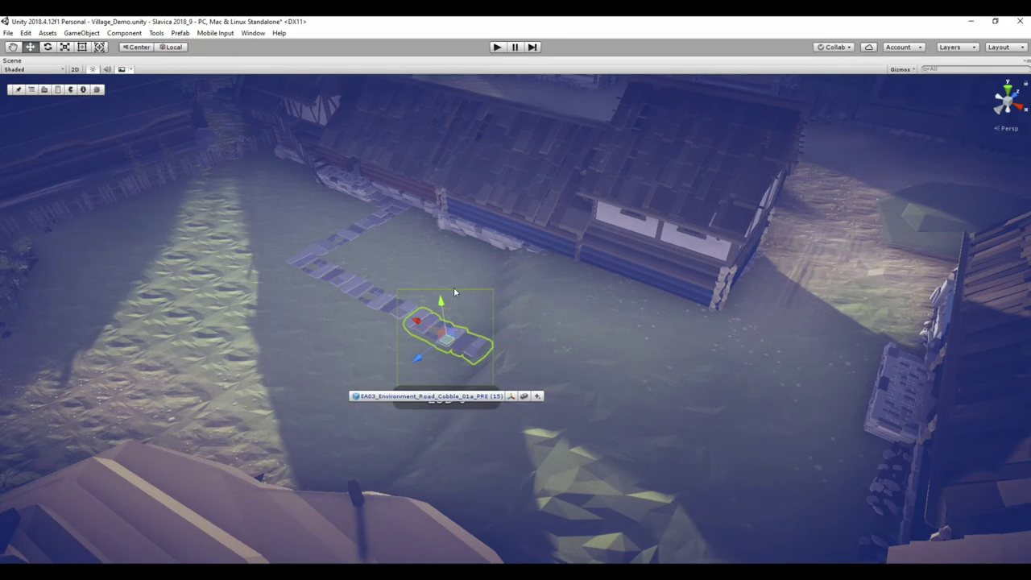
right_click_drag(454, 287, 433, 262)
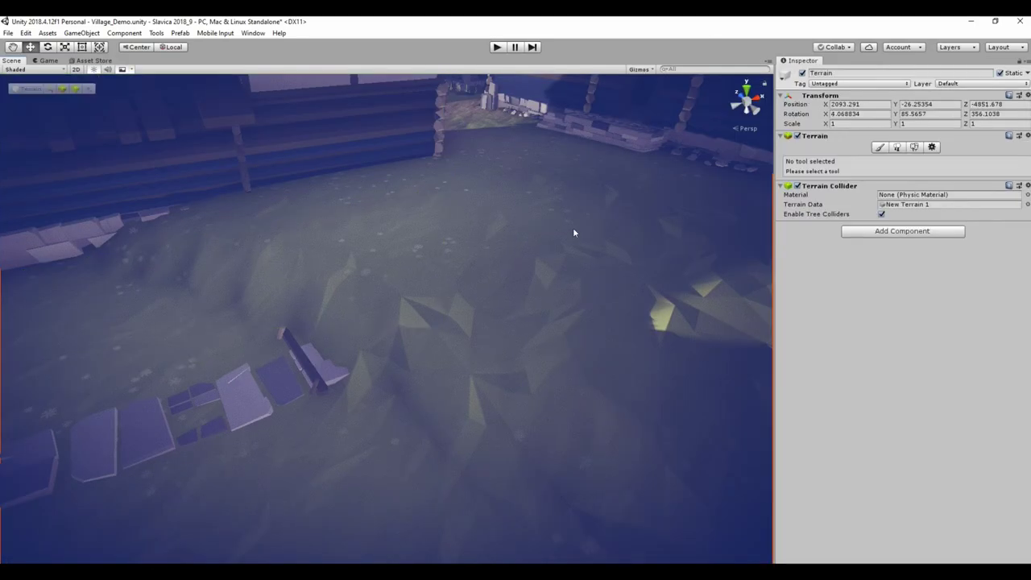
Switch the Terrain tool to Set Height and sample the ground height near the path's end
left_click(880, 148)
left_click(859, 159)
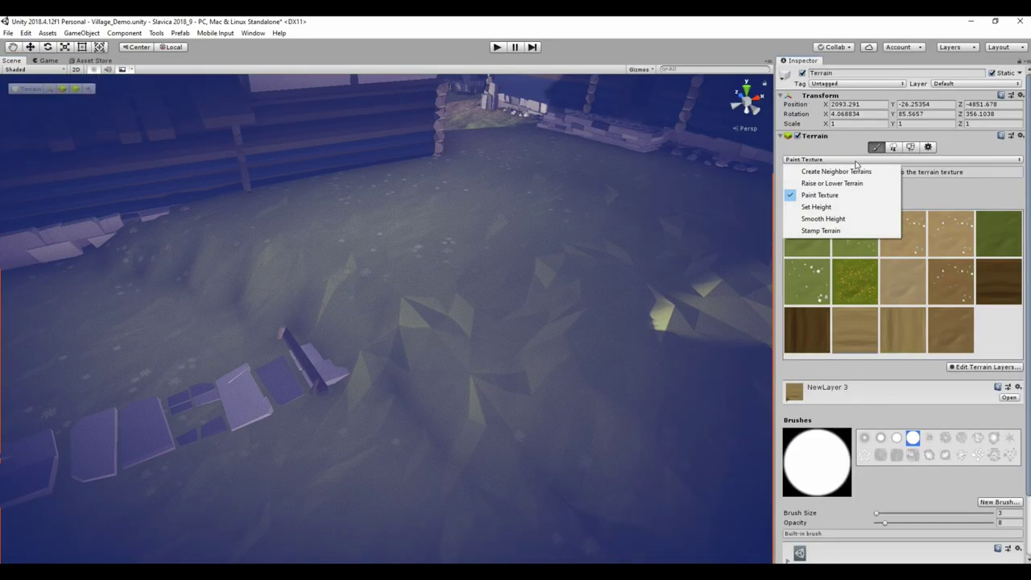
left_click(844, 208)
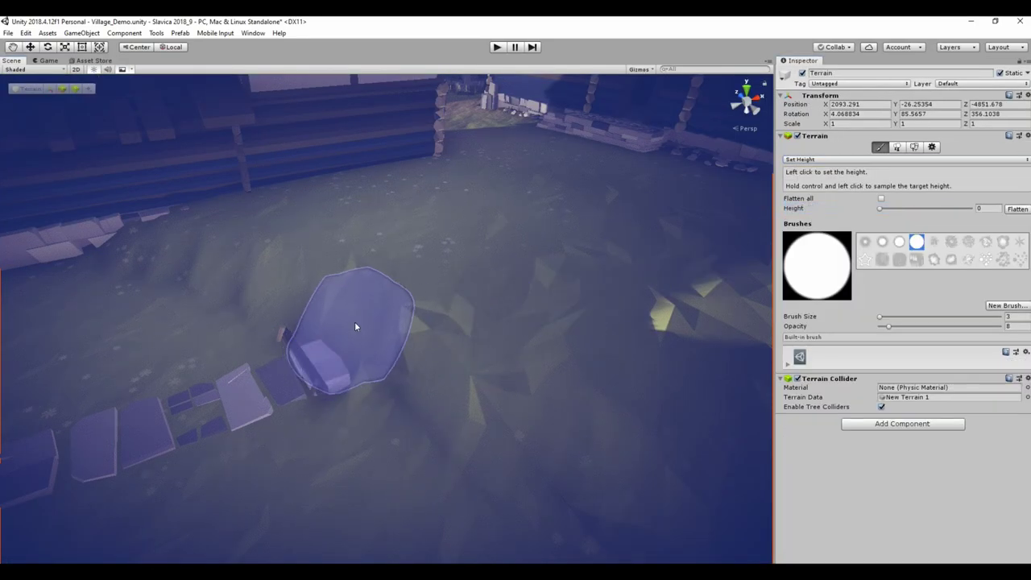
left_click(371, 326, "ctrl")
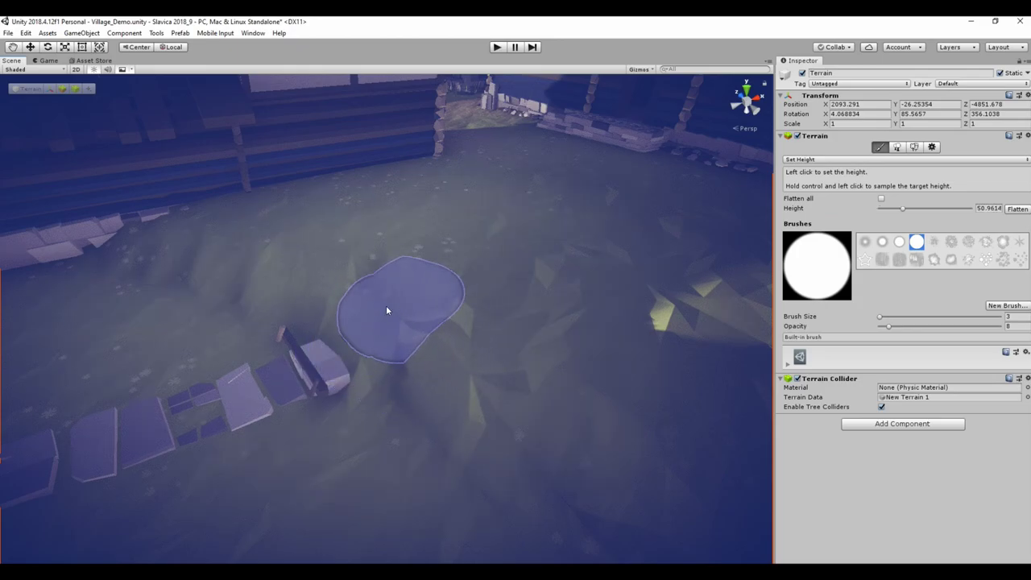
right_click_drag(274, 338, 506, 277)
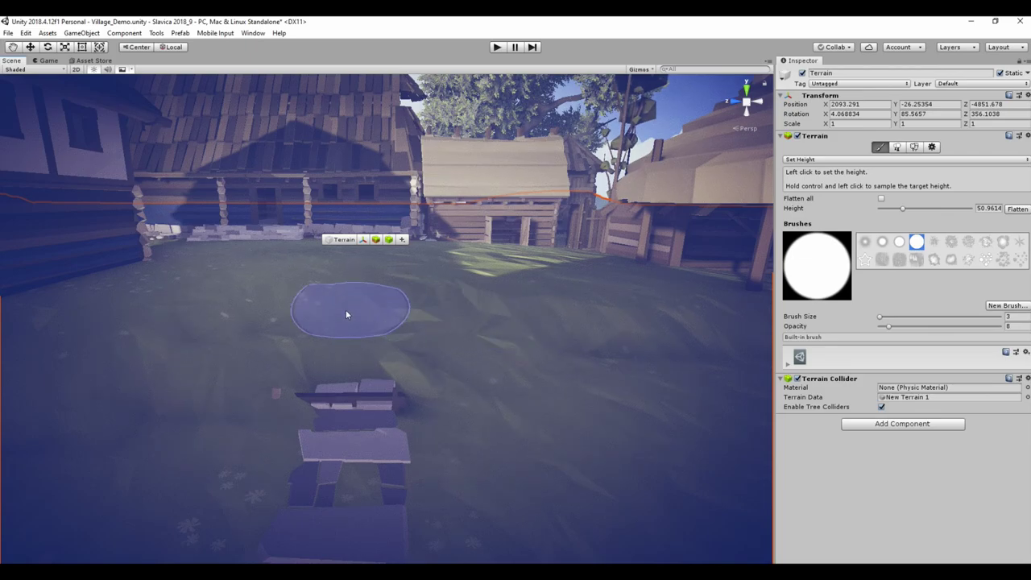
left_click(246, 289, "ctrl")
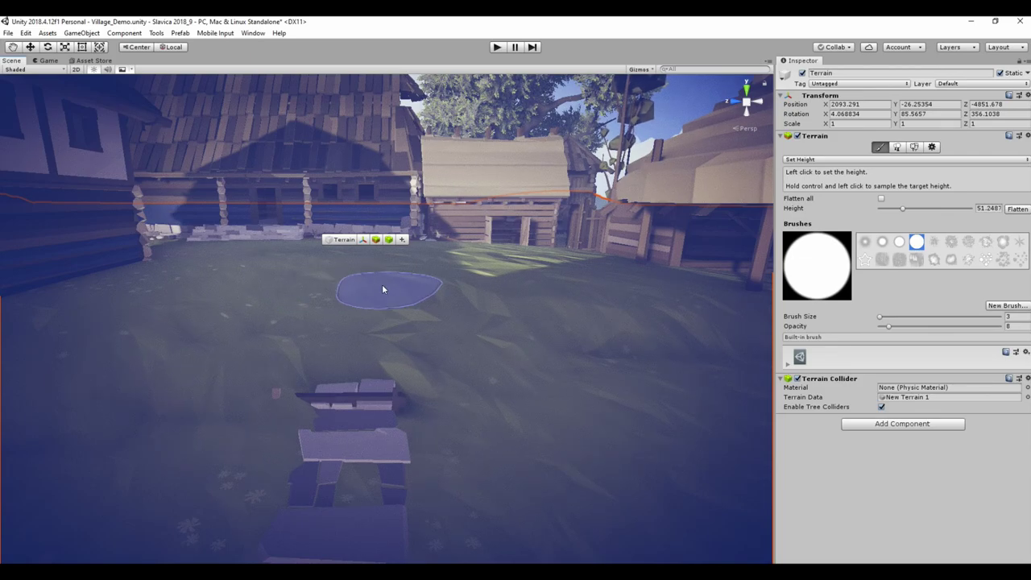
Paint raised ground over the stray cobble piece so it is mostly buried
right_click_drag(501, 354, 378, 362)
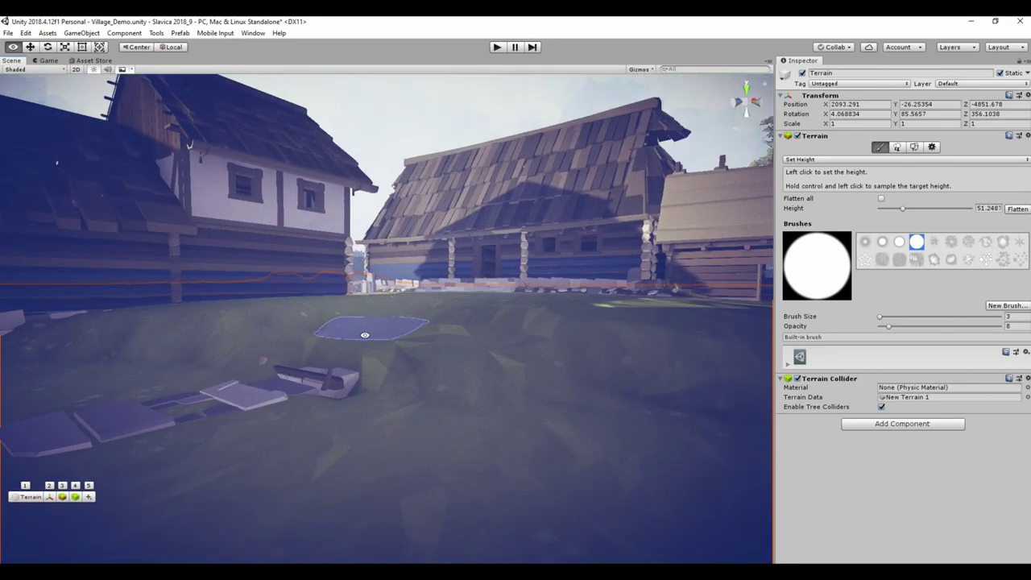
left_click(375, 374, "ctrl")
left_click_drag(334, 357, 459, 395)
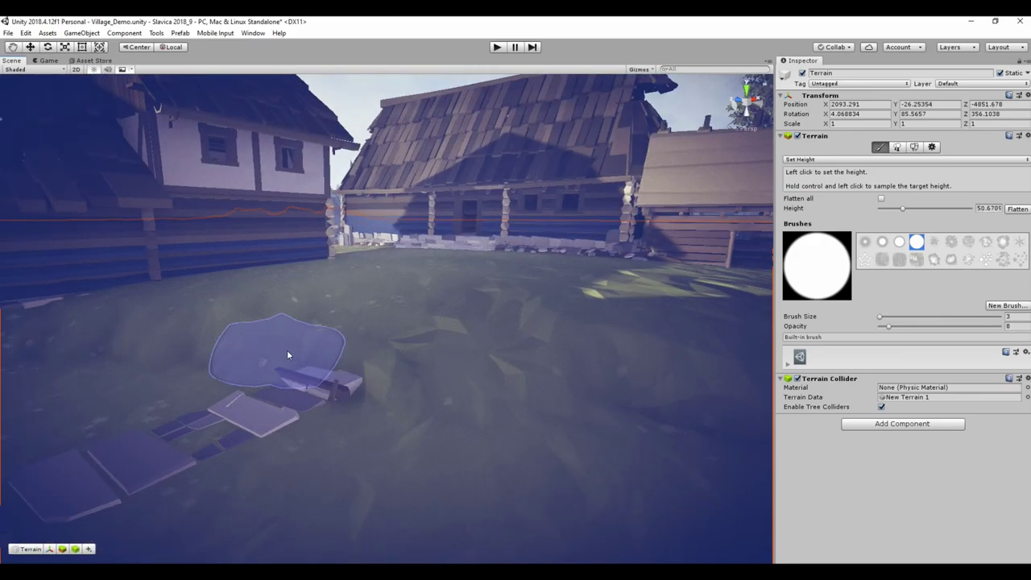
key("q")
right_click_drag(458, 389, 355, 398)
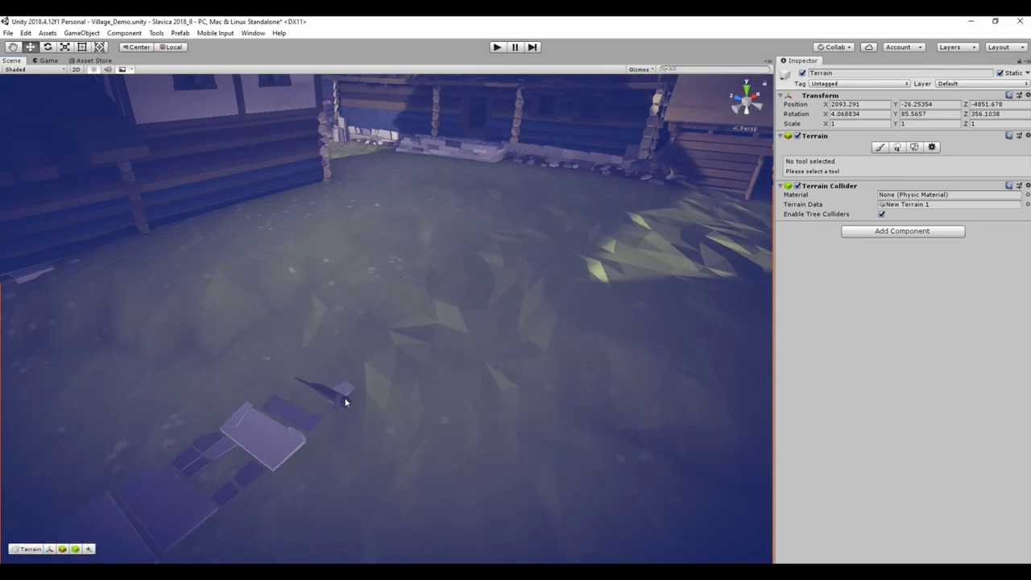
Select the existing dark log step and frame it in a maximised Scene view
left_click(344, 397)
key("f")
key("shift+space")
key("w")
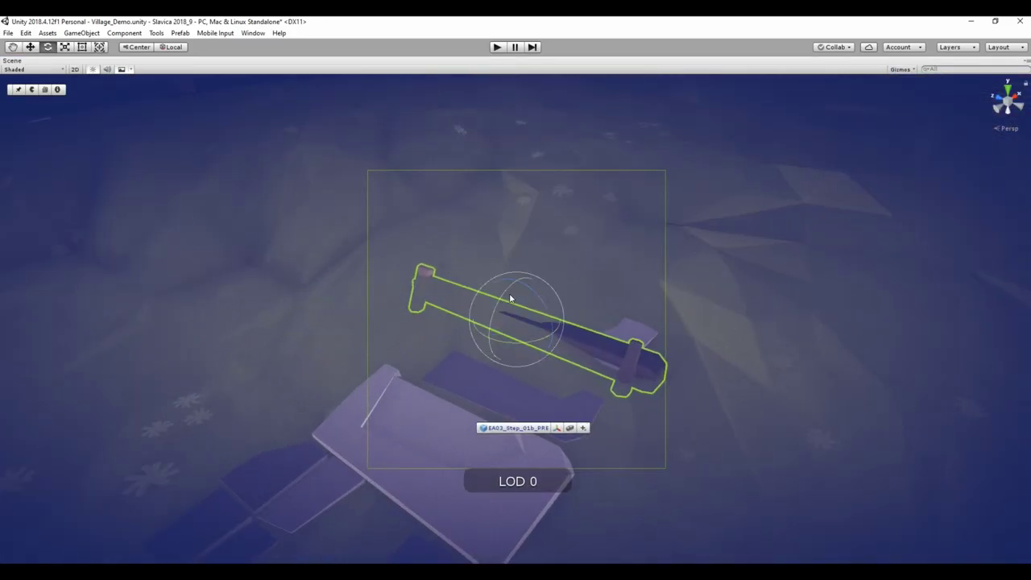
key("w")
left_click_drag(520, 282, 509, 312, "alt")
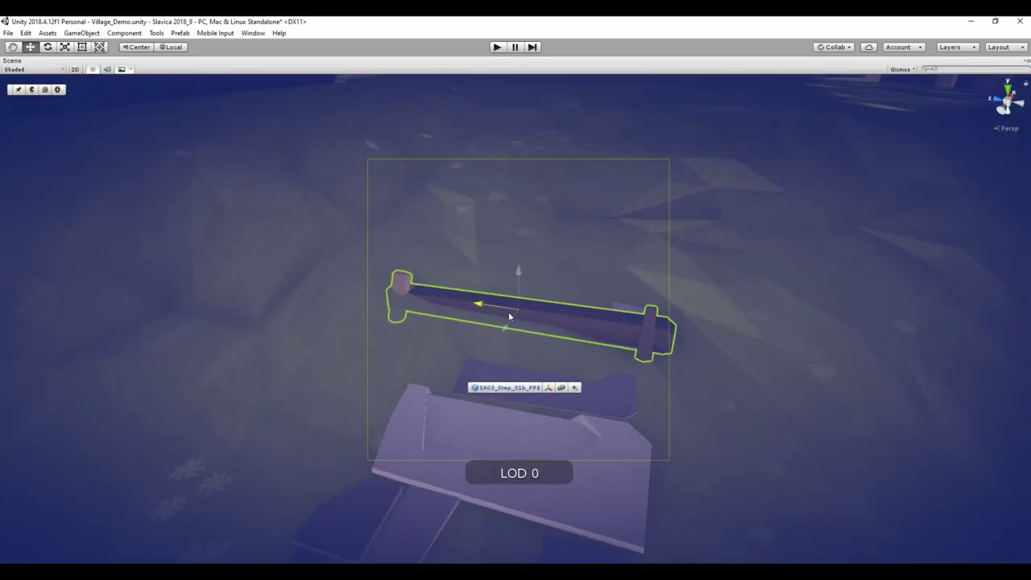
key("e")
left_click_drag(605, 323, 413, 336, "alt")
Place an EA03_Step_01a_PRE log step beside the first one
key("space")
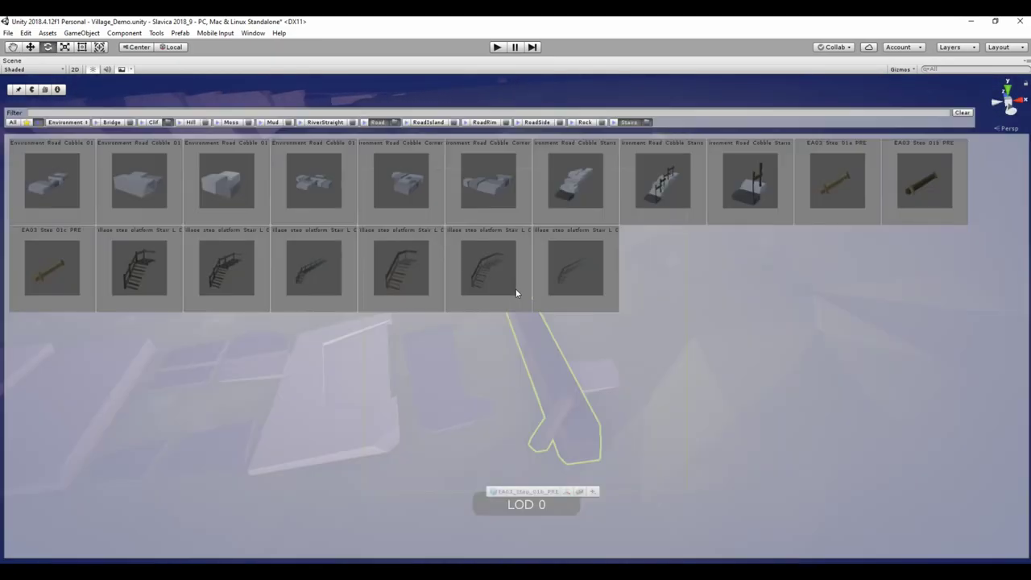
left_click(873, 190)
left_click(592, 346)
left_click_drag(592, 346, 594, 301, "alt")
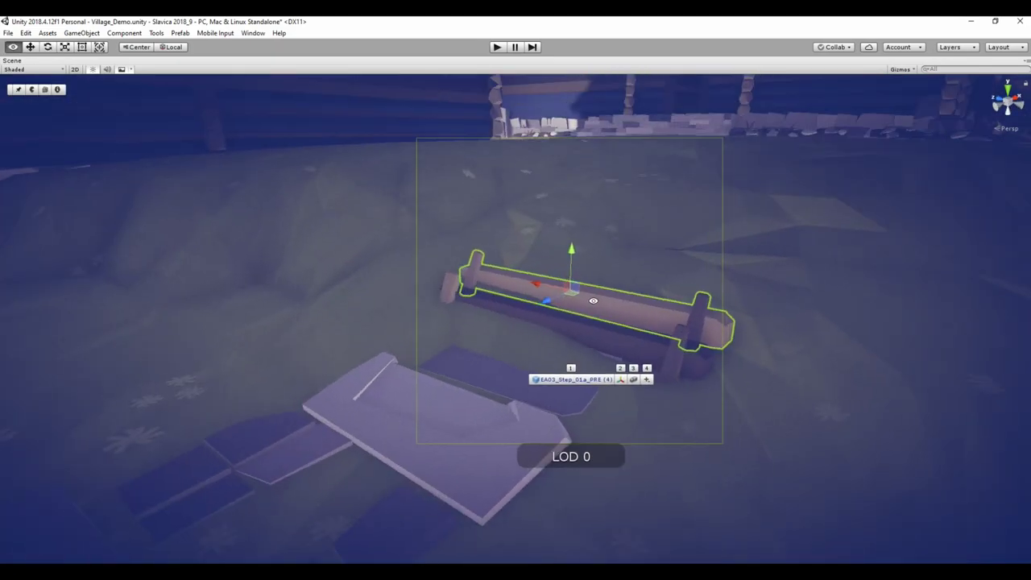
left_click_drag(570, 256, 653, 387, "alt")
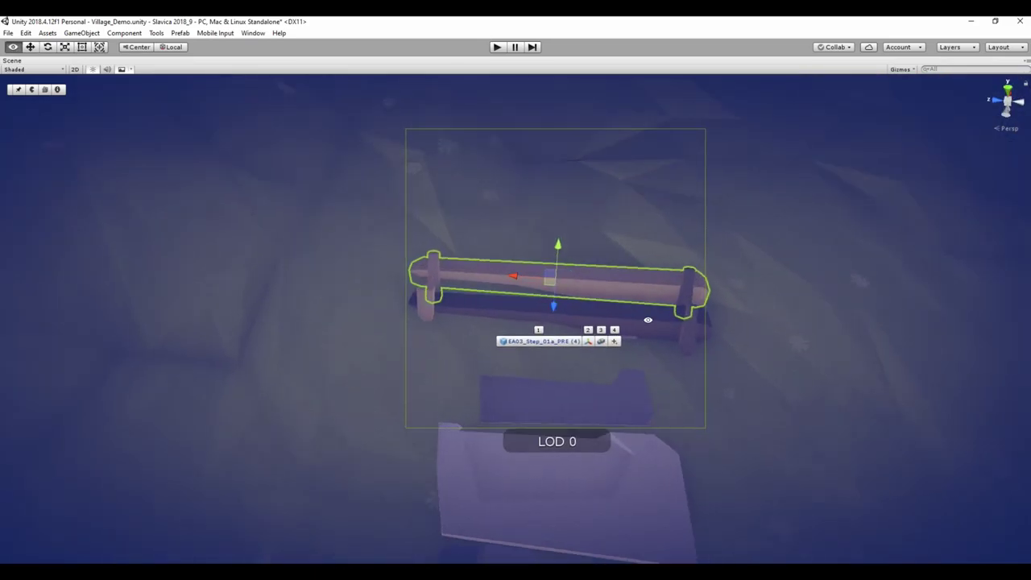
left_click_drag(659, 324, 545, 329, "alt")
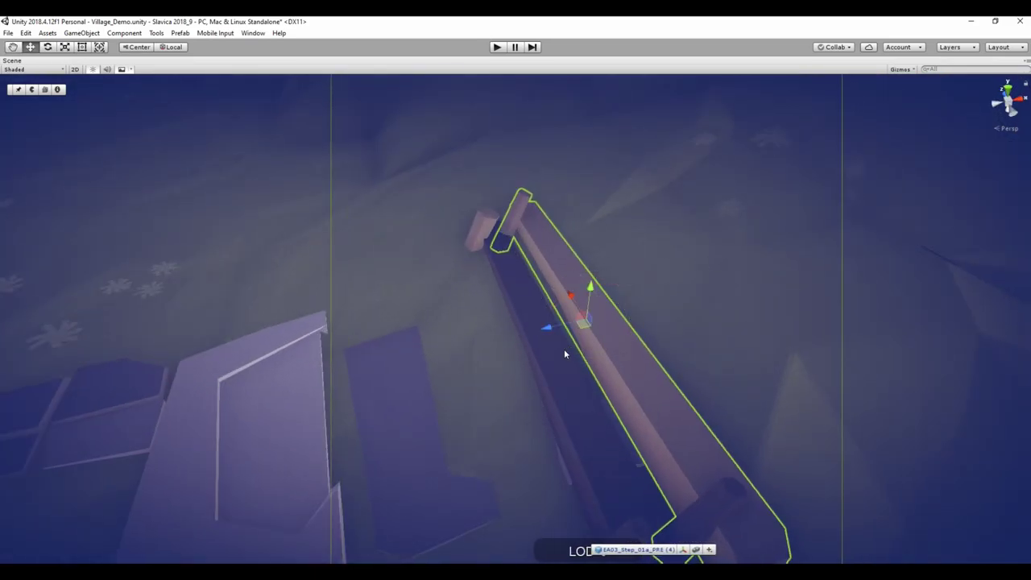
key("f")
Place a rotated EA03_Step_01c_PRE step and slide it into line with the others
key("space")
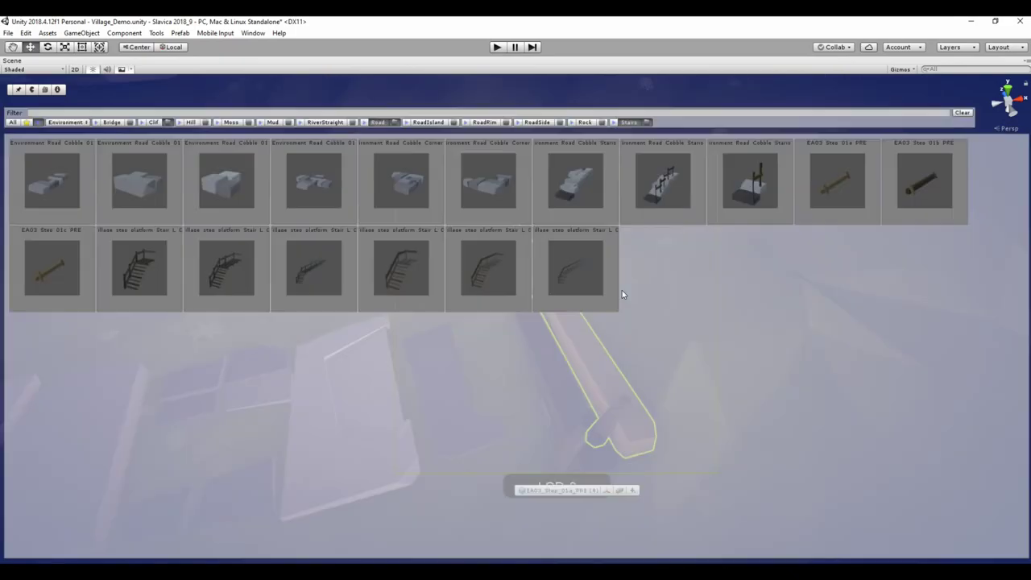
left_click(52, 274)
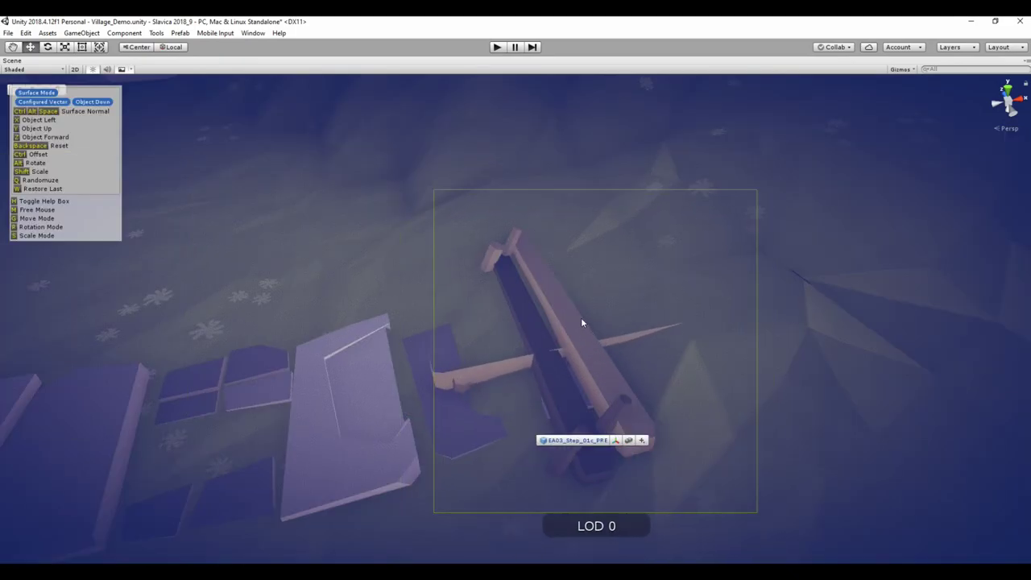
key("alt")
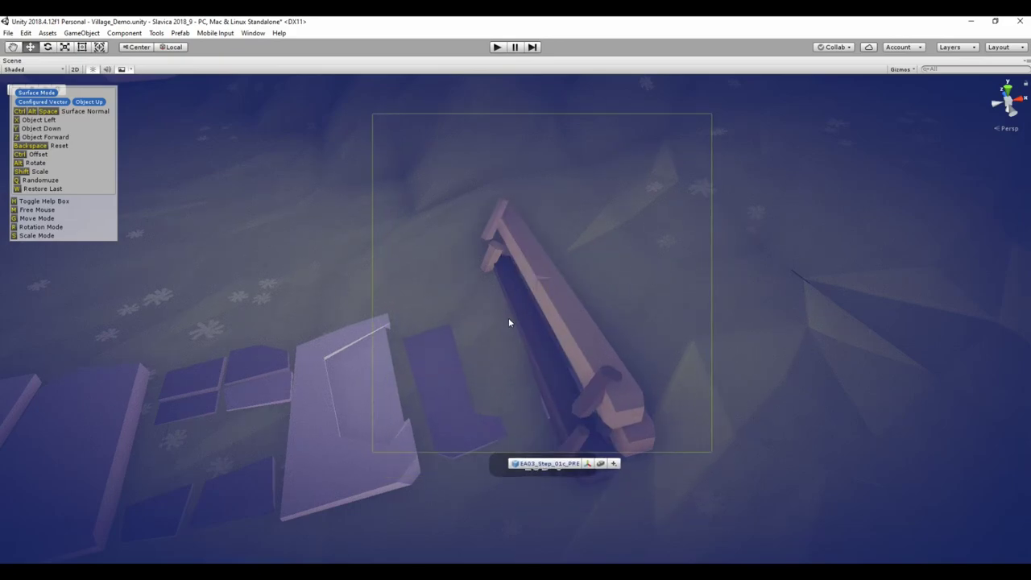
left_click(509, 318)
key("Escape")
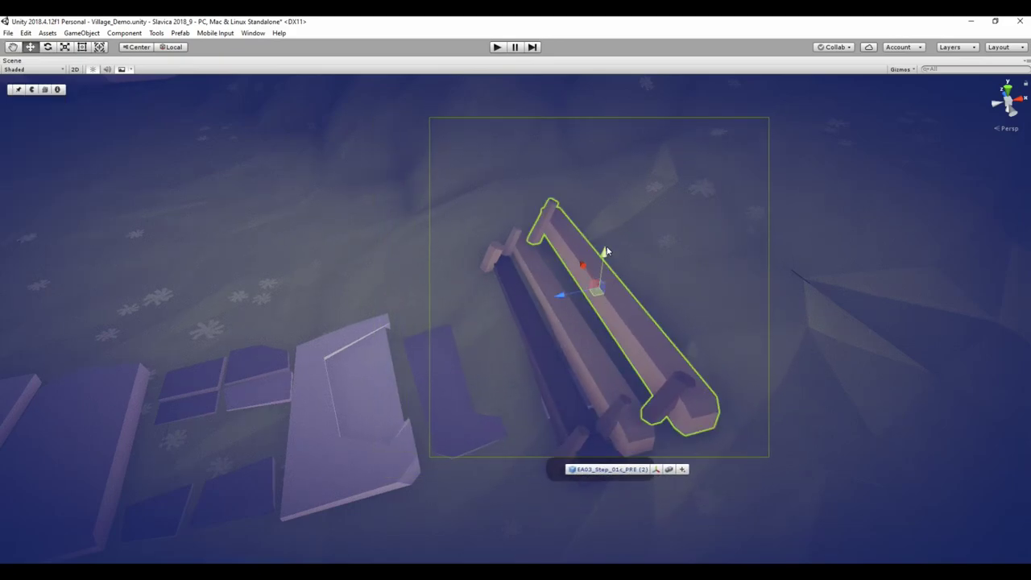
left_click_drag(585, 287, 578, 344, "alt")
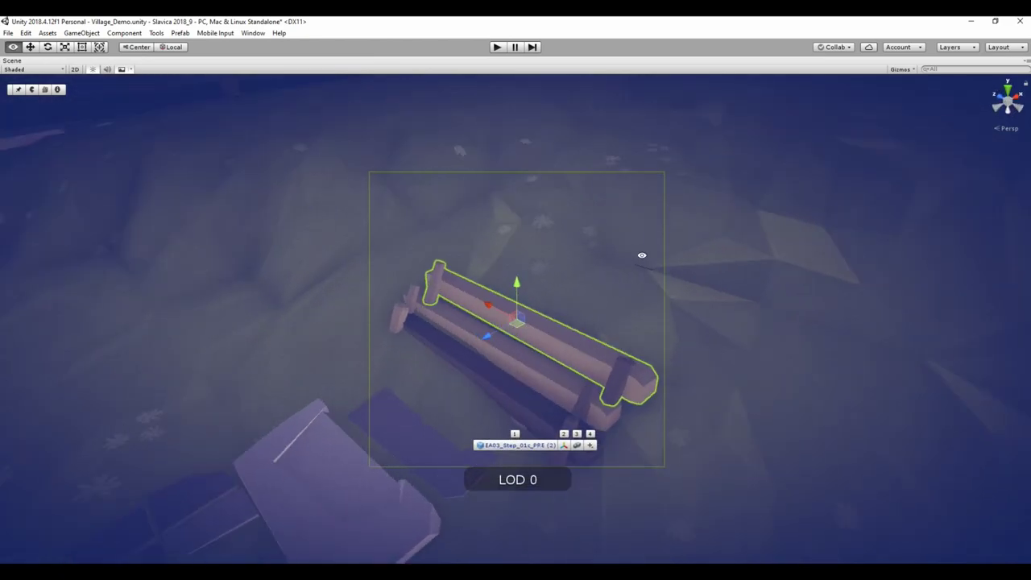
left_click_drag(472, 314, 466, 313)
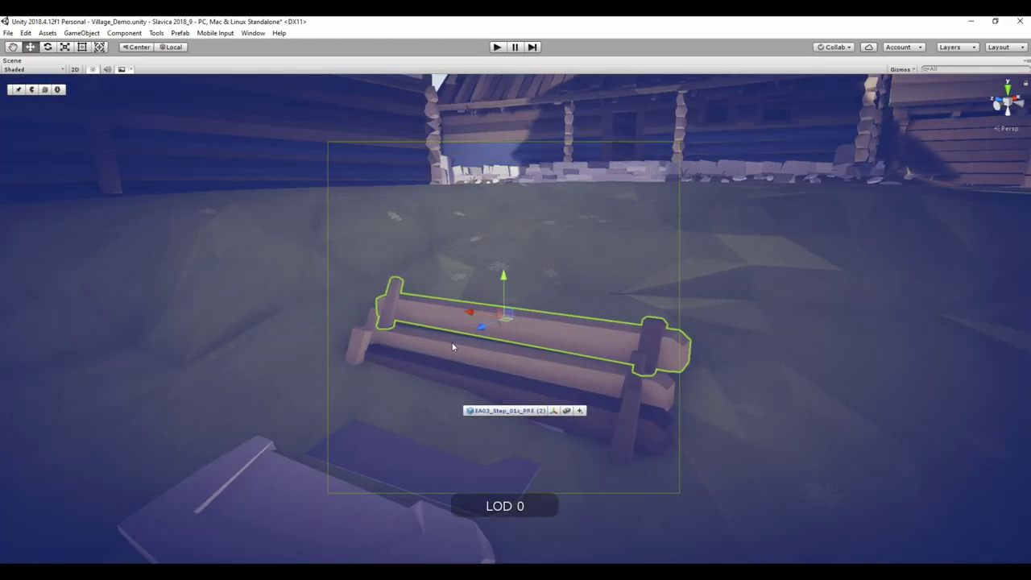
Select two steps and raise them to form the top of the stairs
left_click(452, 342, "shift")
left_click_drag(434, 365, 432, 384, "alt")
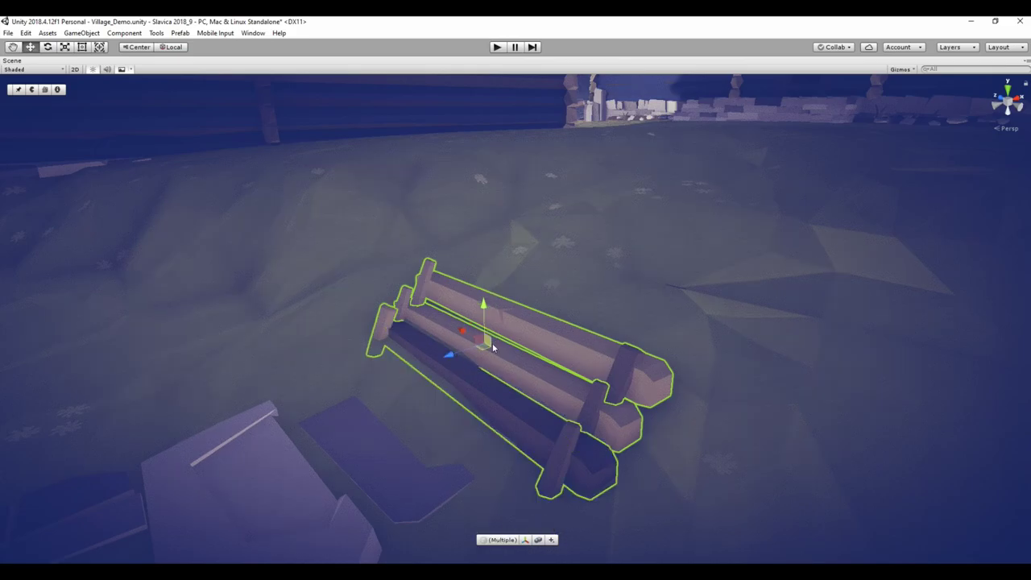
mouse_move(486, 280)
left_mouse_down()
mouse_move(476, 279)
mouse_move(527, 275)
mouse_move(496, 311)
mouse_move(496, 381)
left_mouse_up()
mouse_move(484, 338)
left_mouse_down()
mouse_move(589, 234)
mouse_move(435, 281)
mouse_move(501, 318)
mouse_move(482, 320)
left_mouse_up()
key("space")
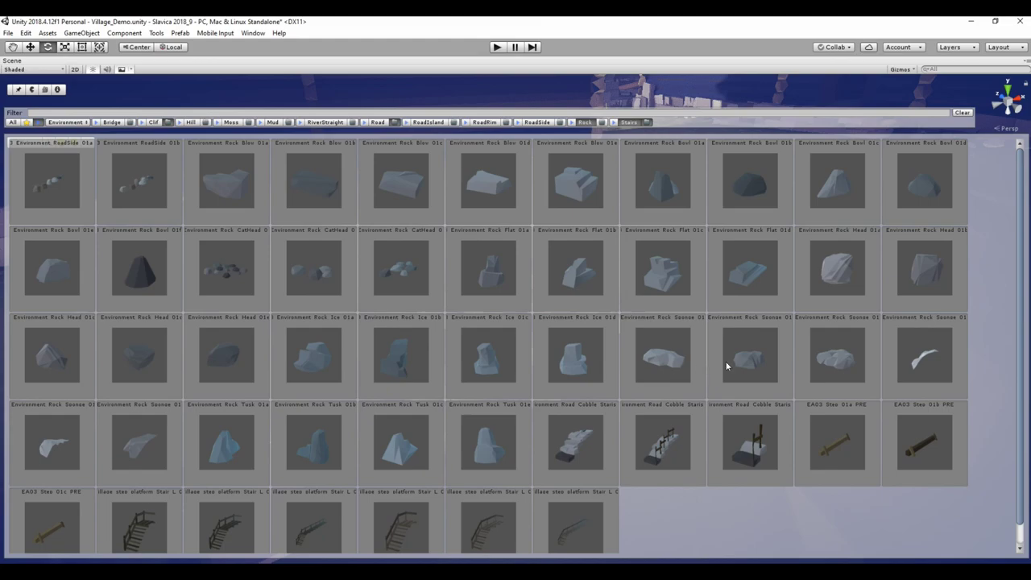
Place a Rock Head 01a rock beside the top of the stairs
left_click(822, 296)
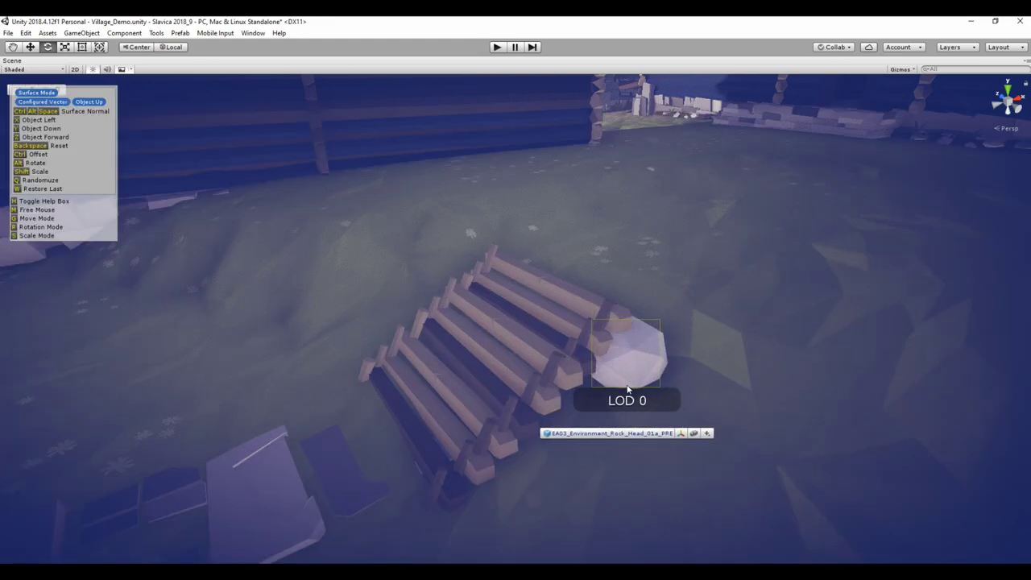
mouse_move(611, 377)
right_mouse_down()
mouse_move(553, 291)
mouse_move(530, 391)
right_mouse_up()
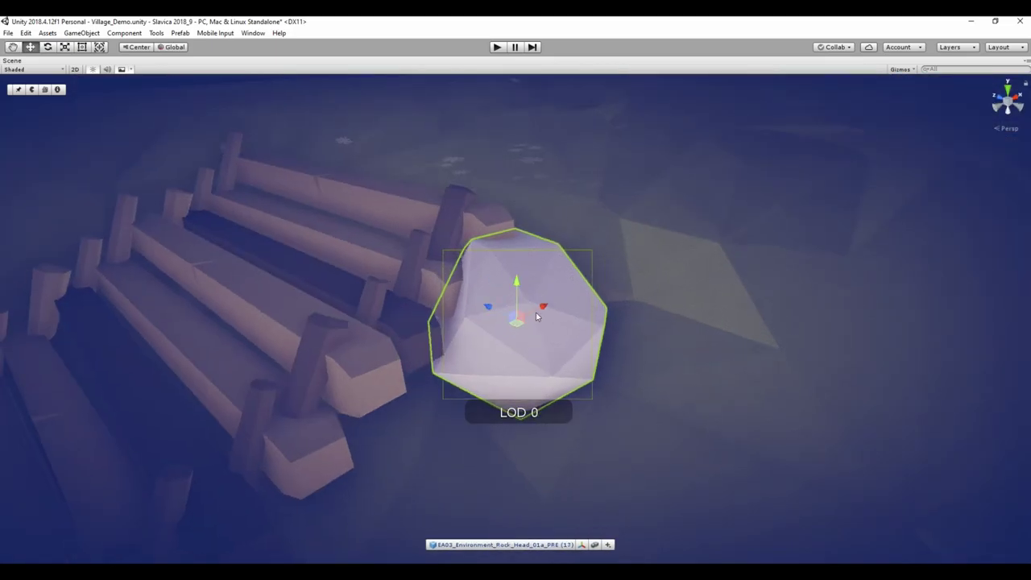
left_click(537, 316)
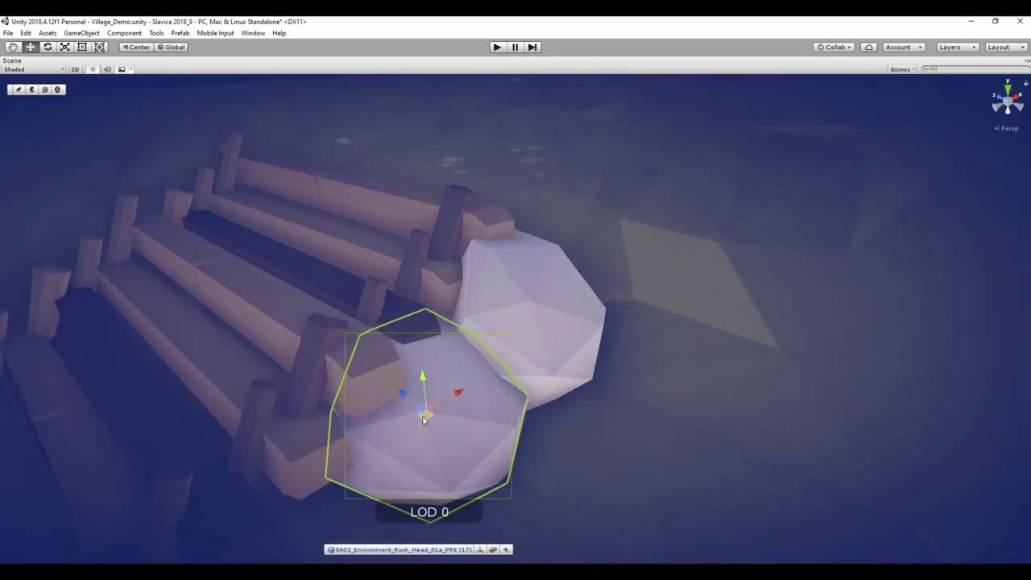
scroll(472, 371, "down", 3)
right_click_drag(472, 371, 553, 311)
Place a Rock Sponge 01b rock beside the log stairs and enlarge it
key("Tab")
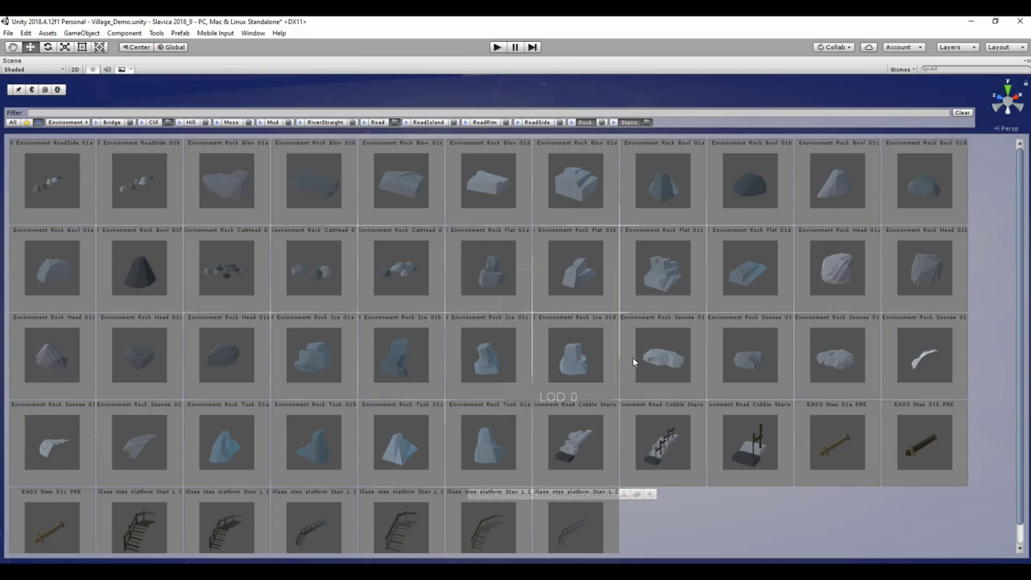
left_click(676, 357)
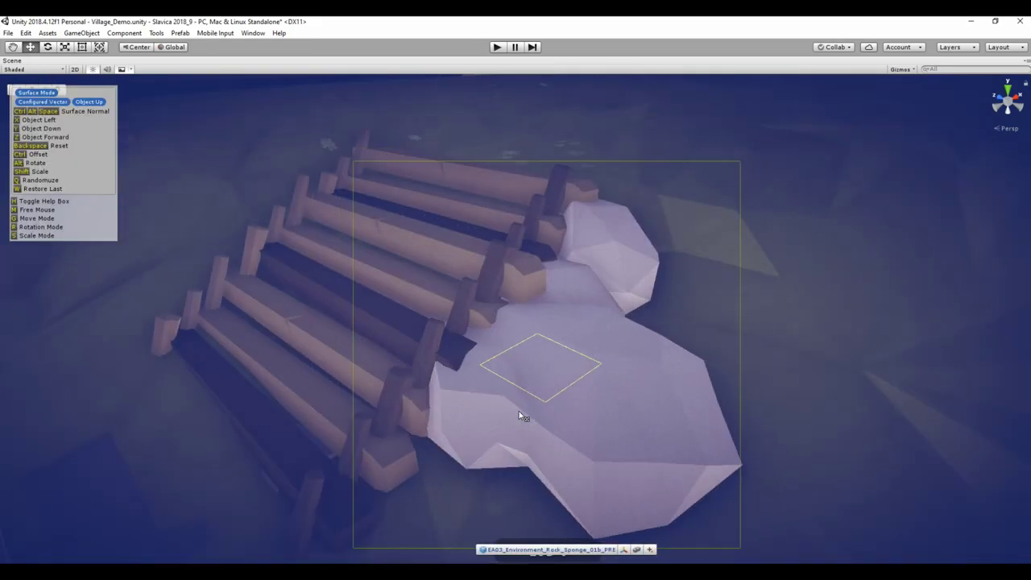
left_click(519, 412)
key("r")
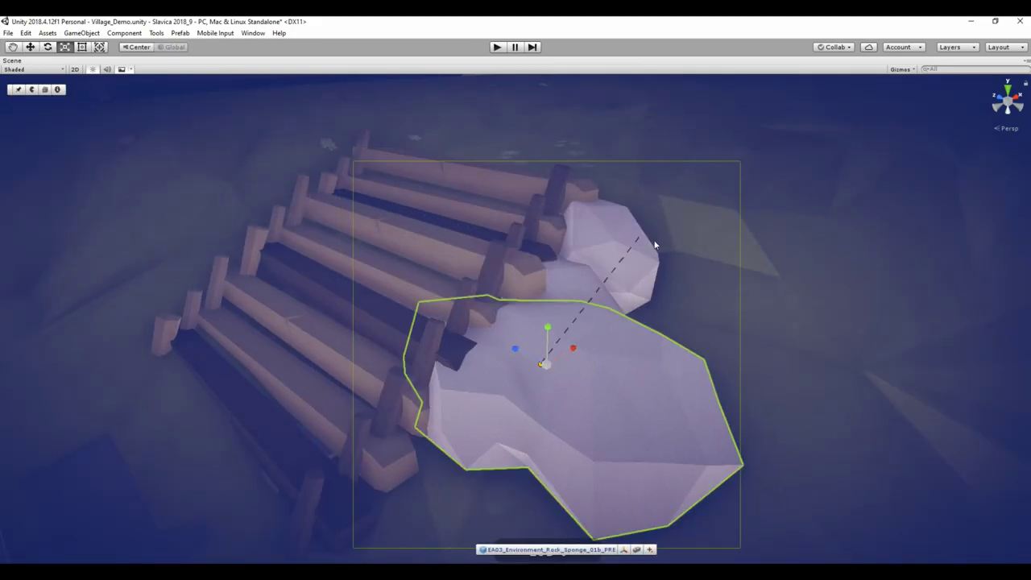
left_click(643, 388)
right_click_drag(656, 373, 699, 295)
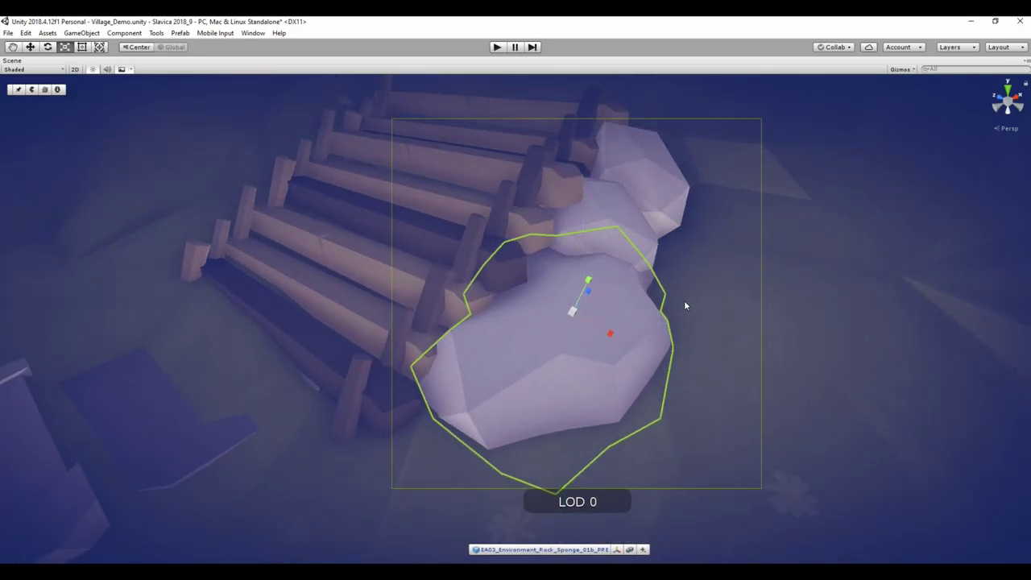
Move the Rock Sponge rock against the stairs and rotate it to fit
key("e")
mouse_move(562, 288)
left_mouse_down("alt")
mouse_move(586, 245)
mouse_move(412, 308)
left_mouse_up("alt")
key("w")
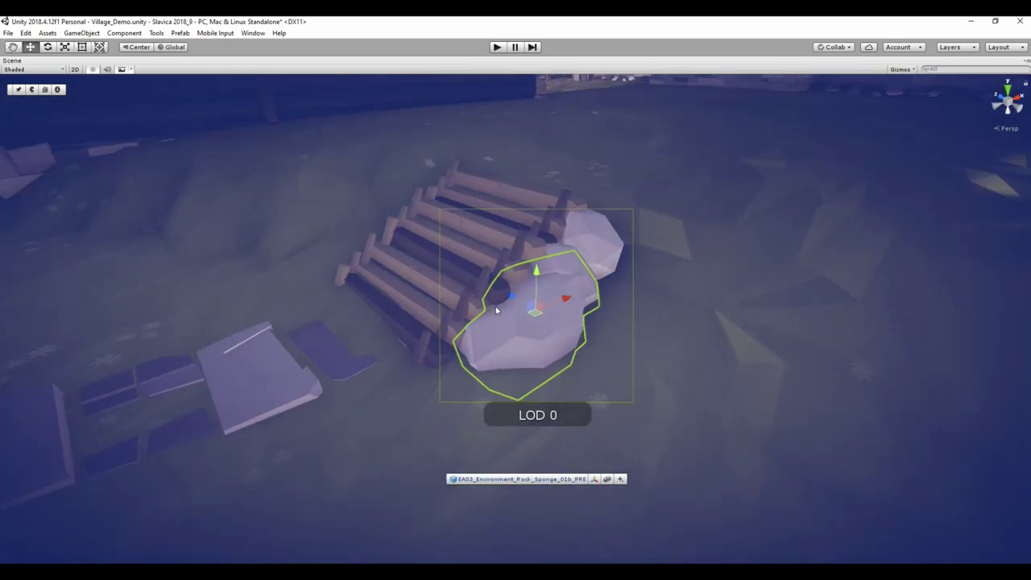
mouse_move(495, 306)
left_mouse_down("alt")
mouse_move(572, 293)
mouse_move(294, 299)
left_mouse_up("alt")
right_click_drag(404, 302, 503, 322, "alt")
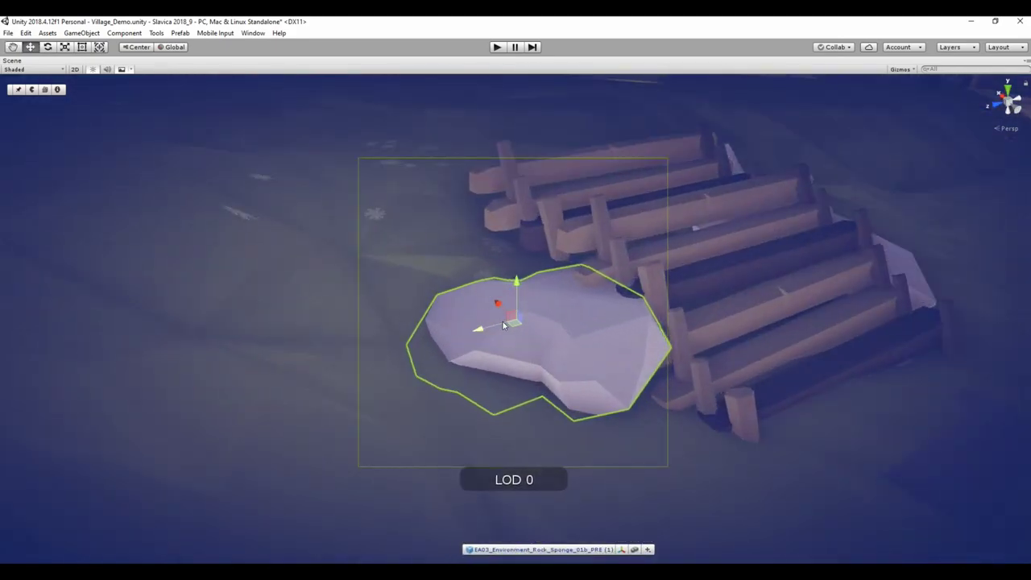
left_click_drag(475, 336, 512, 335)
key("e")
left_click_drag(567, 304, 596, 314)
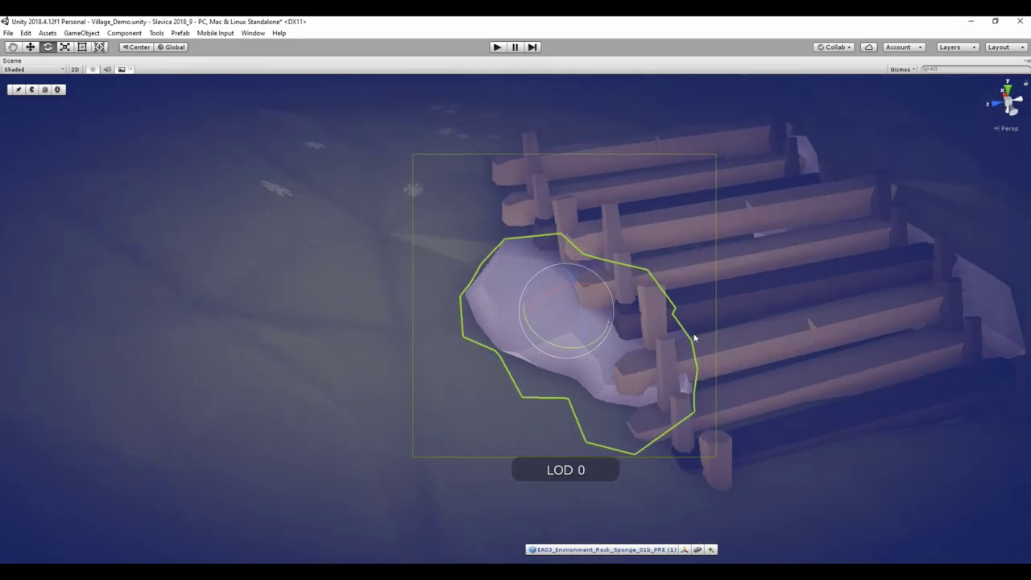
key("space")
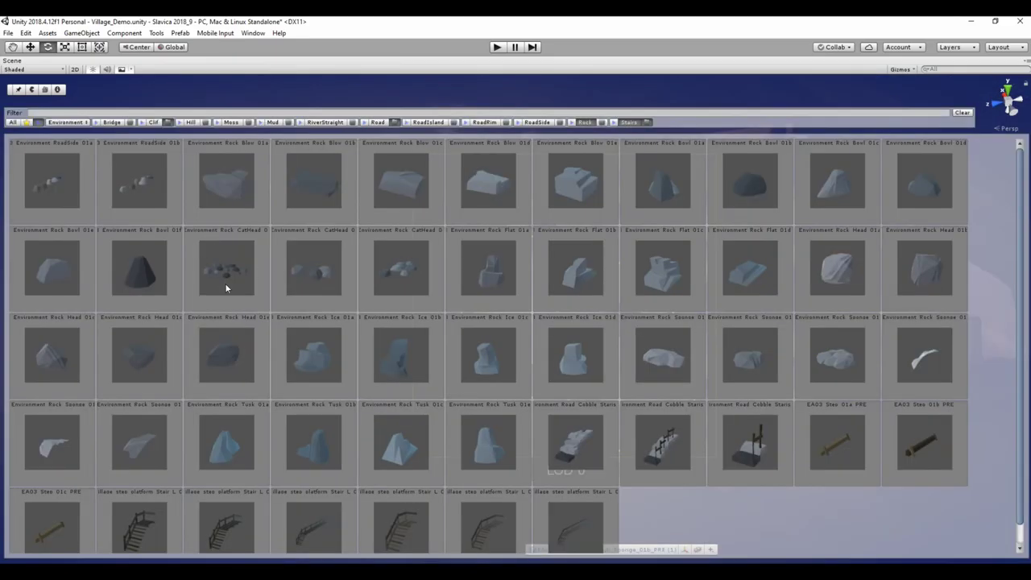
Place a Rock CatHead 01a cluster aligned to the surface at the stairs' foot and rotate it
left_click(226, 288)
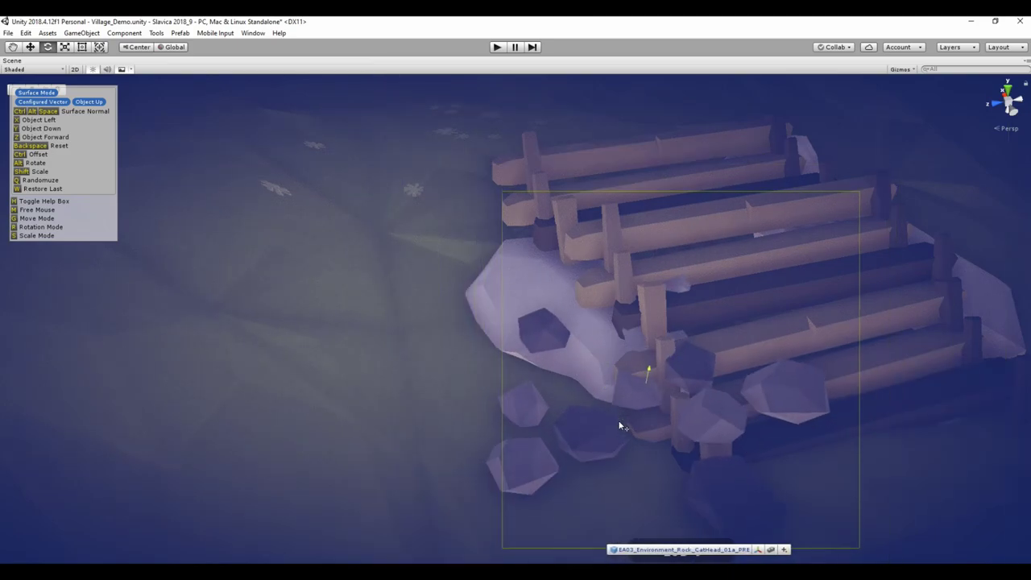
key("ctrl+alt+space")
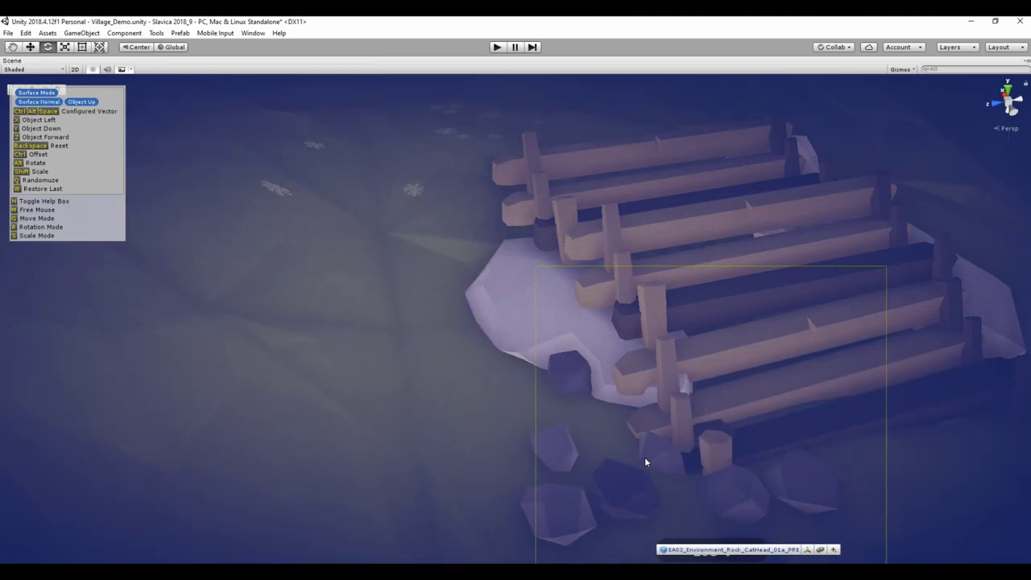
left_click(654, 477)
key("f")
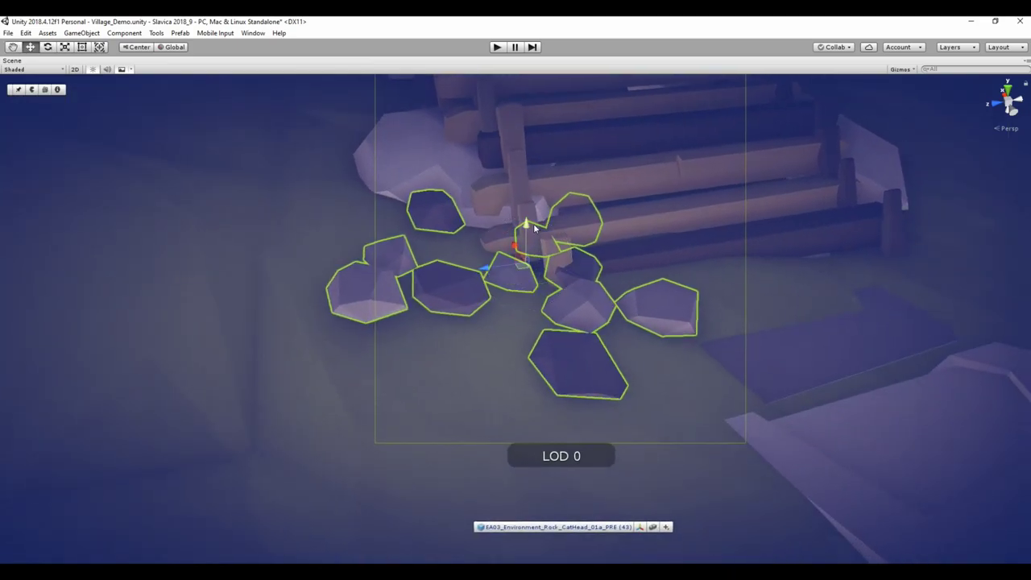
left_click_drag(539, 256, 523, 276)
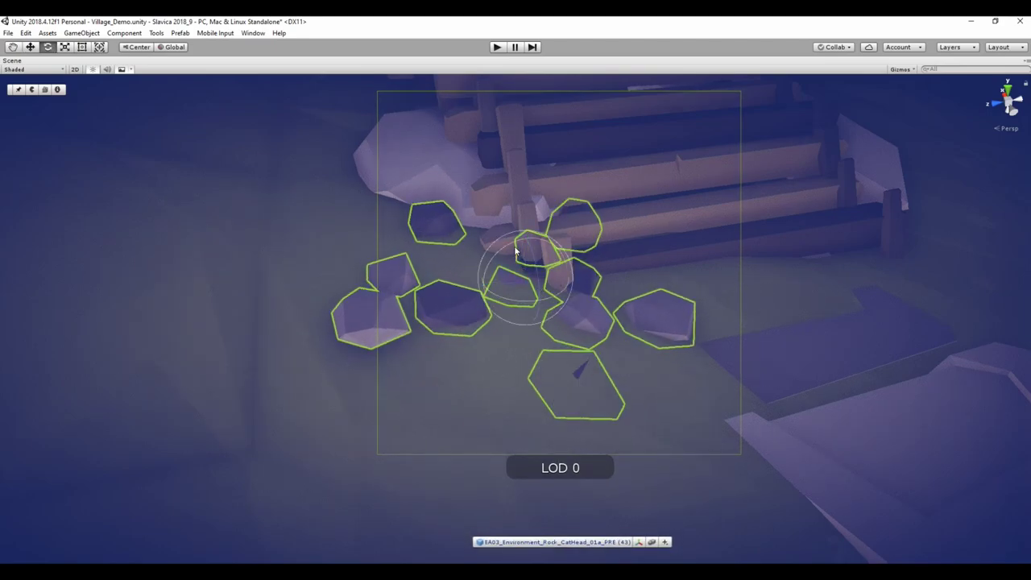
left_click_drag(514, 248, 529, 251)
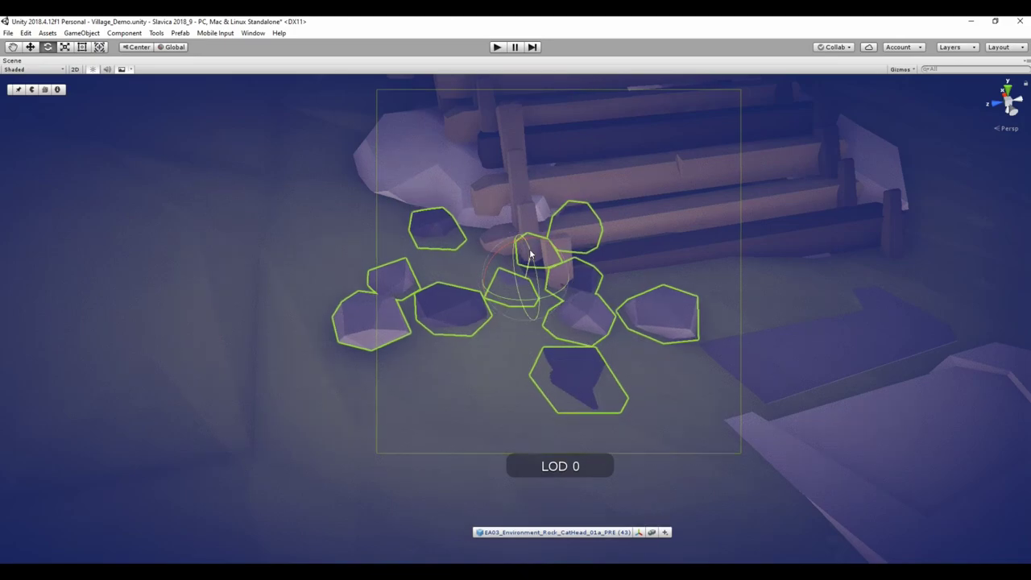
mouse_move(735, 285)
left_mouse_down("alt")
mouse_move(638, 233)
mouse_move(520, 246)
left_mouse_up("alt")
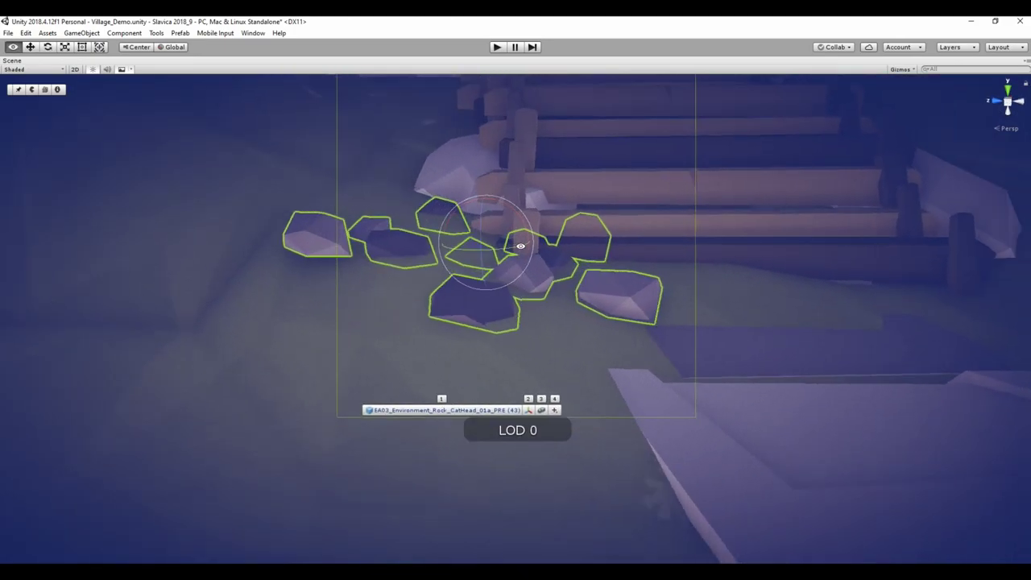
left_click_drag(469, 206, 465, 205)
key("space")
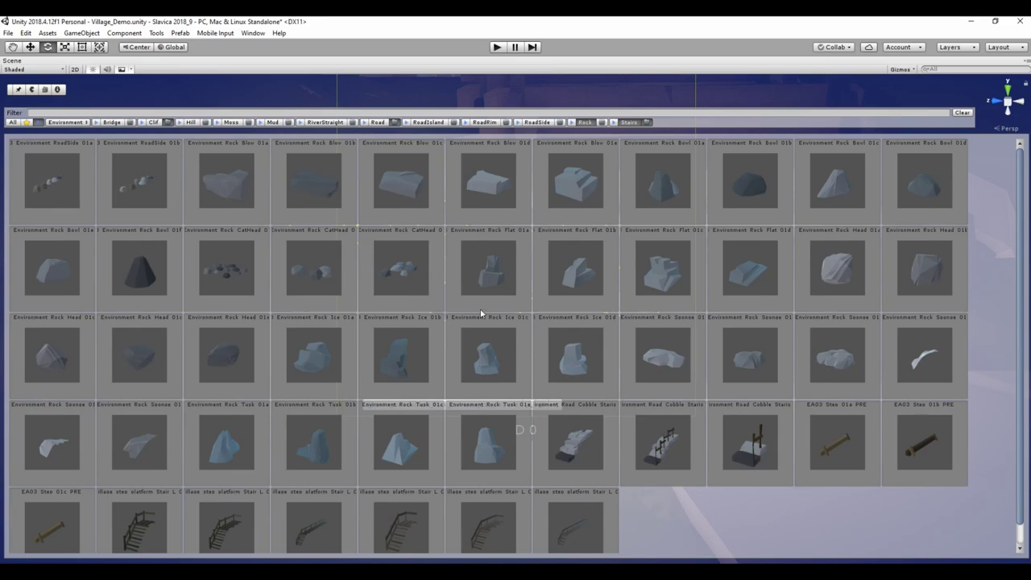
Place a Rock Head 01b rock near the small stones and duplicate it
key("space")
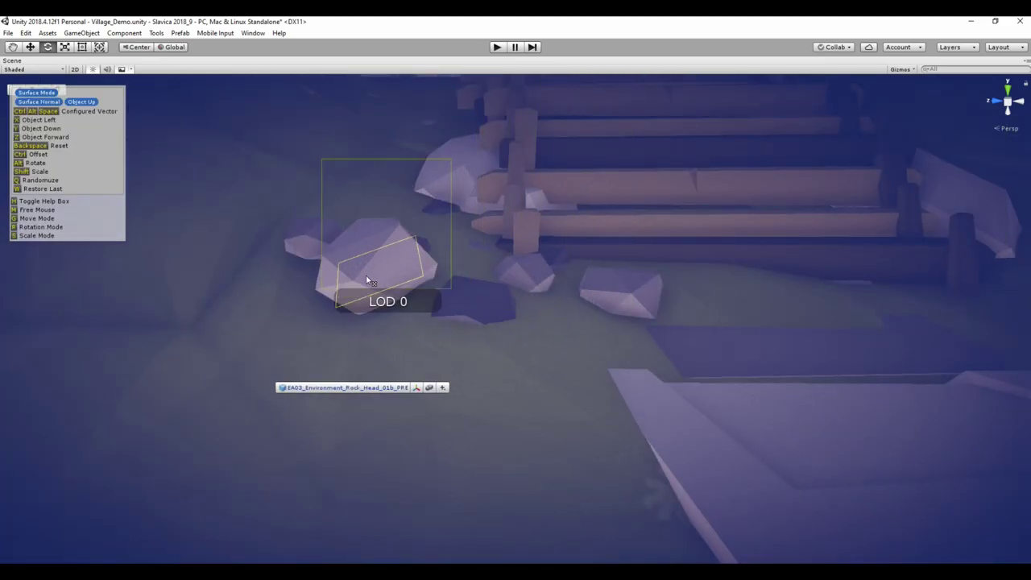
left_click(367, 281)
mouse_move(368, 274)
left_mouse_down("alt")
mouse_move(290, 290)
mouse_move(309, 257)
left_mouse_up("alt")
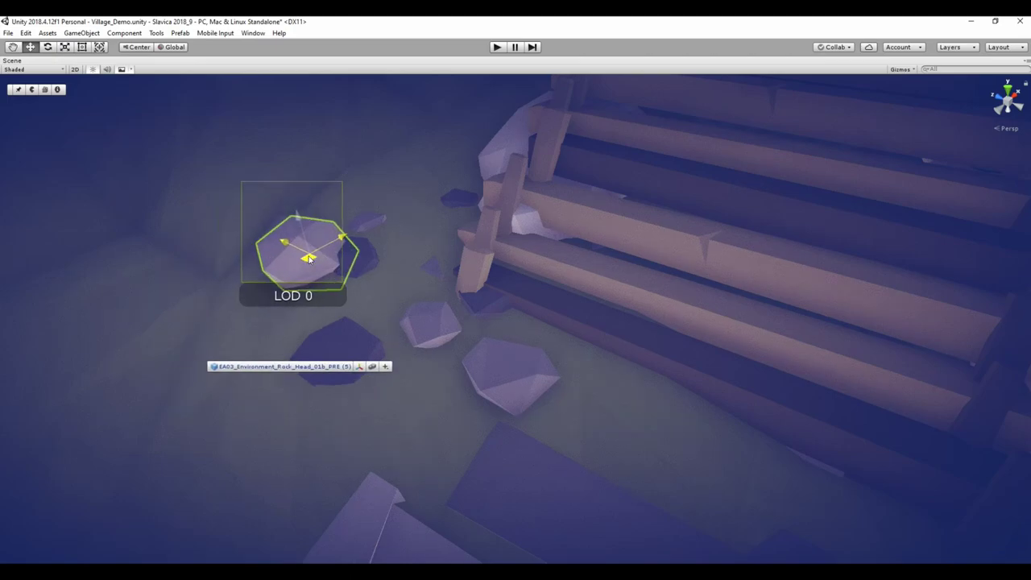
key("f")
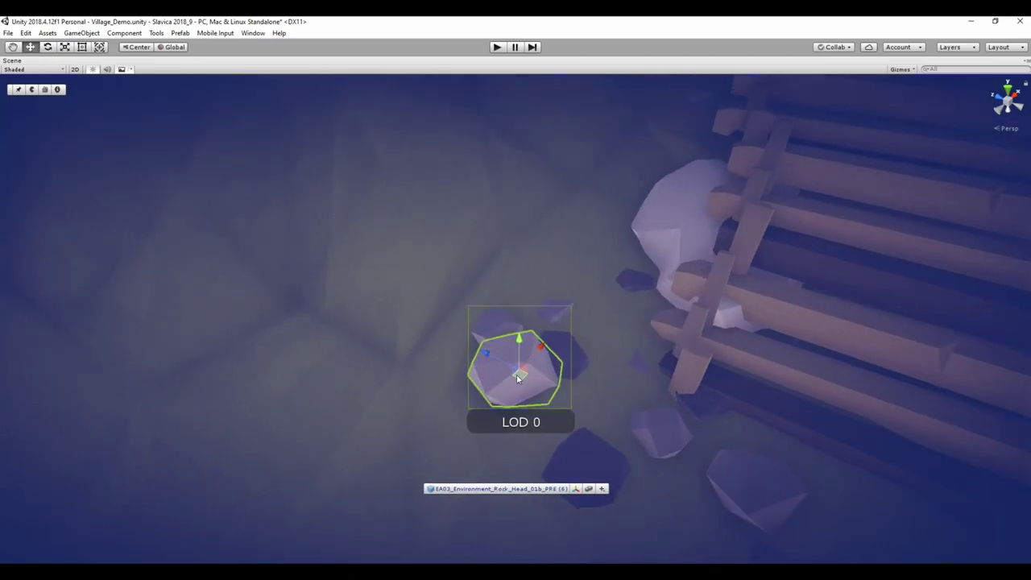
mouse_move(518, 379)
left_mouse_down()
mouse_move(489, 320)
mouse_move(572, 302)
left_mouse_up()
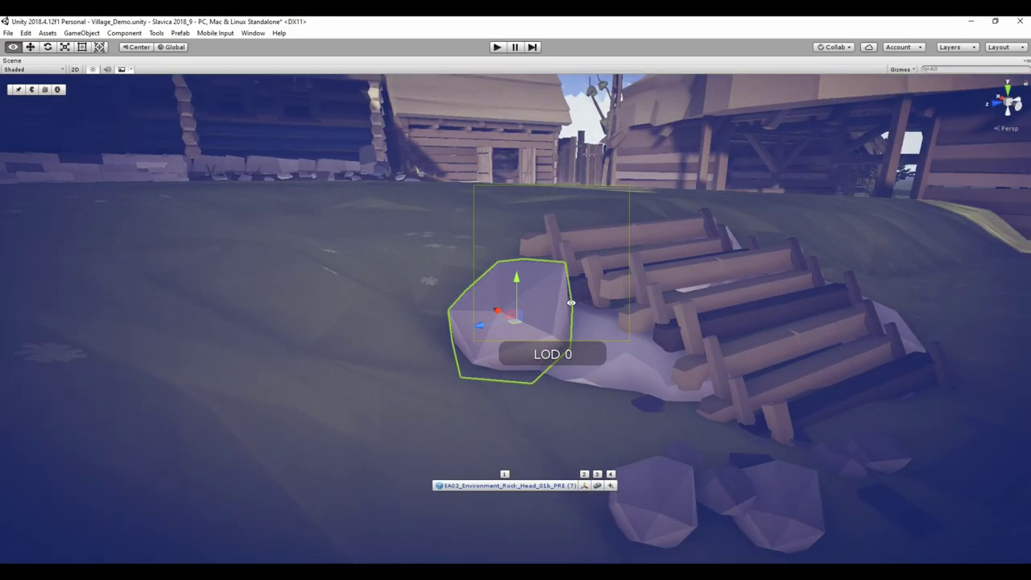
Move the copied rock beside the stairs and enlarge it
mouse_move(516, 322)
left_mouse_down()
mouse_move(537, 313)
mouse_move(631, 365)
left_mouse_up()
mouse_move(516, 303)
left_mouse_down()
mouse_move(620, 330)
mouse_move(730, 384)
left_mouse_up()
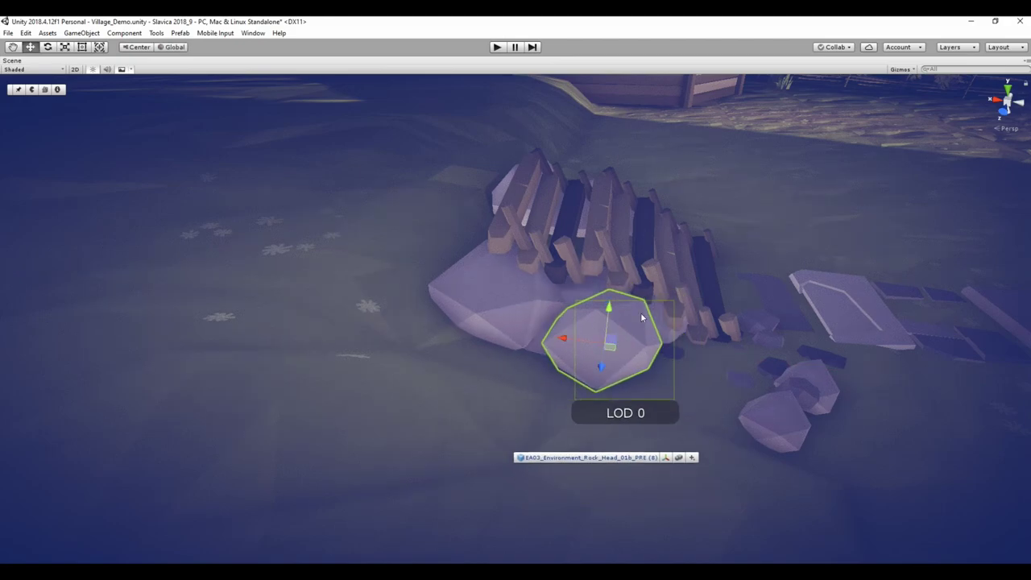
mouse_move(686, 350)
left_mouse_down("alt")
mouse_move(551, 448)
mouse_move(701, 344)
left_mouse_up("alt")
key("r")
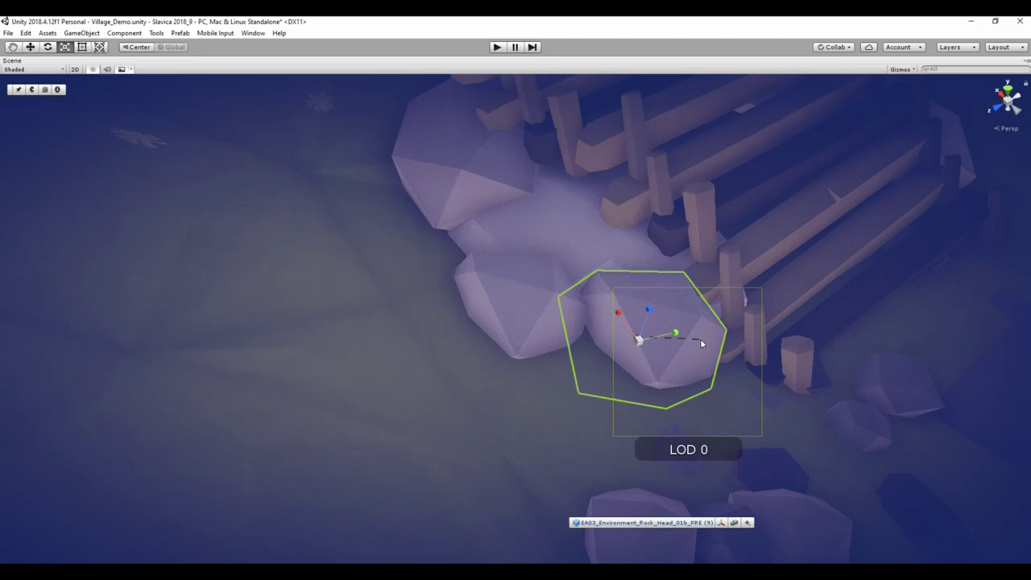
left_click_drag(638, 345, 696, 234)
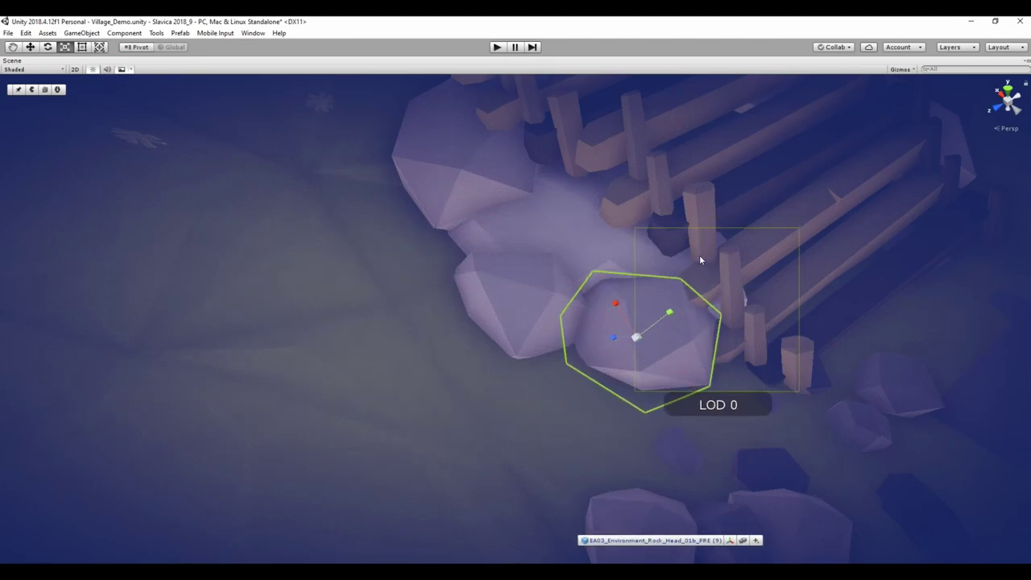
right_click_drag(700, 259, 612, 363, "alt")
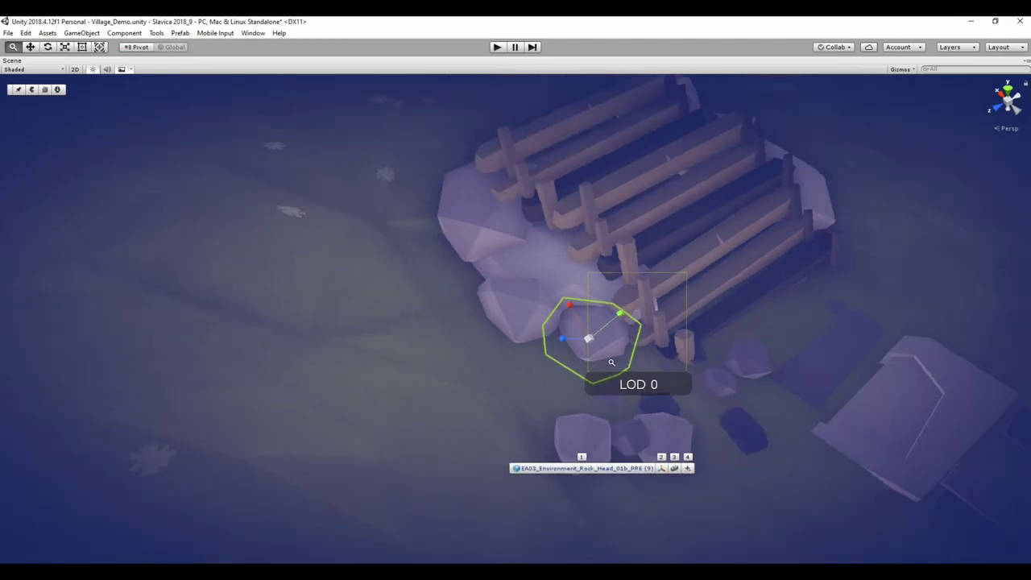
left_click_drag(612, 363, 461, 310, "alt")
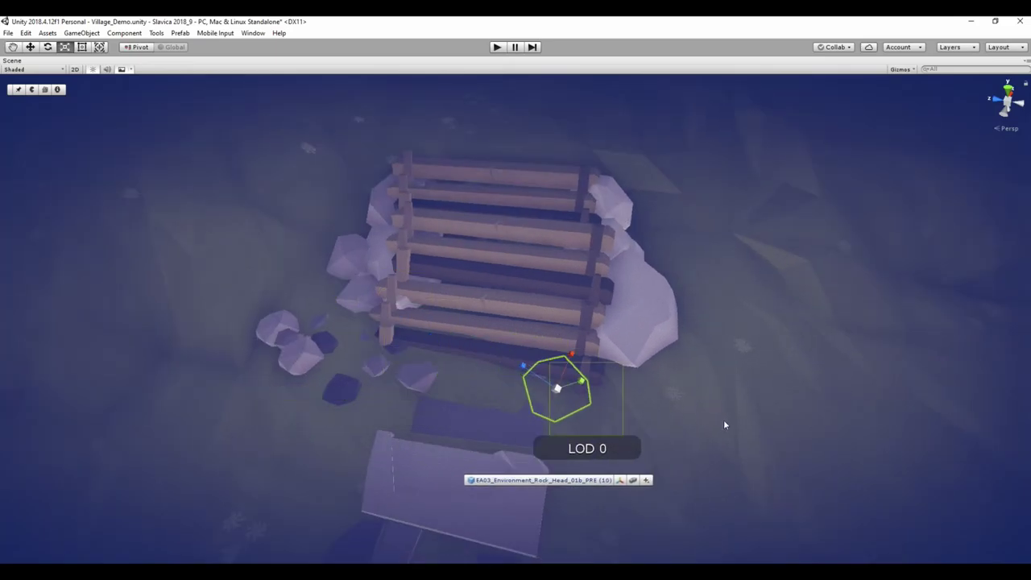
left_click_drag(724, 420, 677, 316, "alt")
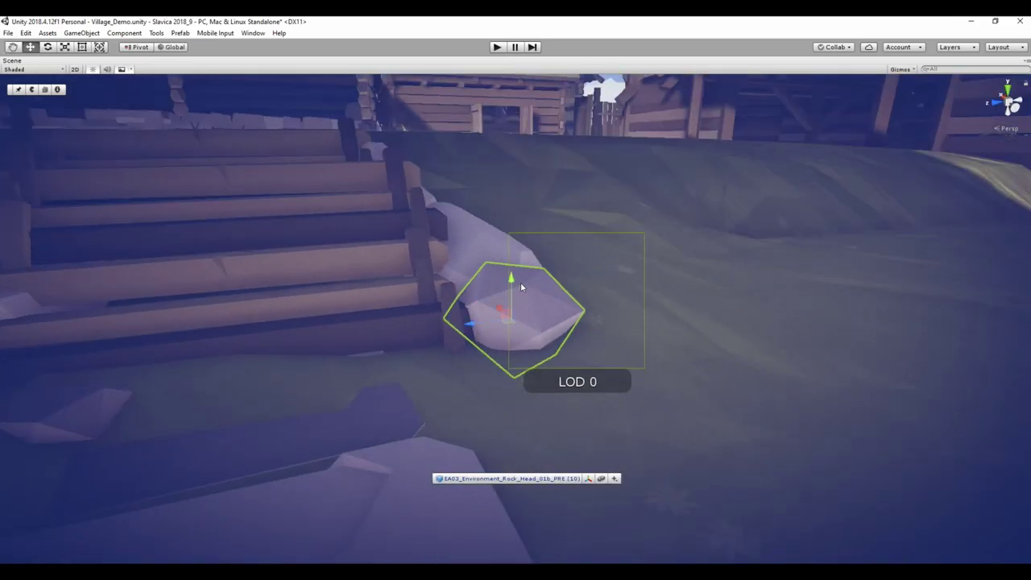
Duplicate the rock again, resize it, and push it up against the stairs
key("ctrl+d")
mouse_move(520, 294)
left_mouse_down("alt")
mouse_move(578, 361)
mouse_move(697, 350)
left_mouse_up("alt")
key("r")
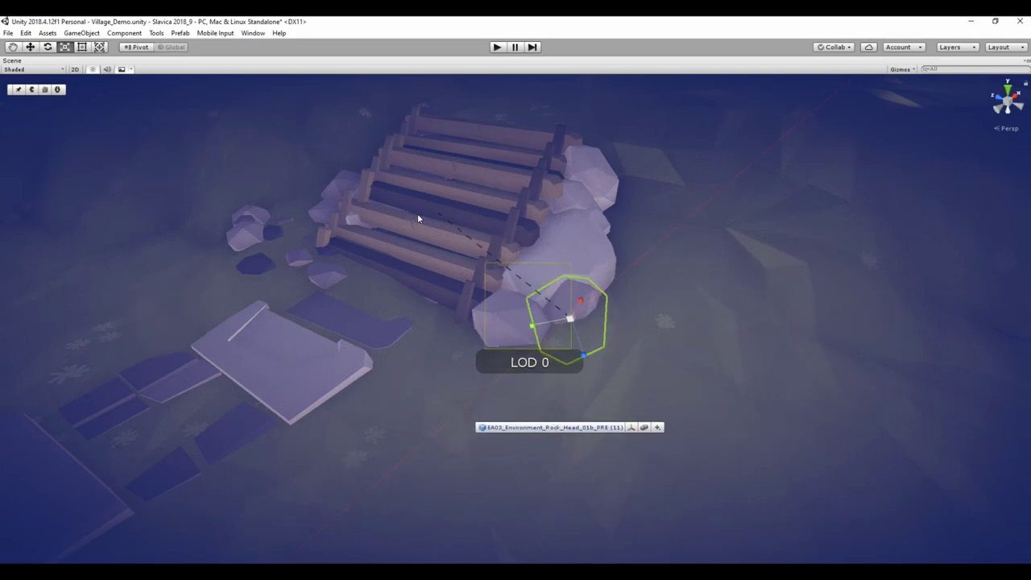
left_click(616, 262)
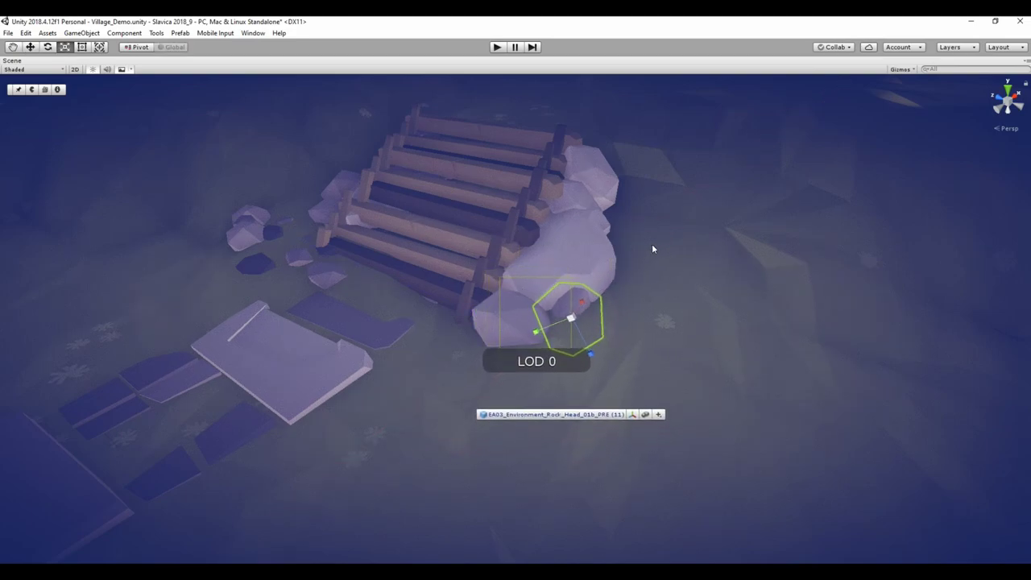
left_click_drag(610, 374, 656, 330)
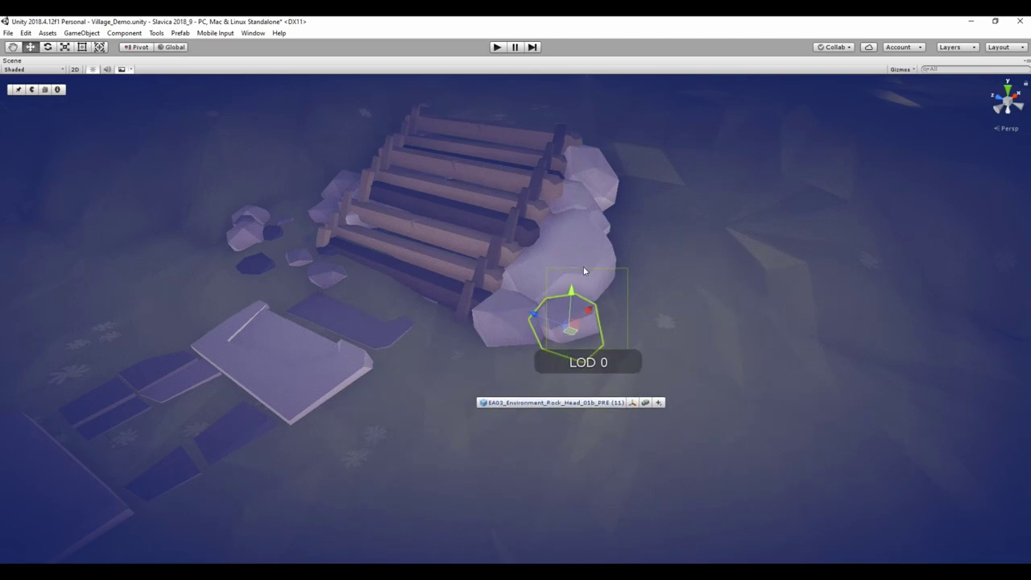
left_click_drag(548, 305, 659, 230)
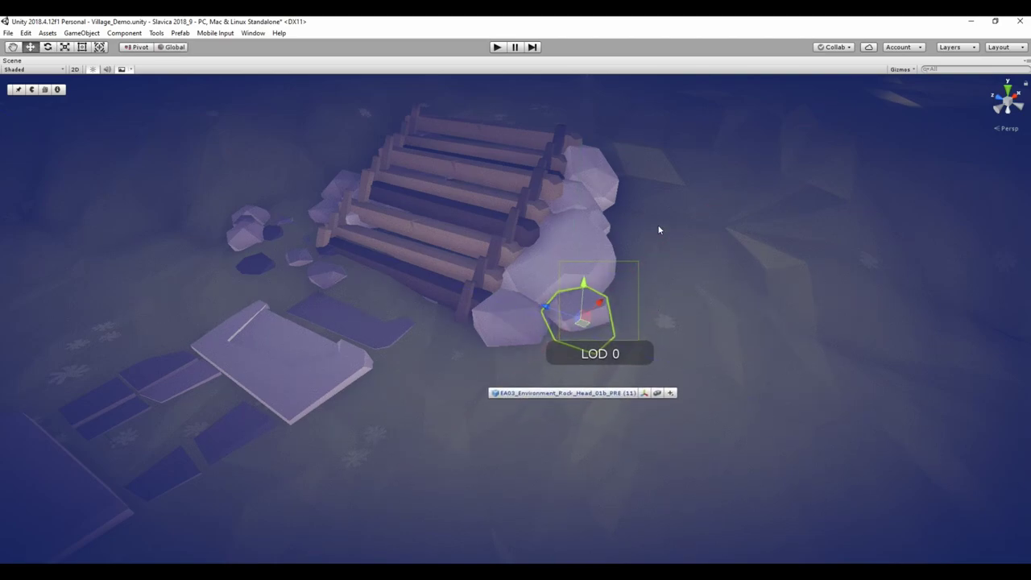
right_click_drag(612, 210, 530, 302)
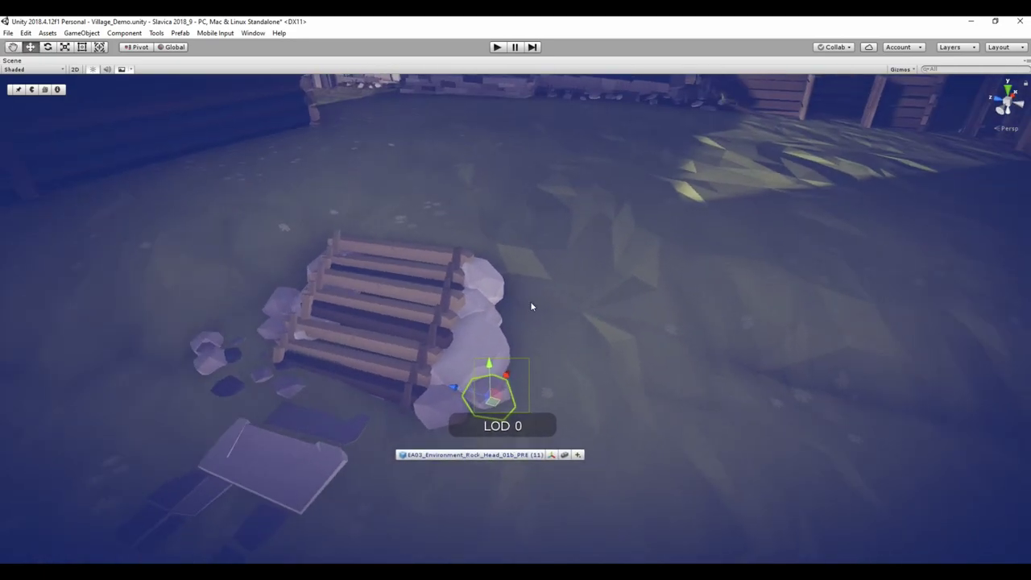
key("space")
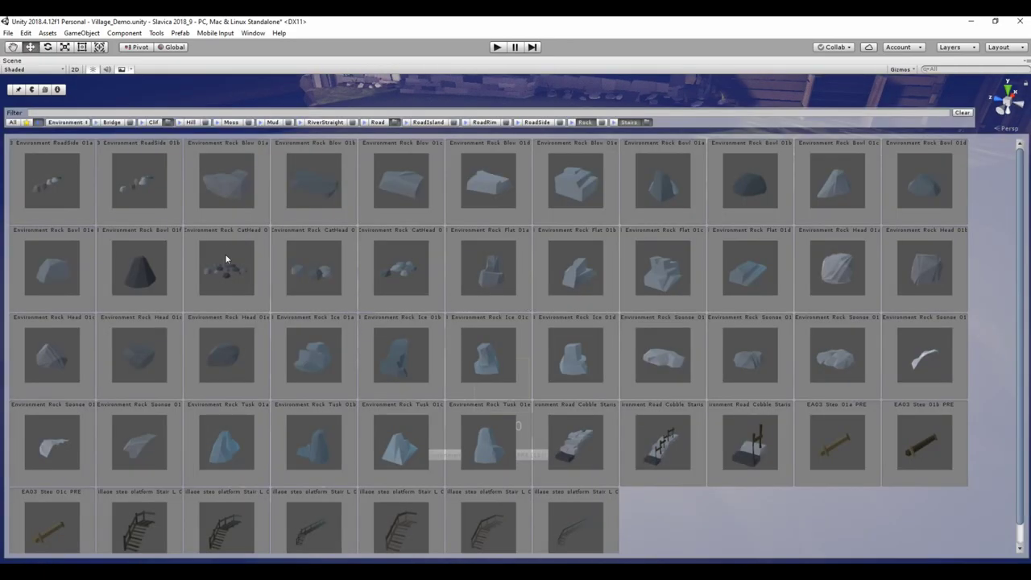
Place a Rock Bowl 01a rock beside the log steps, rotated to show two slabs, then nudge the tall pair
left_click(674, 196)
left_click(539, 332)
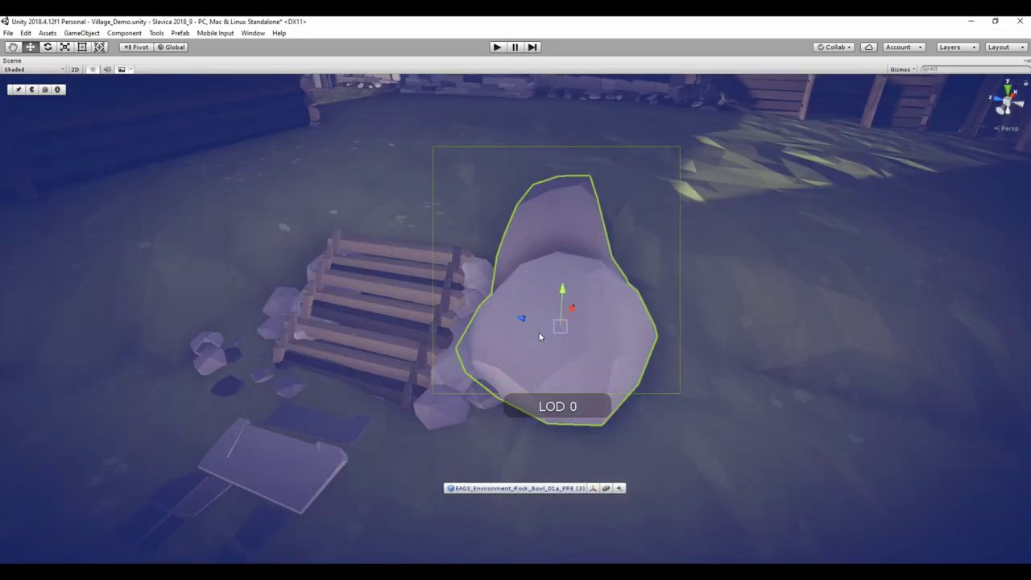
key("e")
mouse_move(644, 358)
left_mouse_down()
mouse_move(594, 337)
mouse_move(567, 358)
mouse_move(564, 323)
left_mouse_up()
key("e")
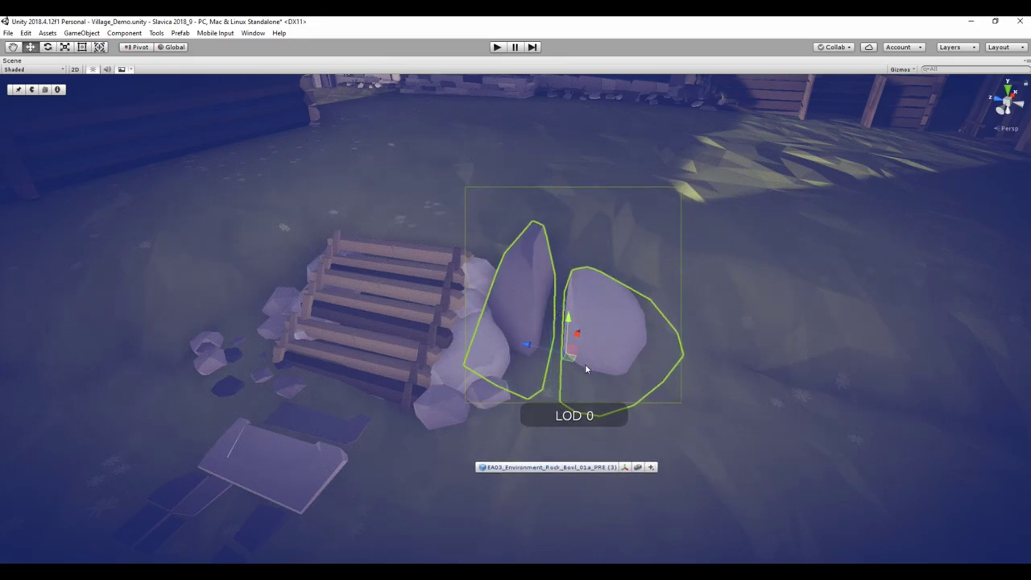
left_click(585, 371)
left_click(597, 339)
left_click_drag(574, 340, 600, 346)
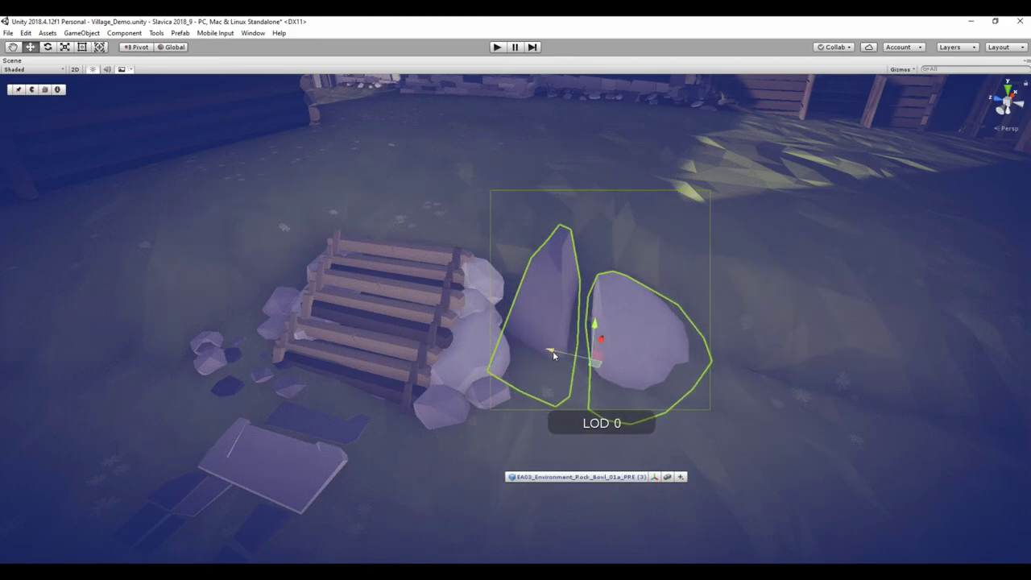
Scatter a cluster of six small Rock CatHead 01c stones in front of the tall rocks
key("space")
left_click(395, 277)
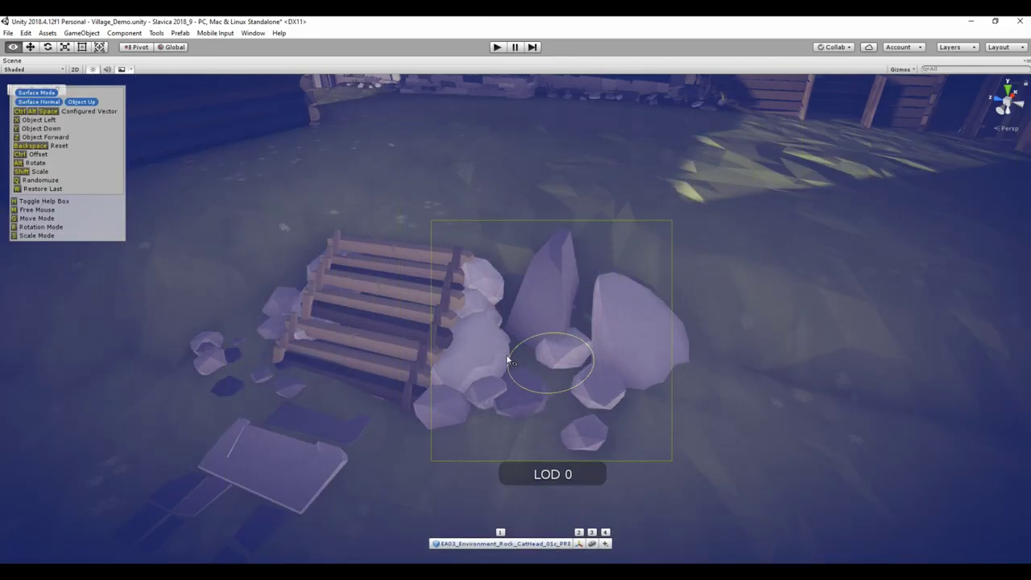
key("ctrl+alt+space")
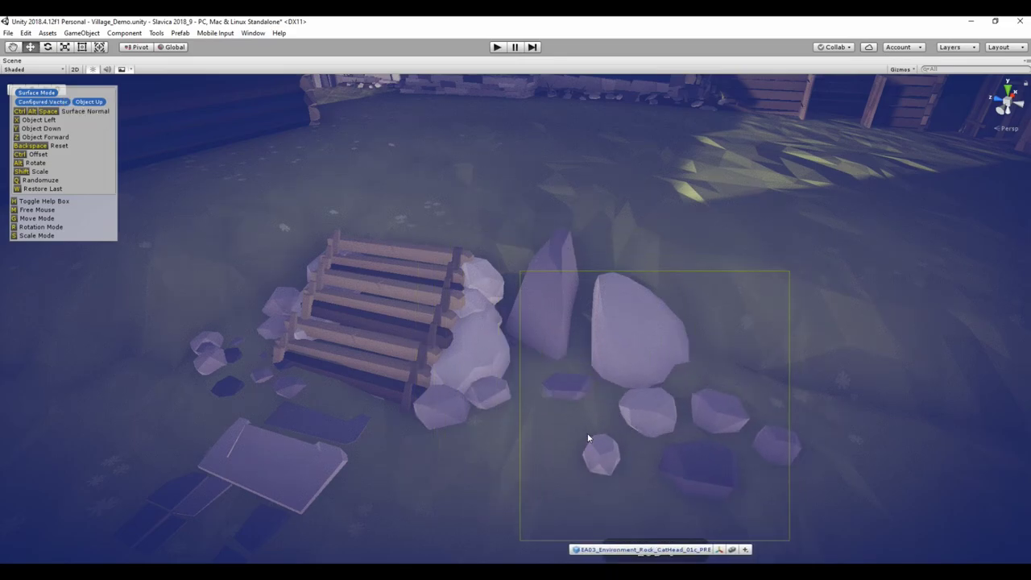
key("ctrl+alt+space")
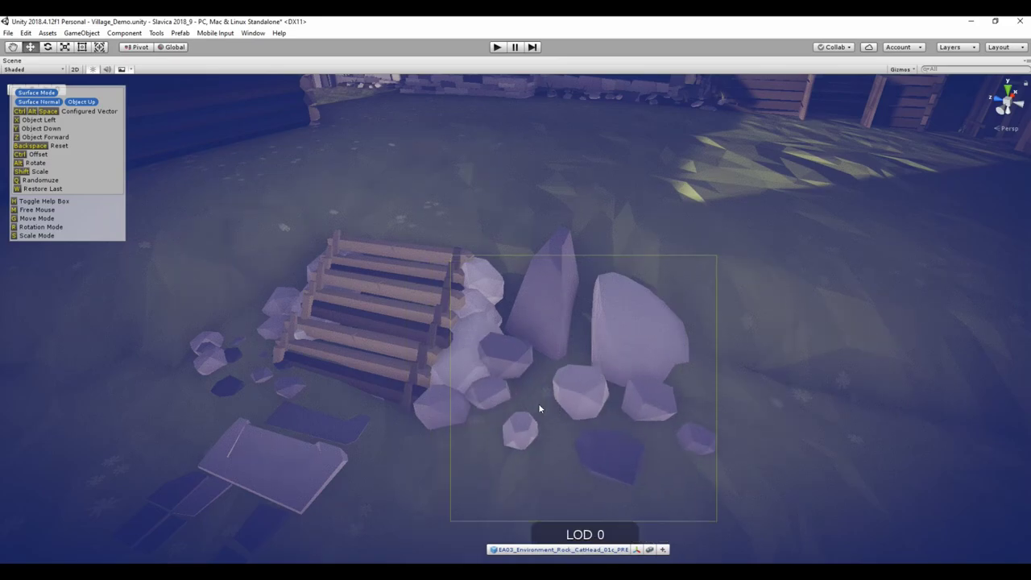
left_click(520, 384)
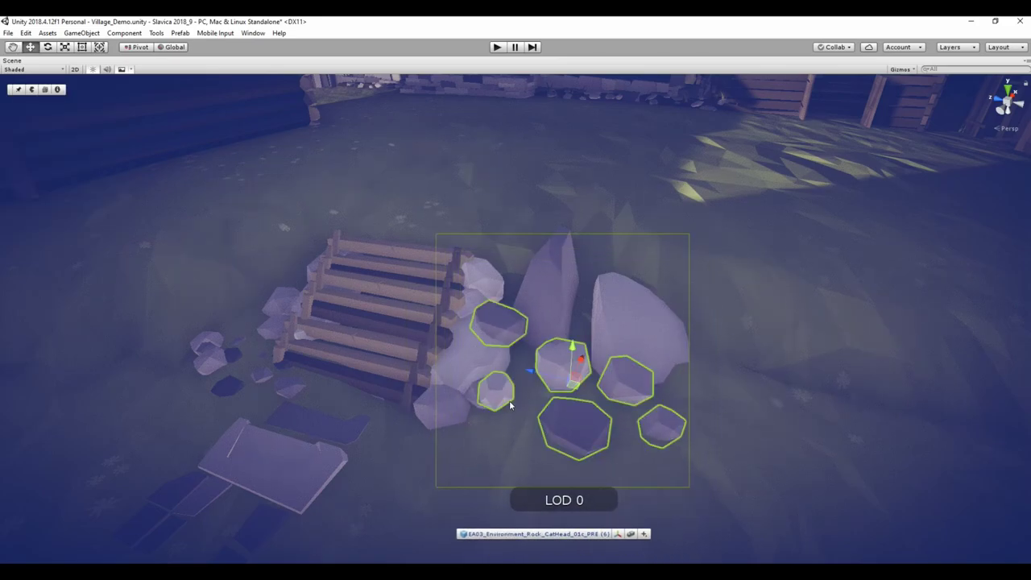
mouse_move(519, 383)
left_mouse_down("alt")
mouse_move(536, 292)
mouse_move(503, 327)
left_mouse_up("alt")
Place a scaled-down flat Rock_Head_01d beside the tall rocks and lower it onto the ground
key("space")
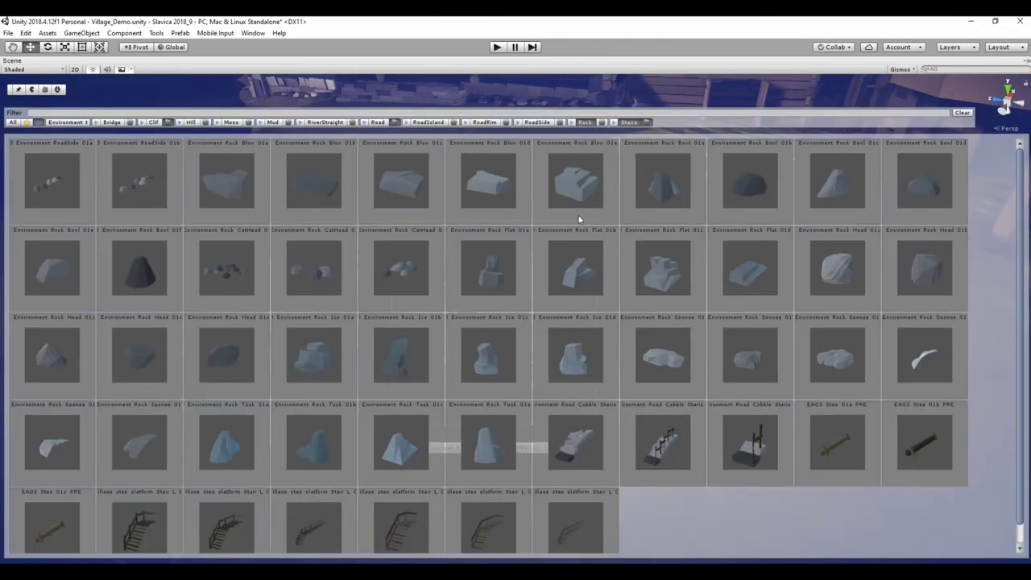
scroll(296, 353, "down", 1)
left_click(213, 350)
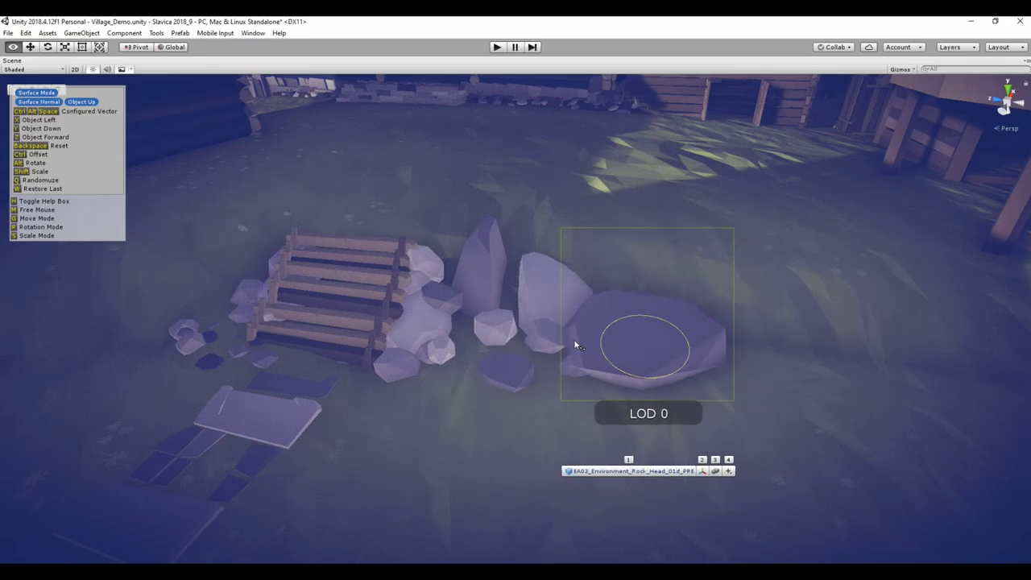
key("g")
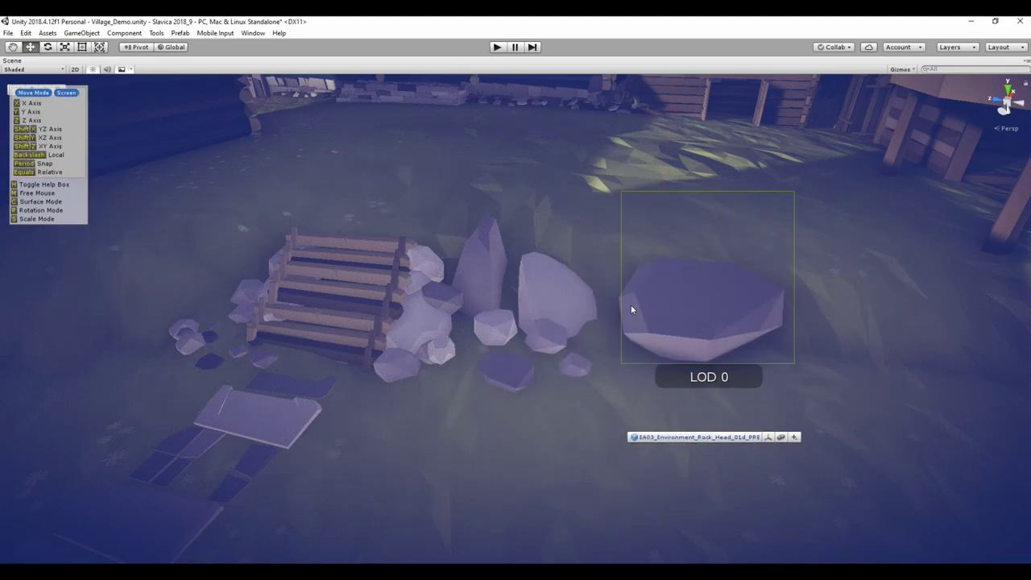
left_click(606, 331)
left_click_drag(615, 329, 631, 308)
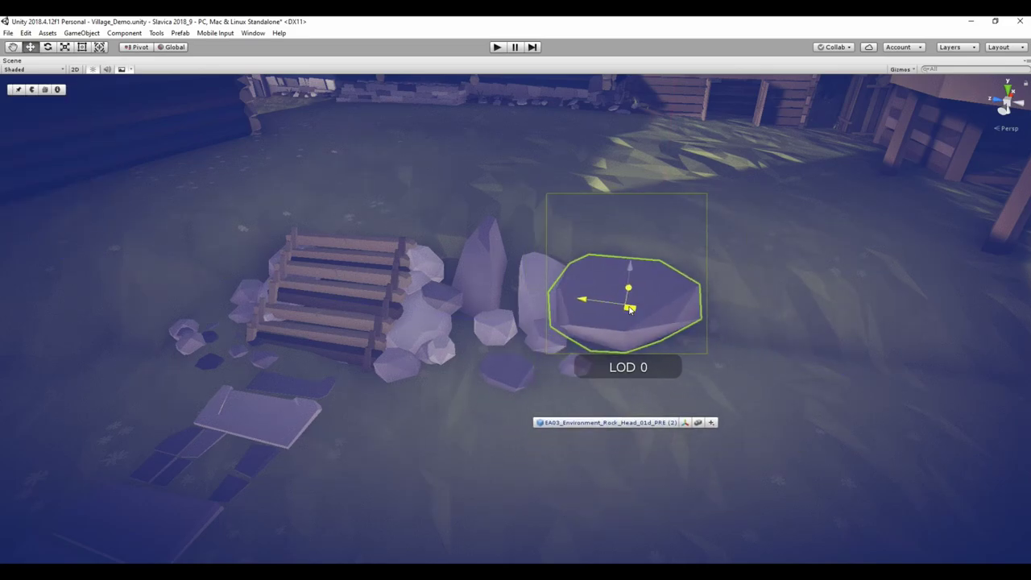
mouse_move(632, 269)
left_mouse_down()
mouse_move(626, 313)
mouse_move(520, 283)
mouse_move(537, 272)
mouse_move(651, 332)
mouse_move(346, 277)
left_mouse_up()
key("space")
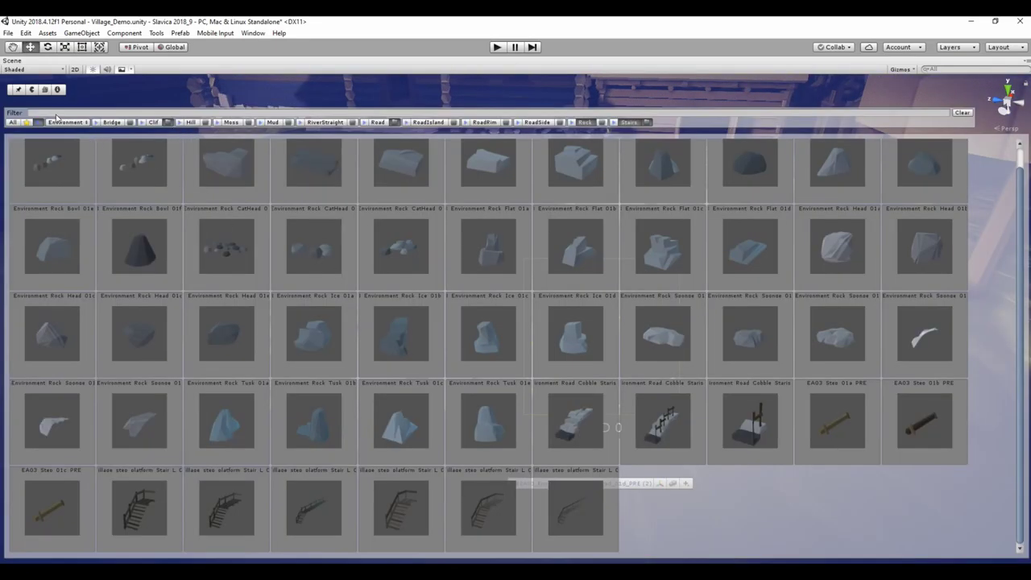
Switch the prefab palette to the Fence category, showing Cobble pieces instead of Plank
left_click(56, 120)
left_click(80, 158)
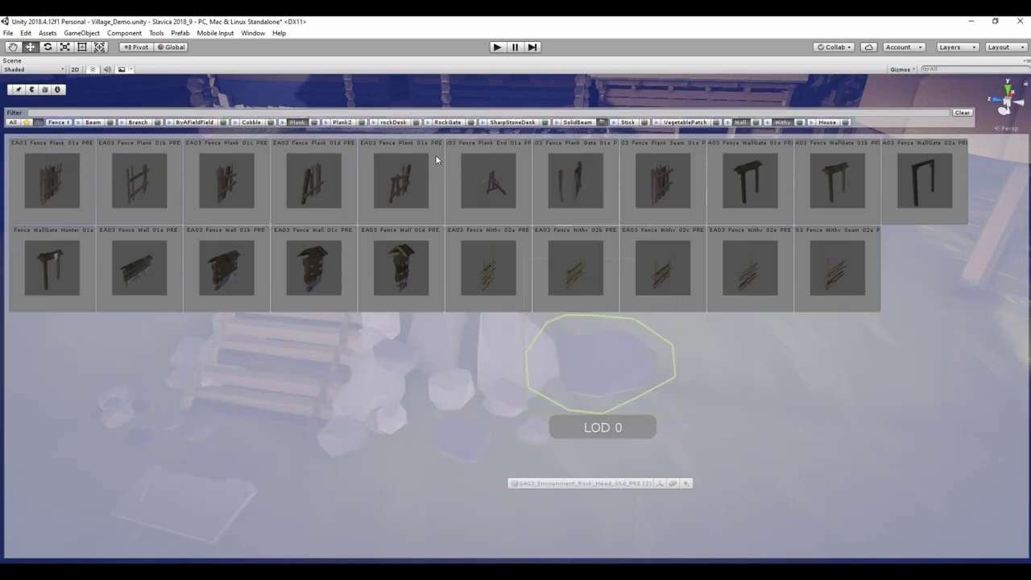
left_click(299, 123)
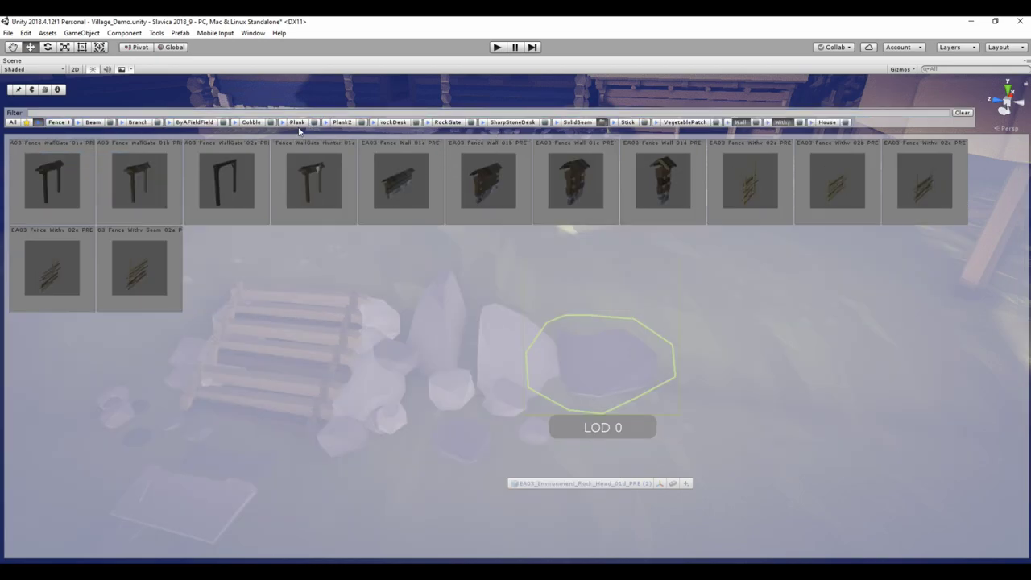
left_click(252, 122)
Place a Fence_Cobble_End_01a post and set it against the wooden building's wall
left_click(576, 181)
key("f")
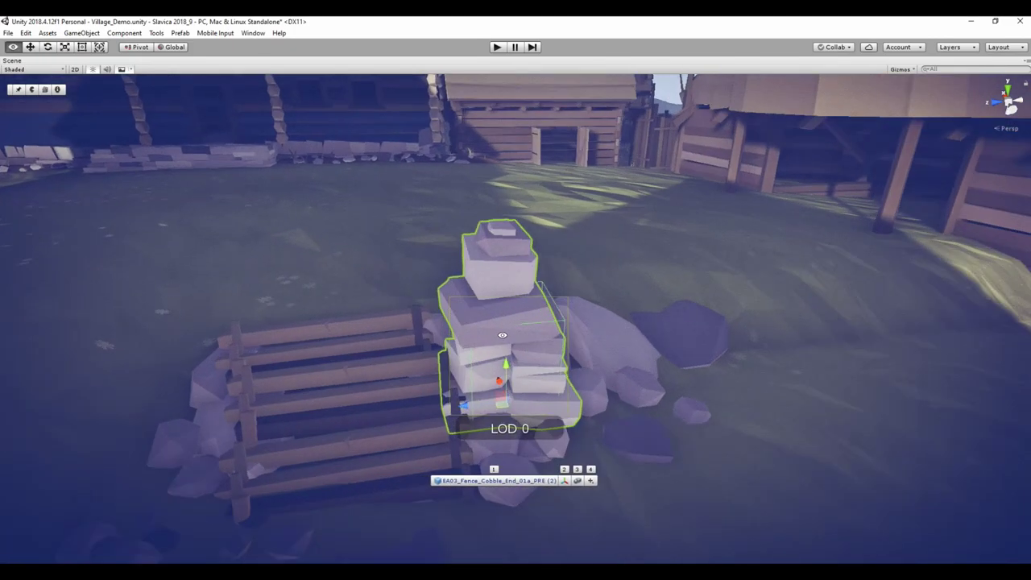
scroll(560, 406, "down", 5)
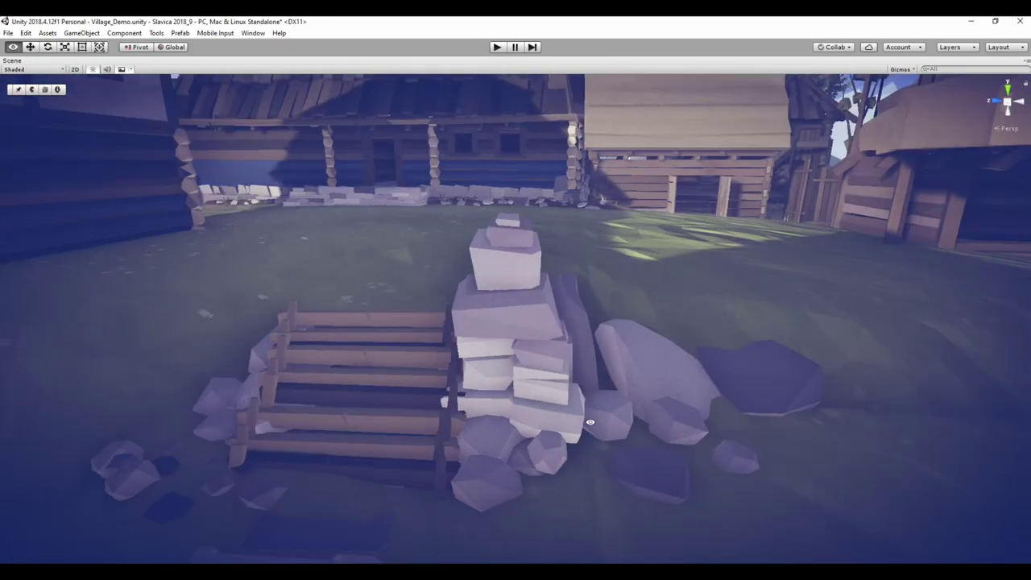
left_click_drag(560, 406, 538, 357, "alt")
mouse_move(411, 367)
left_mouse_down()
mouse_move(899, 354)
mouse_move(637, 379)
mouse_move(834, 389)
mouse_move(790, 371)
left_mouse_up()
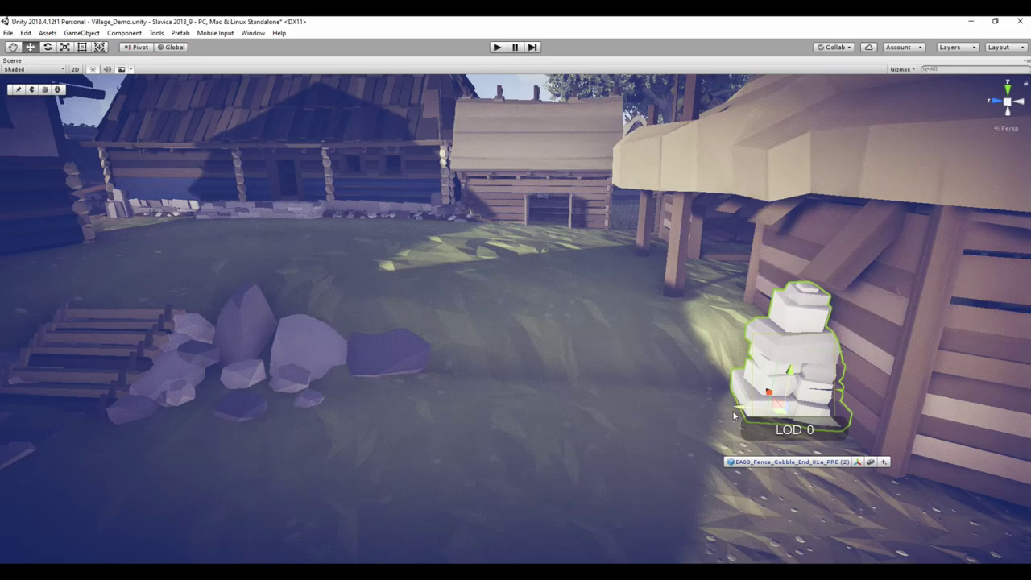
left_click_drag(735, 415, 711, 402)
key("space")
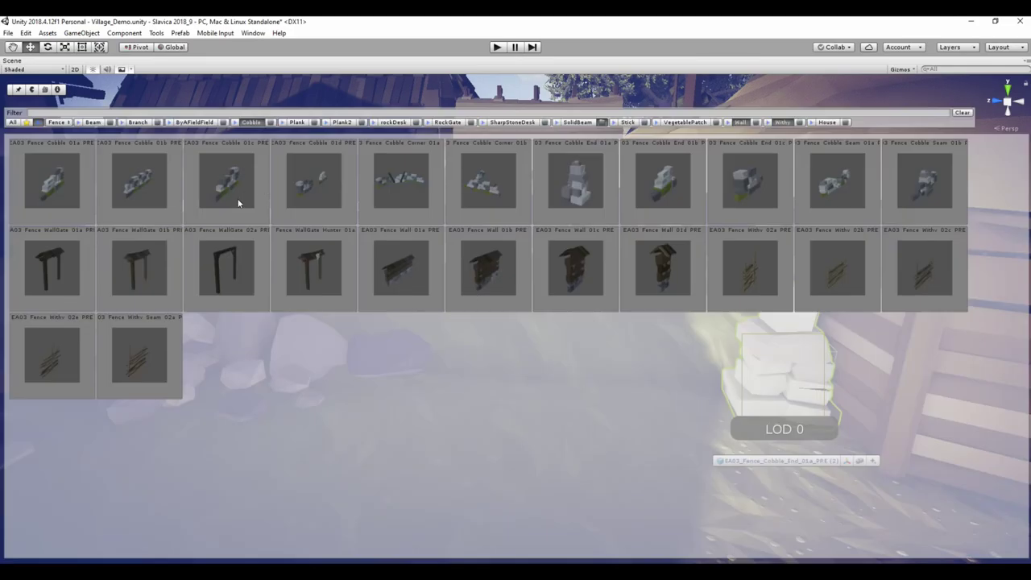
Place a horizontal Fence_Cobble_01b wall section running from the end post to the crate
left_click(136, 191)
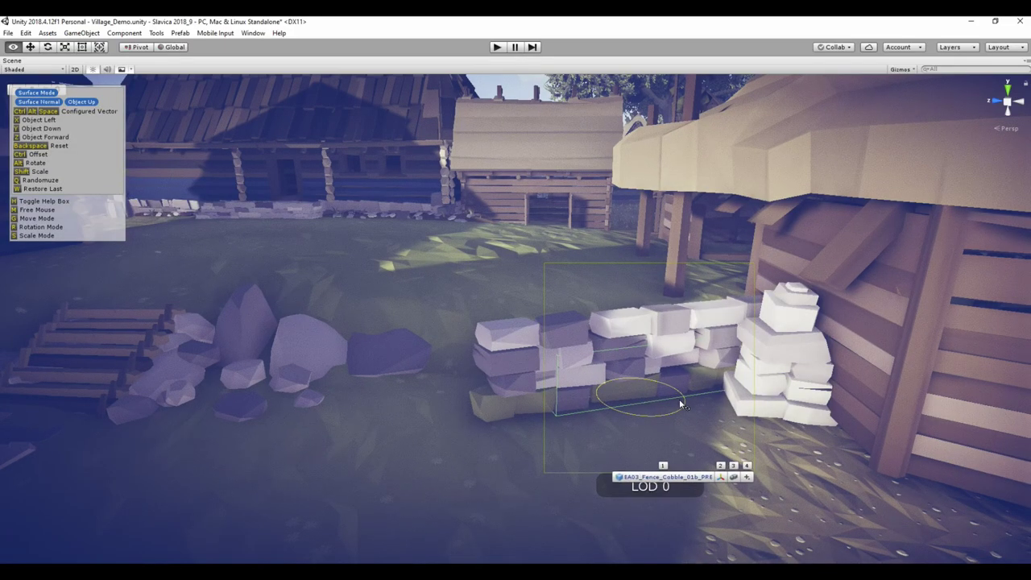
left_click(680, 399)
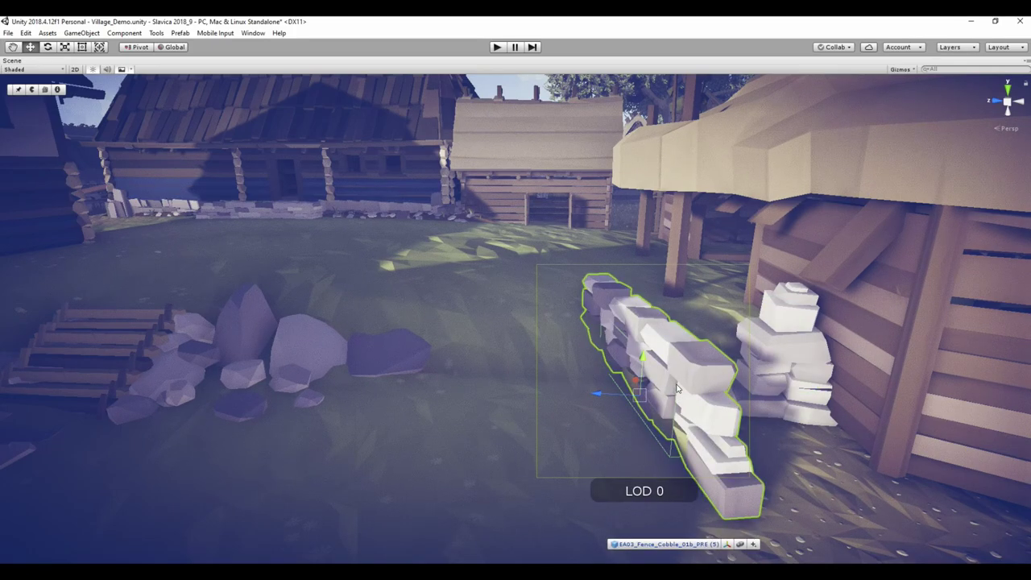
key("r")
key("r")
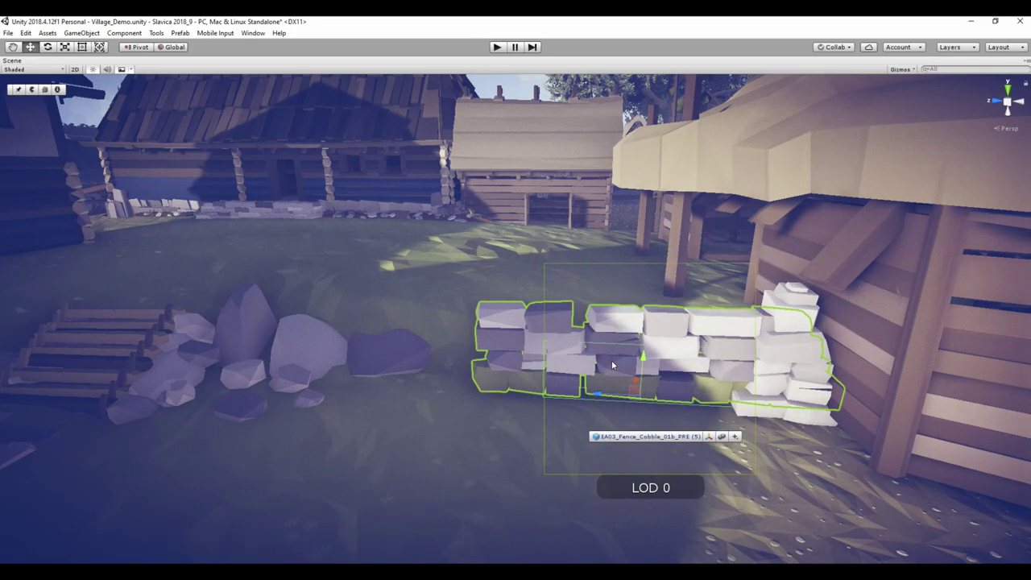
mouse_move(596, 393)
left_mouse_down()
mouse_move(569, 358)
mouse_move(720, 391)
left_mouse_up()
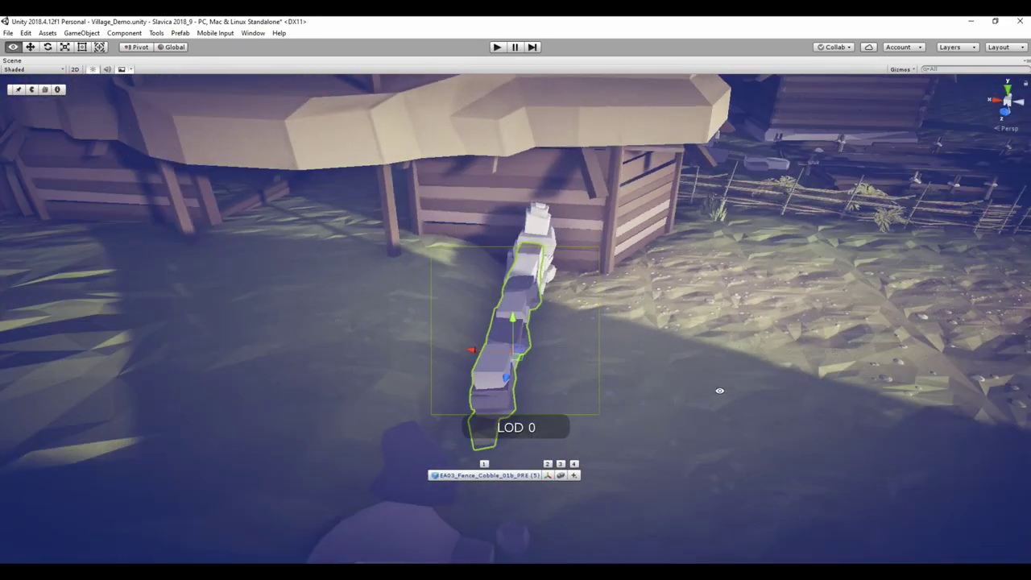
left_click_drag(497, 351, 397, 367)
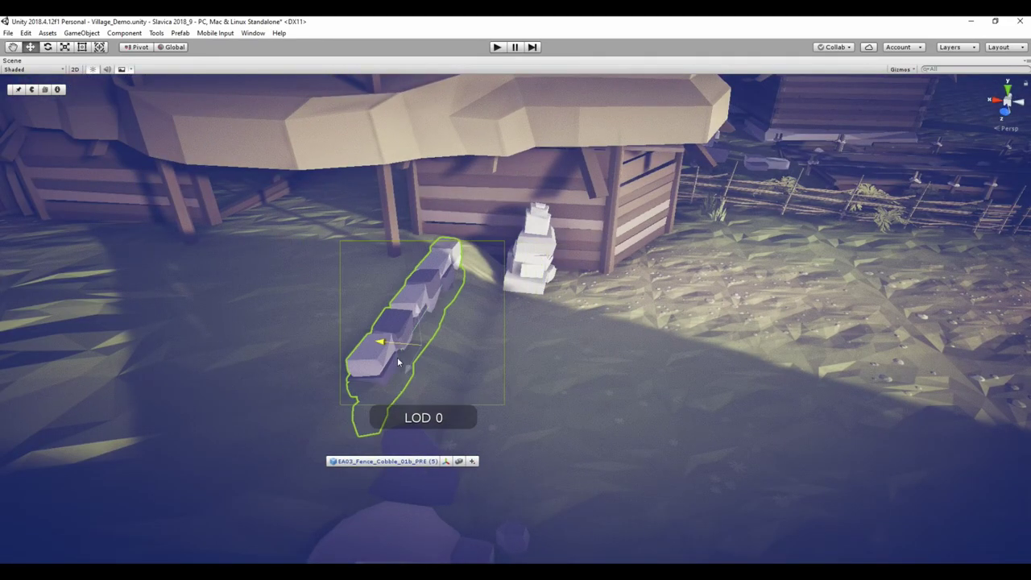
key("f")
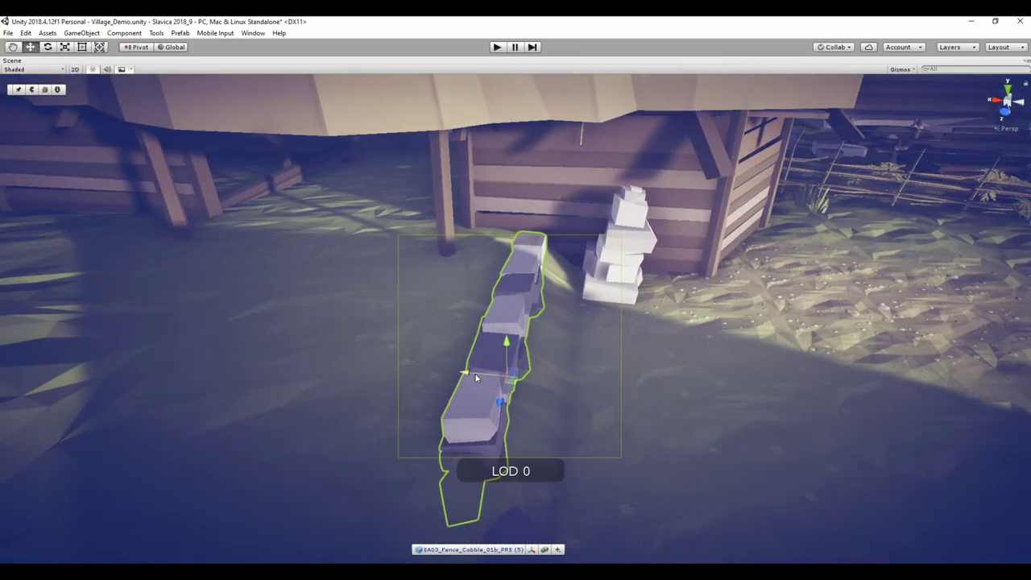
mouse_move(484, 377)
left_mouse_down()
mouse_move(511, 390)
mouse_move(681, 319)
mouse_move(567, 383)
mouse_move(738, 343)
mouse_move(304, 349)
mouse_move(448, 431)
left_mouse_up()
Turn the cobble wall piece diagonally and move it along the house toward the log steps
left_click(681, 320)
left_click(739, 342)
key("e")
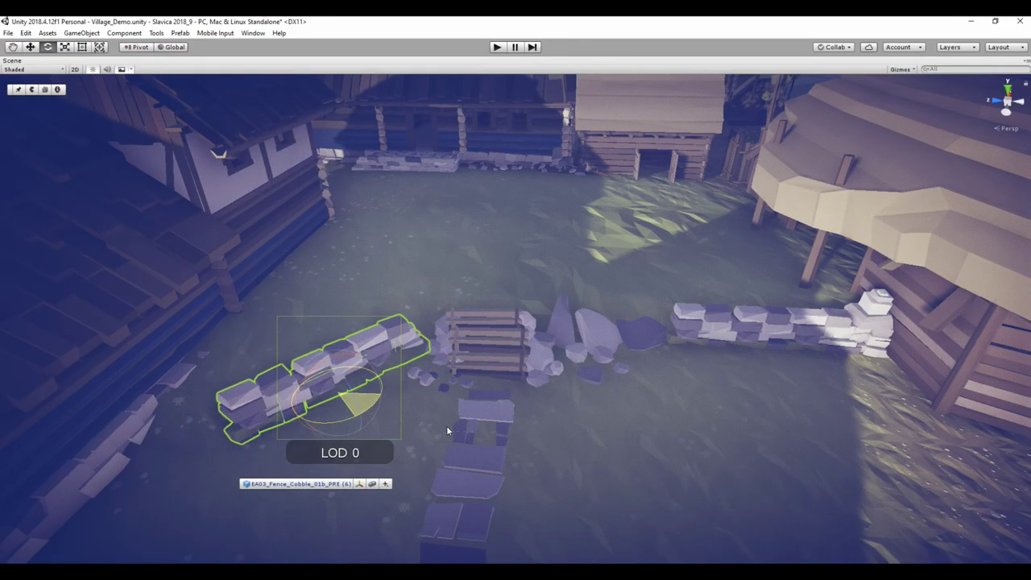
key("f")
key("w")
mouse_move(533, 359)
left_mouse_down("alt")
mouse_move(518, 381)
mouse_move(538, 381)
mouse_move(578, 425)
mouse_move(576, 409)
mouse_move(482, 406)
mouse_move(576, 408)
left_mouse_up("alt")
key("ctrl+z")
right_click_drag(696, 405, 724, 419)
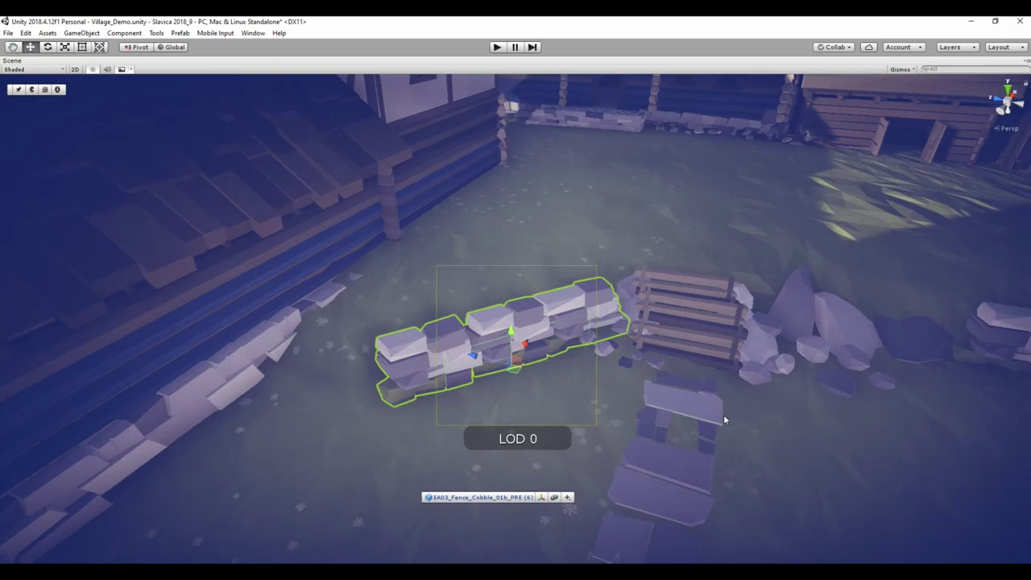
Cap the wall's end with a tilted Fence_Cobble_End_01c post
key("space")
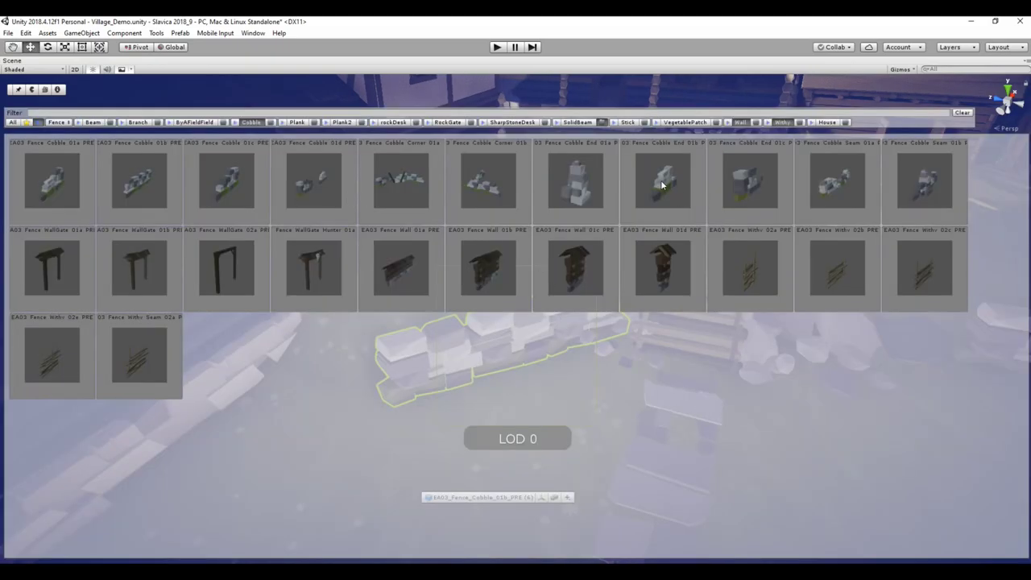
left_click(760, 195)
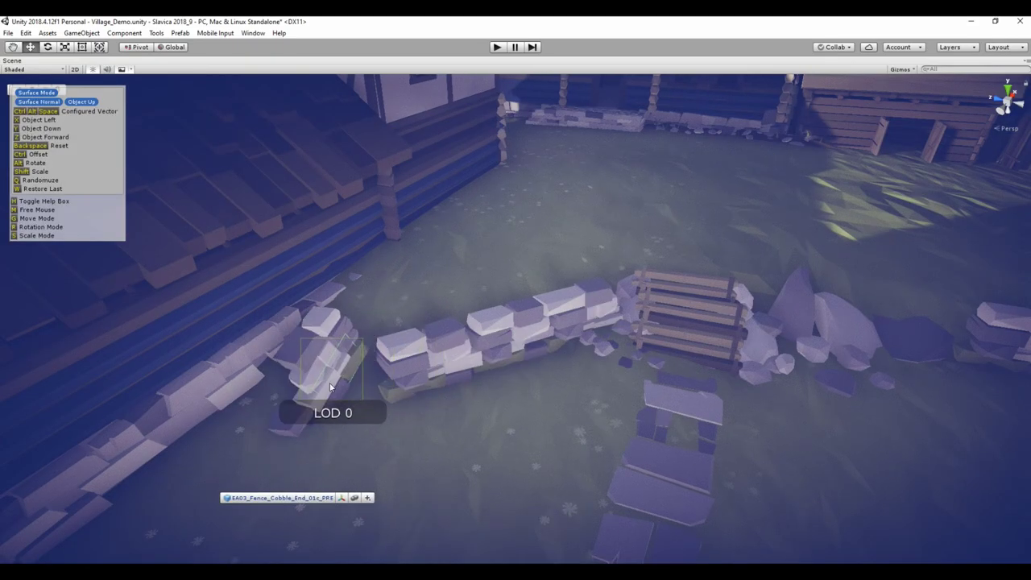
key("alt")
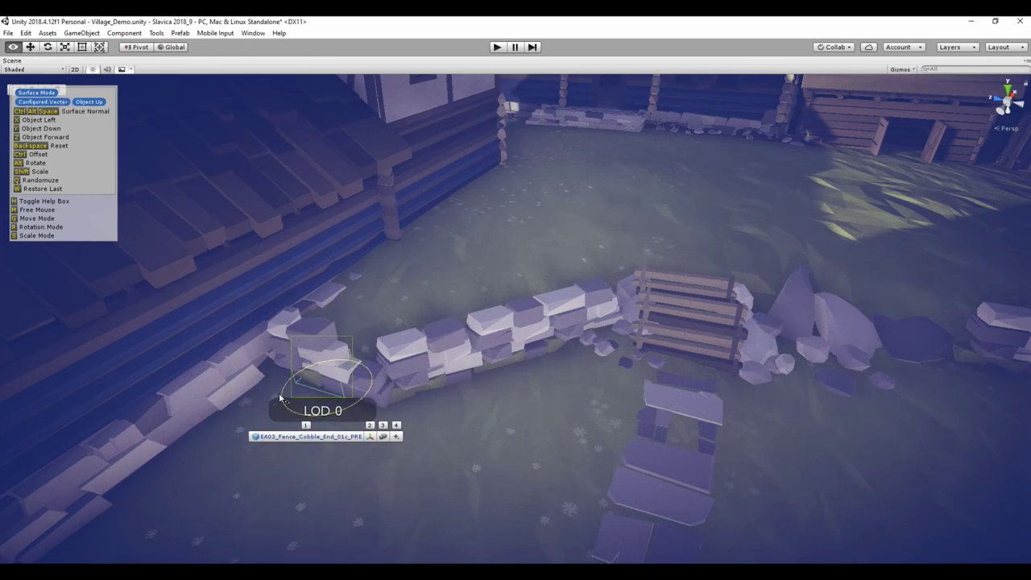
left_click(285, 401)
key("f")
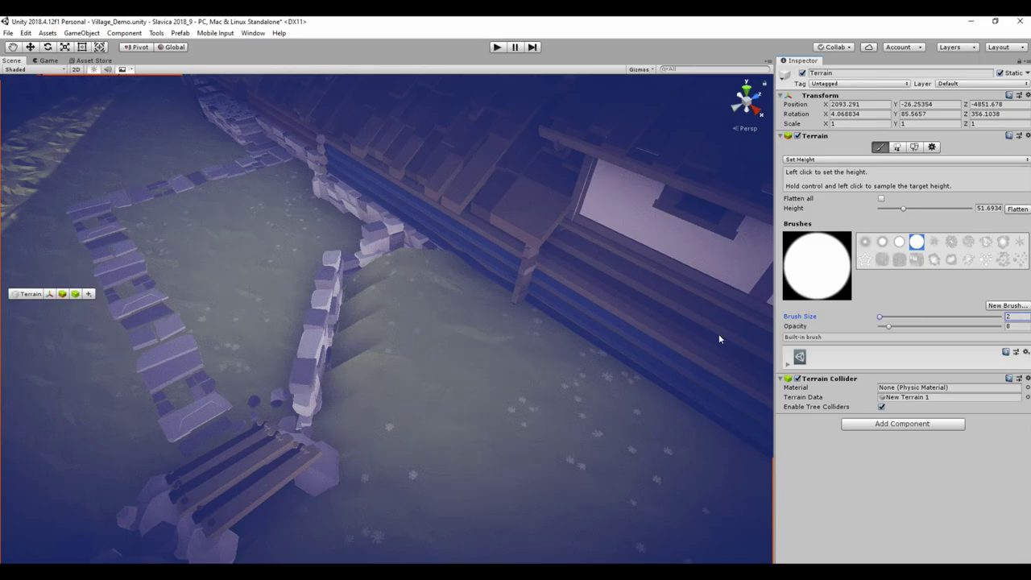
Flatten the terrain at the low stone wall's left end with the Set Height brush
right_click_drag(719, 336, 598, 319)
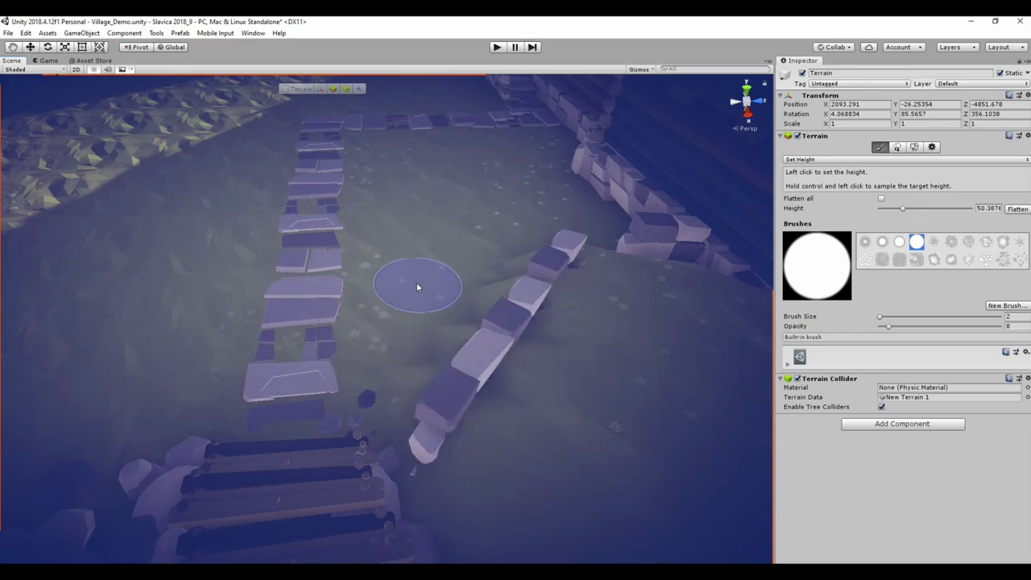
right_click_drag(454, 326, 480, 304)
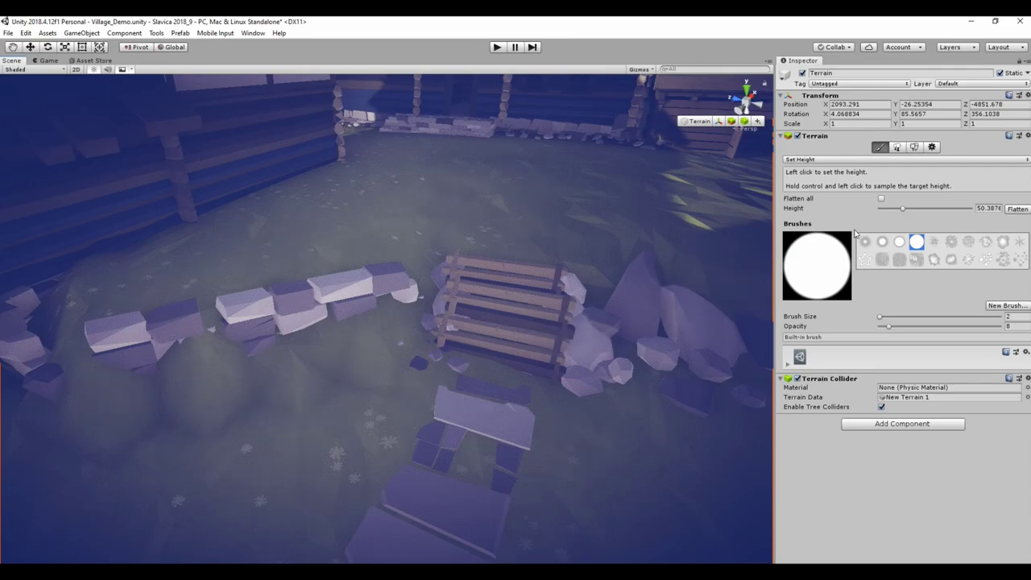
right_click_drag(520, 343, 500, 416)
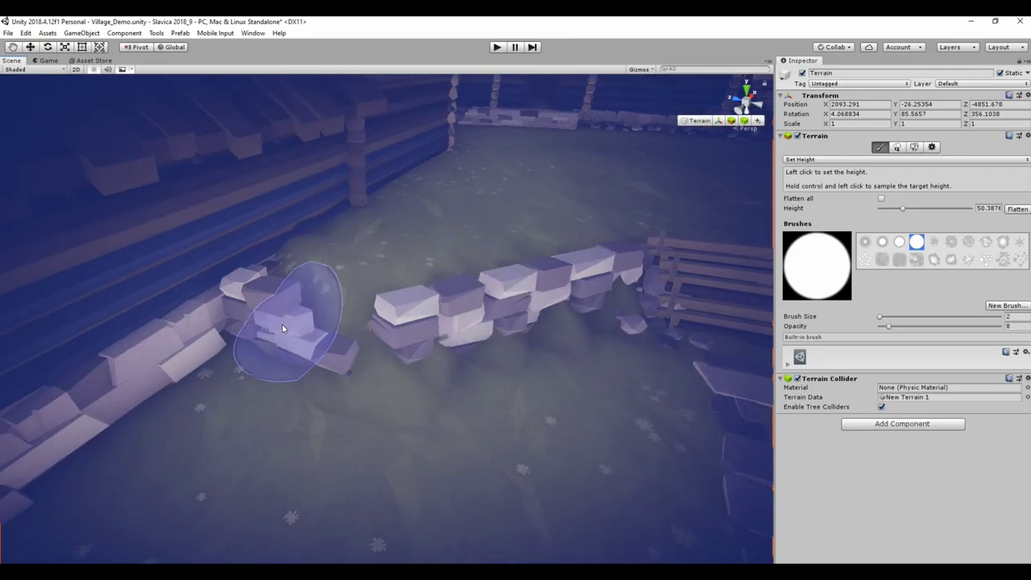
right_click_drag(415, 222, 420, 357)
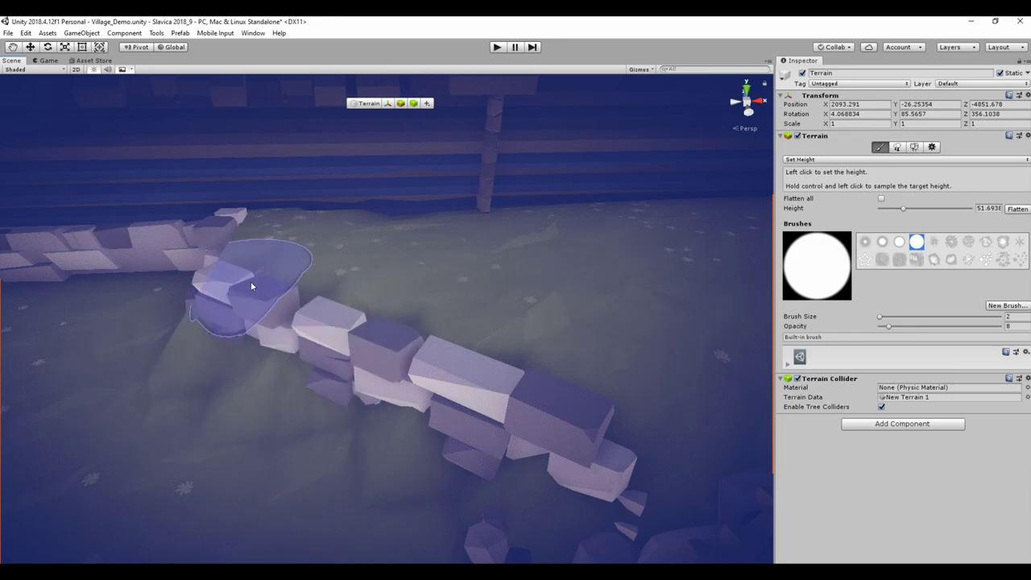
right_click_drag(631, 428, 485, 414)
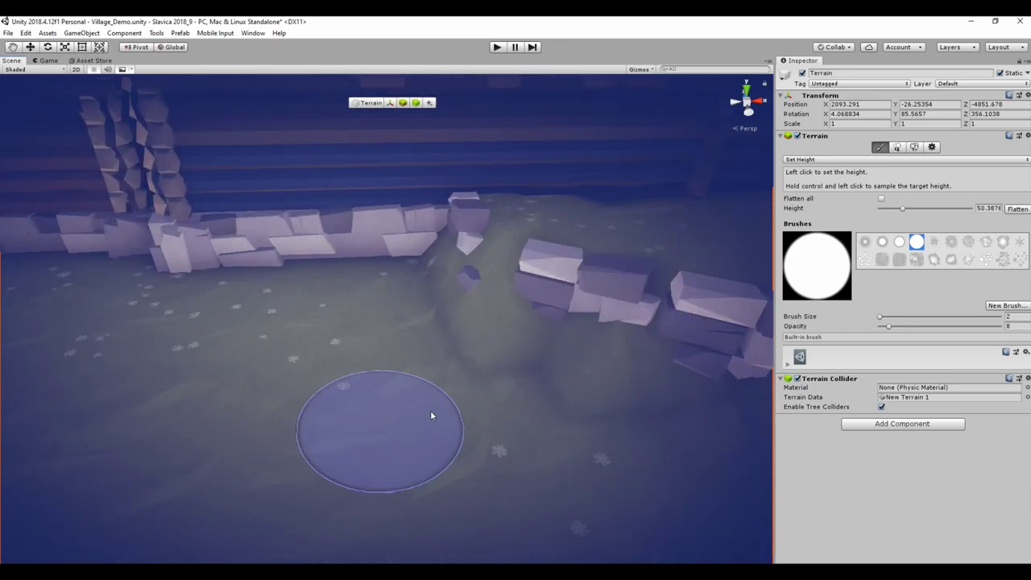
mouse_move(444, 357)
right_mouse_down()
mouse_move(405, 377)
mouse_move(470, 444)
right_mouse_up()
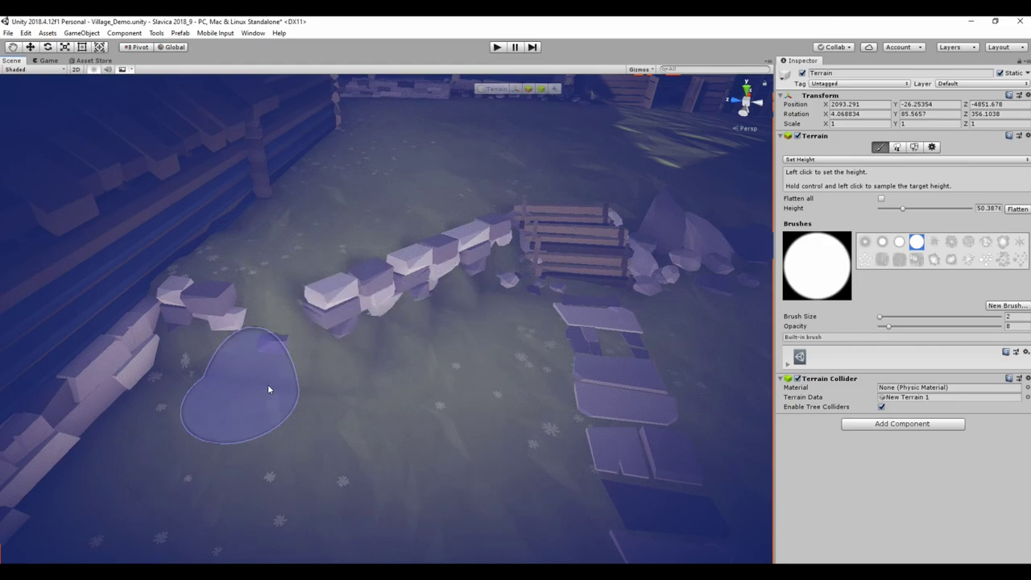
left_click_drag(365, 382, 182, 370)
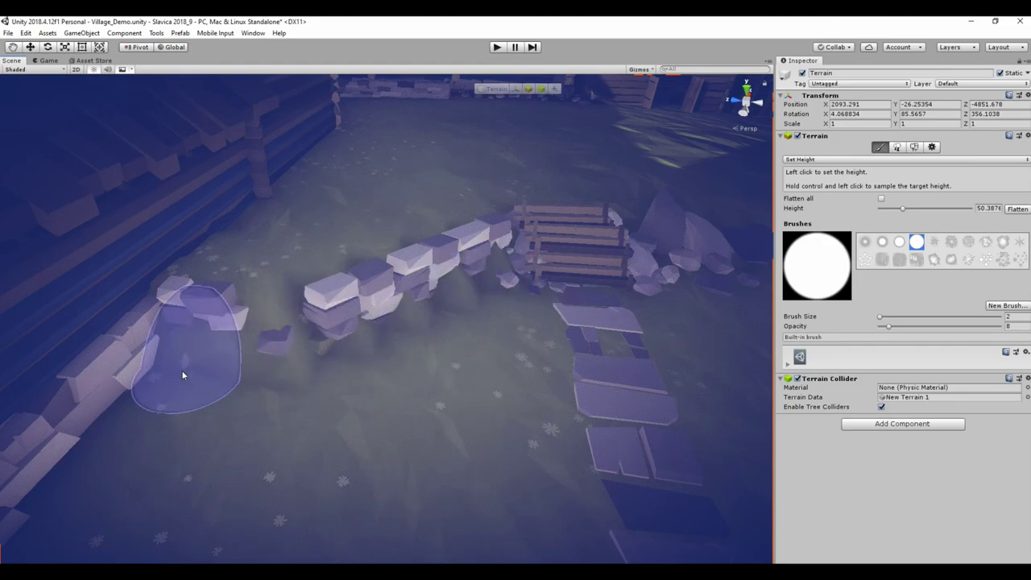
Level the grassy mound right of the stones, sampling the ground height around 50.4
mouse_move(491, 325)
right_mouse_down()
mouse_move(348, 391)
mouse_move(266, 445)
right_mouse_up()
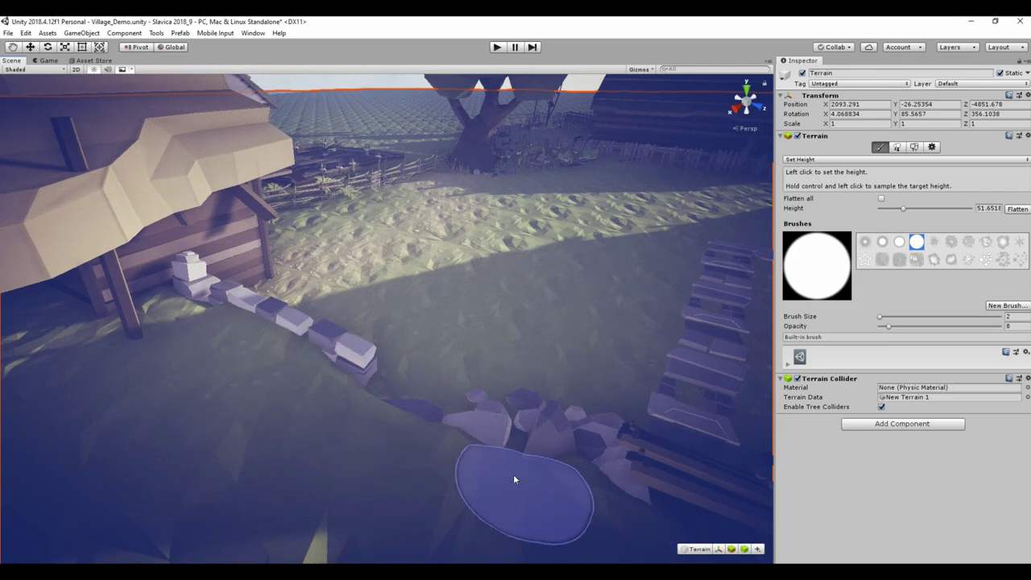
mouse_move(513, 474)
right_mouse_down()
mouse_move(402, 409)
mouse_move(589, 474)
right_mouse_up()
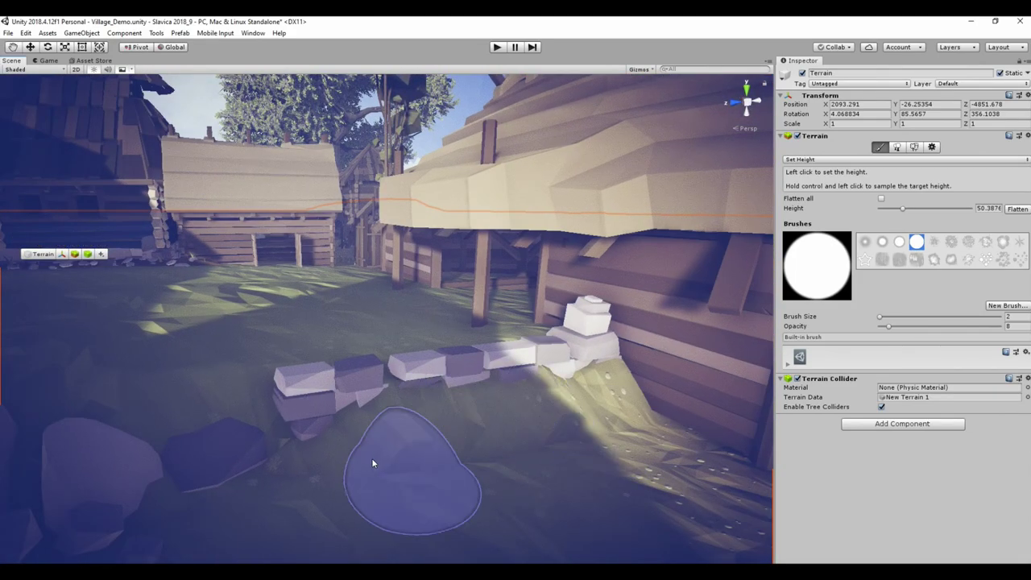
left_click_drag(676, 428, 556, 427)
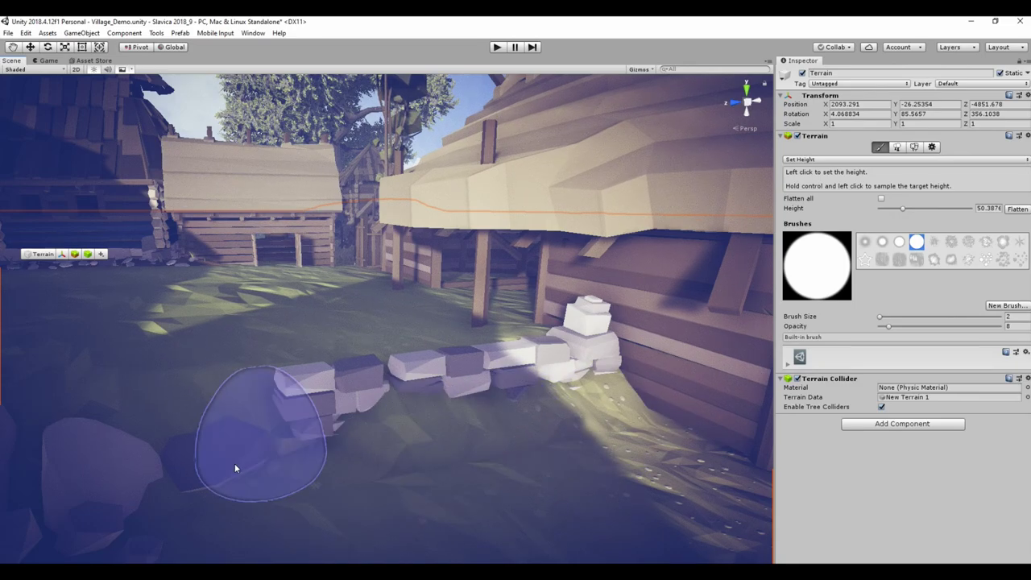
right_click_drag(234, 463, 303, 408)
left_click(305, 328, "ctrl")
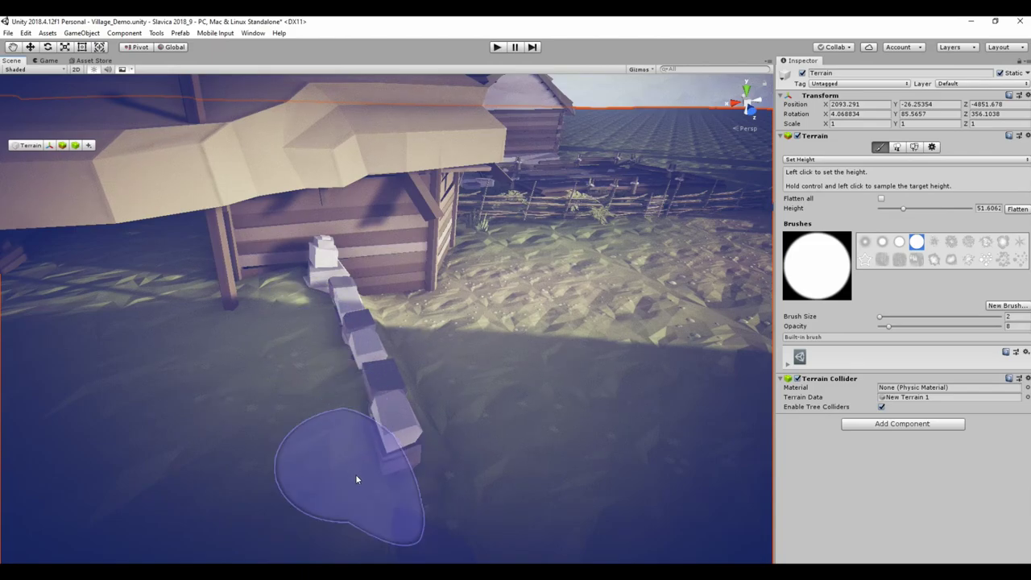
right_click_drag(356, 473, 419, 451)
left_click(469, 401, "ctrl")
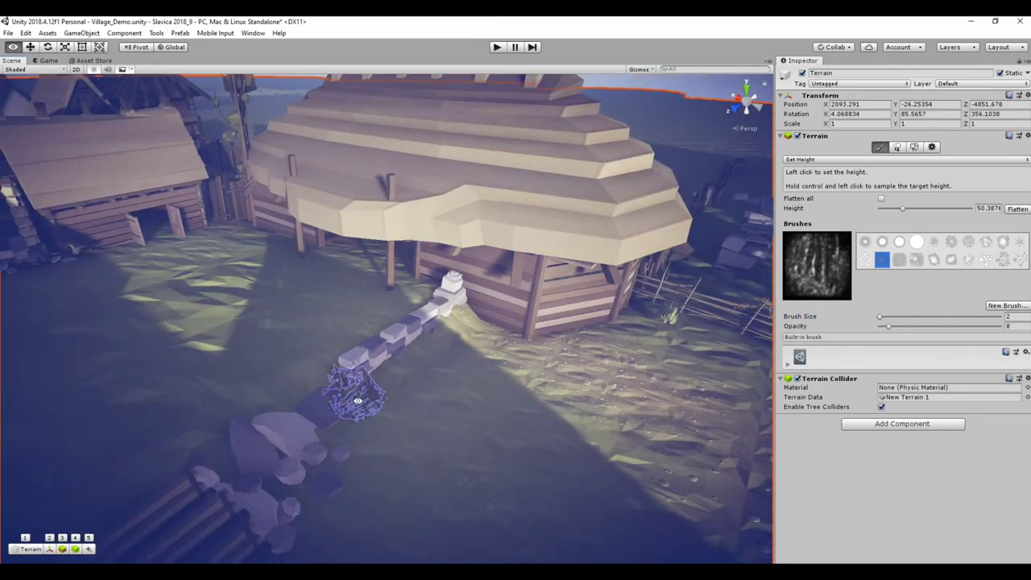
mouse_move(387, 503)
right_mouse_down()
mouse_move(335, 380)
mouse_move(334, 307)
right_mouse_up()
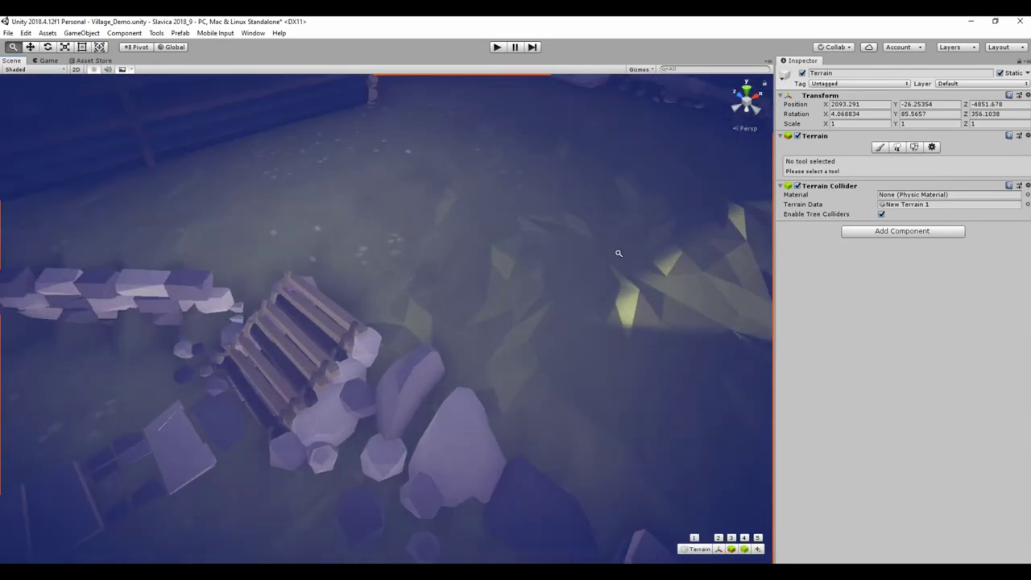
Place the EA03_Fence_RockGate_01a archway over the log stairs' top and lower a Wooden Pin among the rocks
left_click(334, 307)
key("f")
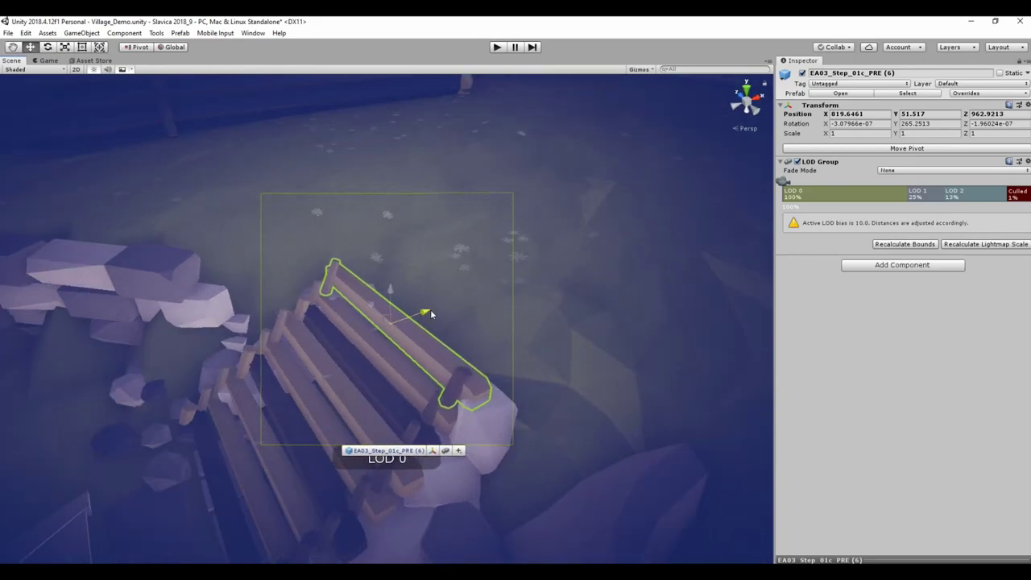
left_click_drag(389, 327, 403, 299)
right_click_drag(403, 299, 456, 369)
key("space")
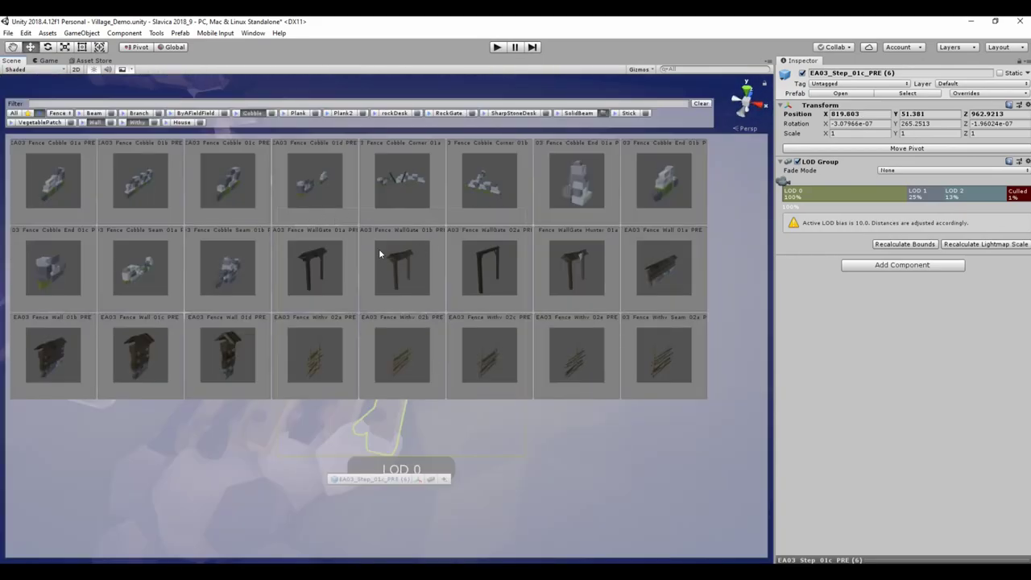
left_click(466, 114)
left_click(68, 181)
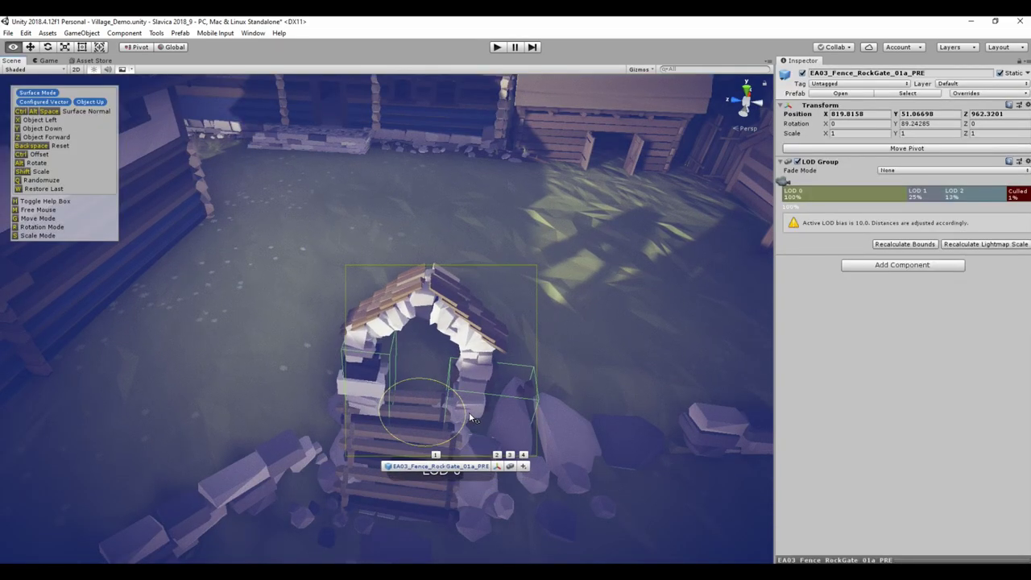
left_click(425, 390)
left_click_drag(424, 389, 331, 288, "alt")
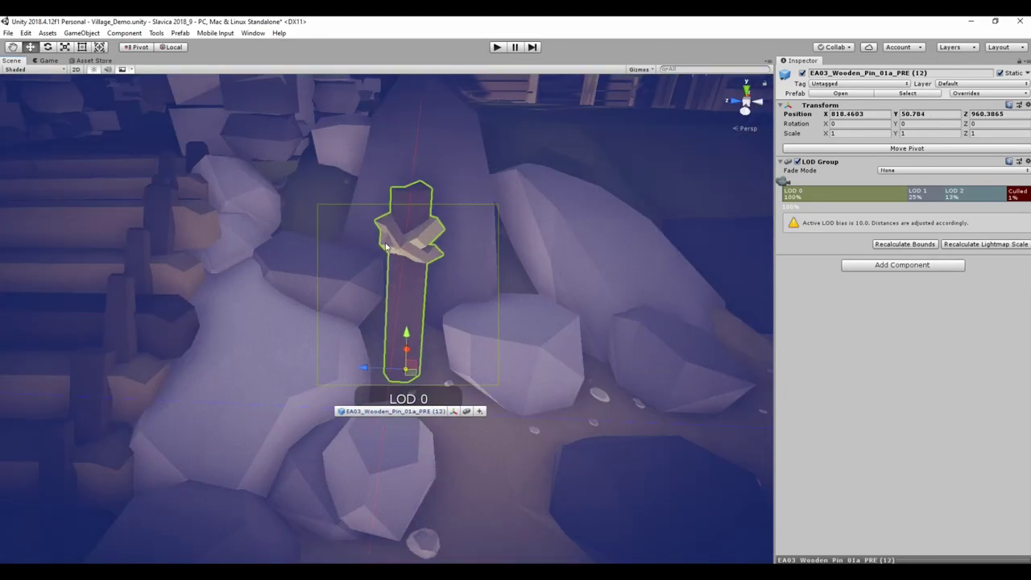
mouse_move(386, 247)
left_mouse_down()
mouse_move(407, 346)
mouse_move(418, 298)
left_mouse_up()
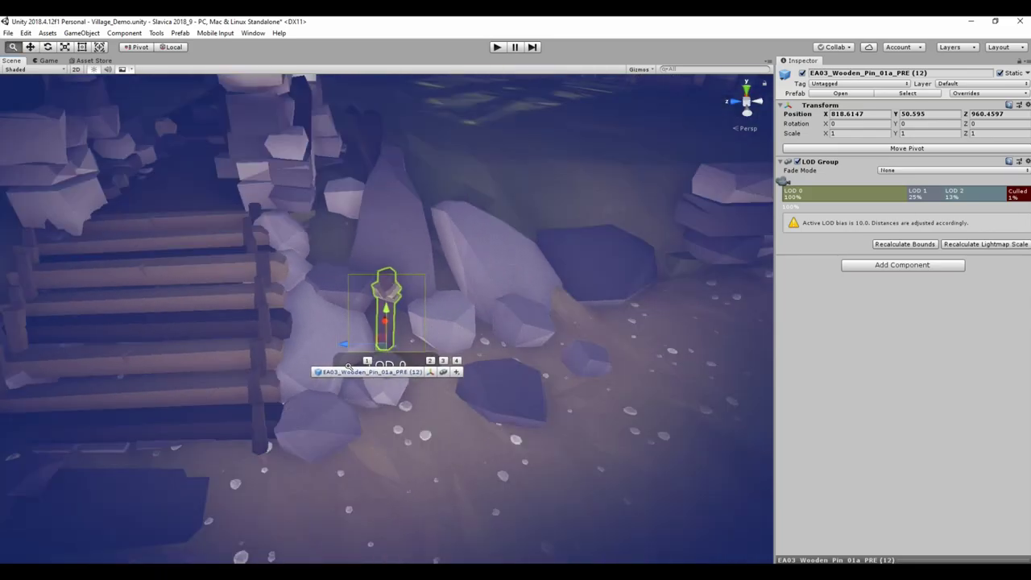
Place a Wooden_Pin_01b and an Alt-rotated forked Wooden_Pin_01d beside the stone wall
key("space")
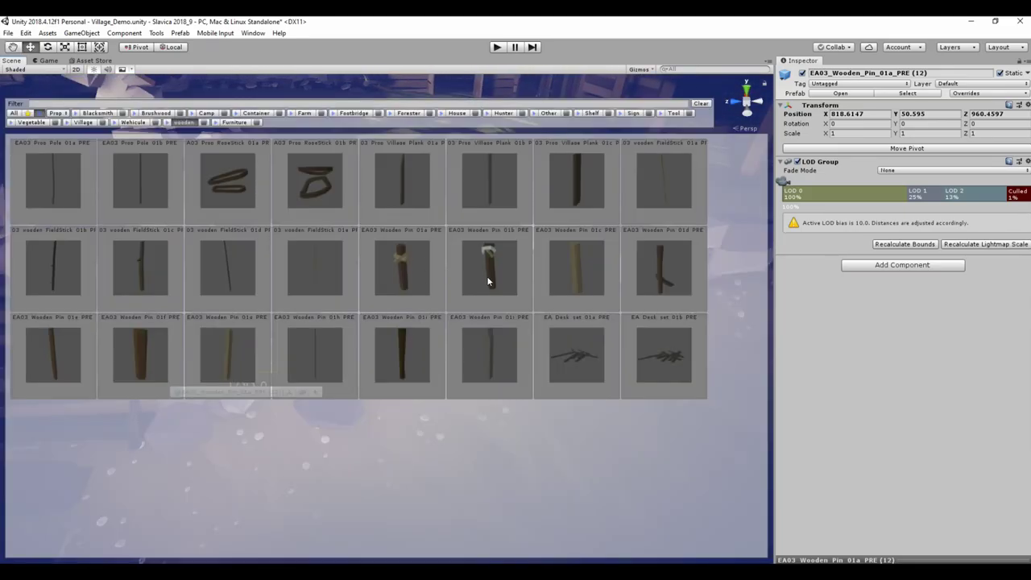
left_click(488, 281)
left_click(522, 324)
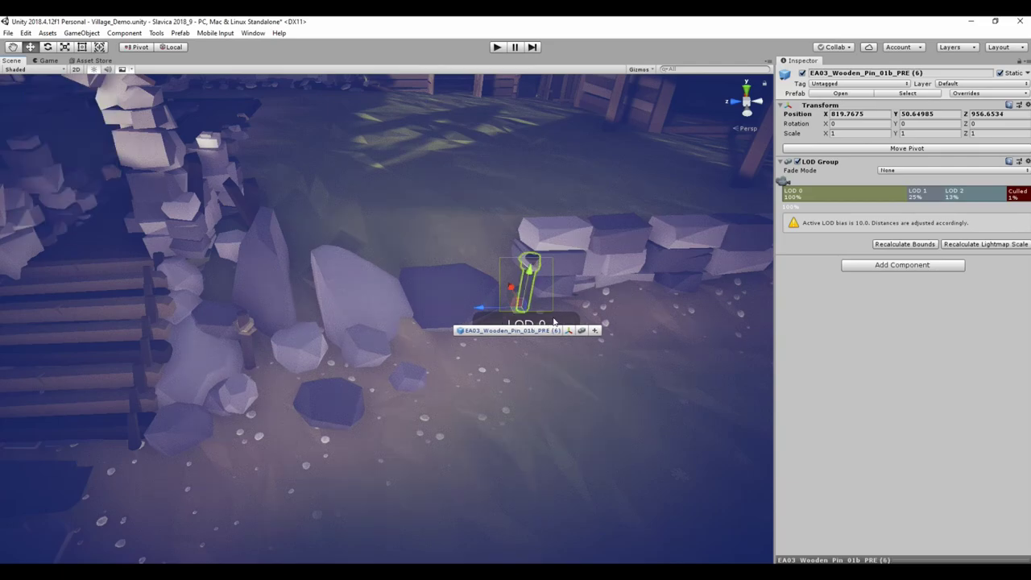
key("space")
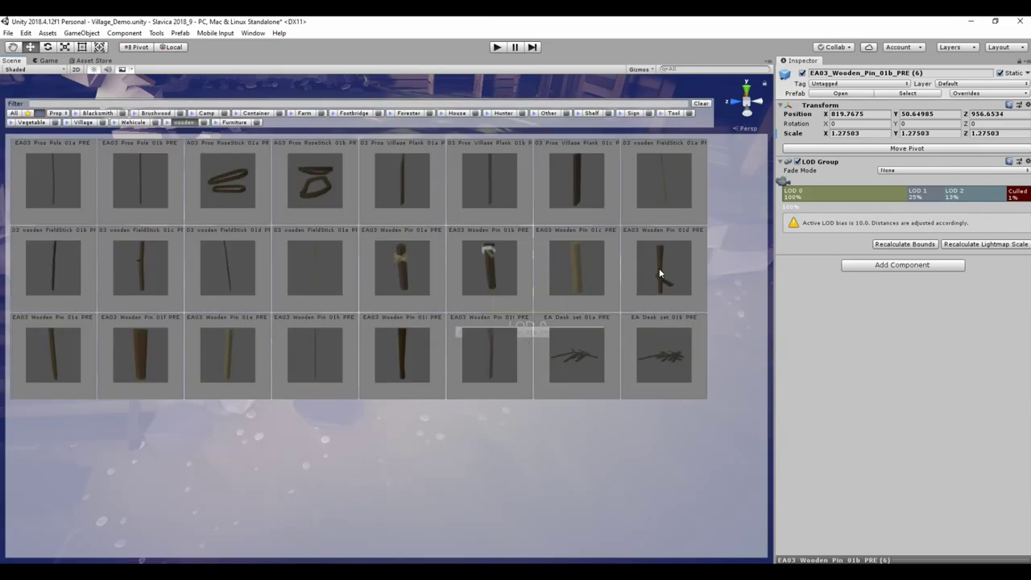
left_click(659, 274)
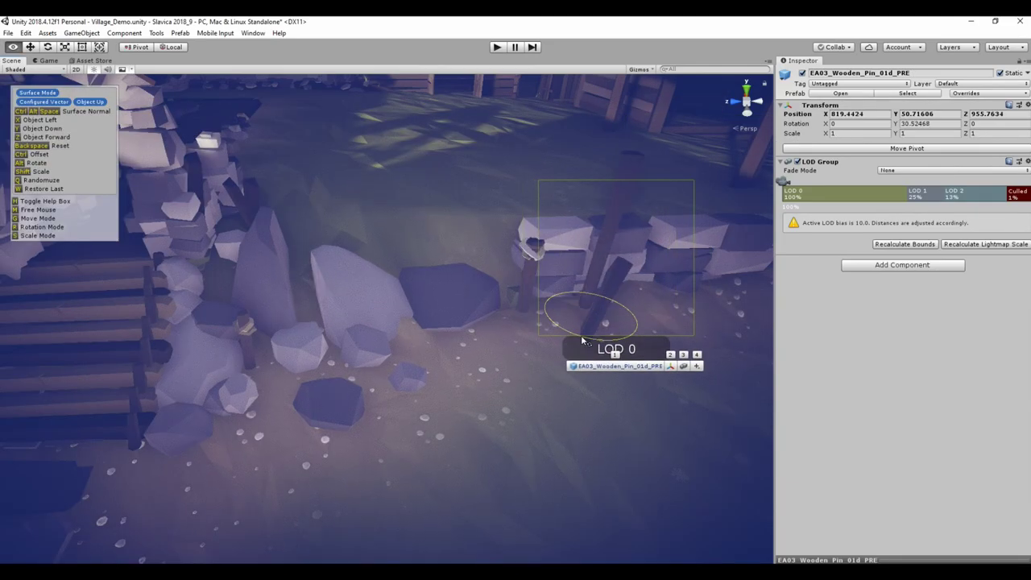
key("alt")
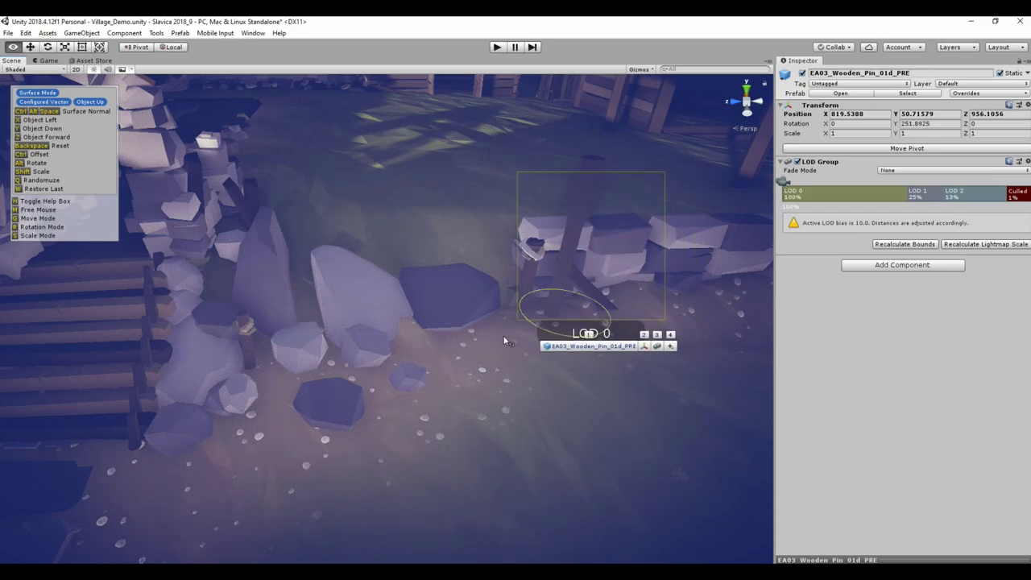
left_click(506, 336)
mouse_move(411, 364)
middle_mouse_down()
mouse_move(345, 360)
mouse_move(516, 348)
middle_mouse_up()
Duplicate the forked pin and move the copy against the log building's wall
key("ctrl+d")
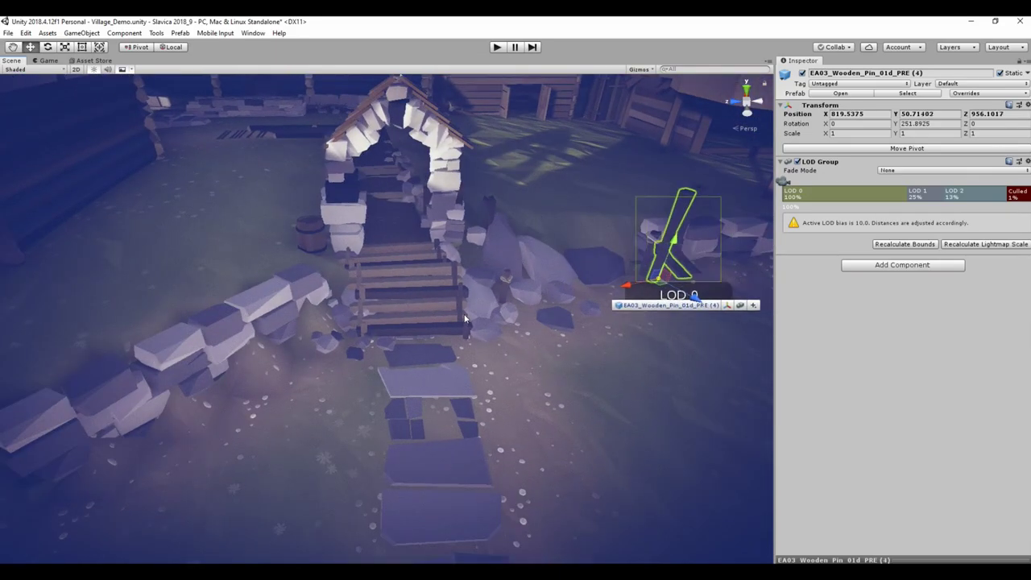
left_click_drag(685, 274, 378, 343)
middle_click_drag(378, 342, 141, 444)
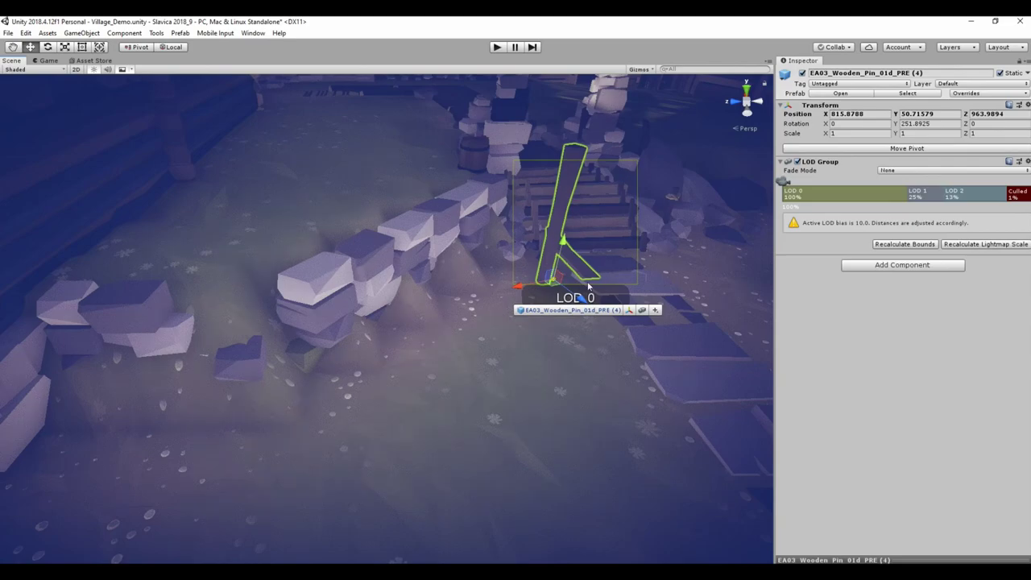
left_click_drag(141, 445, 167, 424)
key("f")
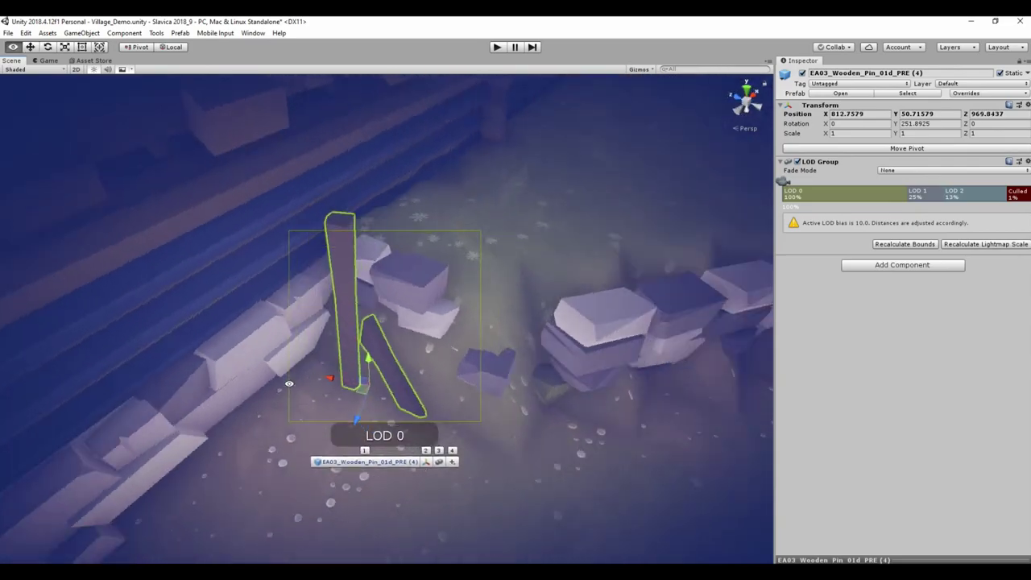
mouse_move(381, 365)
left_mouse_down()
mouse_move(331, 403)
mouse_move(338, 388)
mouse_move(367, 405)
mouse_move(281, 324)
left_mouse_up()
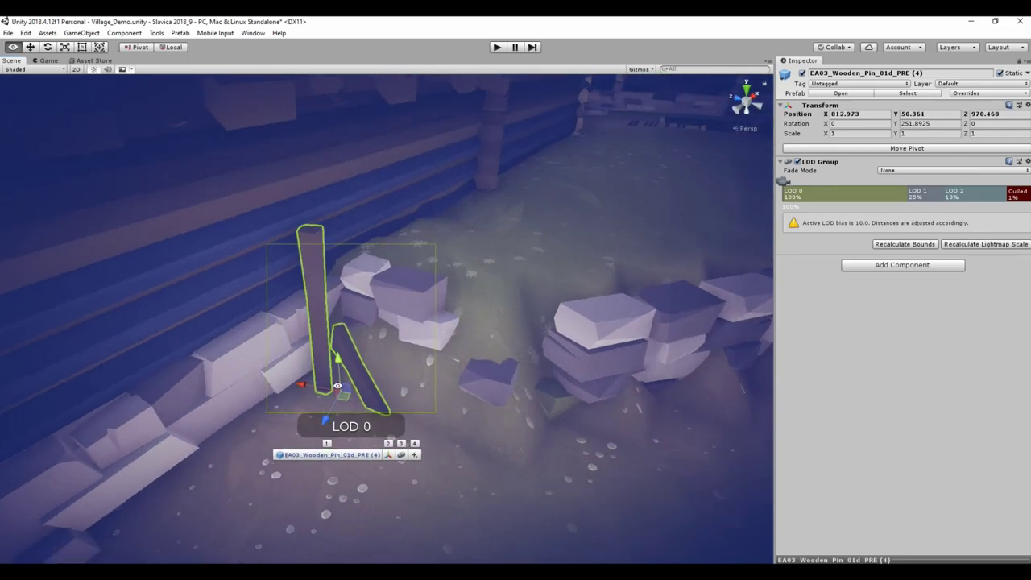
mouse_move(378, 340)
left_mouse_down("alt")
mouse_move(380, 377)
mouse_move(393, 381)
left_mouse_up("alt")
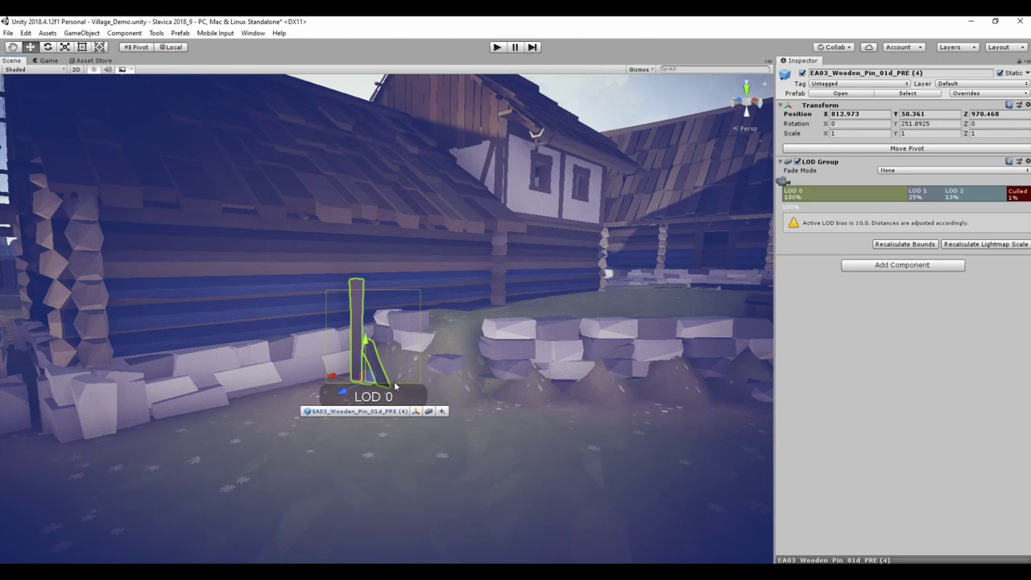
mouse_move(394, 381)
left_mouse_down("alt")
mouse_move(399, 413)
mouse_move(518, 433)
left_mouse_up("alt")
key("space")
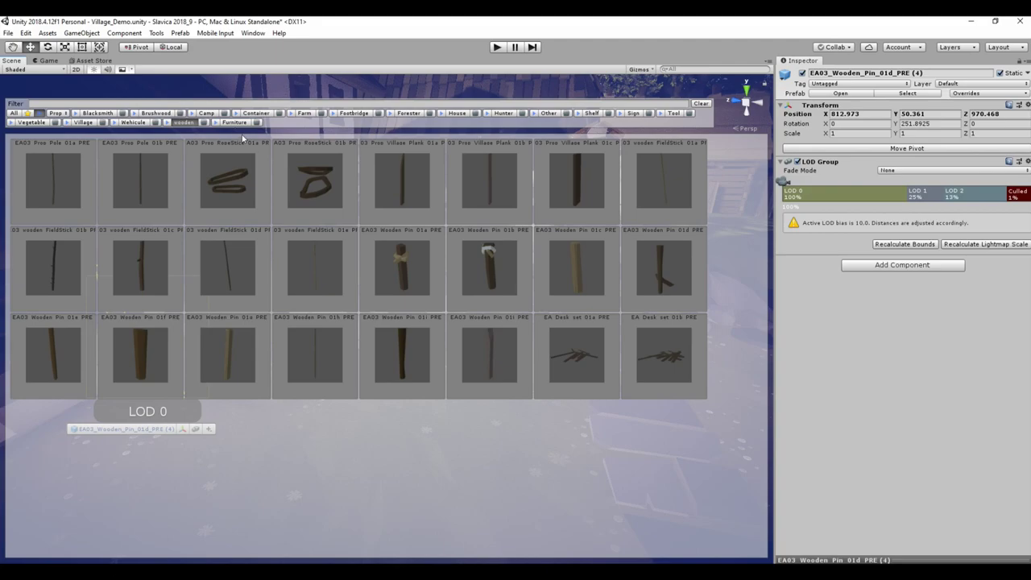
Filter the prefab palette to only the Other category and maximise the Scene view
left_click(186, 124)
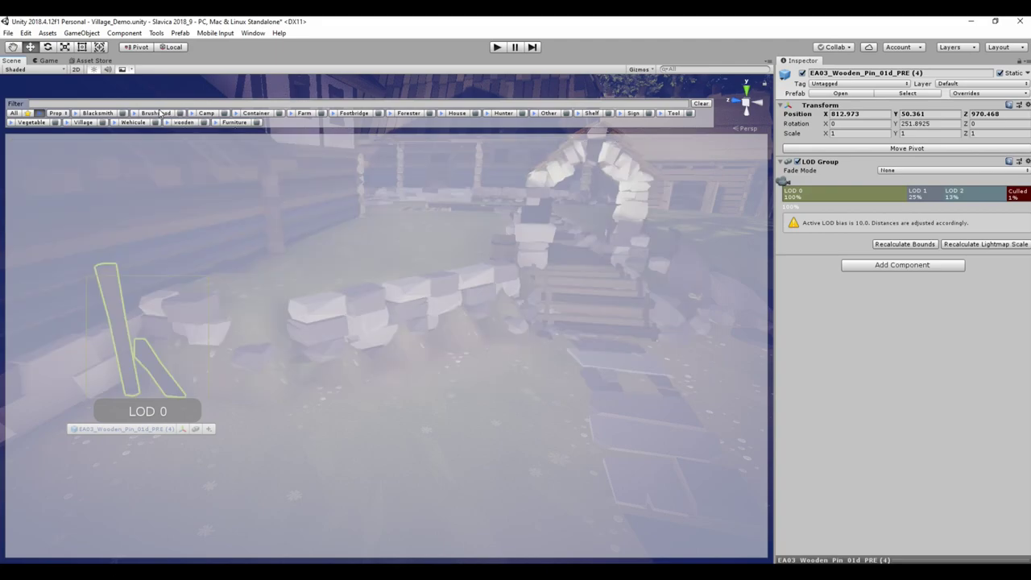
left_click(155, 112)
left_click(154, 113)
left_click(207, 114)
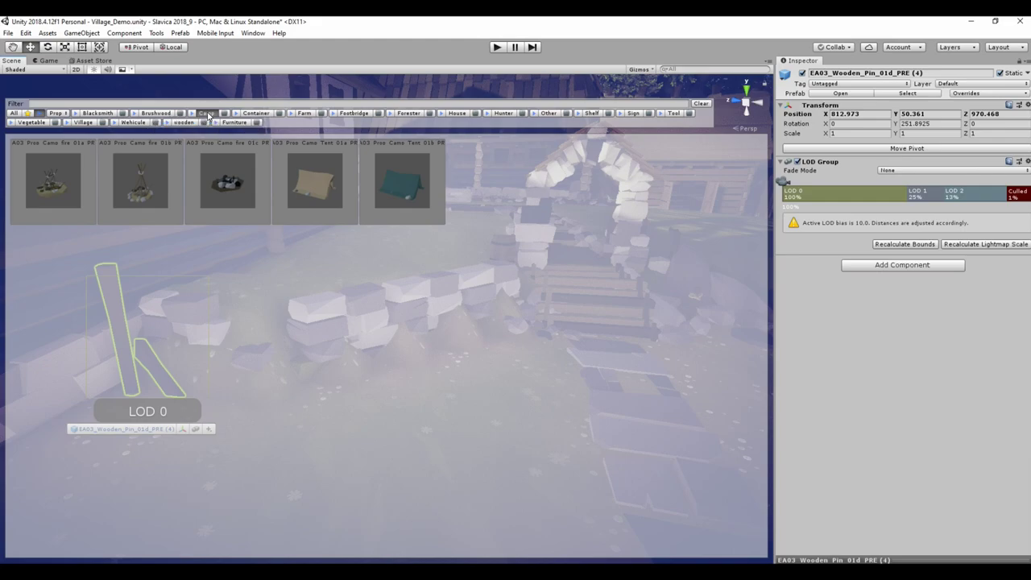
left_click(207, 114)
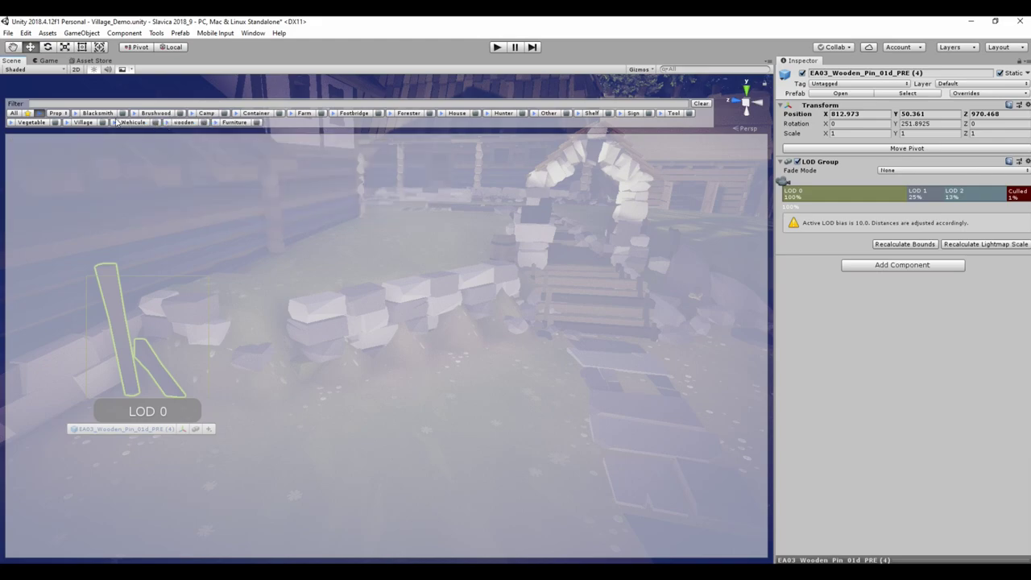
left_click(458, 114)
left_click(465, 115)
left_click(546, 113)
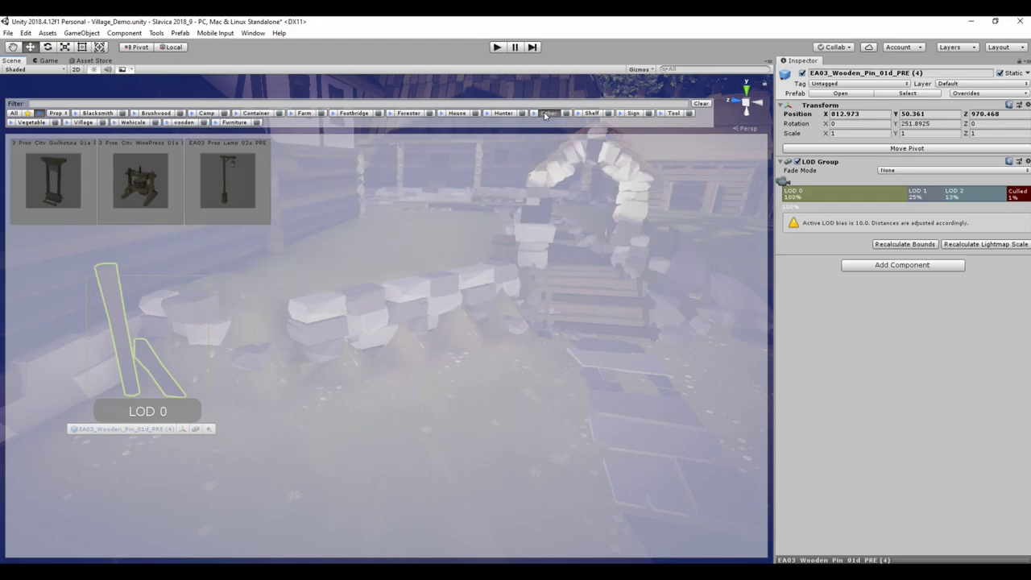
key("shift+space")
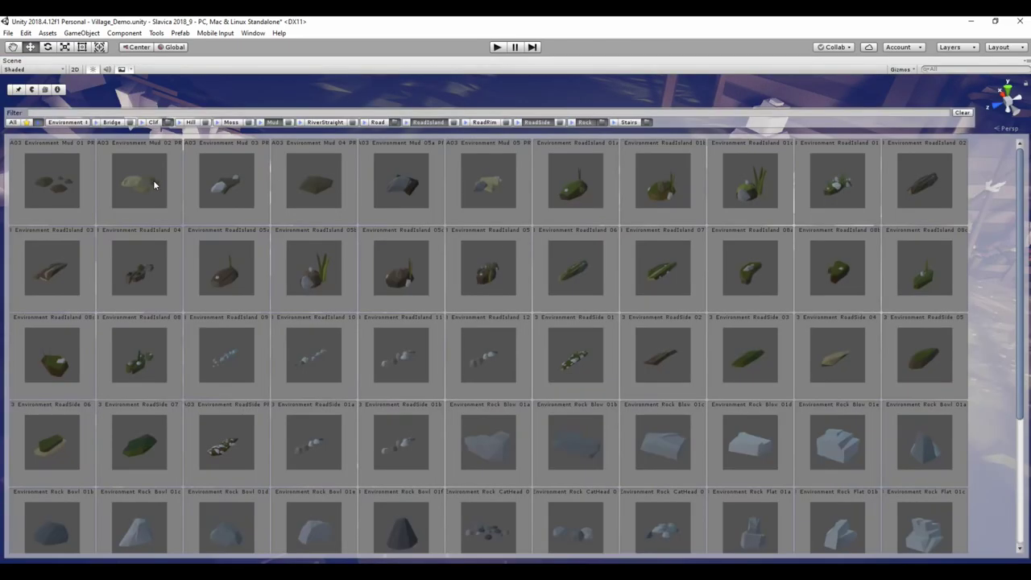
Place rotated Mud_02 patches and shift them onto the ground in front of the sacks
left_click(153, 179)
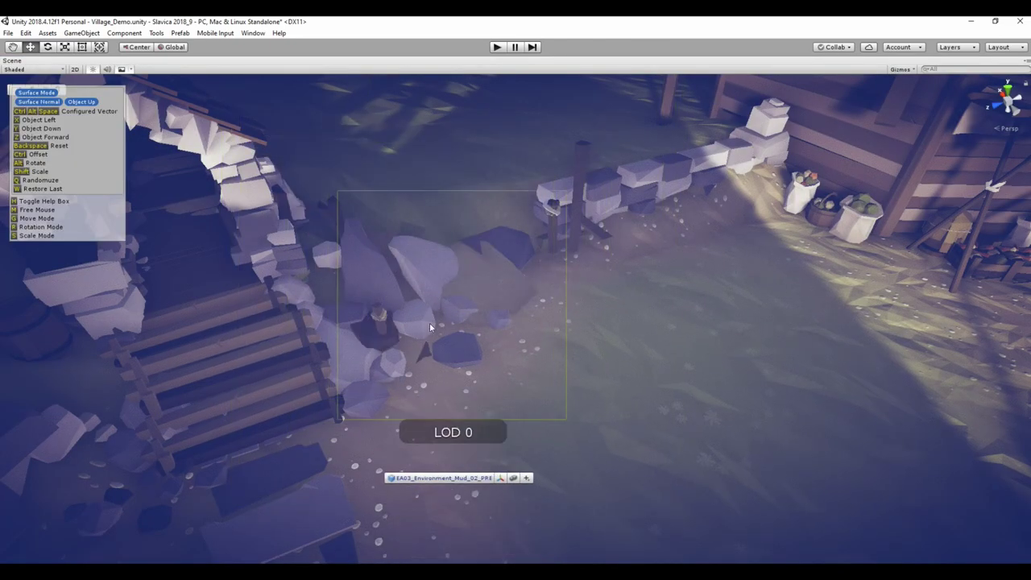
key("alt")
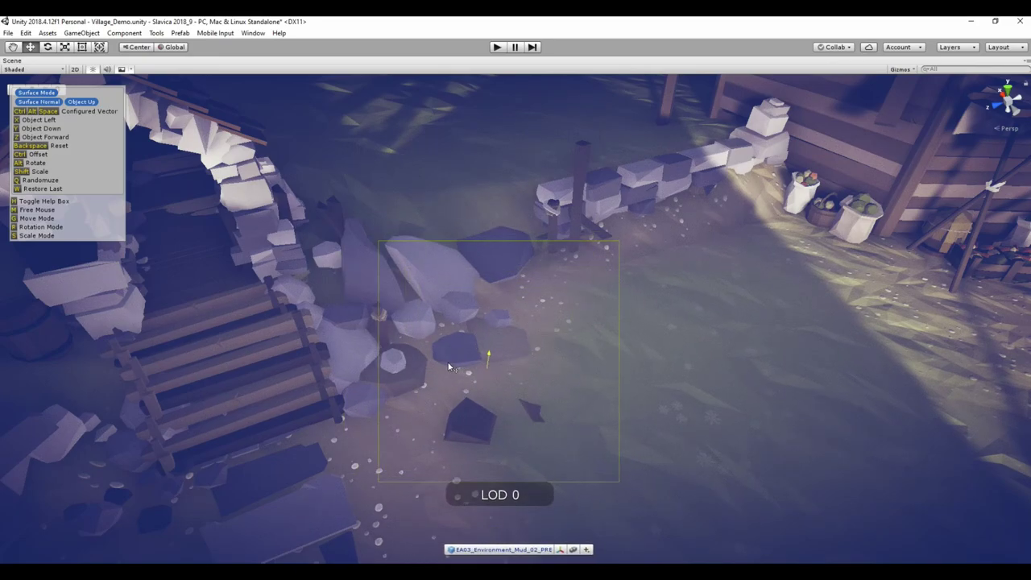
left_click(456, 362)
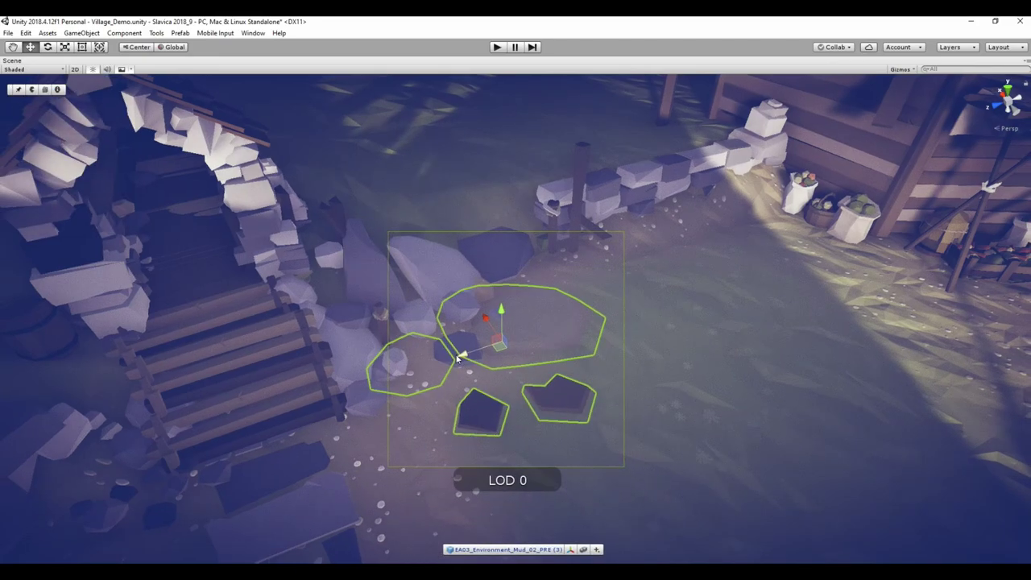
mouse_move(457, 357)
left_mouse_down("alt")
mouse_move(577, 296)
mouse_move(544, 290)
mouse_move(358, 339)
mouse_move(601, 314)
left_mouse_up("alt")
key("w")
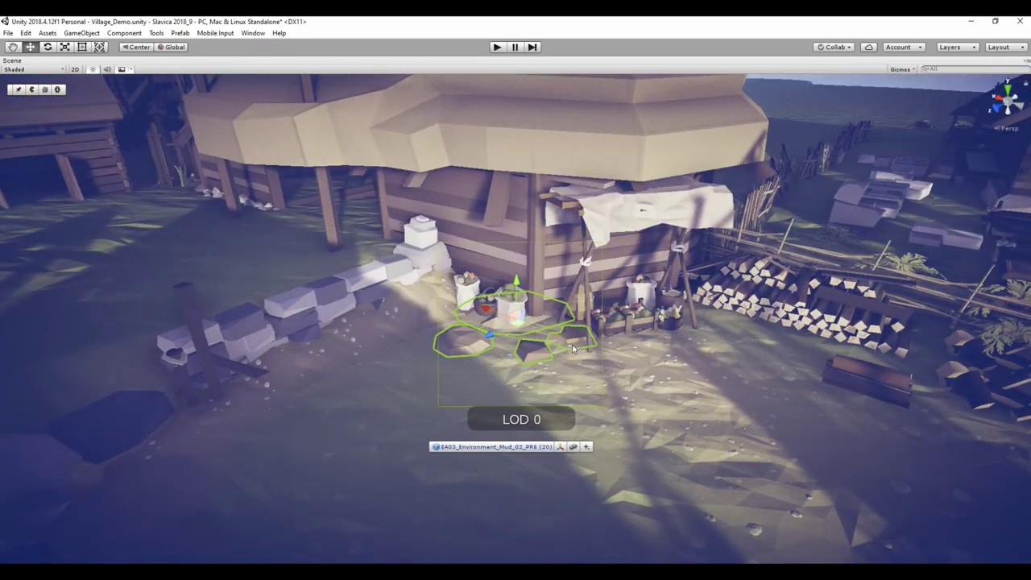
scroll(601, 313, "up", 5)
mouse_move(748, 285)
left_mouse_down()
mouse_move(621, 296)
mouse_move(632, 256)
left_mouse_up()
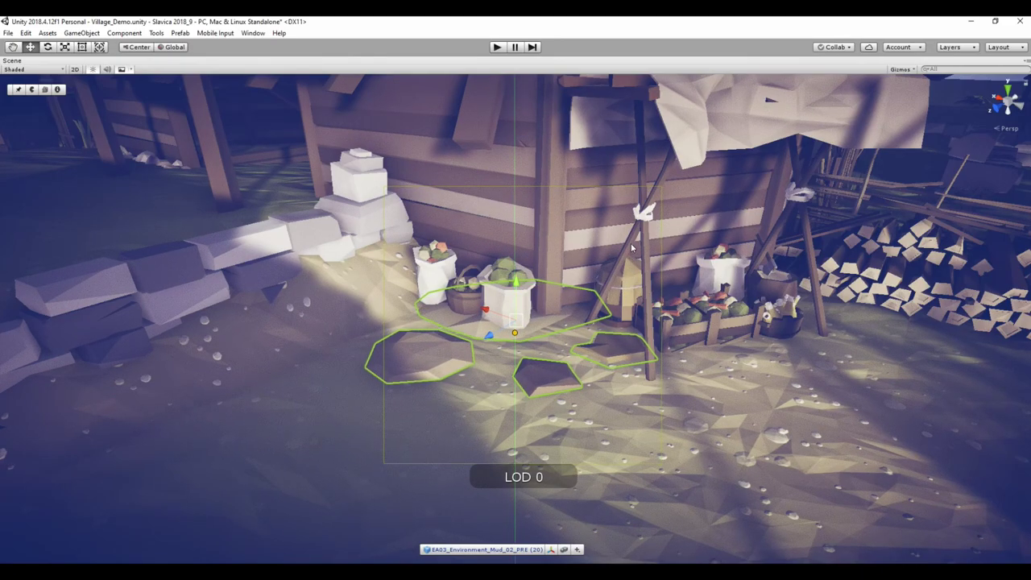
left_click_drag(546, 314, 555, 309)
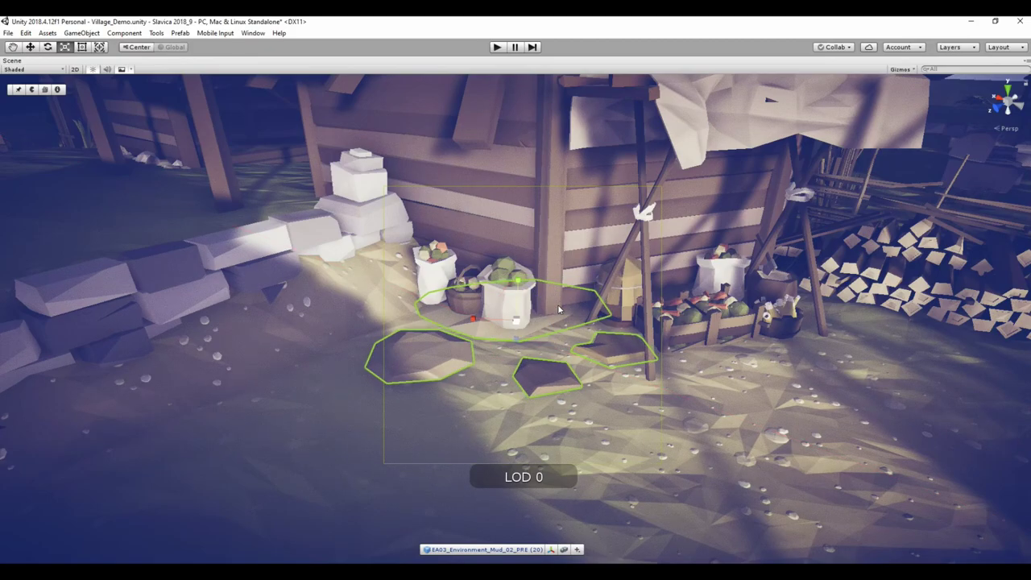
key("f")
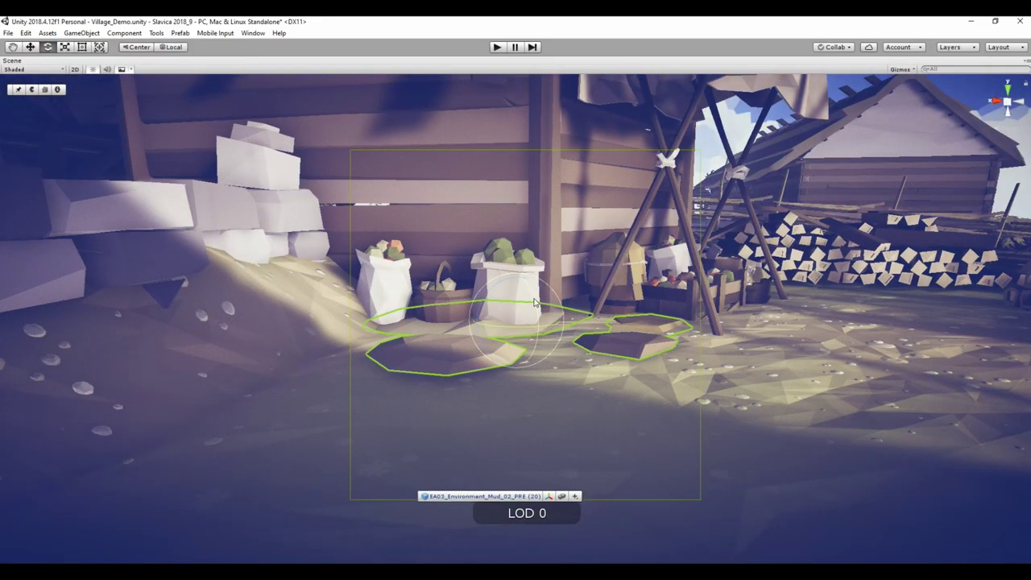
mouse_move(532, 300)
left_mouse_down()
mouse_move(497, 282)
mouse_move(549, 337)
mouse_move(530, 293)
mouse_move(579, 308)
left_mouse_up()
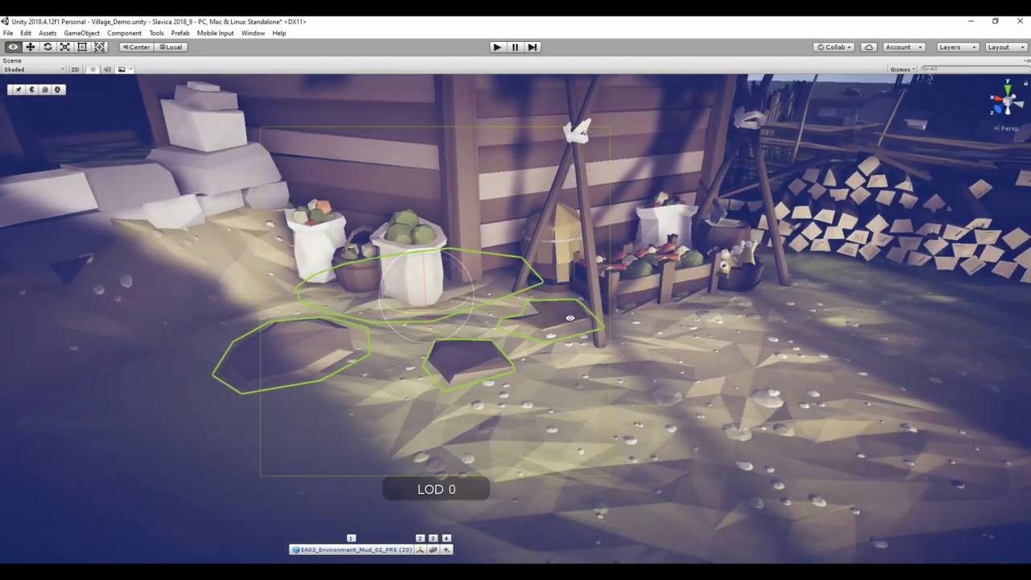
key("space")
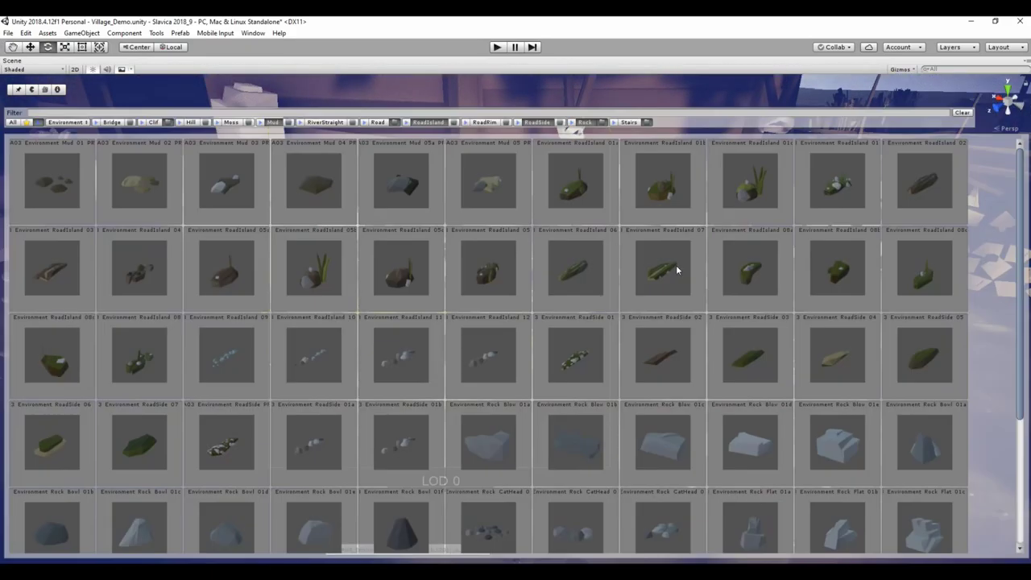
Place an enlarged RoadIsland 08b patch, a RoadSide 05 strip and a RoadIsland 08c grass clump by the sacks
left_click(902, 282)
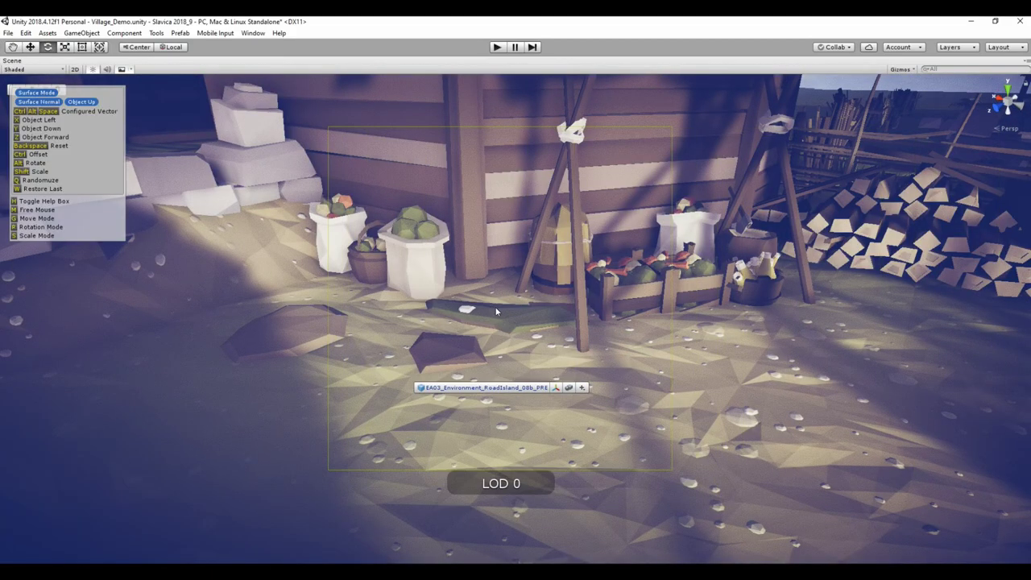
key("s")
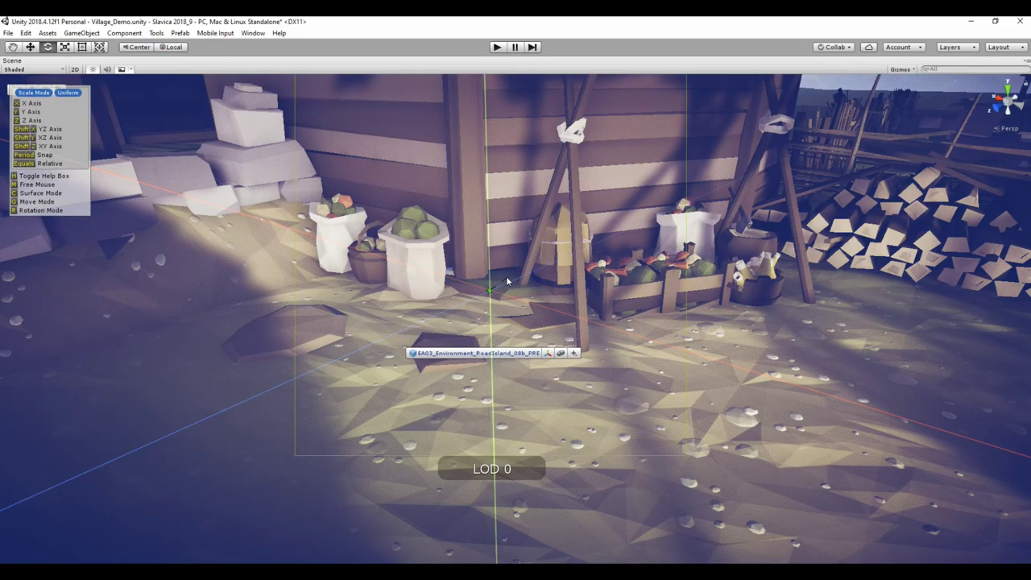
left_click(421, 287)
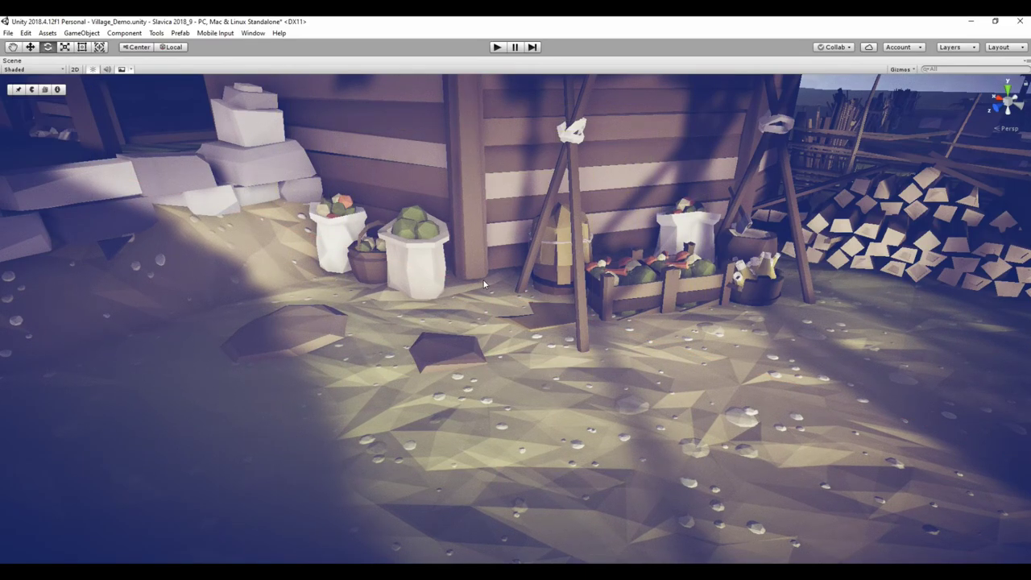
key("space")
left_click(915, 344)
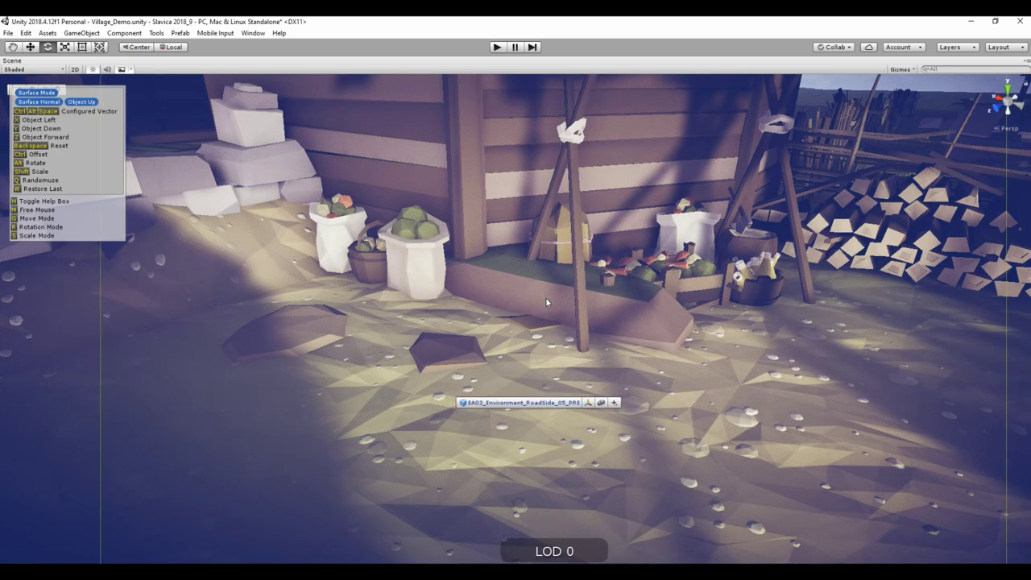
left_click(573, 319)
key("space")
left_click(600, 225)
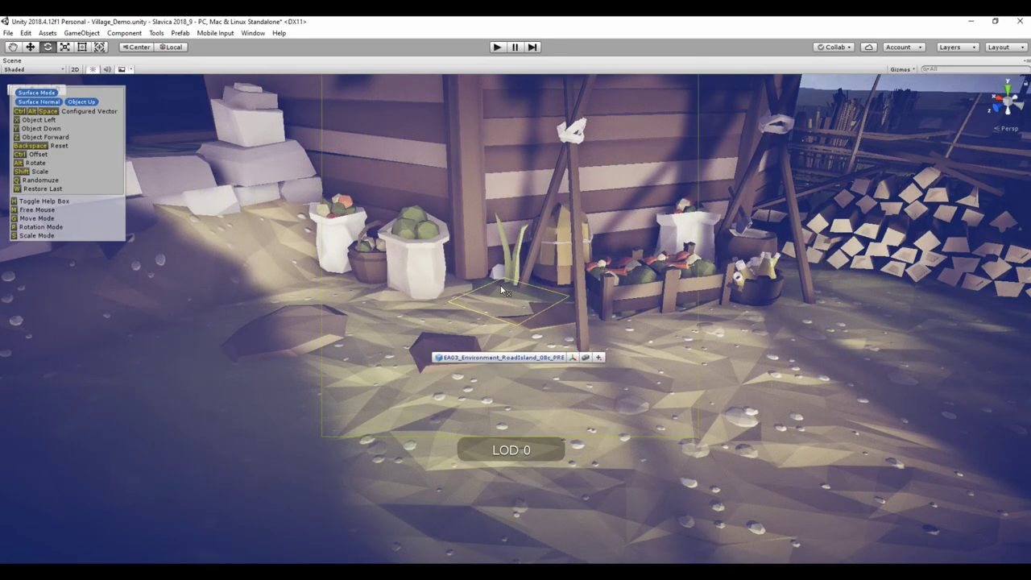
left_click(505, 291)
key("f")
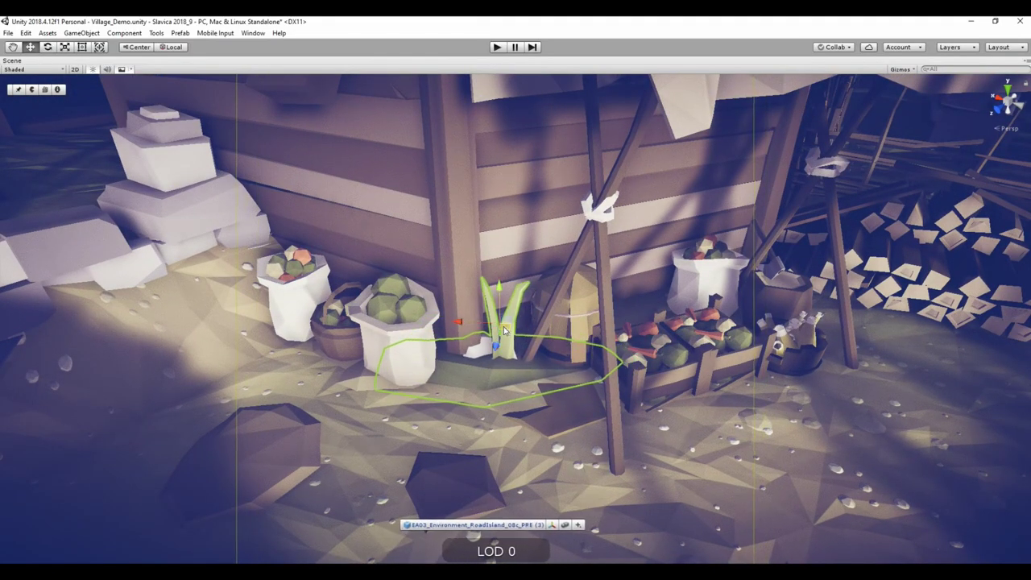
mouse_move(503, 327)
left_mouse_down("alt")
mouse_move(513, 293)
mouse_move(564, 359)
left_mouse_up("alt")
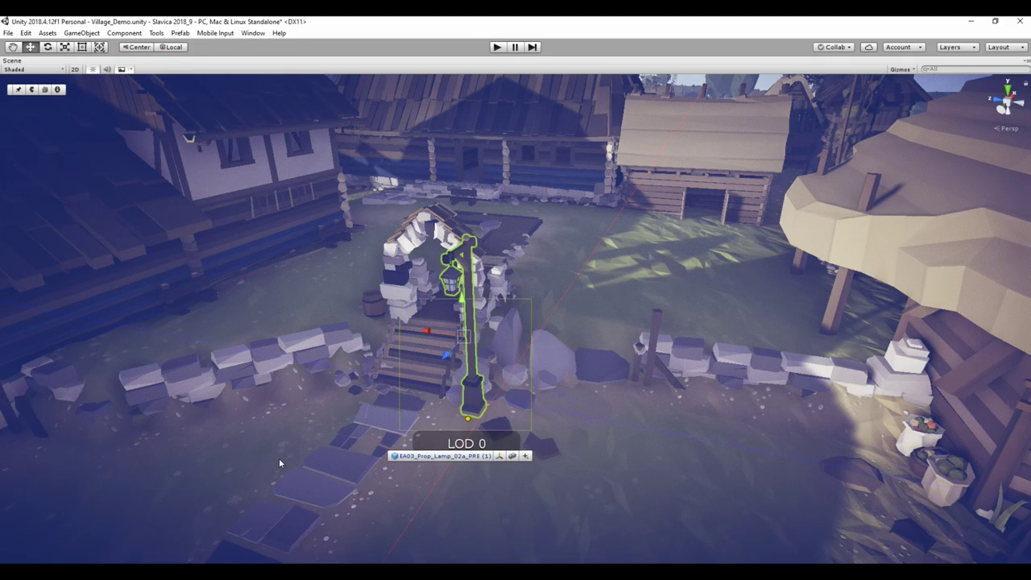
Move the Prop Lamp 02a post to the left side of the stone archway
middle_click_drag(390, 411, 603, 352)
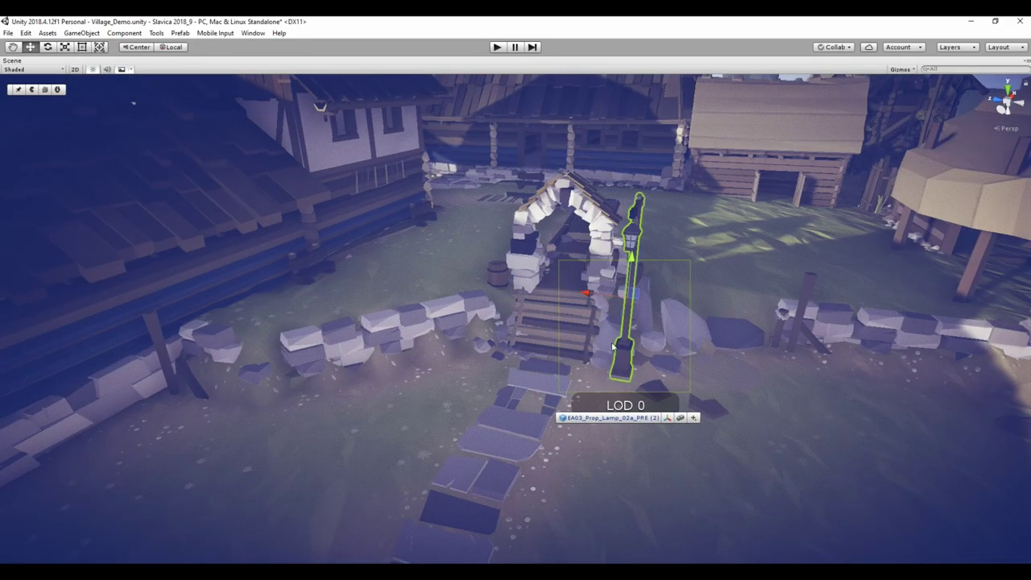
mouse_move(612, 346)
left_mouse_down()
mouse_move(473, 309)
mouse_move(499, 327)
left_mouse_up()
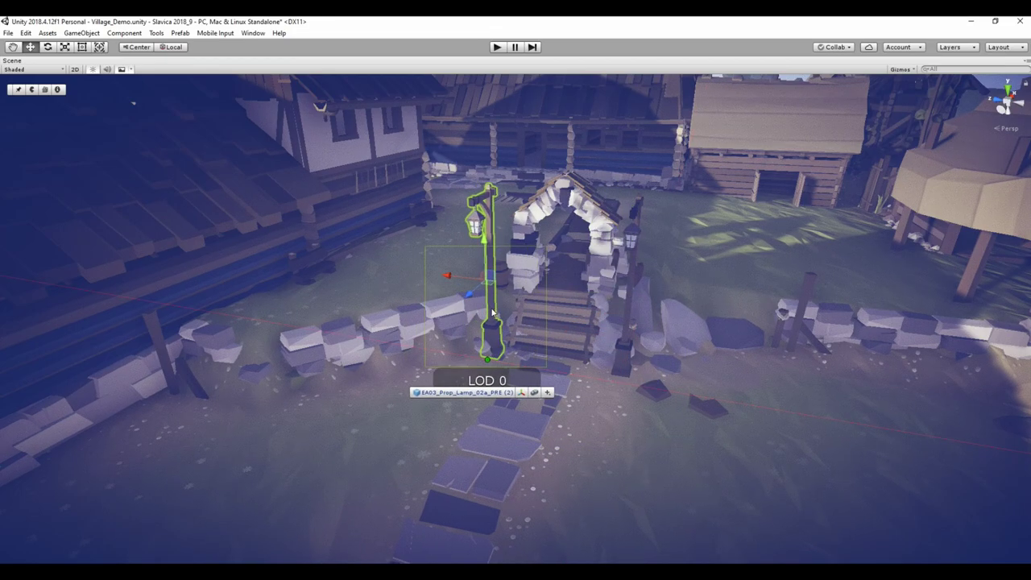
scroll(564, 354, "up", 3)
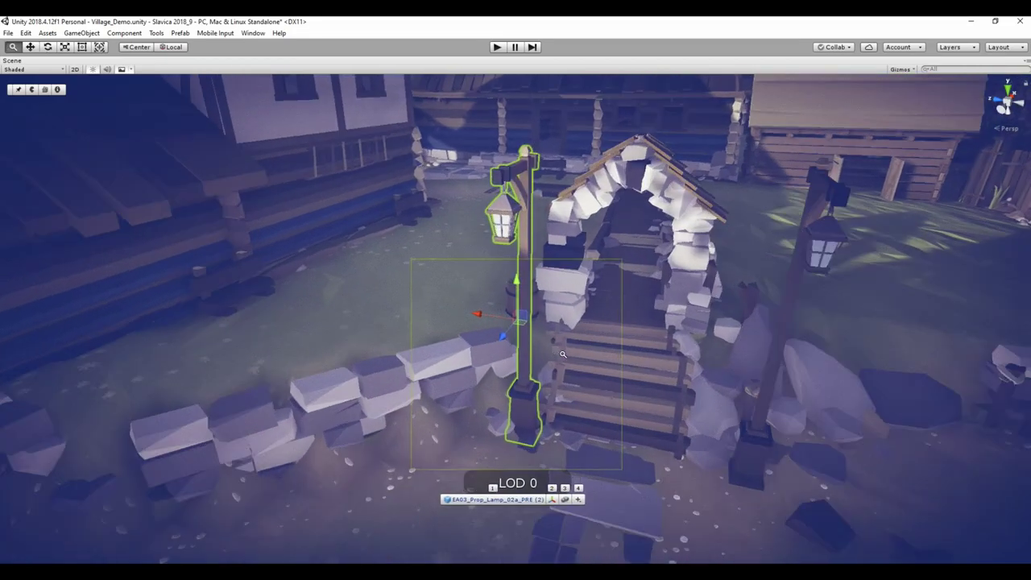
scroll(685, 395, "up", 2)
left_click(747, 403)
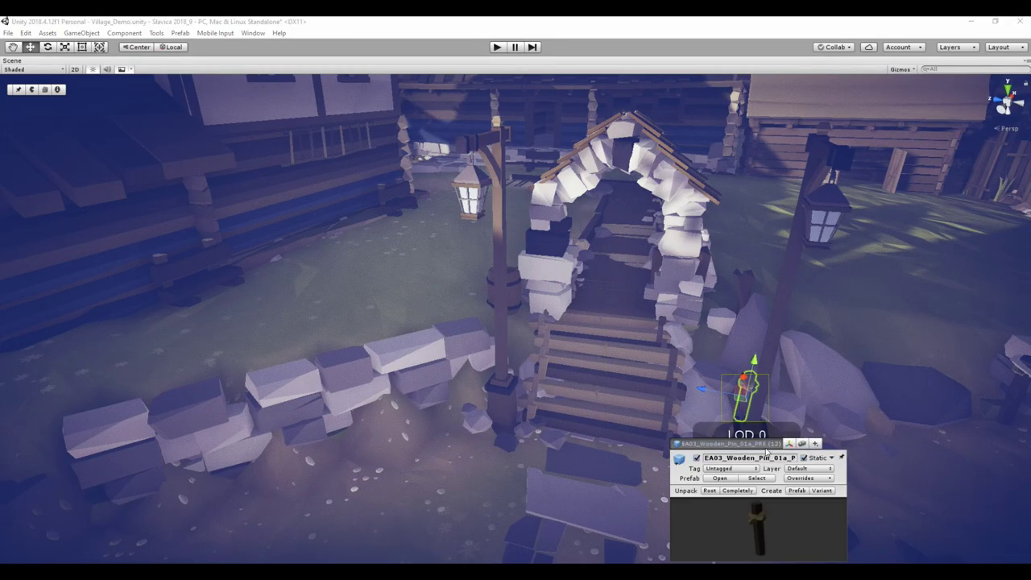
left_click(778, 314)
left_click(778, 314)
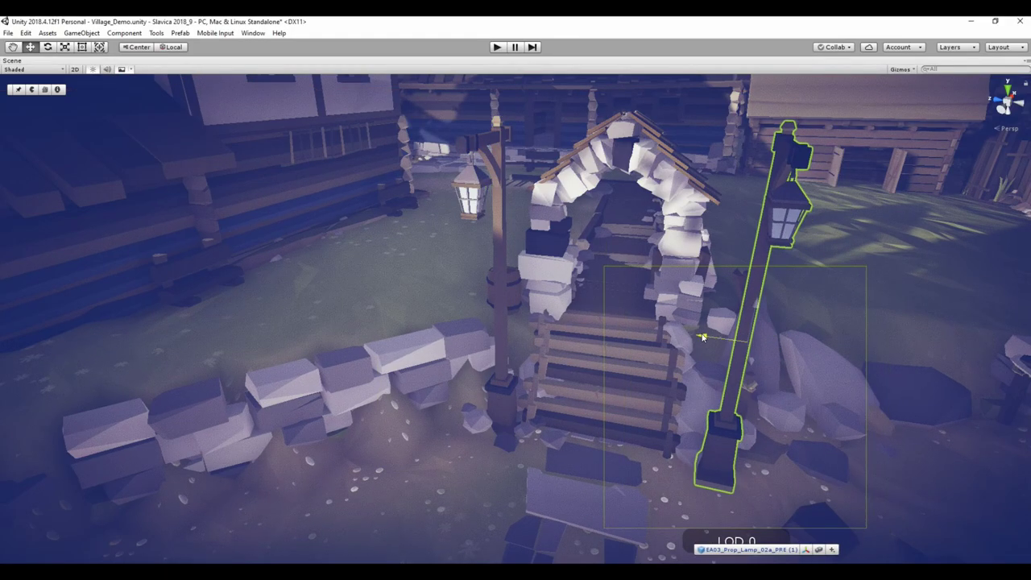
Check the two lamp posts flanking the archway, then pick the Fence_Plank_02b prefab
scroll(480, 351, "down", 5)
left_click_drag(479, 351, 508, 366, "alt")
left_click(510, 375)
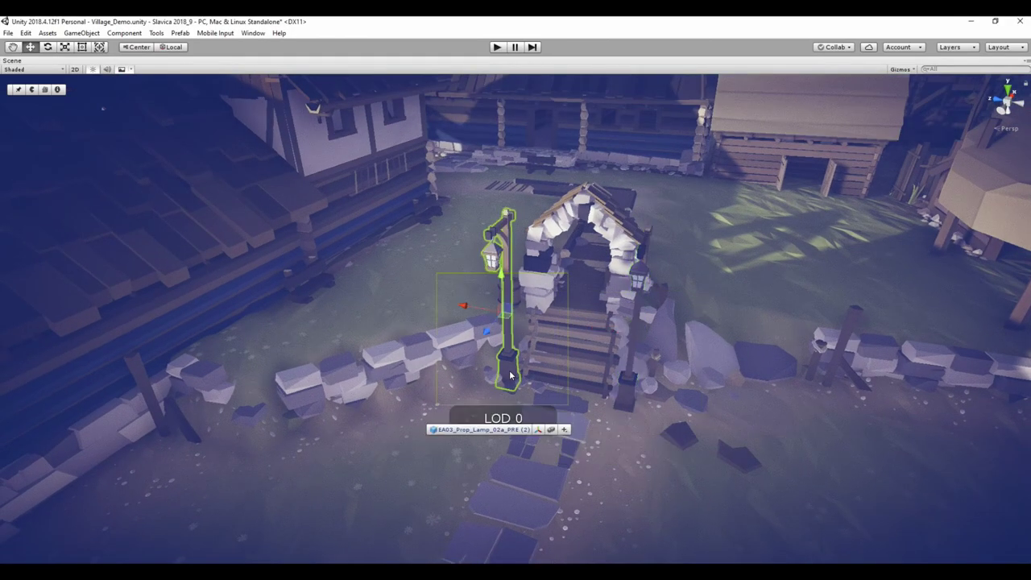
left_click_drag(473, 325, 568, 387, "alt")
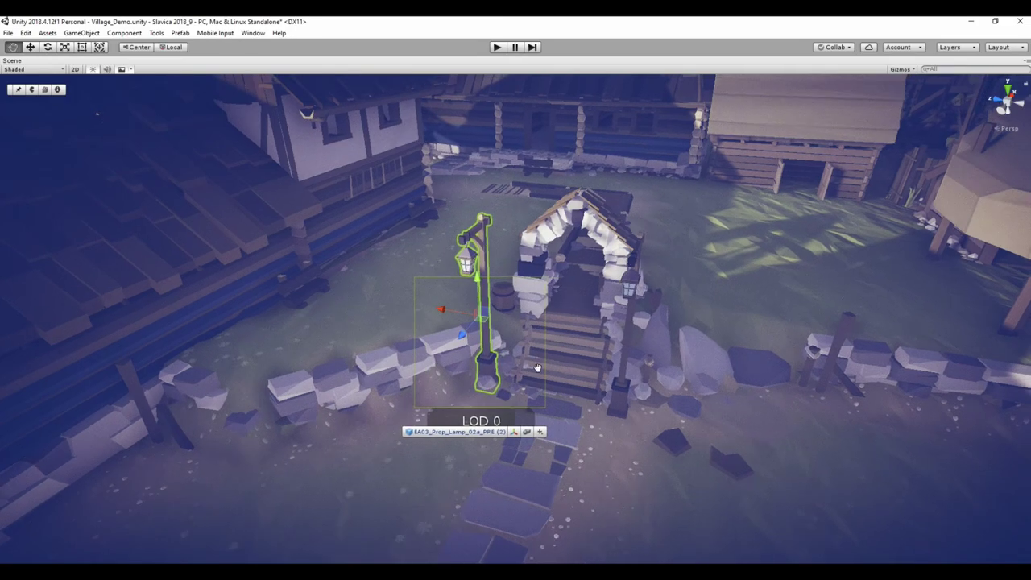
left_click(564, 365)
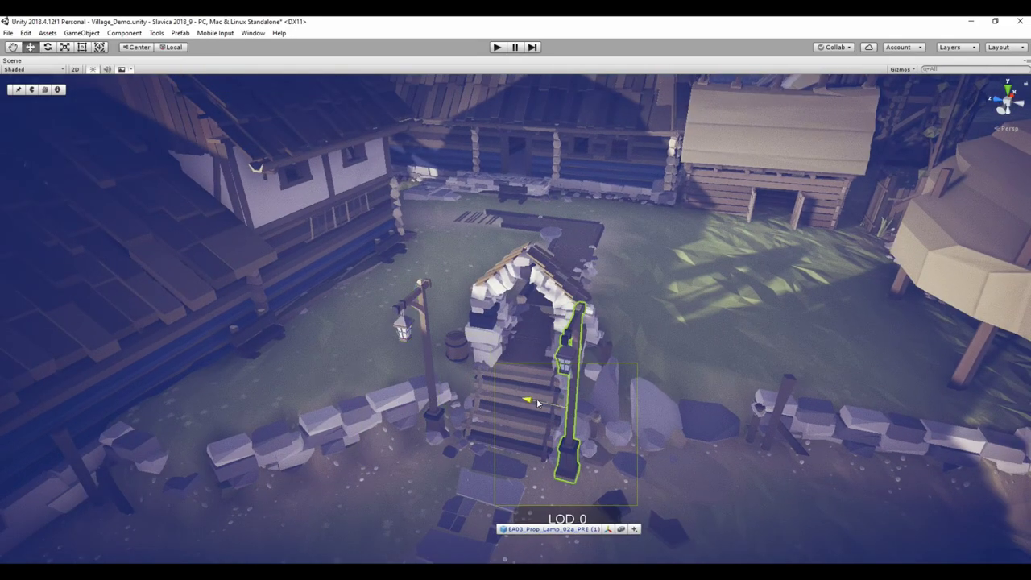
left_click_drag(564, 365, 504, 369, "alt")
left_click_drag(562, 386, 155, 182, "alt")
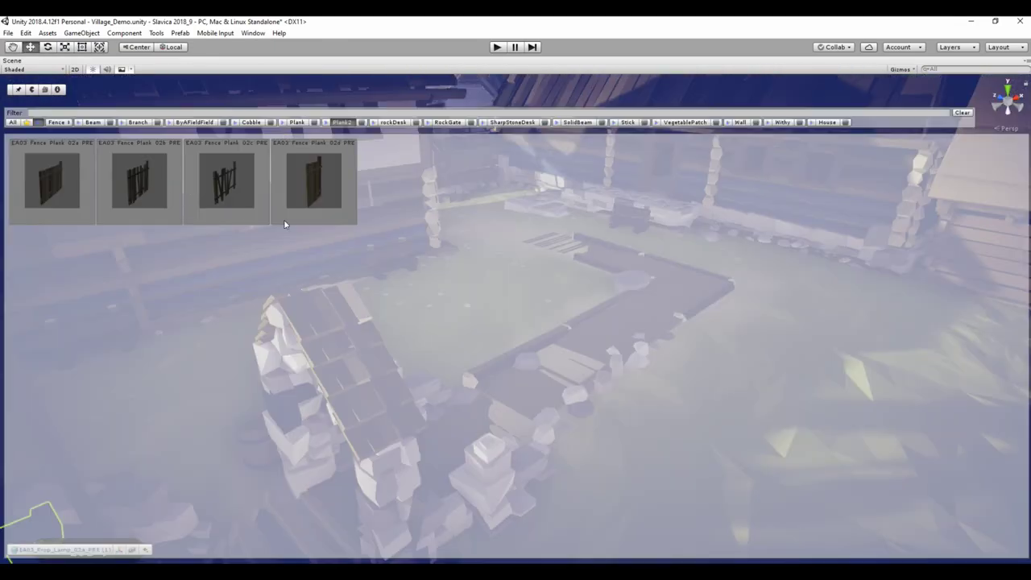
left_click(140, 180)
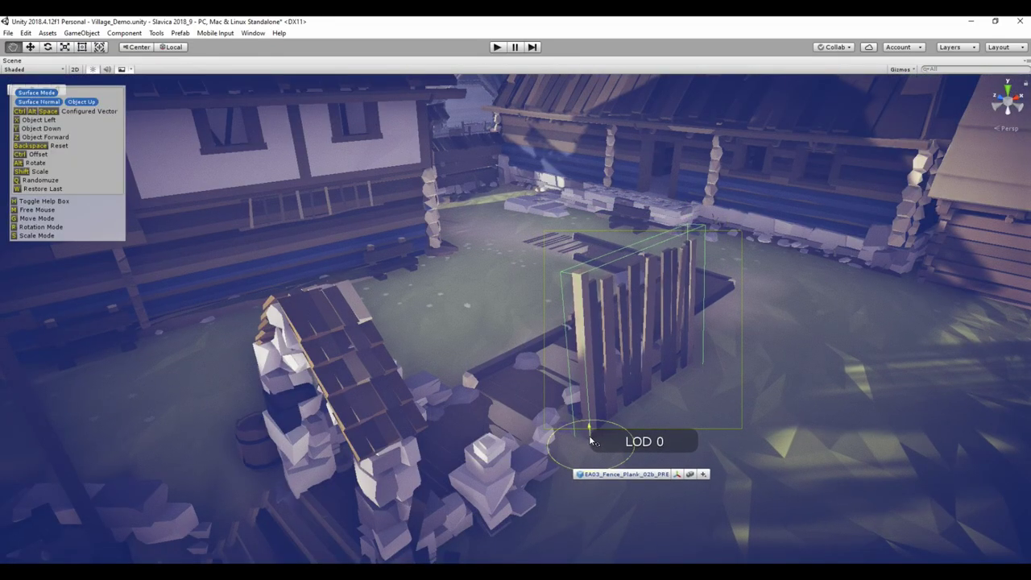
Place a Fence_Plank_02b section by the walkway and duplicate it into a row
left_click(576, 448)
key("f")
mouse_move(576, 447)
left_mouse_down("alt")
mouse_move(536, 332)
mouse_move(679, 336)
mouse_move(547, 373)
mouse_move(380, 367)
mouse_move(295, 383)
mouse_move(674, 349)
mouse_move(562, 338)
mouse_move(607, 358)
left_mouse_up("alt")
scroll(679, 337, "down", 3)
key("ctrl+d")
key("ctrl+d")
key("f")
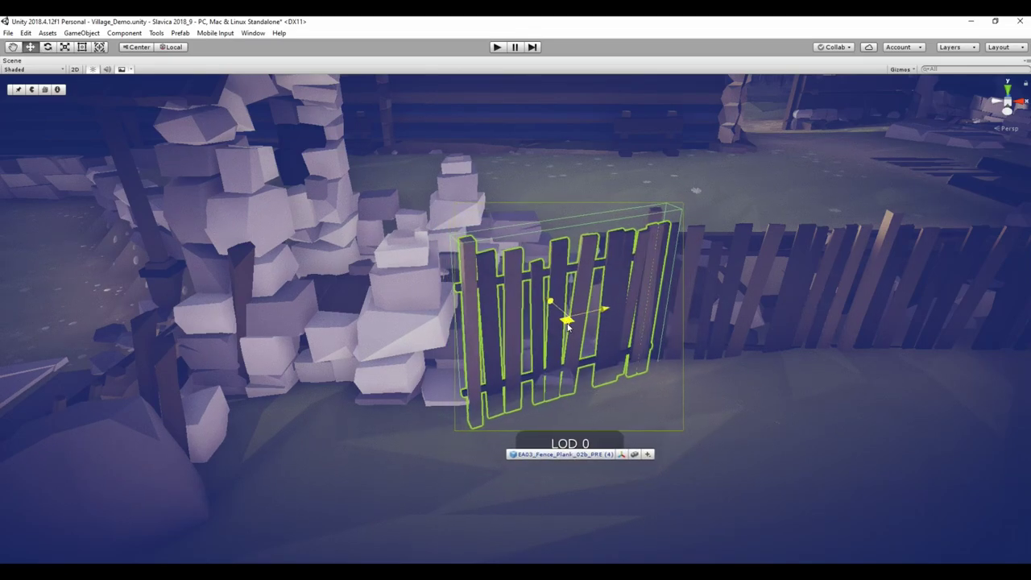
Rotate and reposition the fence sections so they follow the walkway edge
mouse_move(570, 340)
left_mouse_down("alt")
mouse_move(247, 363)
mouse_move(599, 277)
mouse_move(418, 385)
left_mouse_up("alt")
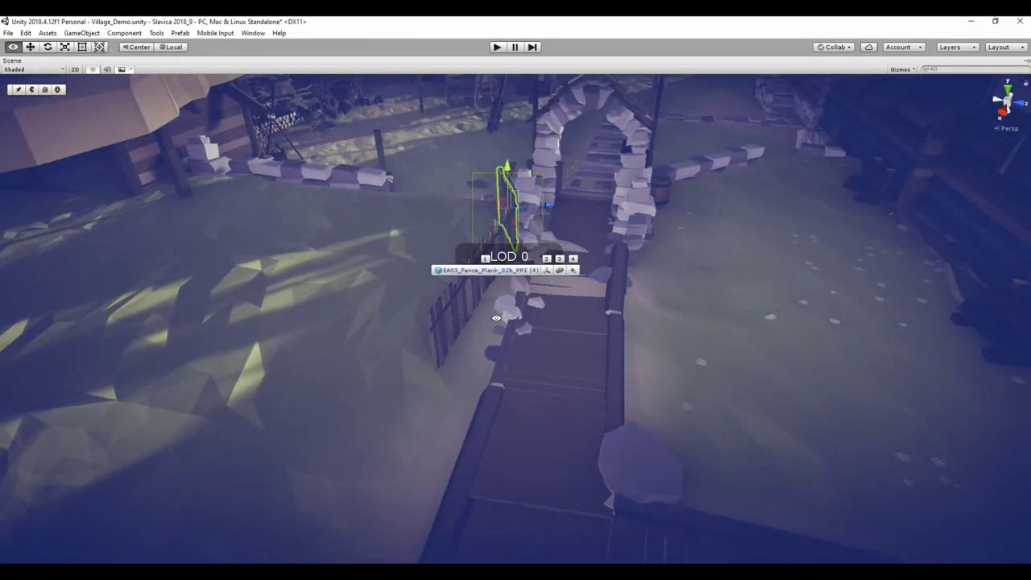
left_click(418, 386)
key("f")
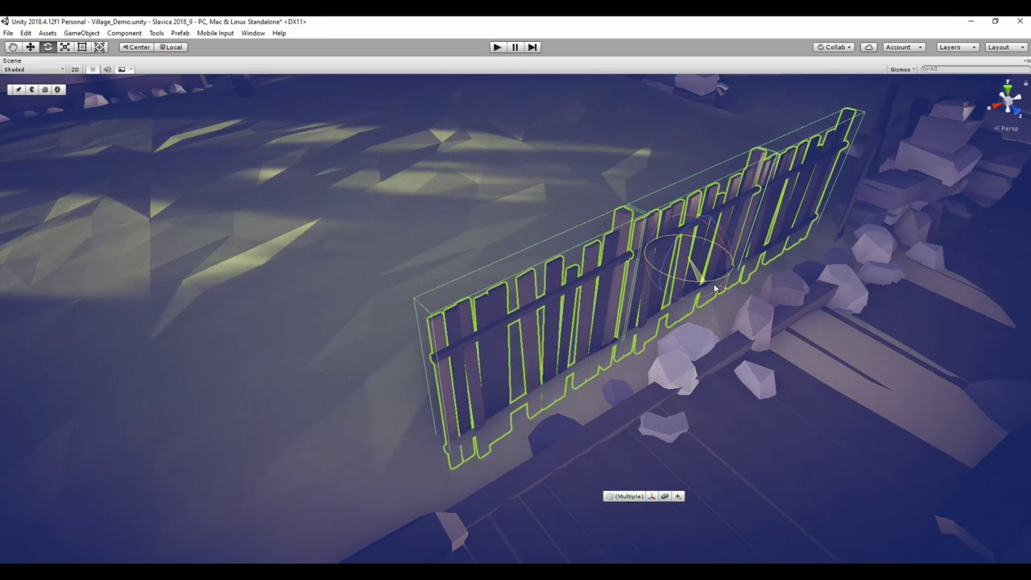
mouse_move(705, 278)
left_mouse_down()
mouse_move(725, 271)
mouse_move(713, 300)
mouse_move(499, 391)
left_mouse_up()
key("w")
left_click(566, 395)
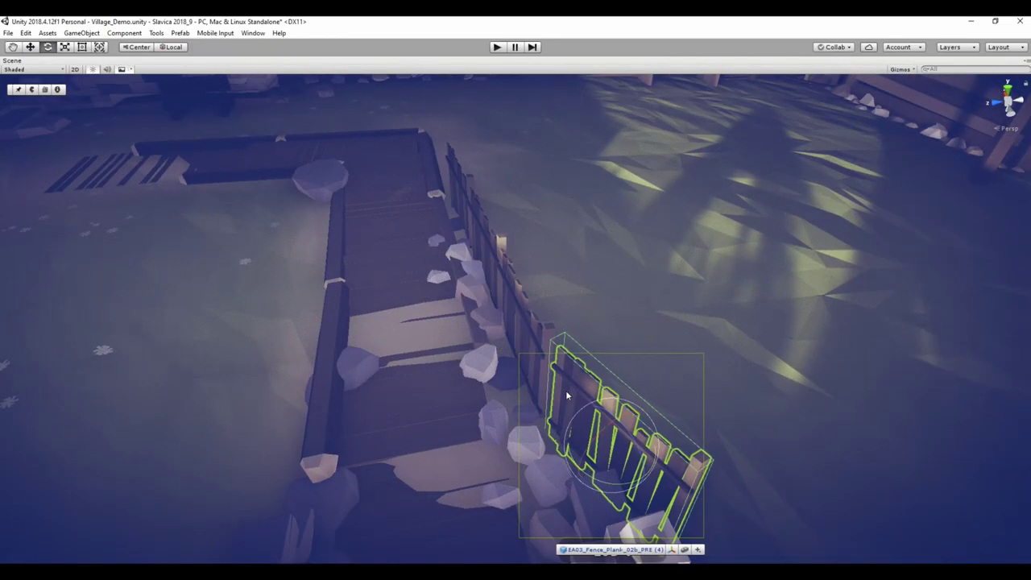
mouse_move(565, 390)
left_mouse_down()
mouse_move(458, 316)
mouse_move(629, 303)
mouse_move(242, 361)
mouse_move(407, 402)
mouse_move(505, 373)
left_mouse_up()
Pick EA03_Prop_Camp_Washing_01a from the Prop category, rotate it and place it by the fence
key("space")
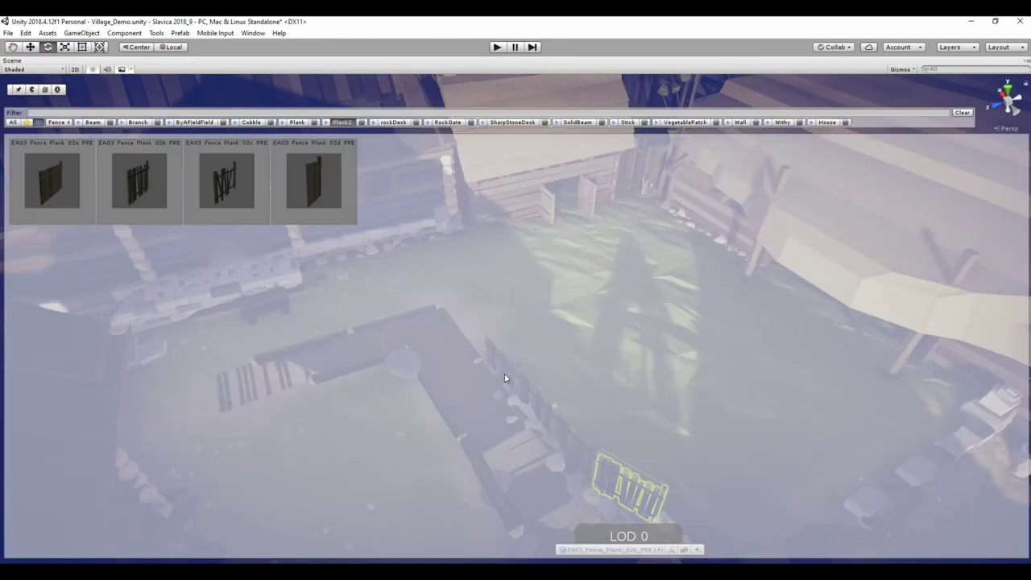
left_click(59, 124)
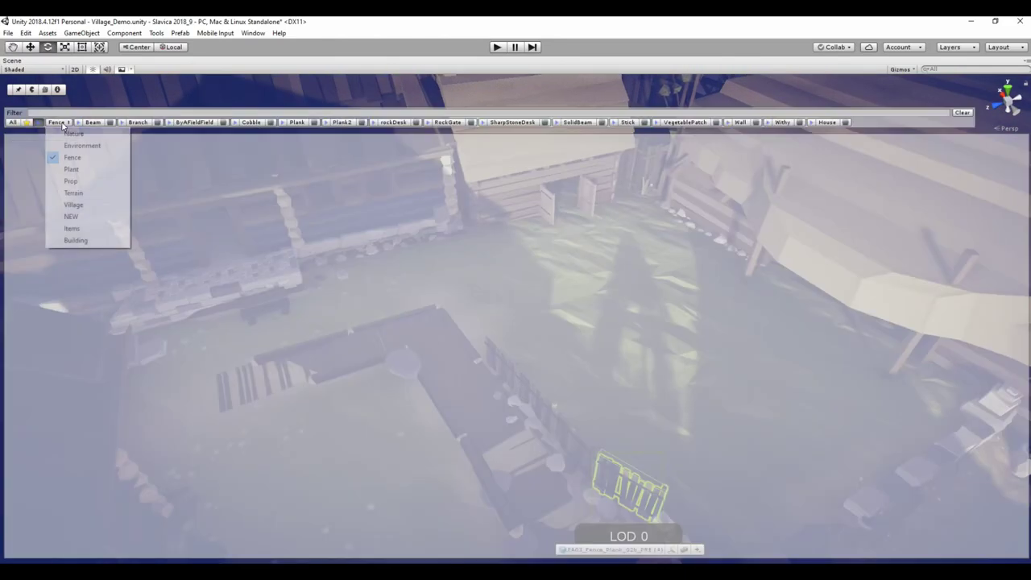
left_click(87, 169)
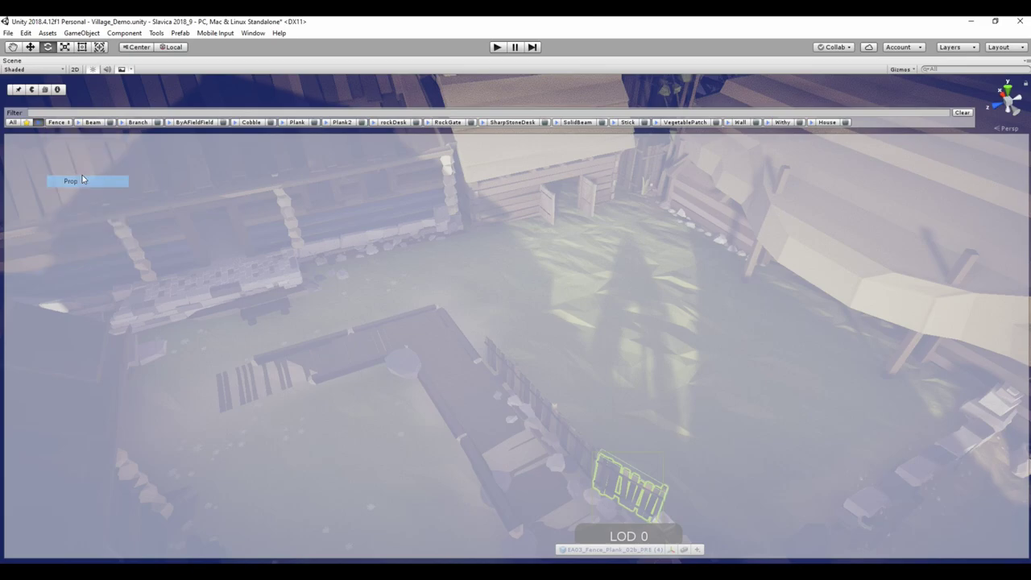
left_click(323, 188)
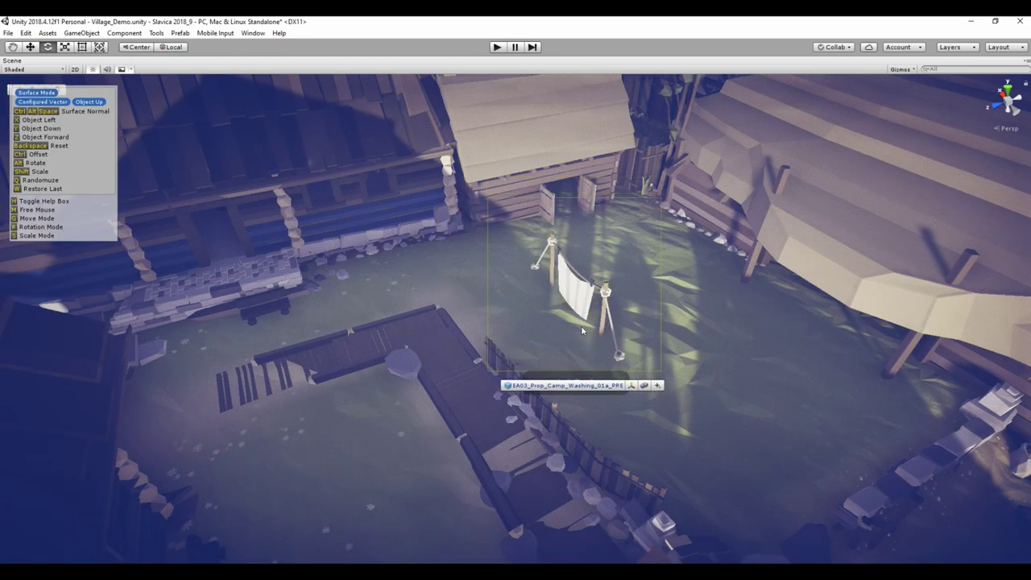
key("alt")
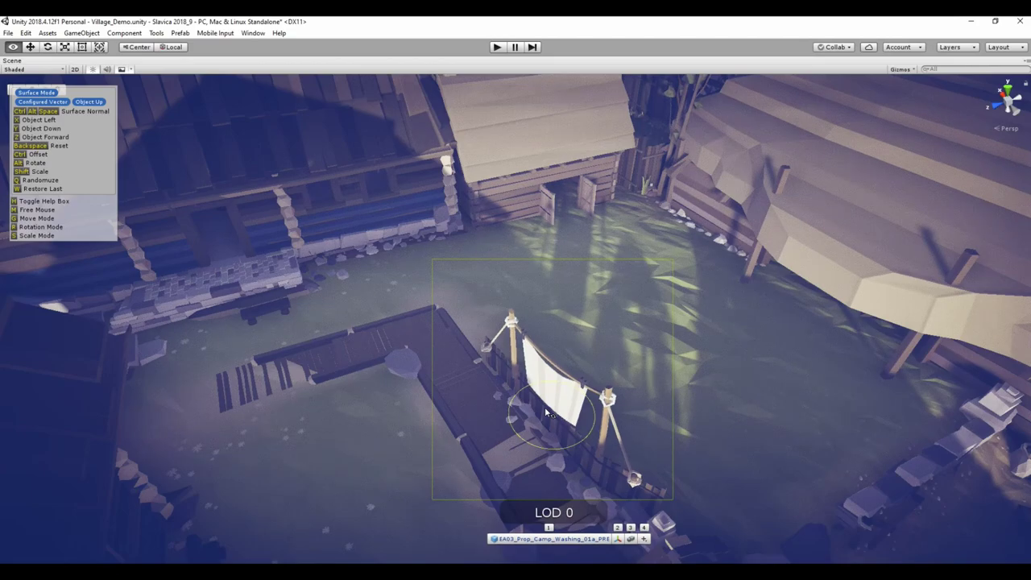
left_click(562, 409)
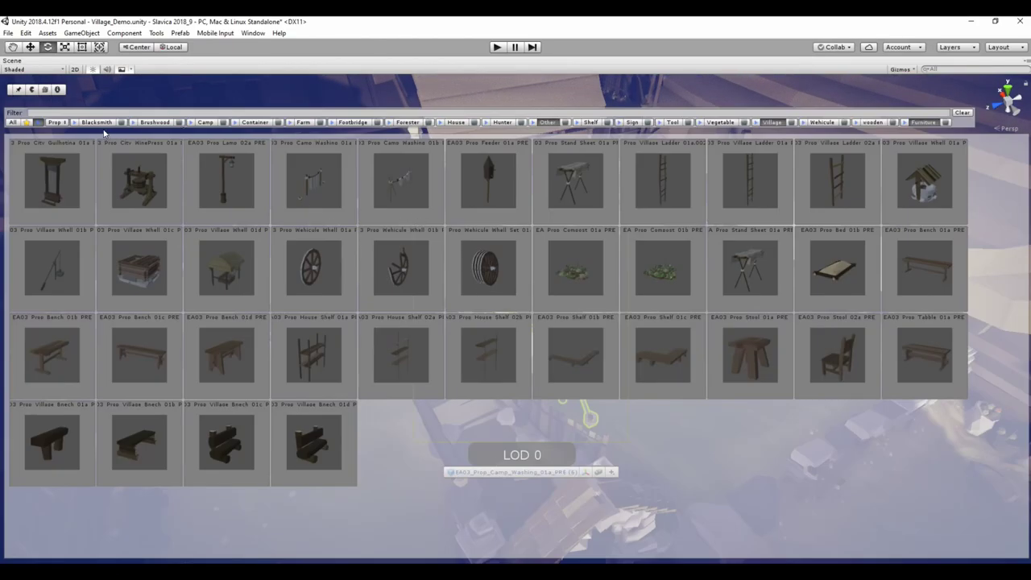
Browse the Container props in the prefab palette
left_click(58, 123)
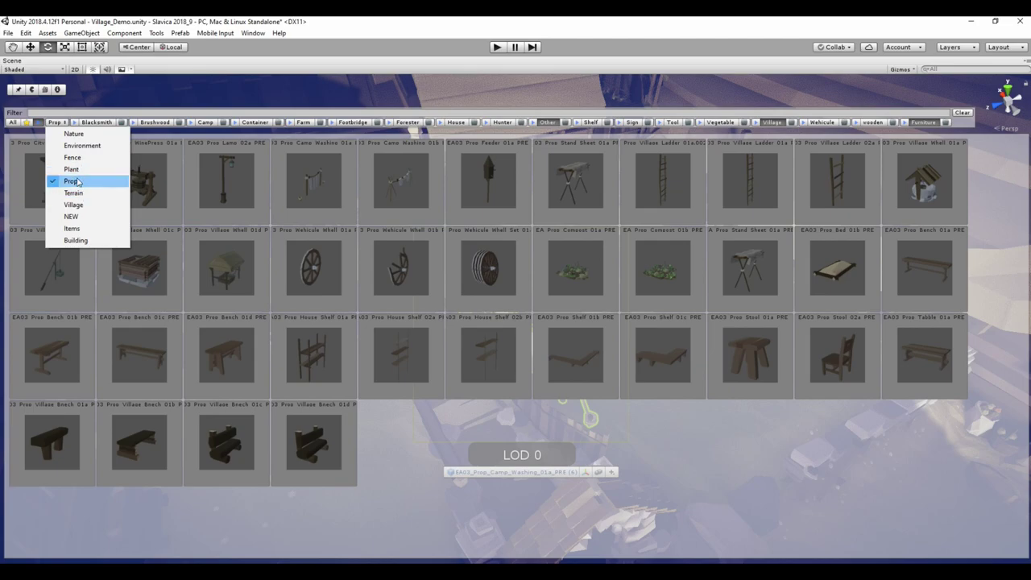
left_click(78, 182)
left_click(256, 123)
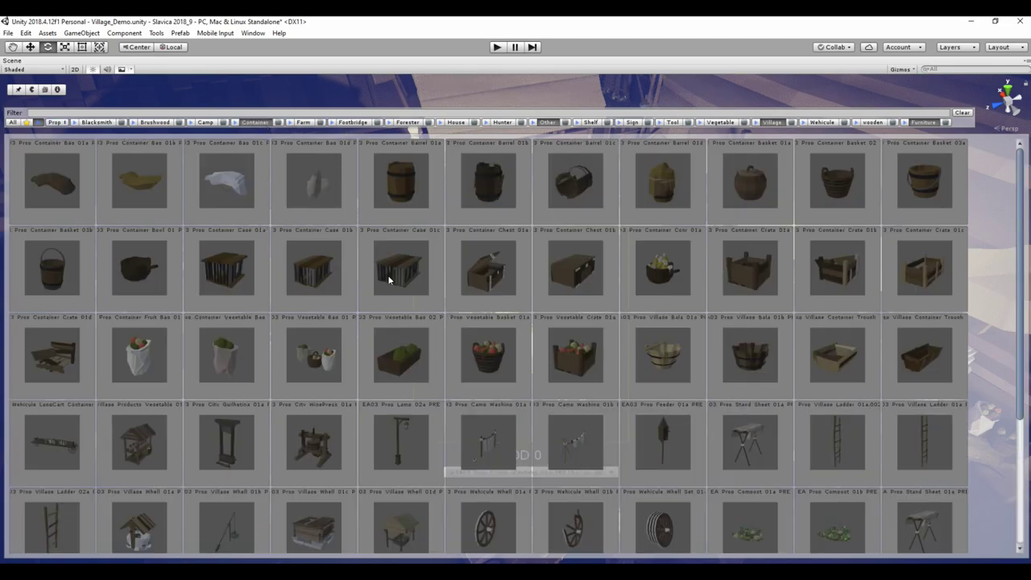
scroll(498, 365, "down", 5)
scroll(724, 299, "up", 2)
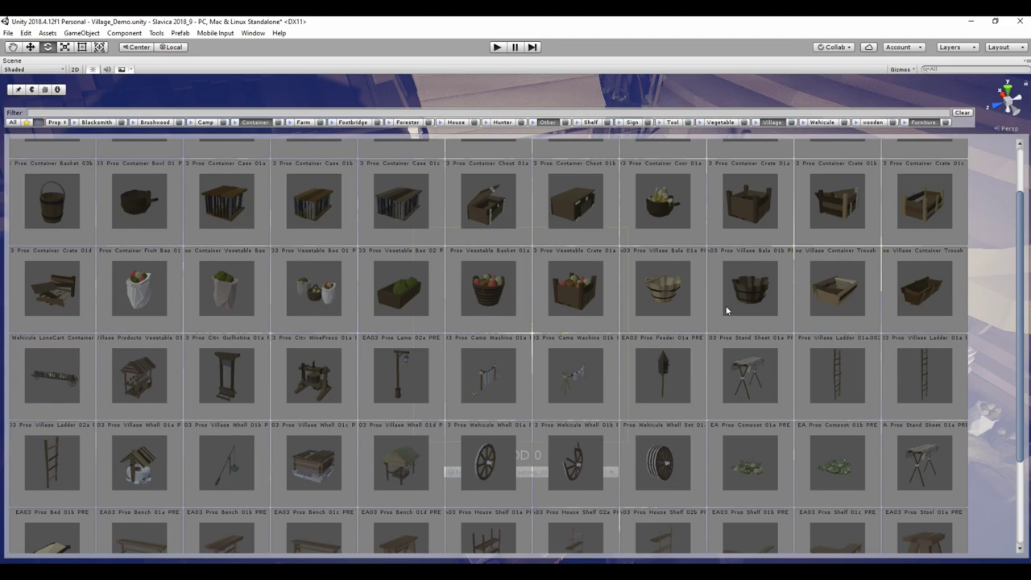
scroll(517, 400, "down", 3)
scroll(494, 380, "up", 3)
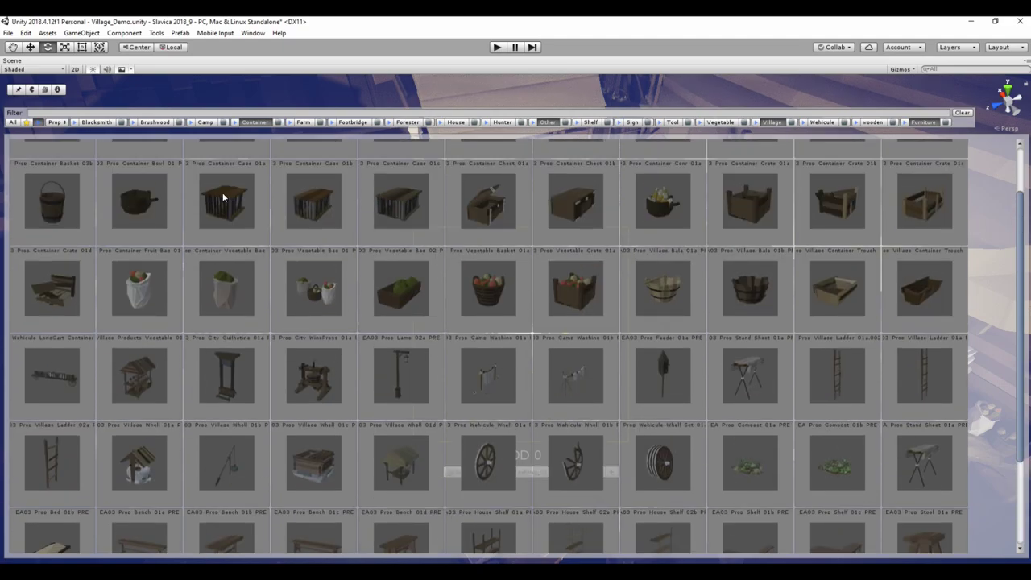
Pick the Bala 02b tub from the NEW category and place it beside the washing line
left_click(57, 123)
left_click(71, 217)
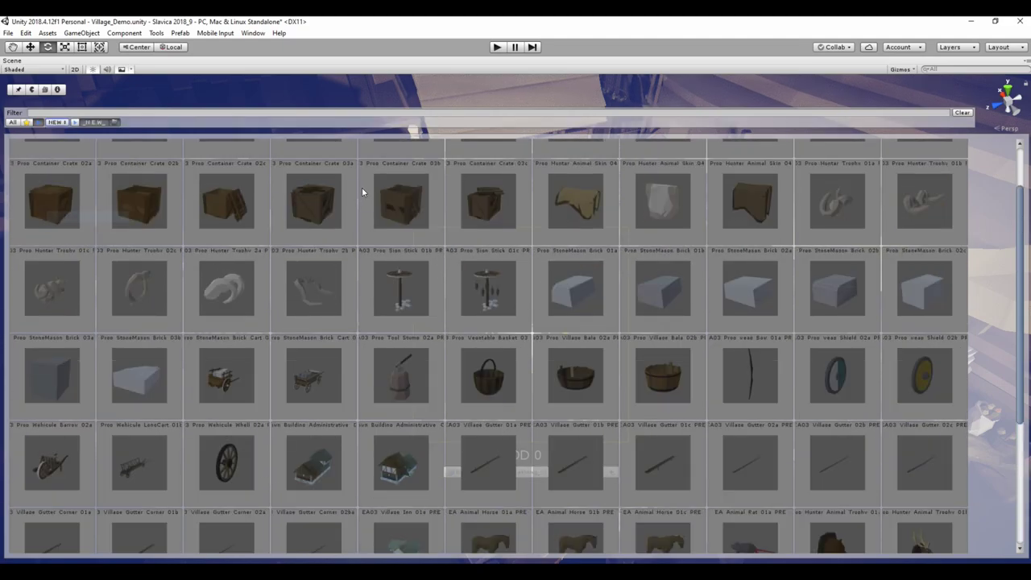
scroll(399, 293, "down", 2)
scroll(329, 270, "up", 2)
scroll(430, 348, "down", 4)
scroll(576, 298, "up", 2)
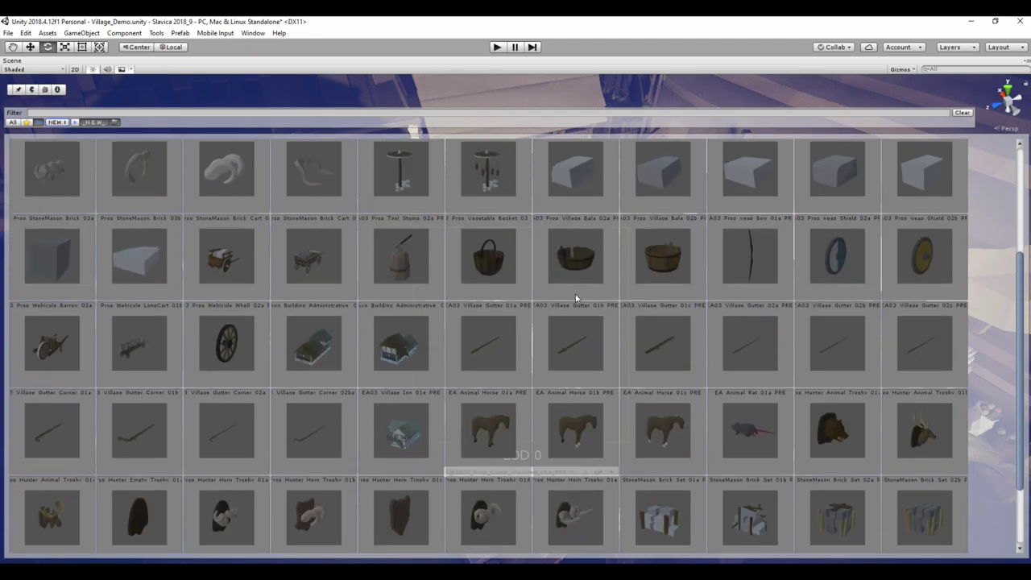
left_click(659, 266)
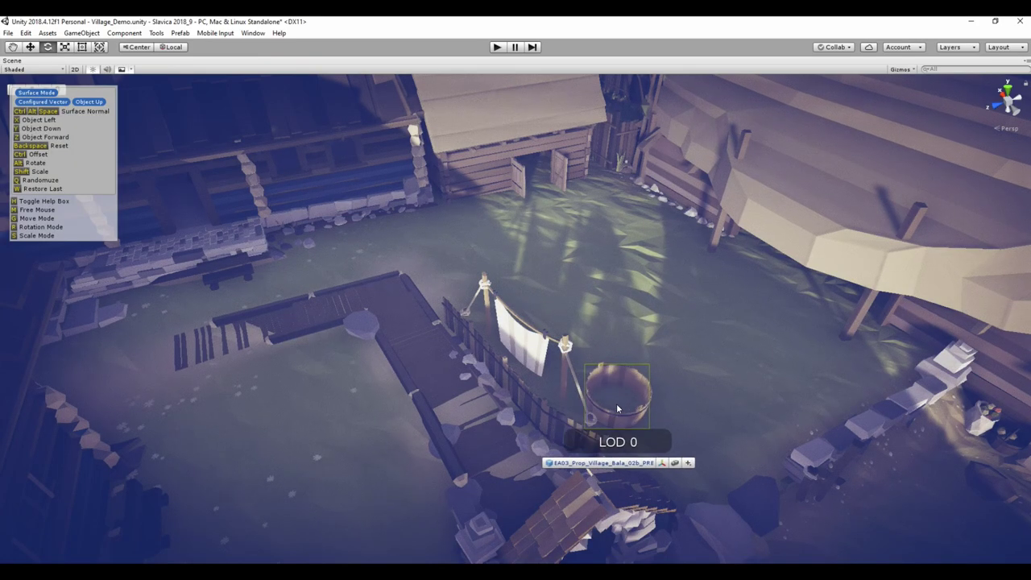
left_click(625, 409)
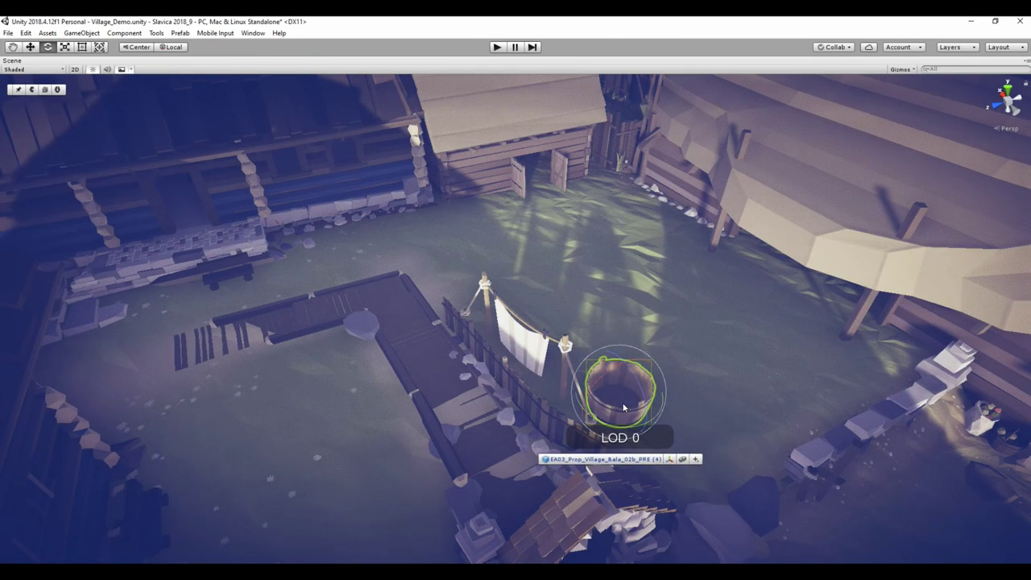
key("f")
mouse_move(659, 387)
left_mouse_down("alt")
mouse_move(524, 340)
mouse_move(556, 367)
left_mouse_up("alt")
key("space")
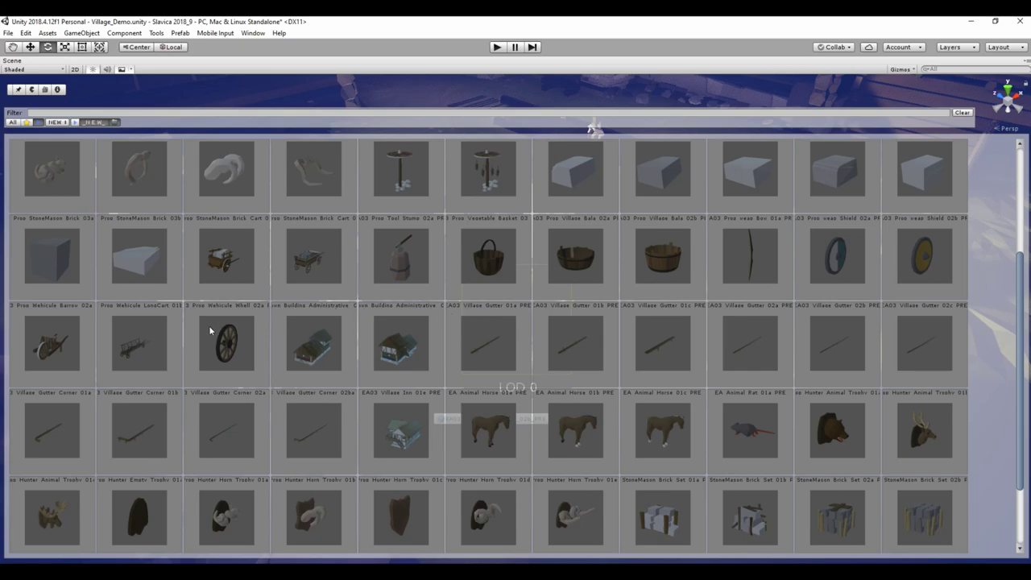
Place EA03_Prop_Wehicule_Barrow_02a and move it beside the end of the wooden platform
left_click(50, 333)
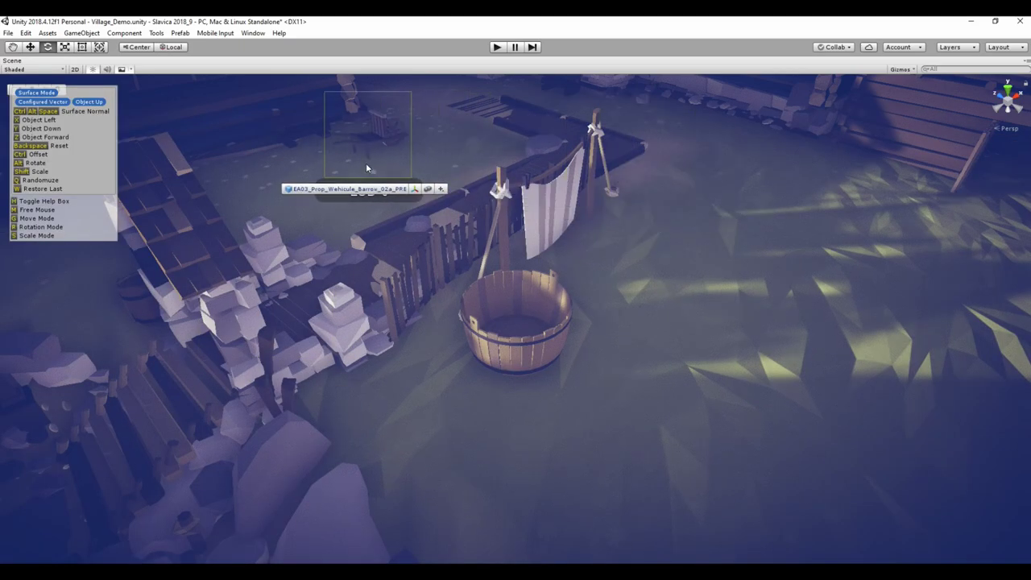
left_click(478, 167)
left_click_drag(479, 168, 583, 321, "alt")
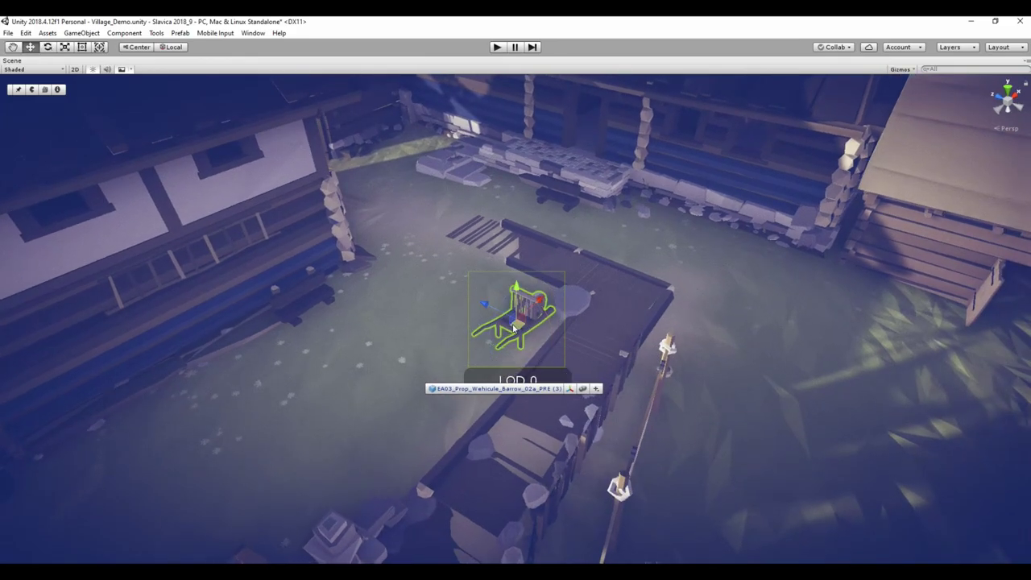
mouse_move(514, 327)
left_mouse_down()
mouse_move(495, 297)
mouse_move(500, 278)
left_mouse_up()
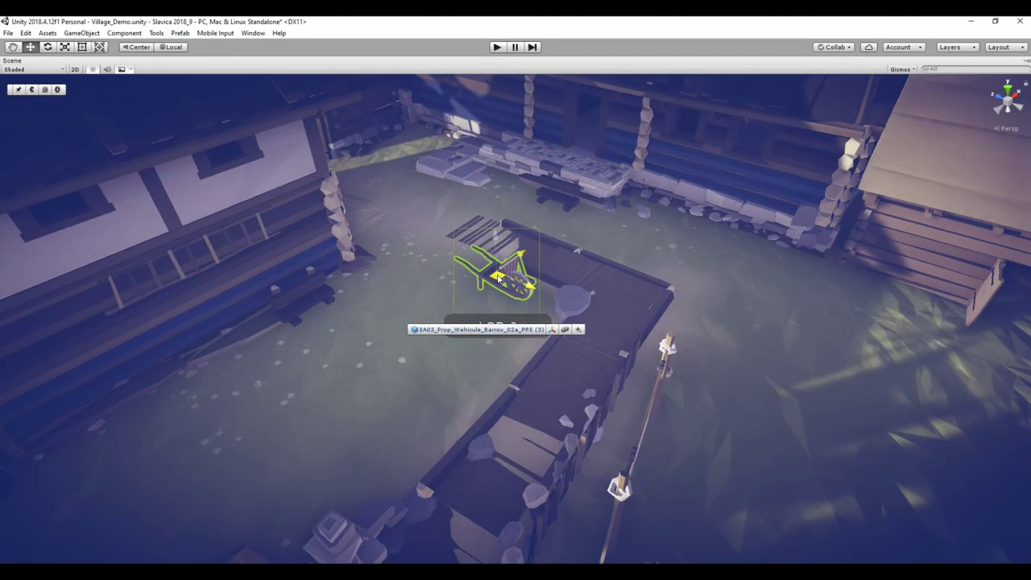
key("f")
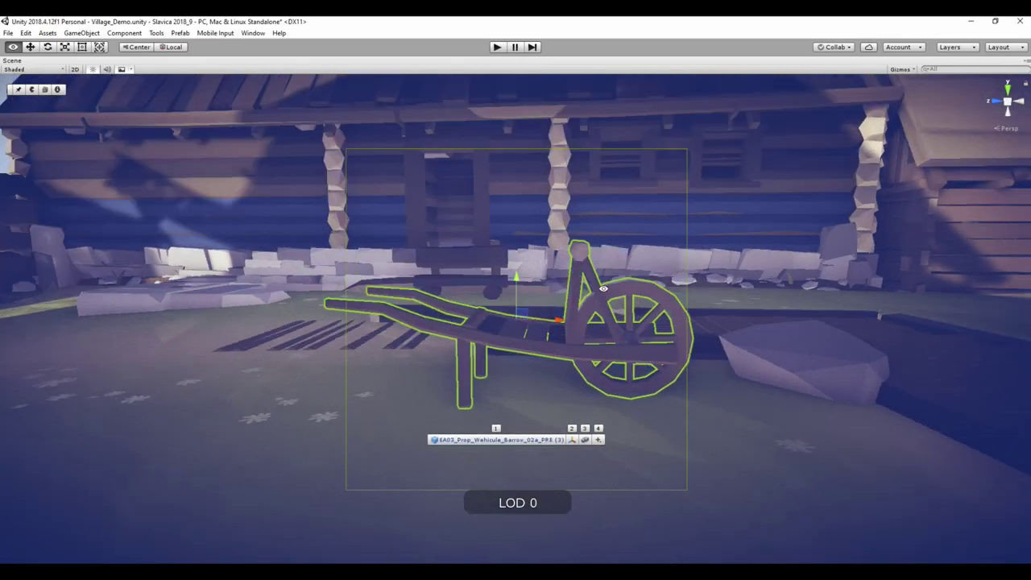
right_click_drag(499, 278, 388, 377, "alt")
mouse_move(388, 377)
left_mouse_down("alt")
mouse_move(268, 316)
mouse_move(539, 337)
mouse_move(525, 368)
left_mouse_up("alt")
Duplicate the Fence Plank 02b section and shift the copy left near the tub
left_click(432, 295)
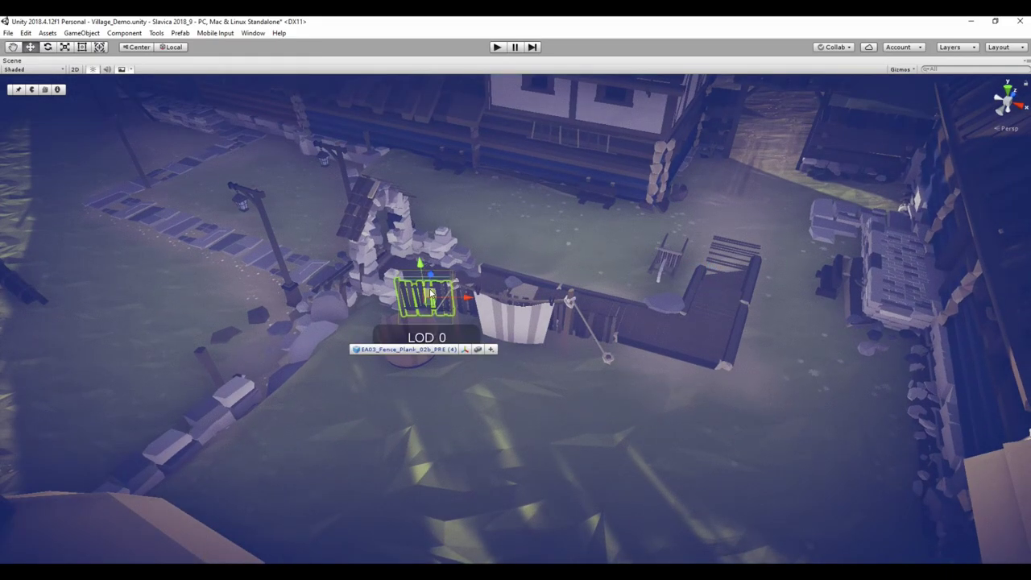
key("ctrl+d")
left_click_drag(416, 301, 352, 310)
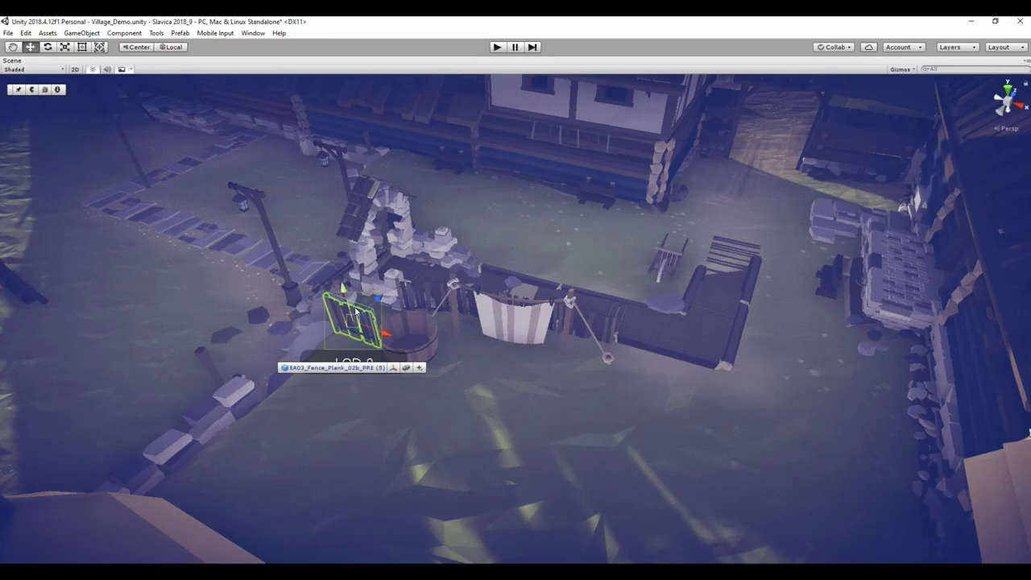
key("f")
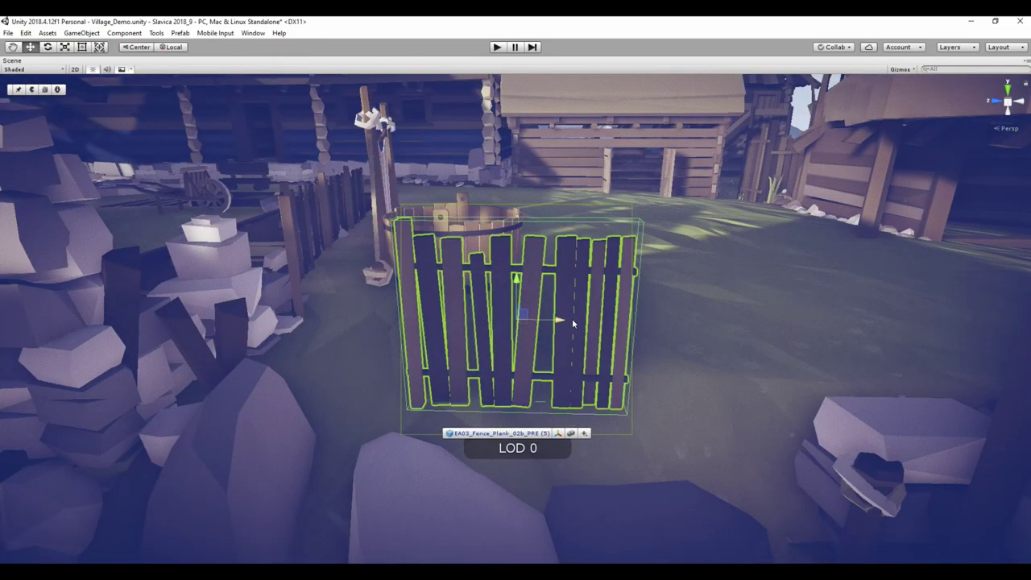
mouse_move(574, 324)
left_mouse_down()
mouse_move(299, 311)
mouse_move(276, 331)
mouse_move(594, 296)
mouse_move(595, 344)
mouse_move(478, 332)
mouse_move(561, 338)
mouse_move(471, 301)
left_mouse_up()
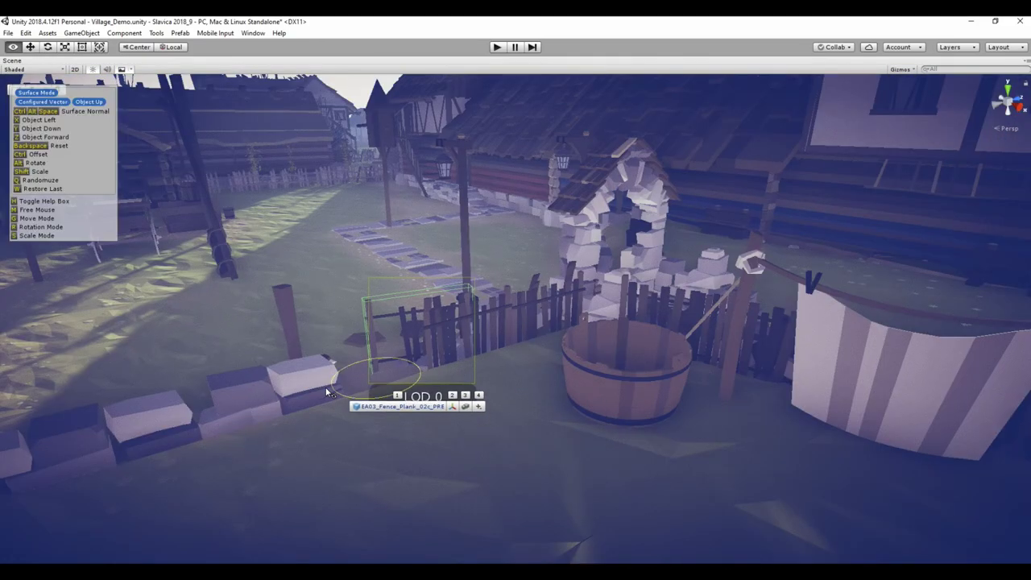
Place an EA03_Fence_Plank_02c section and move it down onto the low stone wall
left_click_drag(338, 399, 272, 427)
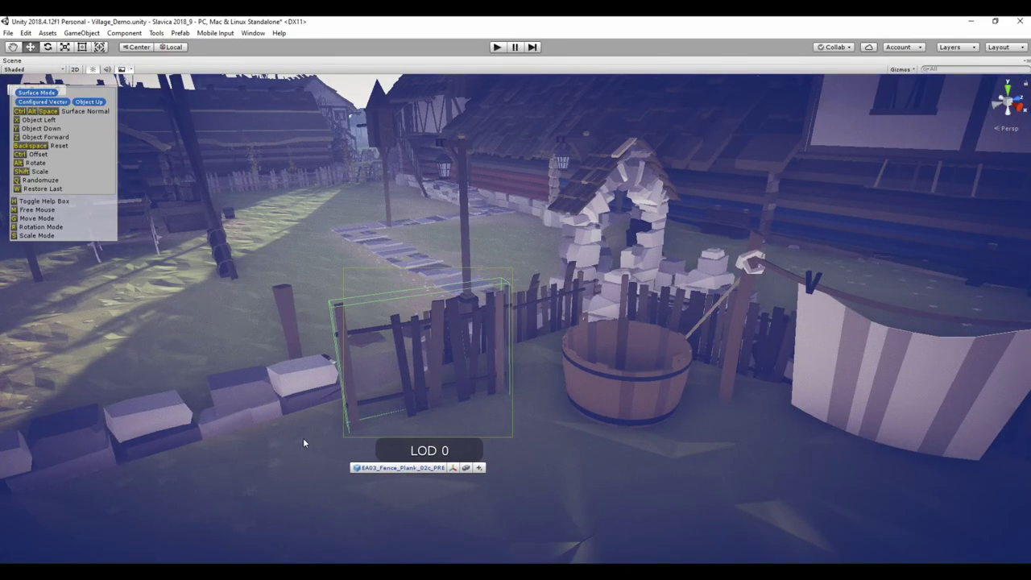
left_click(271, 428)
key("f")
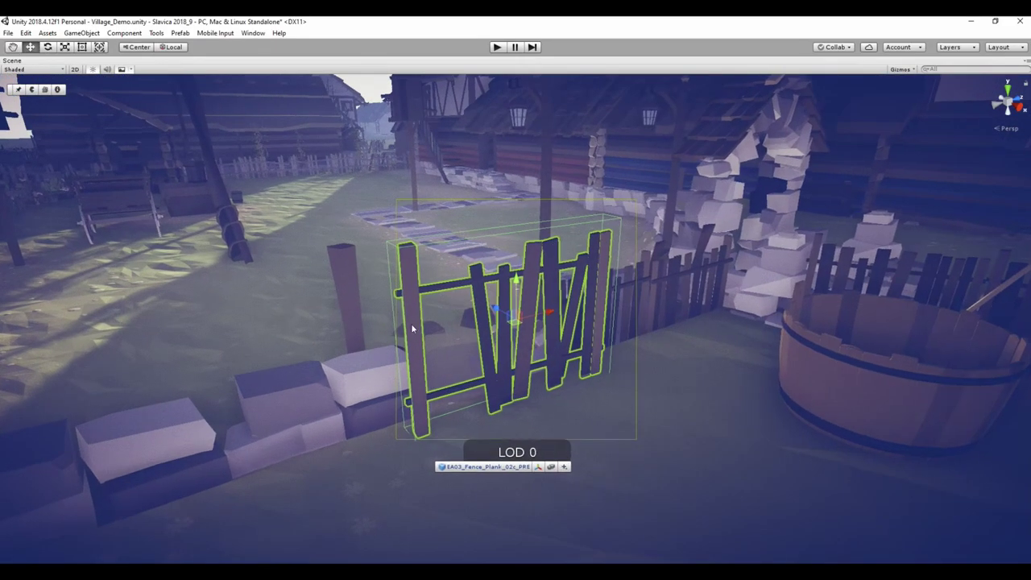
mouse_move(516, 279)
left_mouse_down()
mouse_move(440, 368)
mouse_move(731, 379)
mouse_move(625, 364)
left_mouse_up()
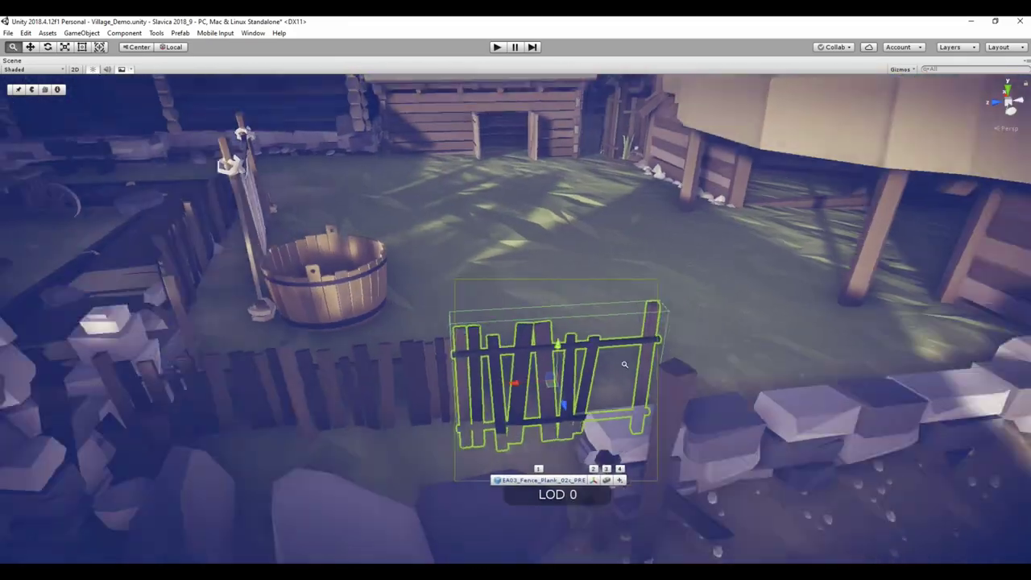
right_click_drag(625, 364, 564, 338, "alt")
Frame the wooden tub and fly the view over to another cabin
left_click(414, 276)
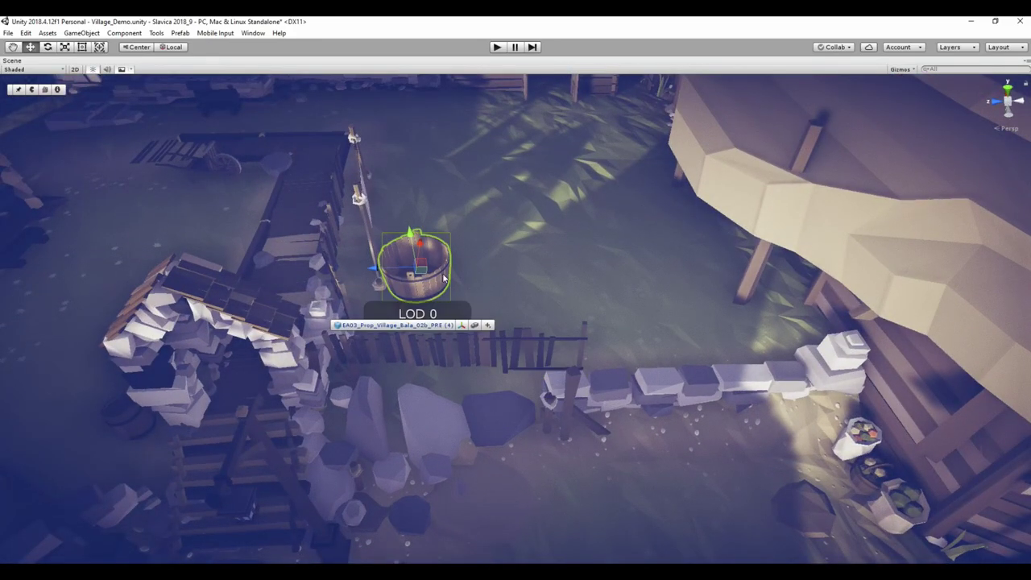
key("f")
middle_click_drag(529, 316, 315, 303)
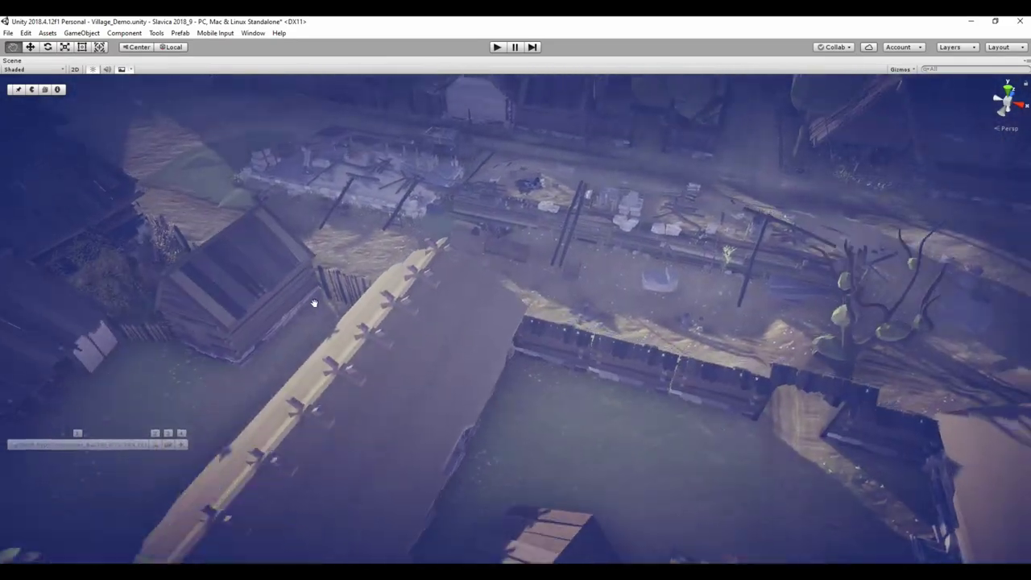
mouse_move(314, 304)
right_mouse_down()
mouse_move(500, 265)
mouse_move(413, 328)
right_mouse_up()
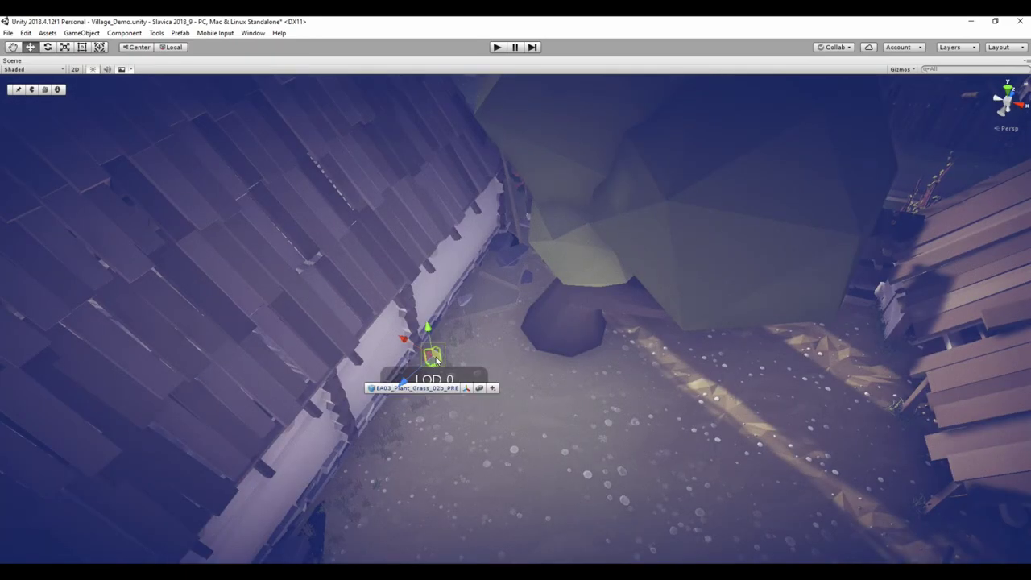
Select the grass row's parent GameObject (23) and raise it slightly beside the wall
key("grave")
type("spa")
key("Return")
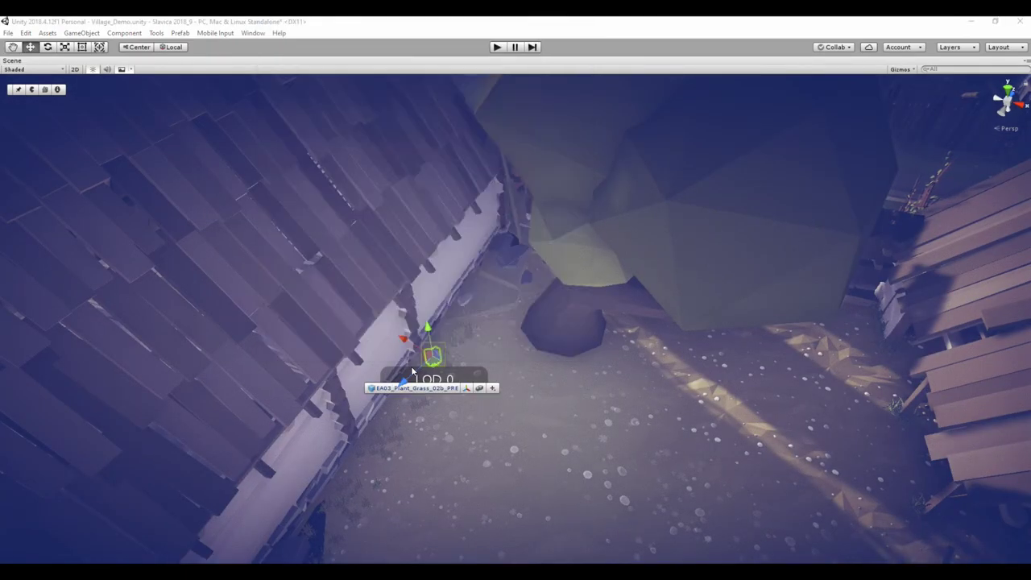
key("f")
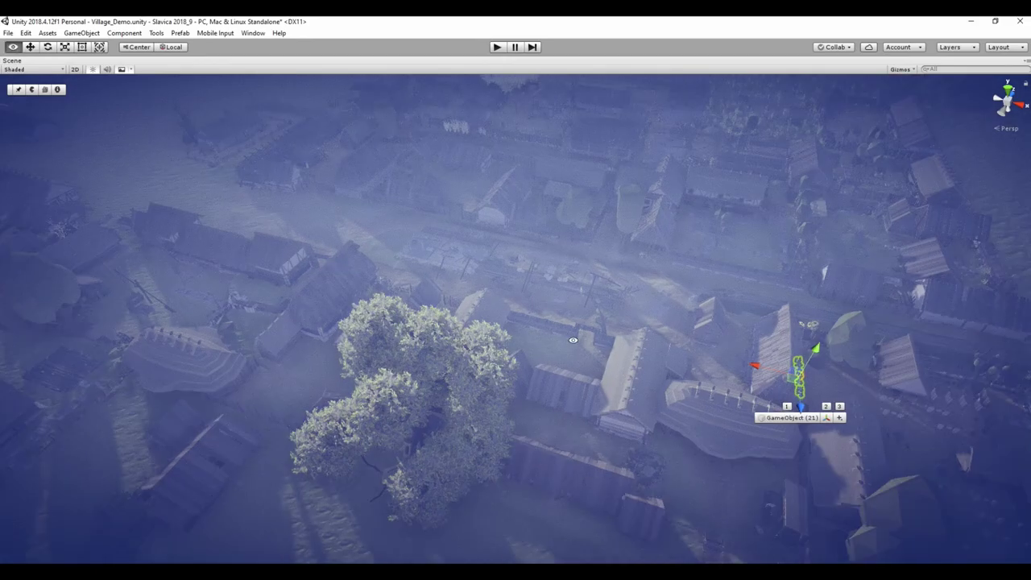
middle_click_drag(792, 326, 711, 374)
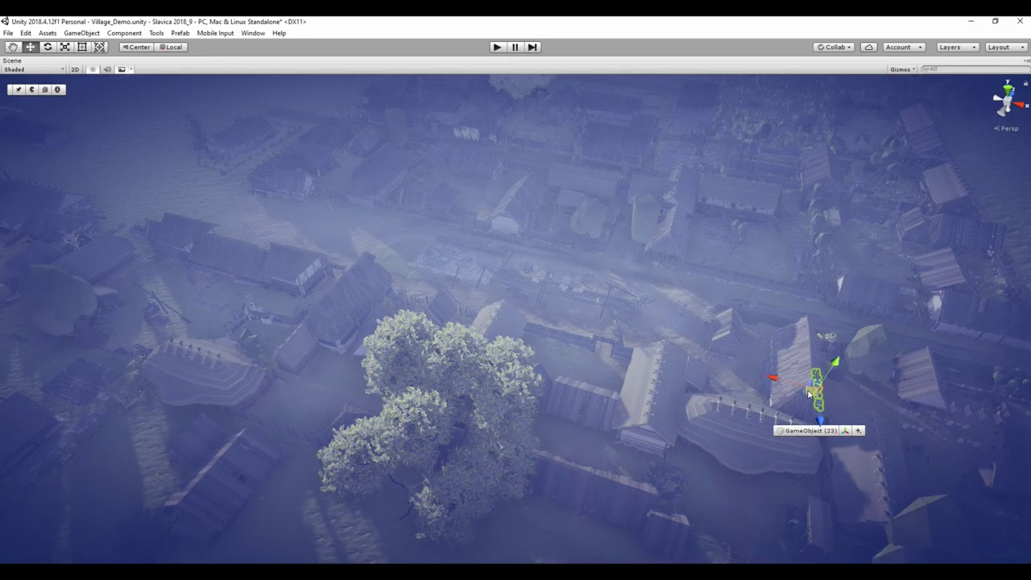
middle_click_drag(265, 348, 591, 350)
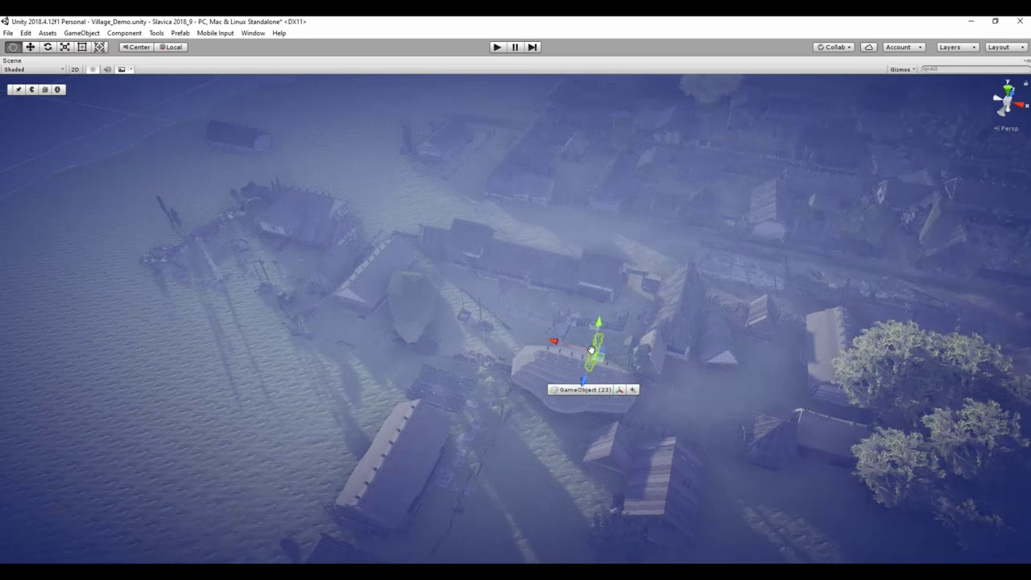
key("f")
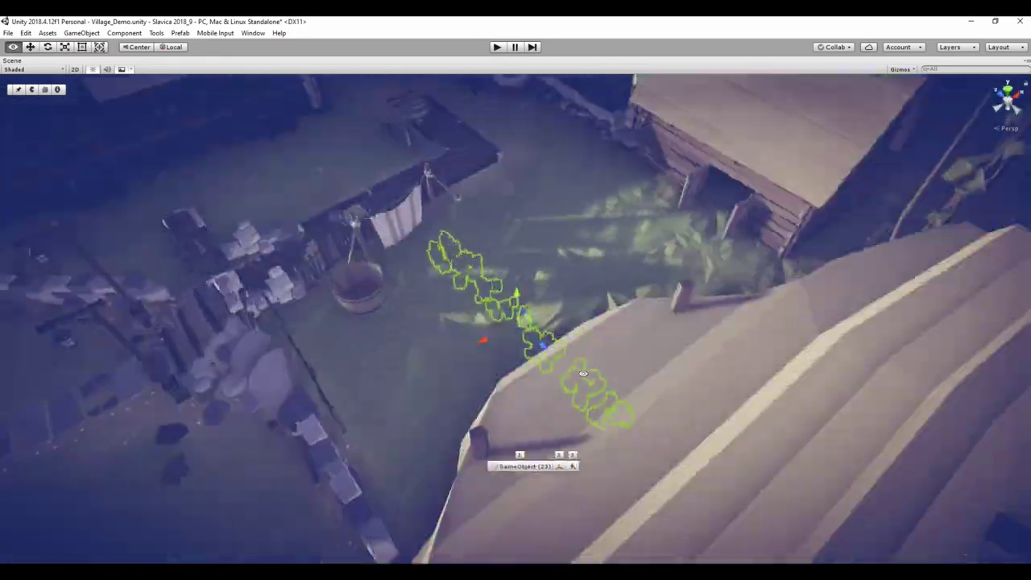
left_click_drag(676, 377, 704, 336)
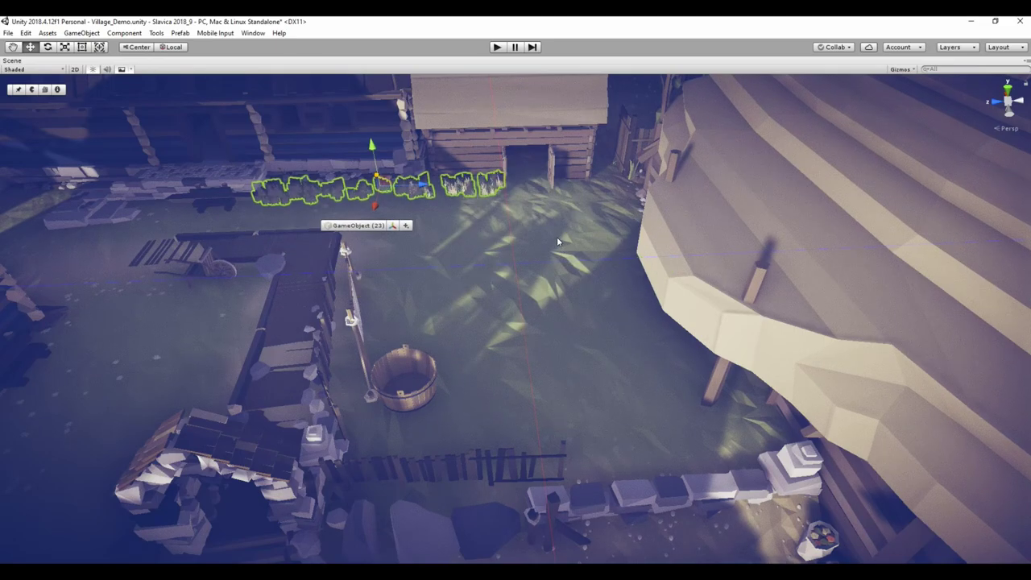
Lower GameObject (23)'s grass row down into the ground
left_click_drag(559, 239, 494, 245, "alt")
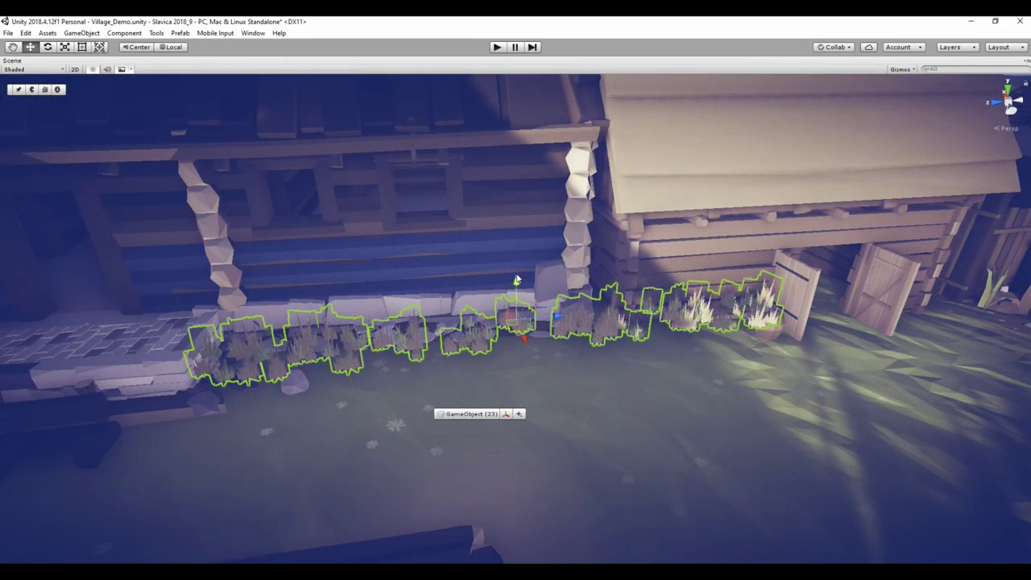
scroll(691, 273, "up", 5)
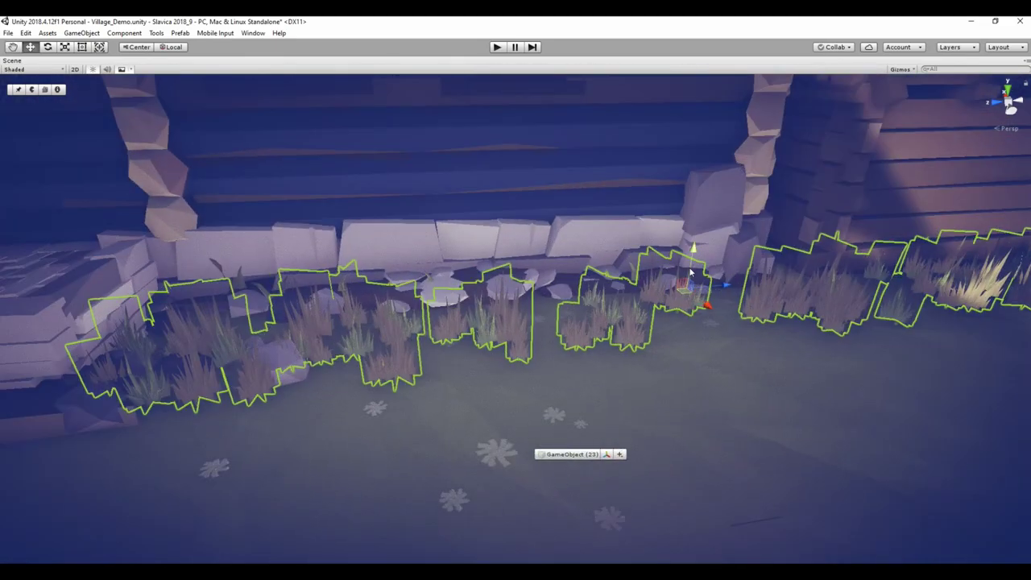
left_click_drag(693, 256, 592, 272)
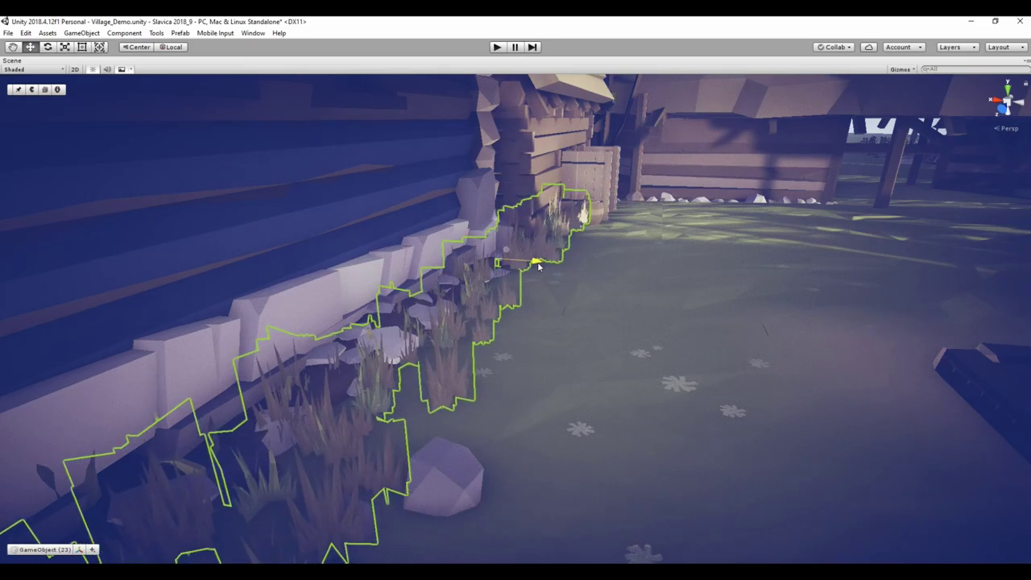
Position the second grass row, GameObject (24), along another house wall
left_click_drag(573, 274, 336, 348, "alt")
left_click_drag(634, 292, 401, 307, "alt")
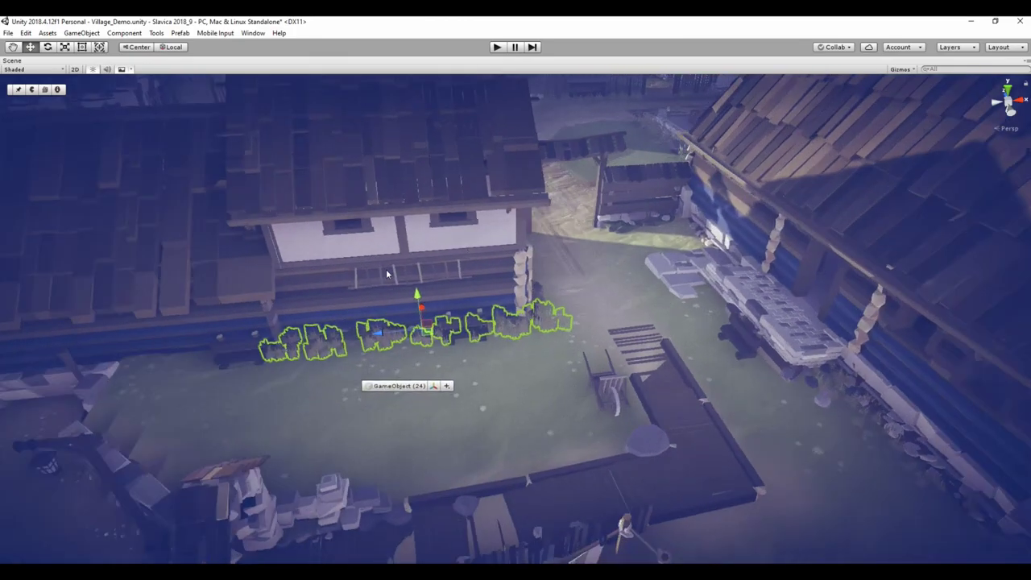
right_click_drag(386, 270, 811, 283, "alt")
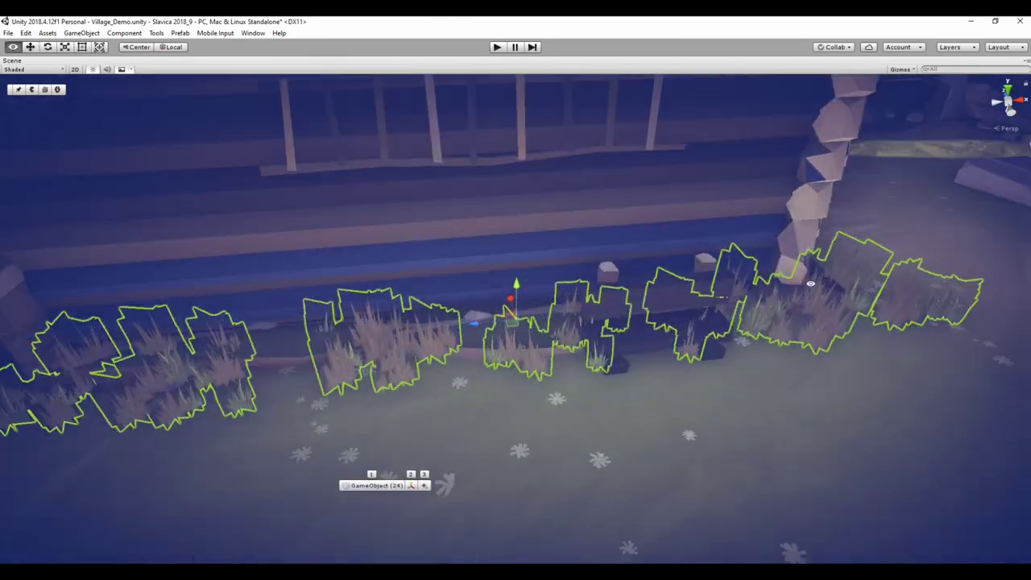
left_click_drag(516, 289, 271, 286, "alt")
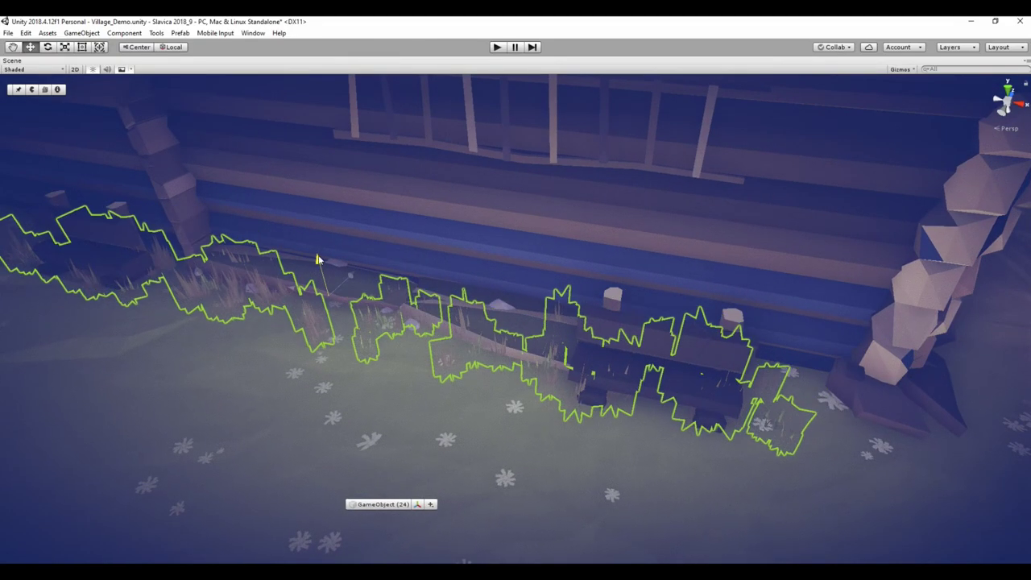
mouse_move(317, 248)
left_mouse_down("alt")
mouse_move(489, 273)
mouse_move(283, 306)
left_mouse_up("alt")
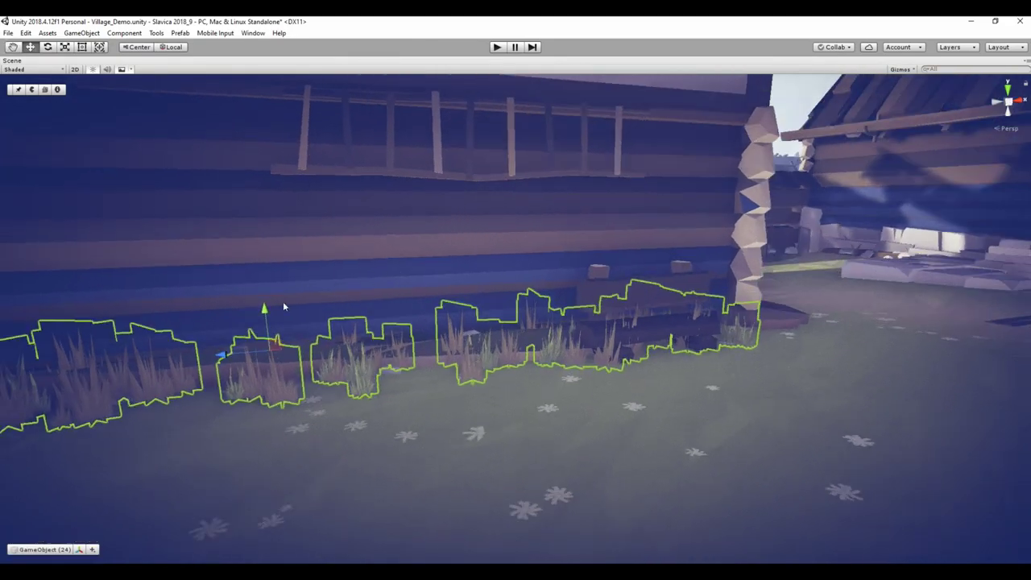
left_click_drag(539, 322, 834, 376, "alt")
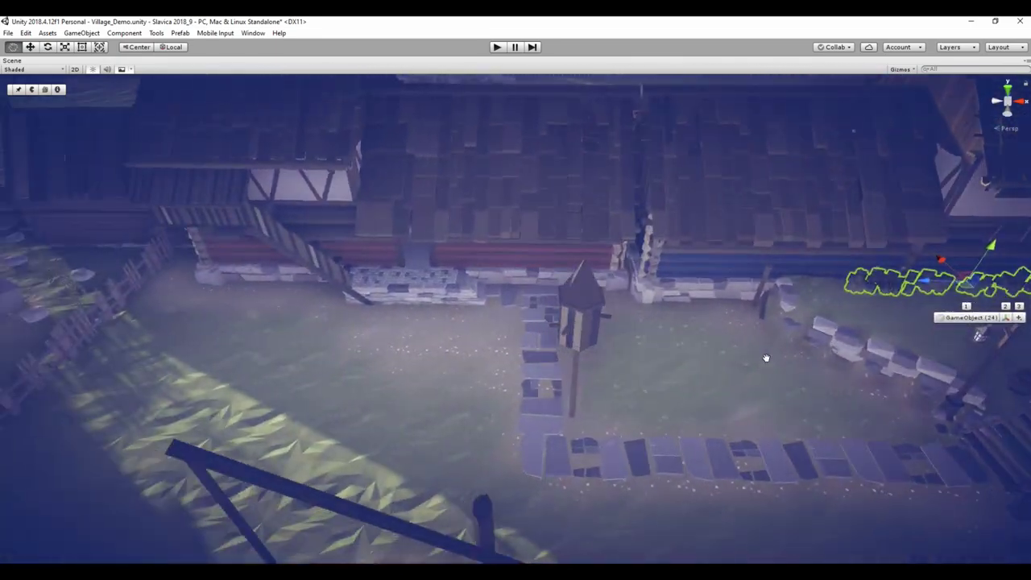
Line up GameObject (25) along the stone foundation beside the house corner
middle_click_drag(833, 376, 823, 360)
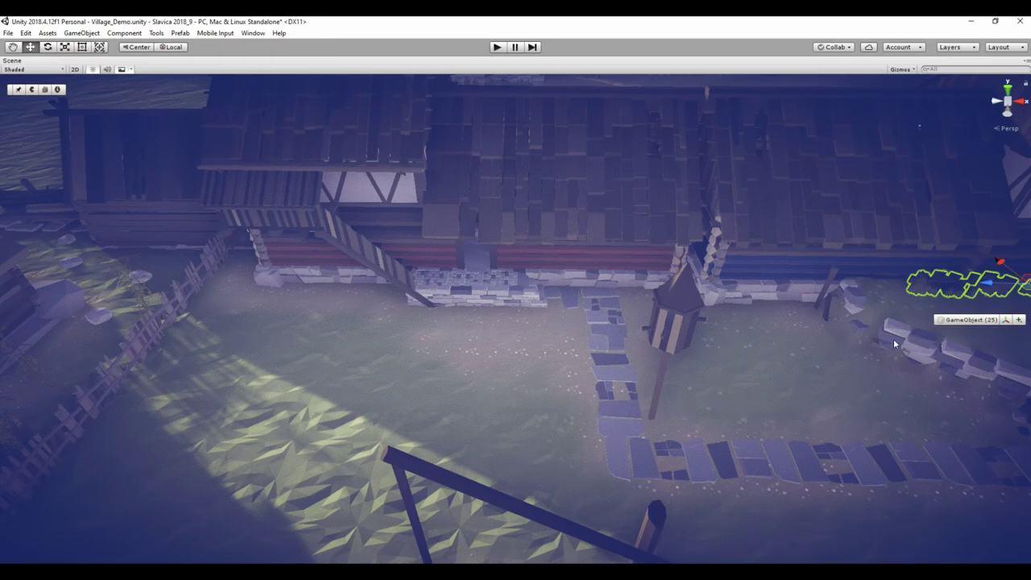
middle_click_drag(894, 344, 352, 342)
scroll(492, 340, "up", 3)
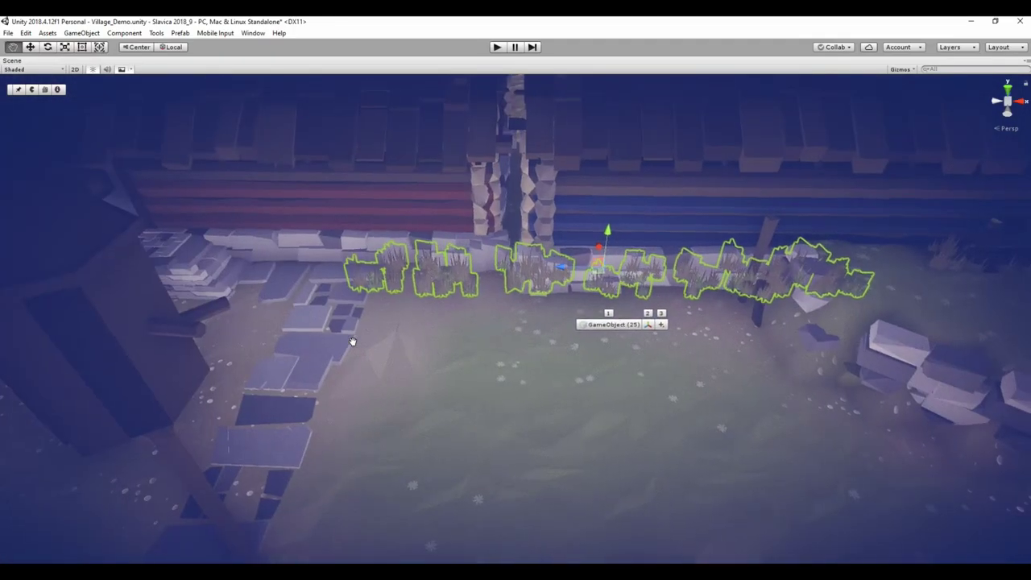
left_click_drag(352, 342, 695, 300, "alt")
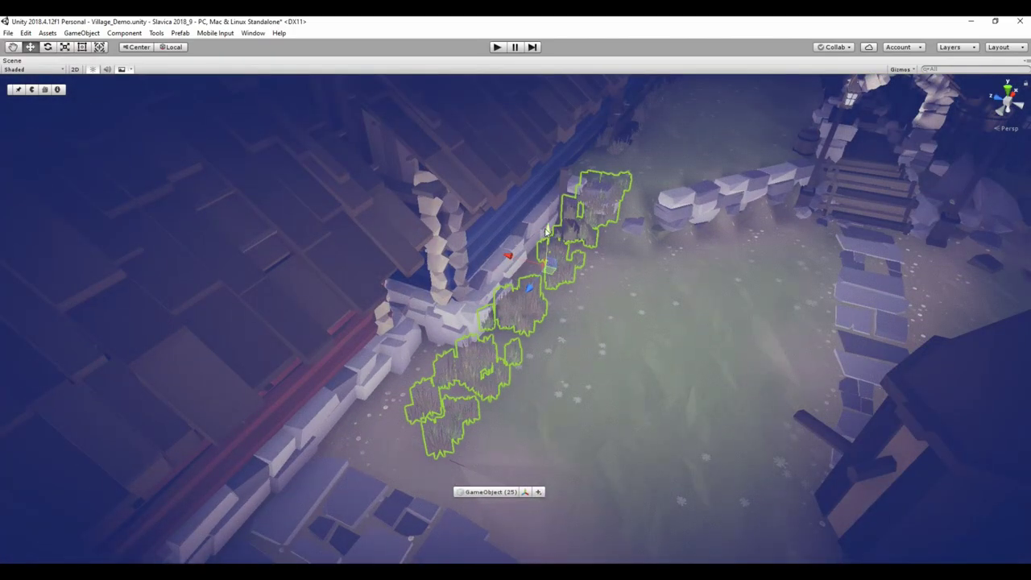
left_click_drag(547, 232, 542, 274, "alt")
scroll(549, 316, "up", 5)
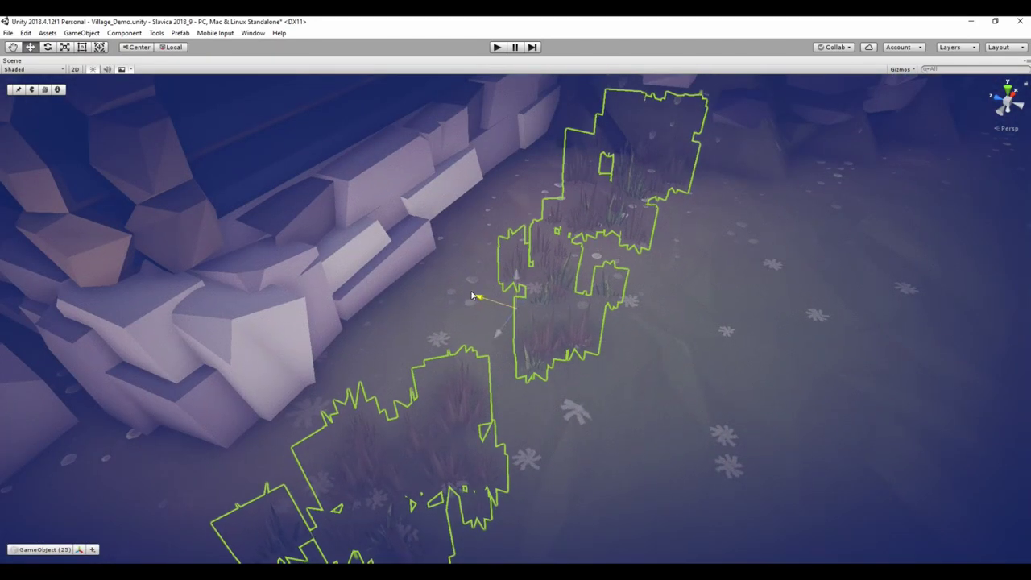
left_click_drag(473, 296, 434, 212, "alt")
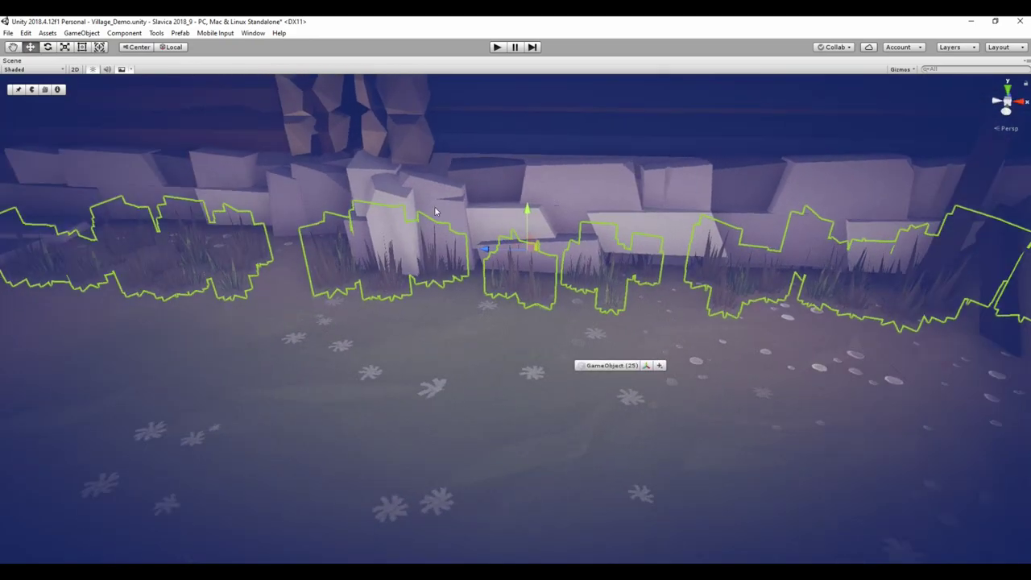
mouse_move(474, 255)
left_mouse_down("alt")
mouse_move(614, 386)
mouse_move(676, 395)
left_mouse_up("alt")
Box-select several grass clumps in the row, frame them, then undo back to one clump
left_click_drag(167, 171, 719, 484)
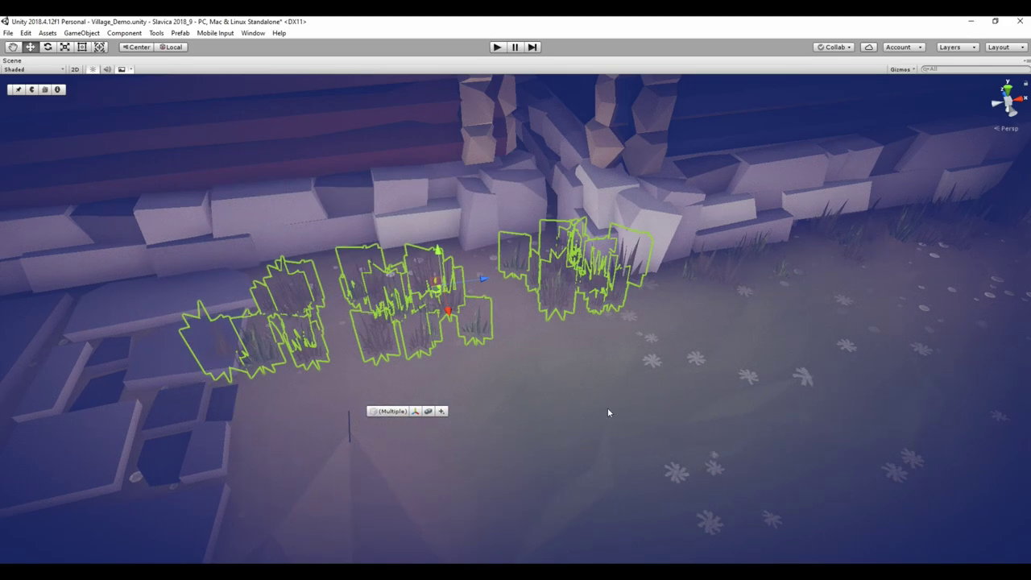
left_click_drag(608, 408, 359, 332, "alt")
key("f")
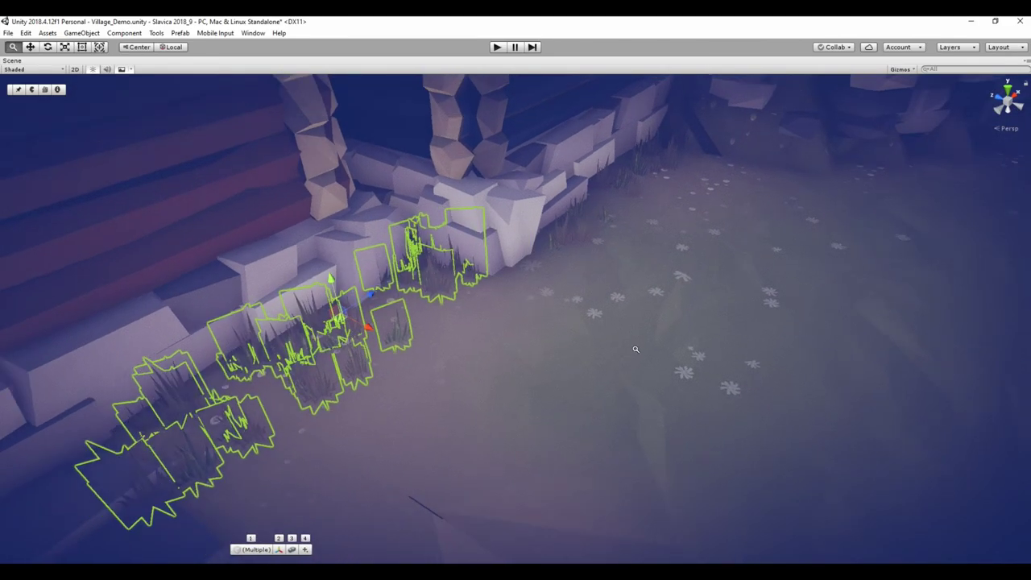
left_click_drag(553, 362, 543, 380, "alt")
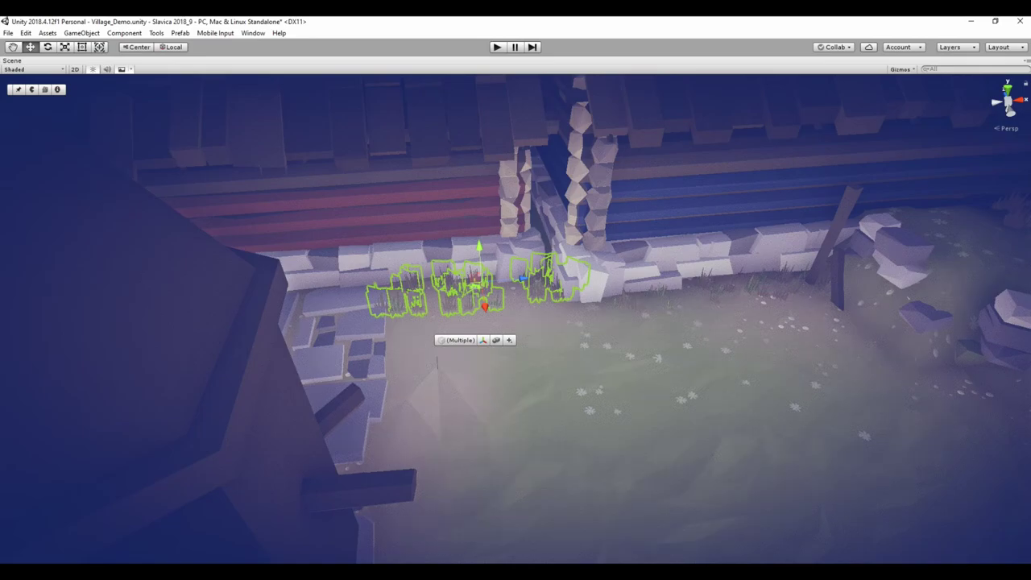
key("ctrl+z")
key("f")
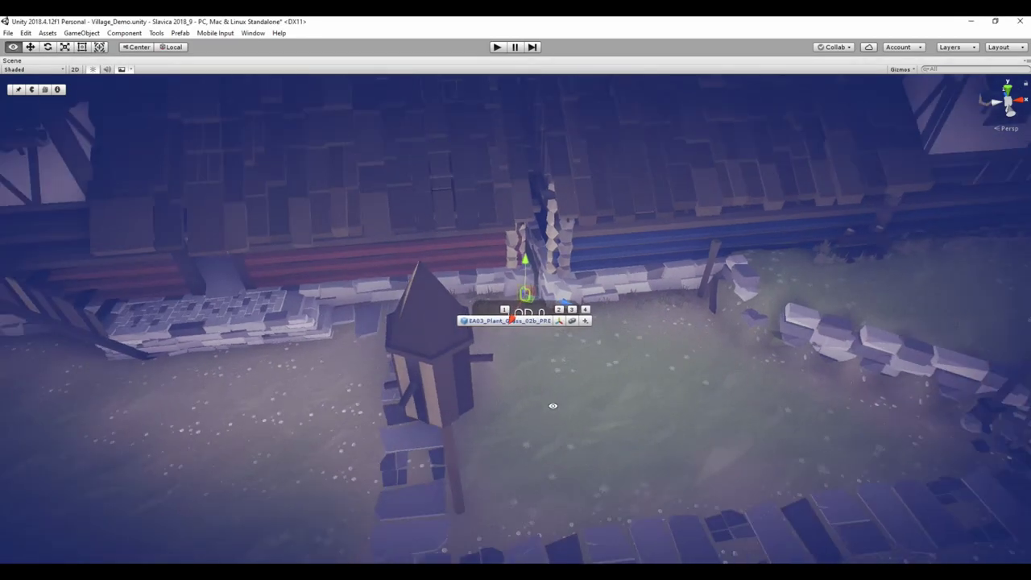
left_click_drag(607, 442, 553, 378, "alt")
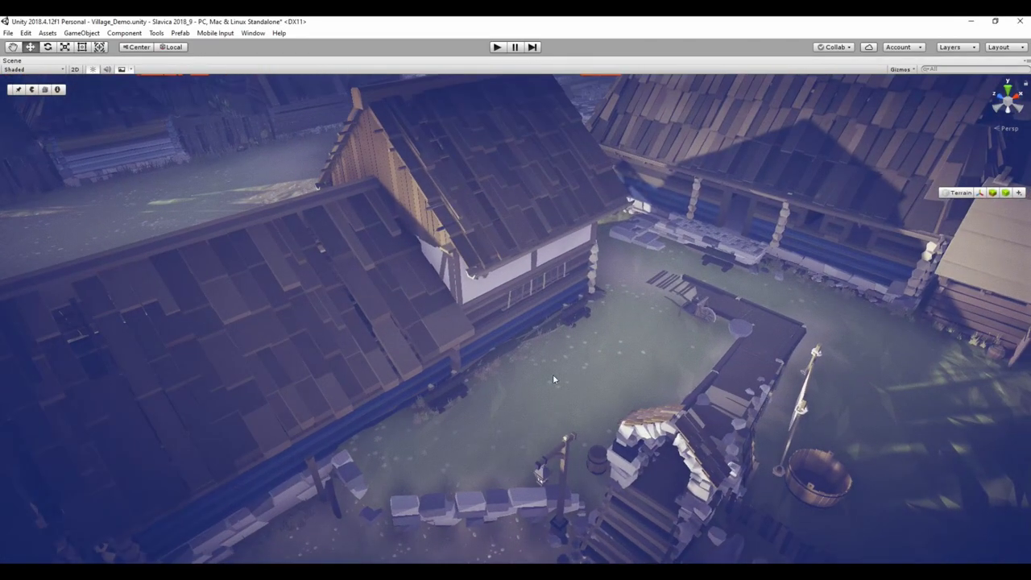
Select parent GameObject (26) via MonKey's Select Parents and move it to the picket fence
key("grave")
type("s")
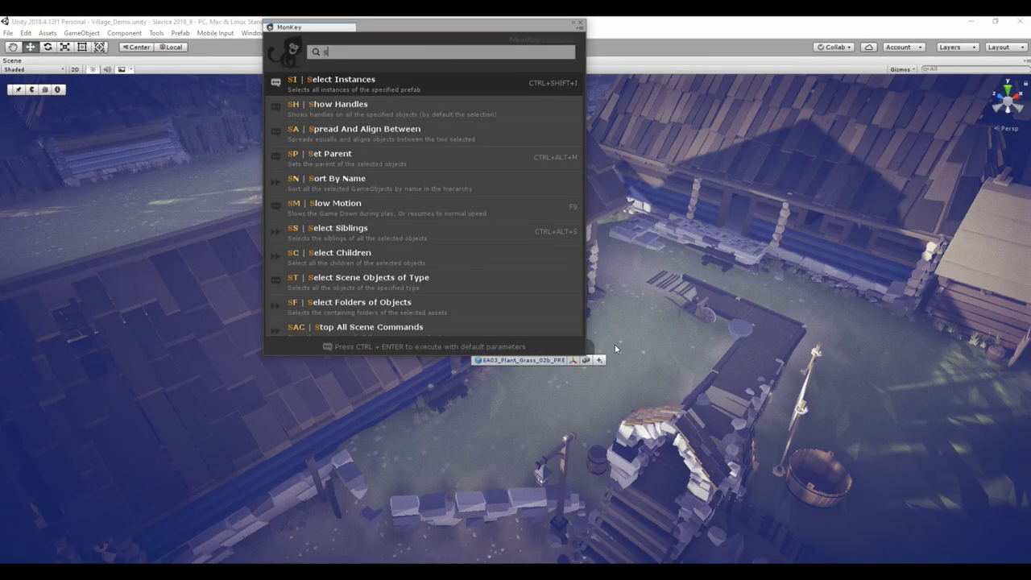
type("pa")
key("Return")
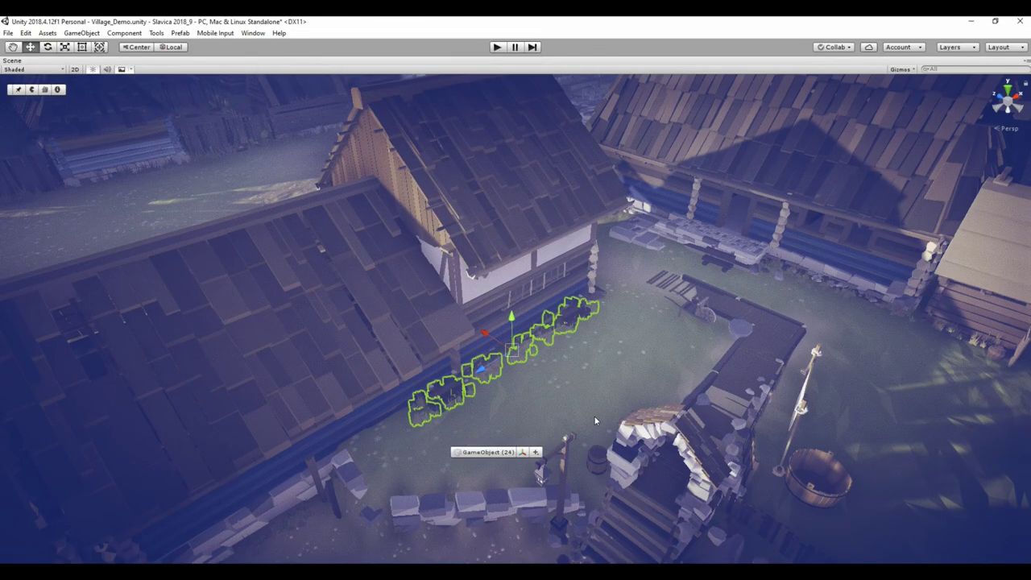
mouse_move(601, 410)
left_mouse_down()
mouse_move(647, 329)
mouse_move(631, 360)
left_mouse_up()
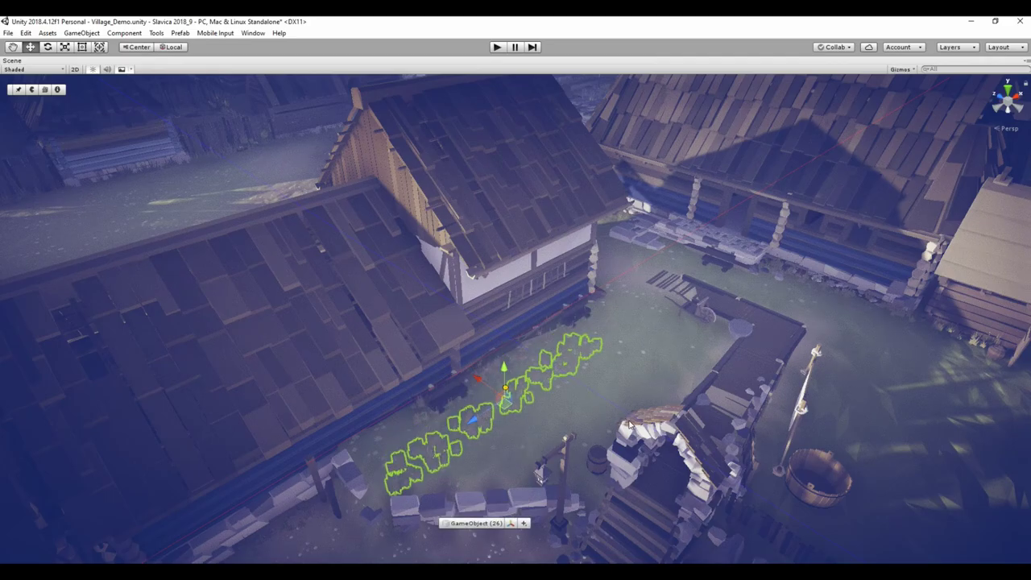
left_click_drag(631, 424, 573, 377, "alt")
mouse_move(641, 389)
left_mouse_down()
mouse_move(383, 369)
mouse_move(475, 304)
mouse_move(496, 329)
mouse_move(537, 323)
mouse_move(468, 324)
mouse_move(584, 360)
mouse_move(482, 429)
mouse_move(556, 300)
mouse_move(855, 137)
left_mouse_up()
mouse_move(734, 241)
left_mouse_down()
mouse_move(698, 297)
mouse_move(745, 205)
left_mouse_up()
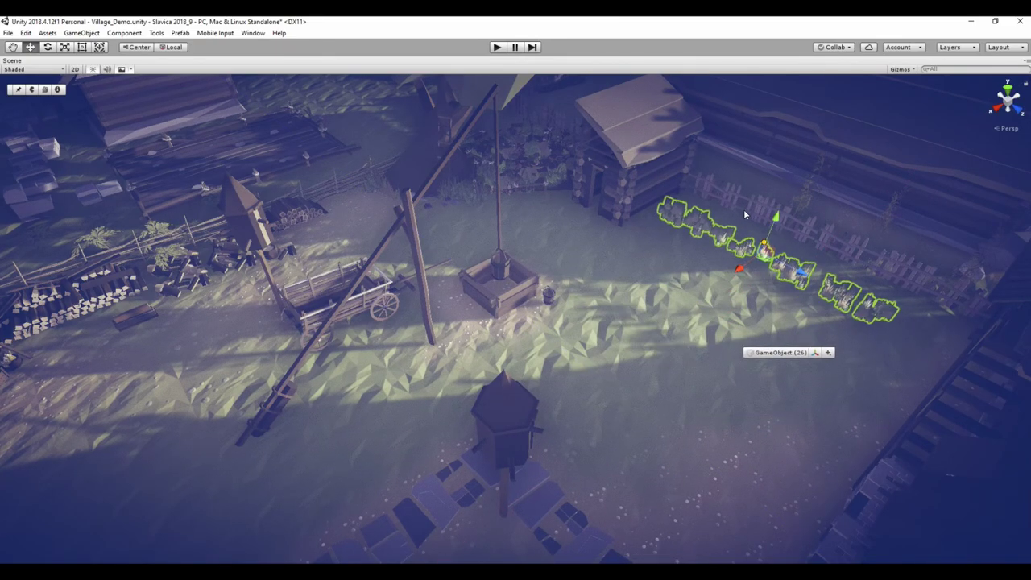
Frame grass row GameObject (27) along the picket fence and orbit in to inspect it
key("f")
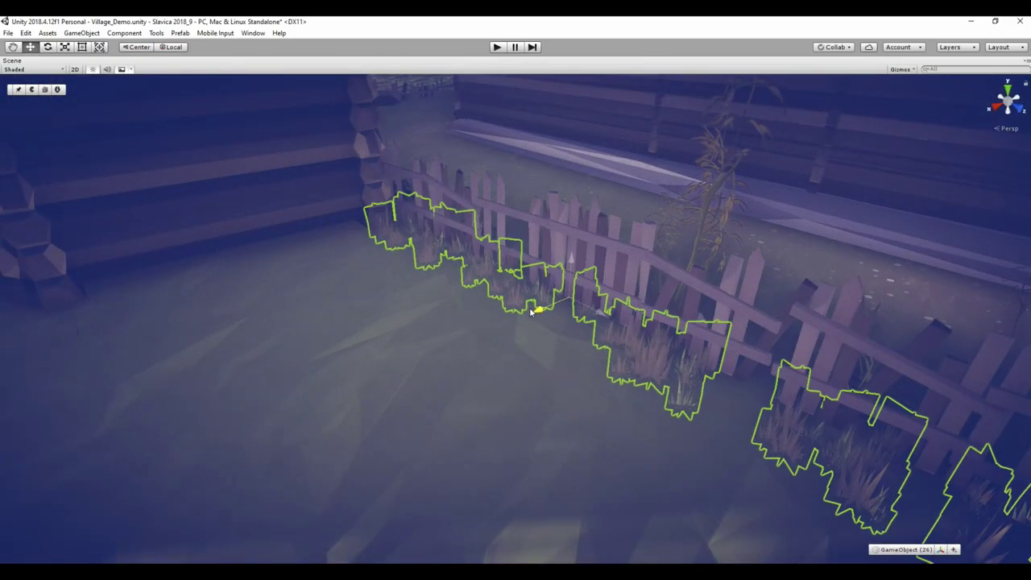
mouse_move(560, 313)
left_mouse_down("alt")
mouse_move(722, 348)
mouse_move(465, 376)
left_mouse_up("alt")
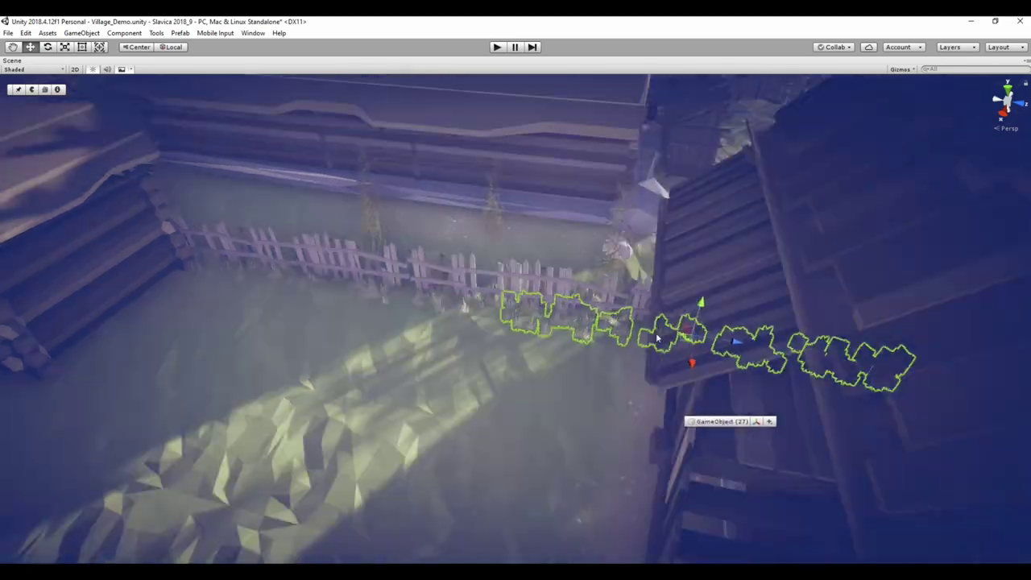
mouse_move(452, 293)
left_mouse_down("alt")
mouse_move(774, 320)
mouse_move(529, 339)
left_mouse_up("alt")
Switch to the Rotate tool and view GameObject (29) lining the house's stone base
key("e")
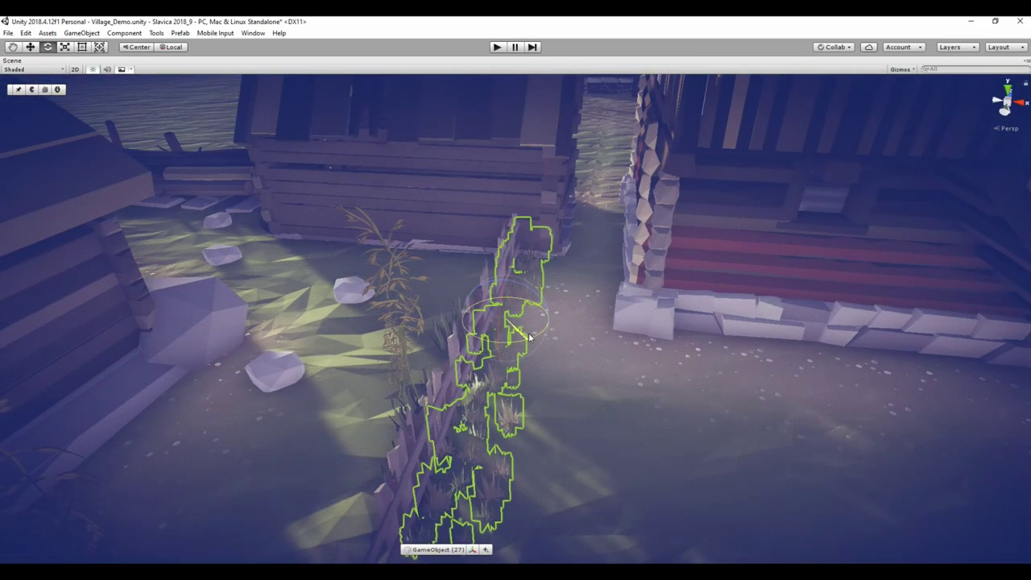
left_click_drag(848, 345, 623, 337, "alt")
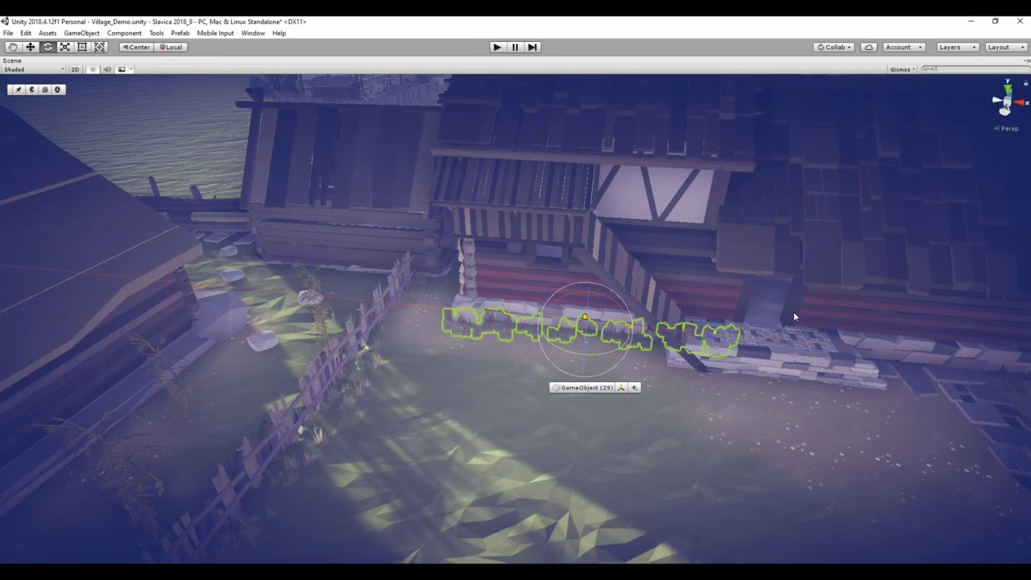
left_click_drag(794, 317, 627, 329, "alt")
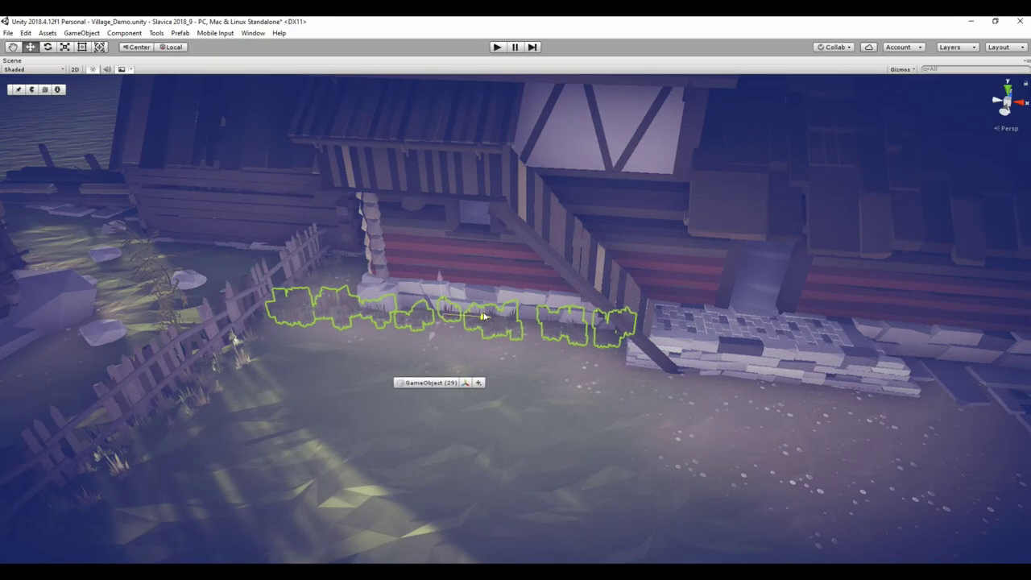
mouse_move(556, 321)
left_mouse_down("alt")
mouse_move(603, 343)
mouse_move(385, 301)
left_mouse_up("alt")
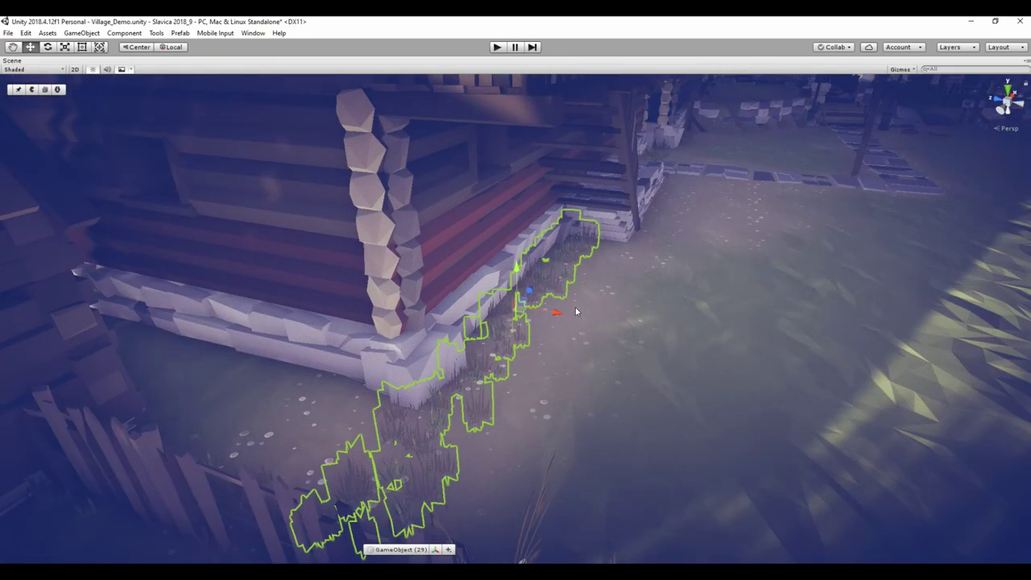
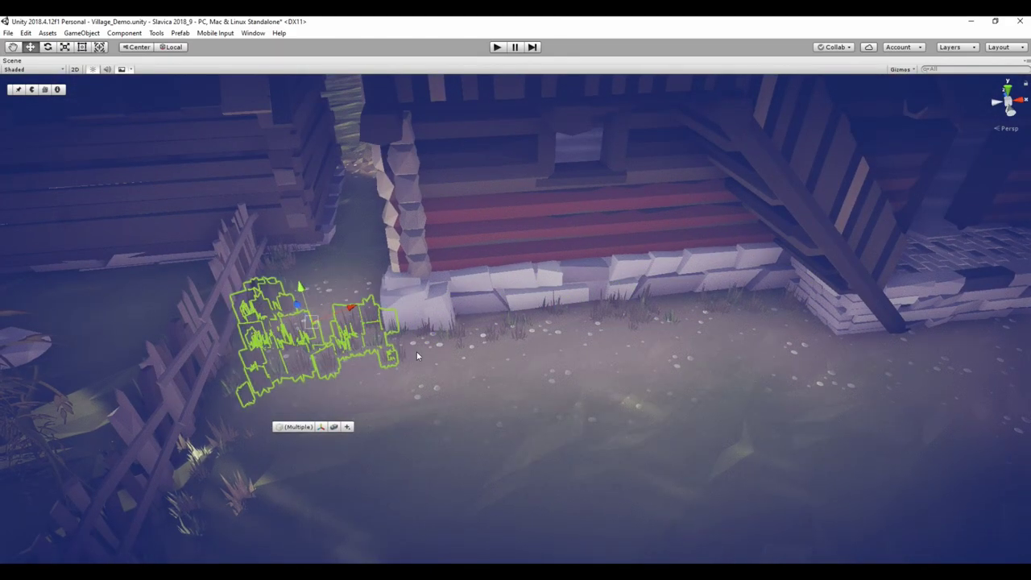
Shift a grass cluster along the fence and scale it wider
mouse_move(497, 387)
left_mouse_down()
mouse_move(537, 307)
mouse_move(535, 386)
left_mouse_up()
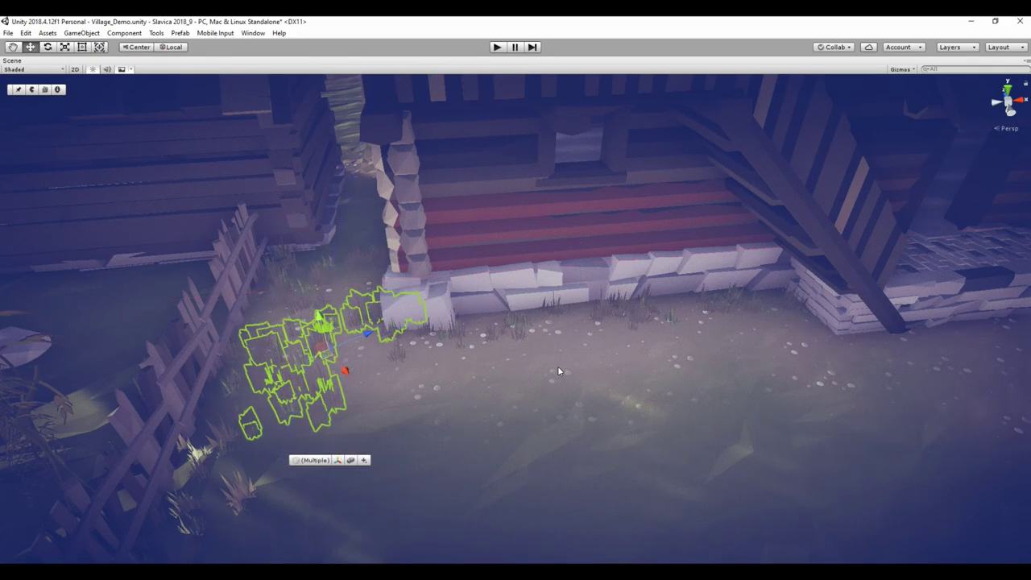
key("r")
mouse_move(569, 266)
left_mouse_down()
mouse_move(510, 377)
mouse_move(587, 358)
left_mouse_up()
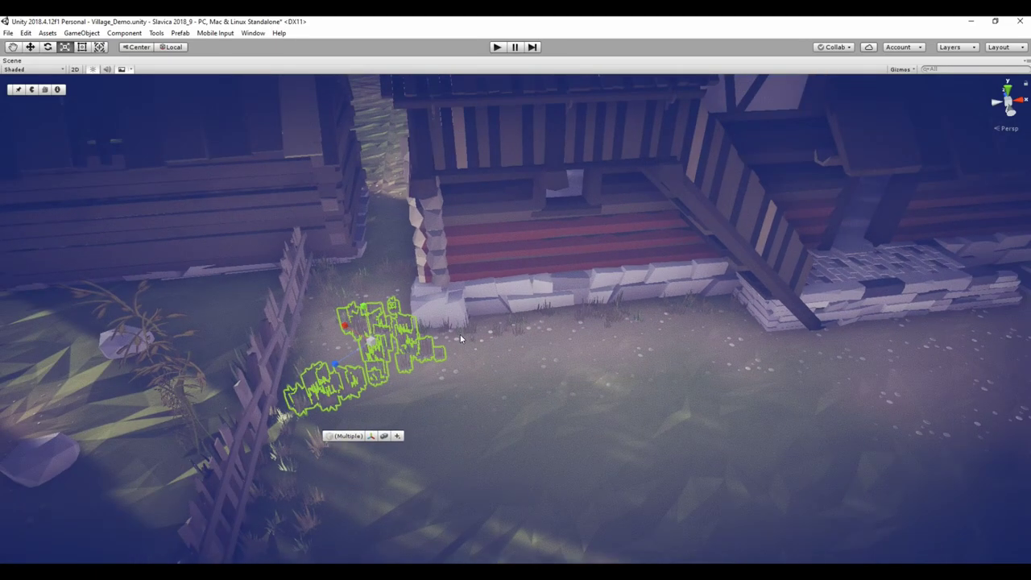
mouse_move(460, 334)
left_mouse_down()
mouse_move(814, 343)
mouse_move(814, 389)
mouse_move(875, 368)
mouse_move(847, 333)
mouse_move(482, 327)
mouse_move(525, 361)
mouse_move(492, 345)
left_mouse_up()
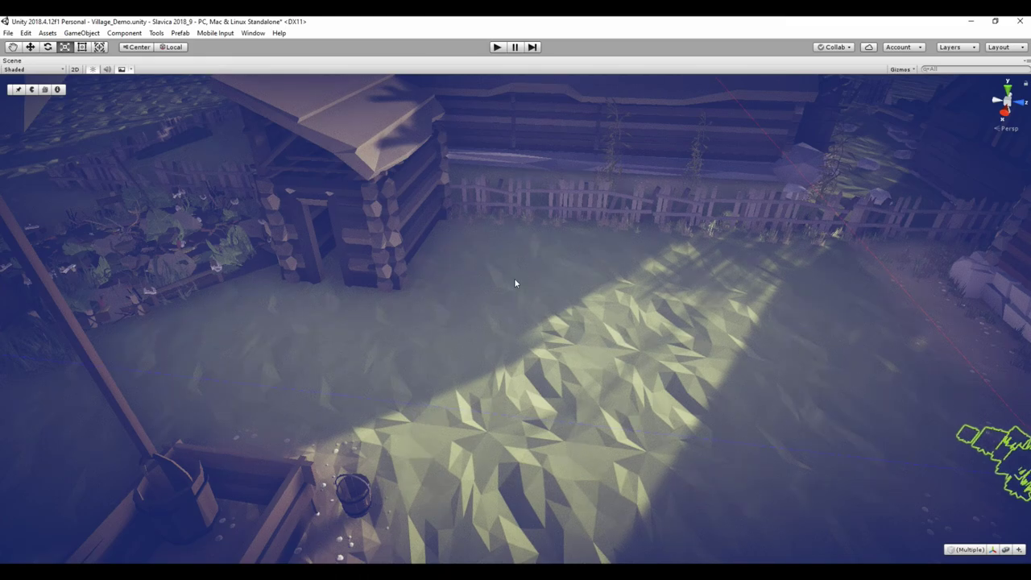
Move a grass cluster into the open yard beside the well box
left_click_drag(832, 428, 572, 322)
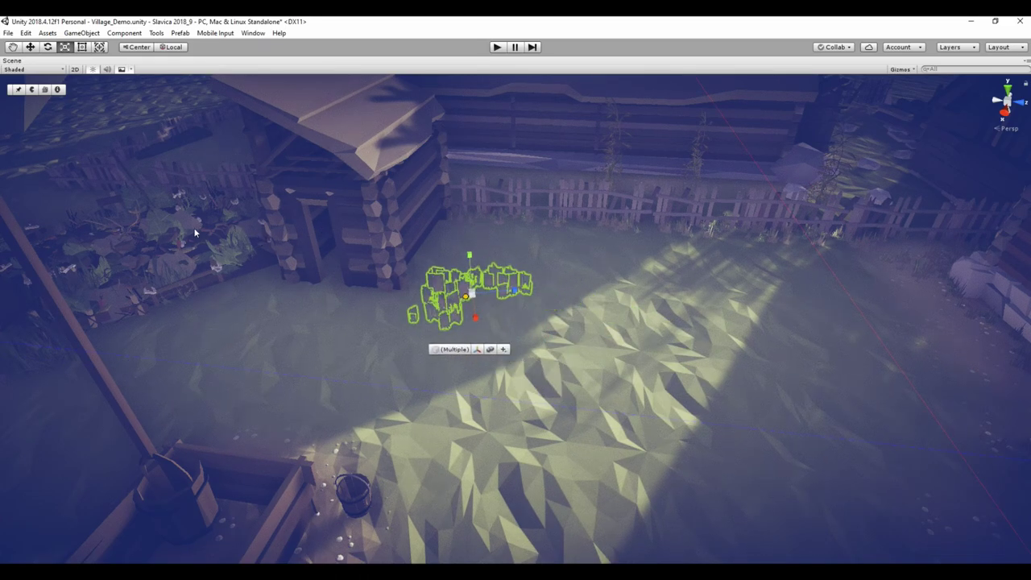
key("f")
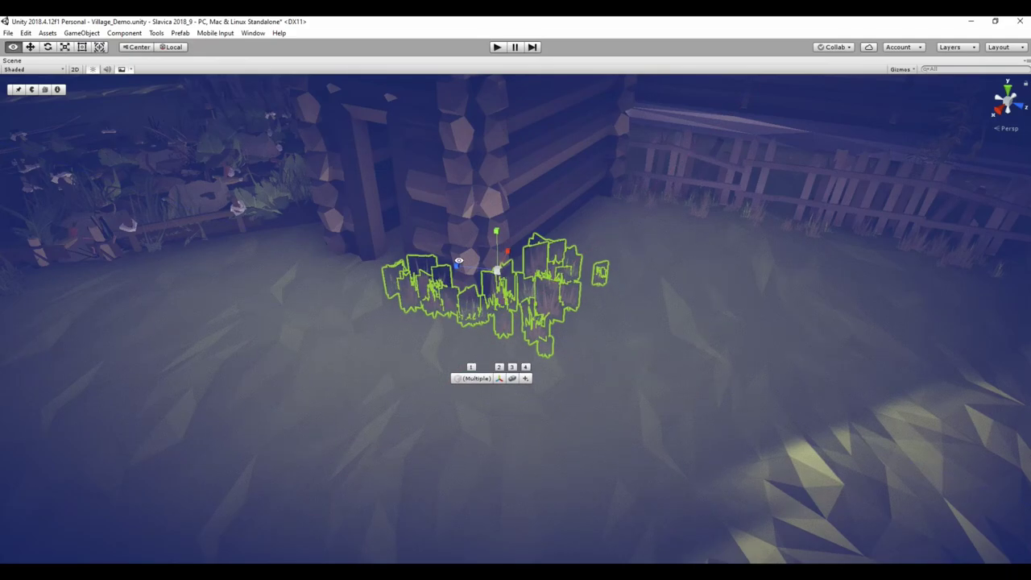
mouse_move(641, 266)
left_mouse_down("alt")
mouse_move(642, 326)
mouse_move(620, 282)
mouse_move(772, 343)
mouse_move(397, 372)
left_mouse_up("alt")
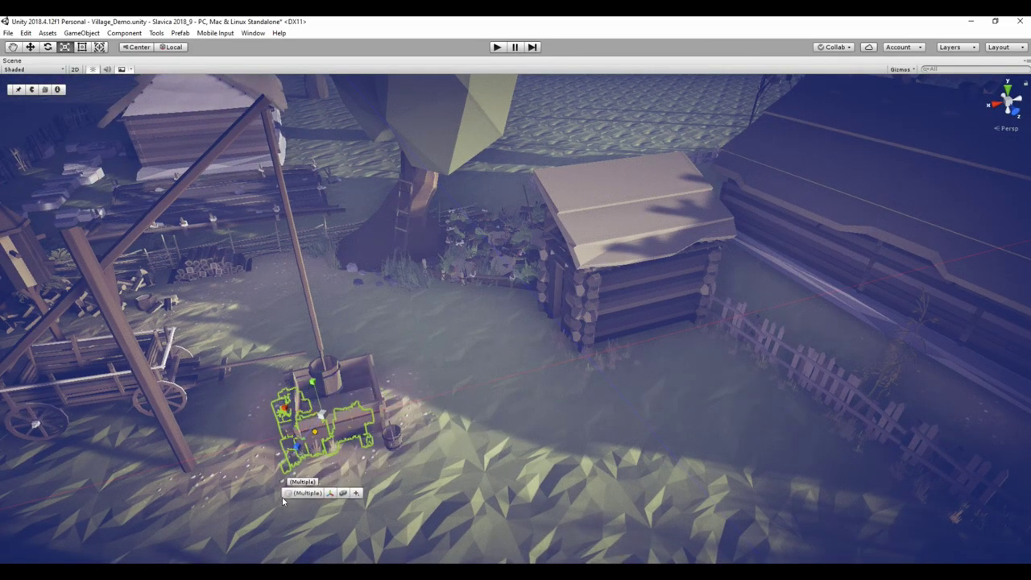
key("f")
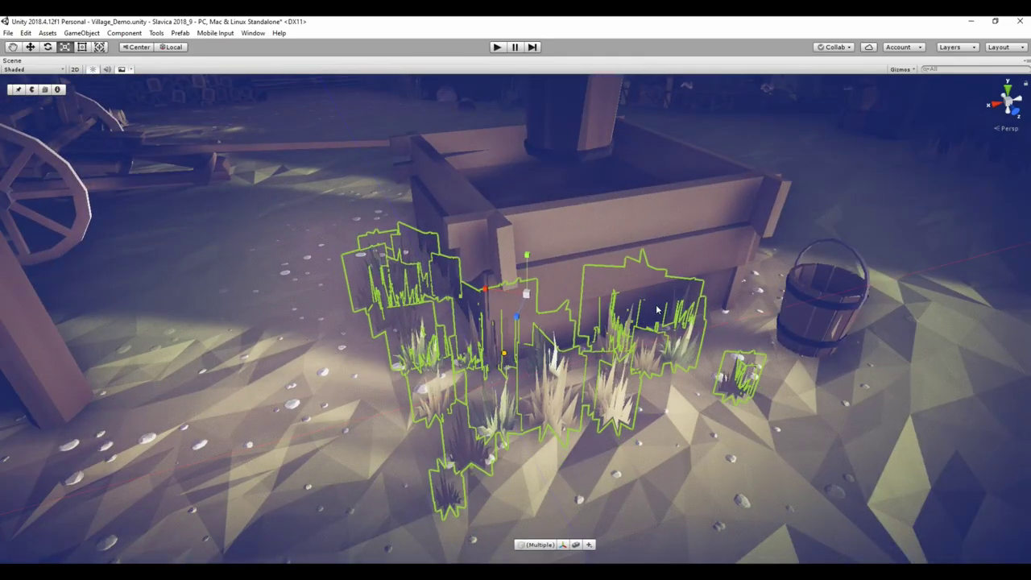
mouse_move(636, 354)
left_mouse_down("alt")
mouse_move(705, 353)
mouse_move(476, 348)
left_mouse_up("alt")
scroll(705, 352, "down", 10)
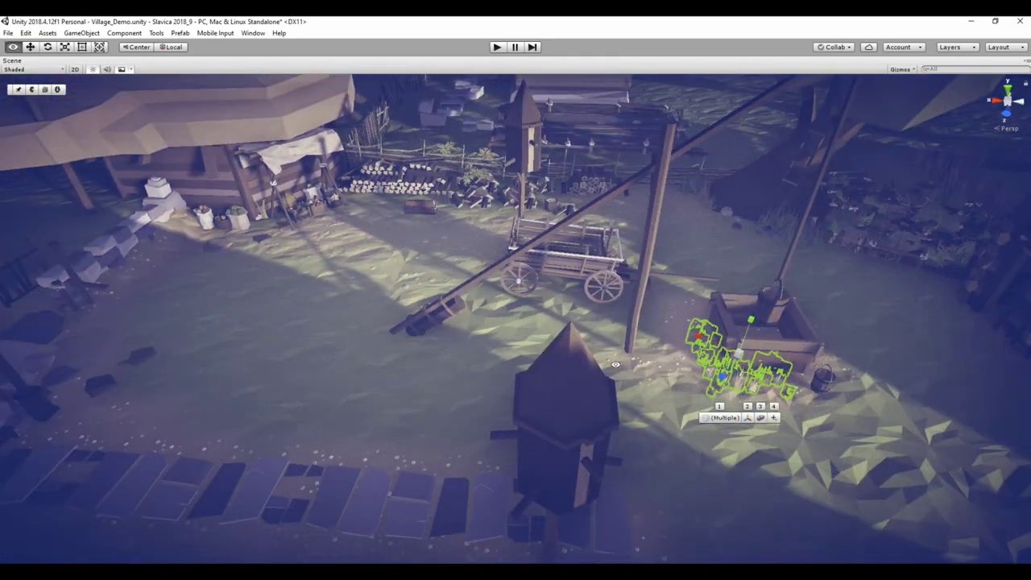
left_click_drag(616, 364, 590, 398, "alt")
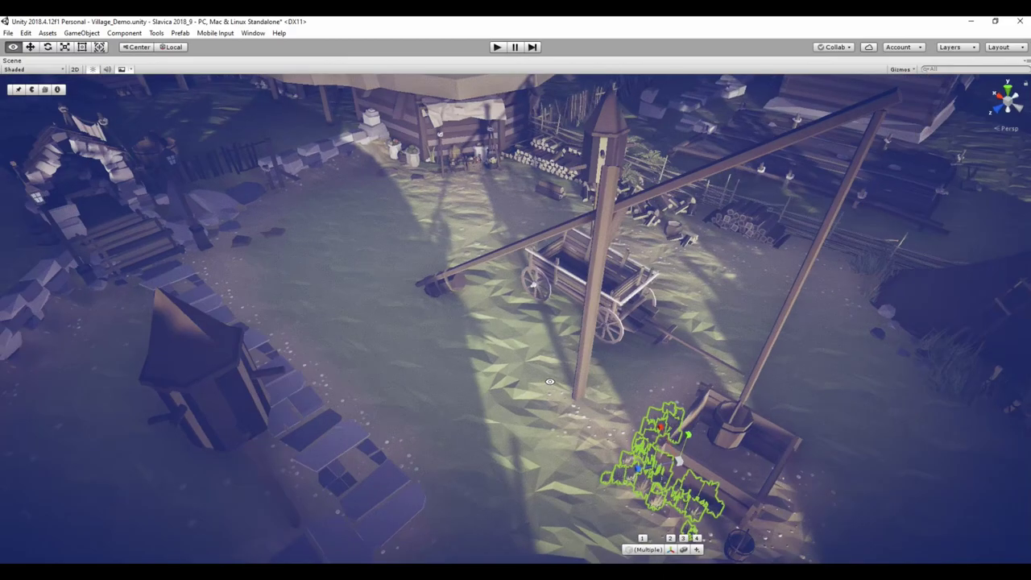
Reposition a grass cluster near the cart, then back toward the market stalls
left_click_drag(713, 411, 523, 334)
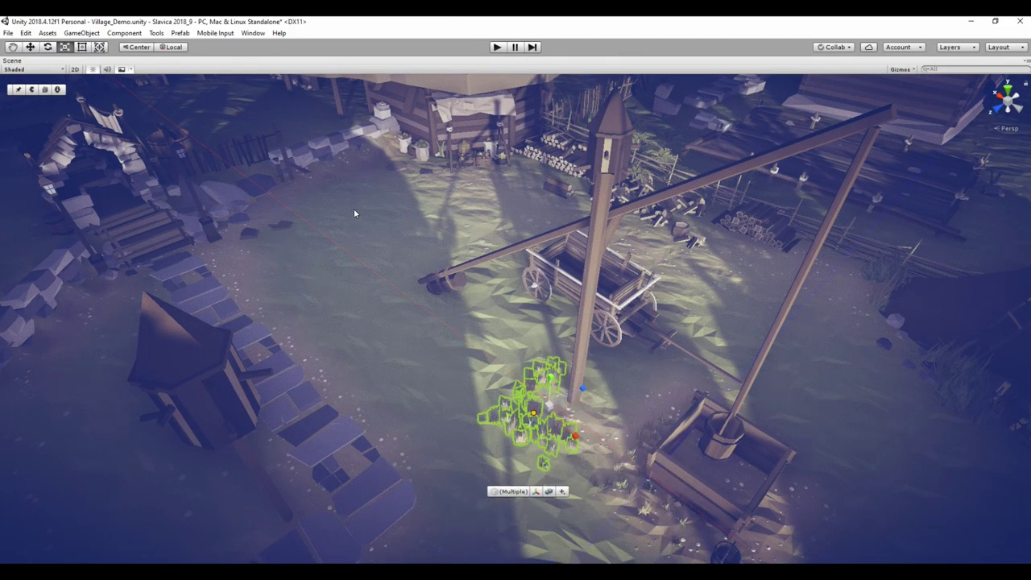
key("f")
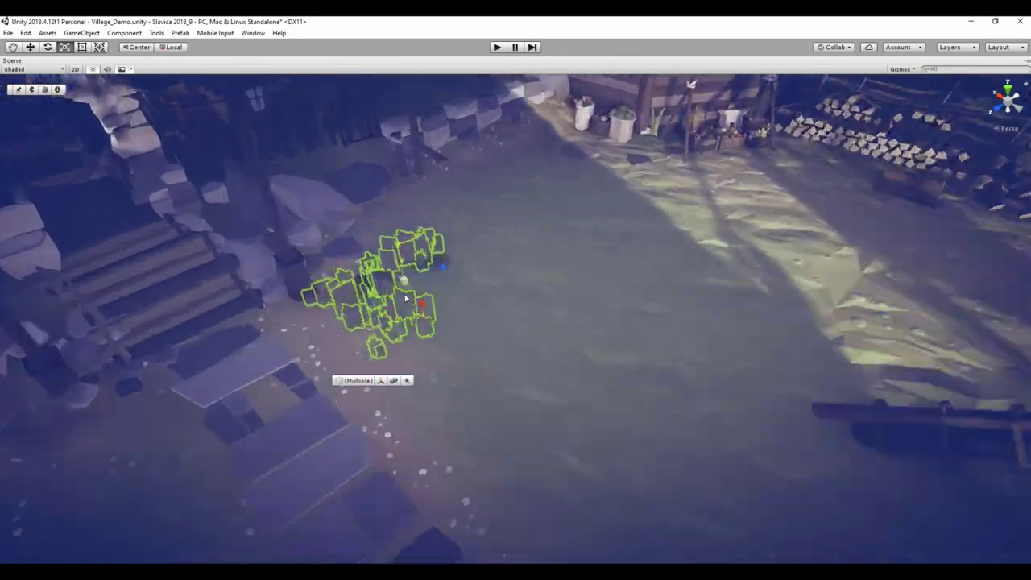
key("ctrl+z")
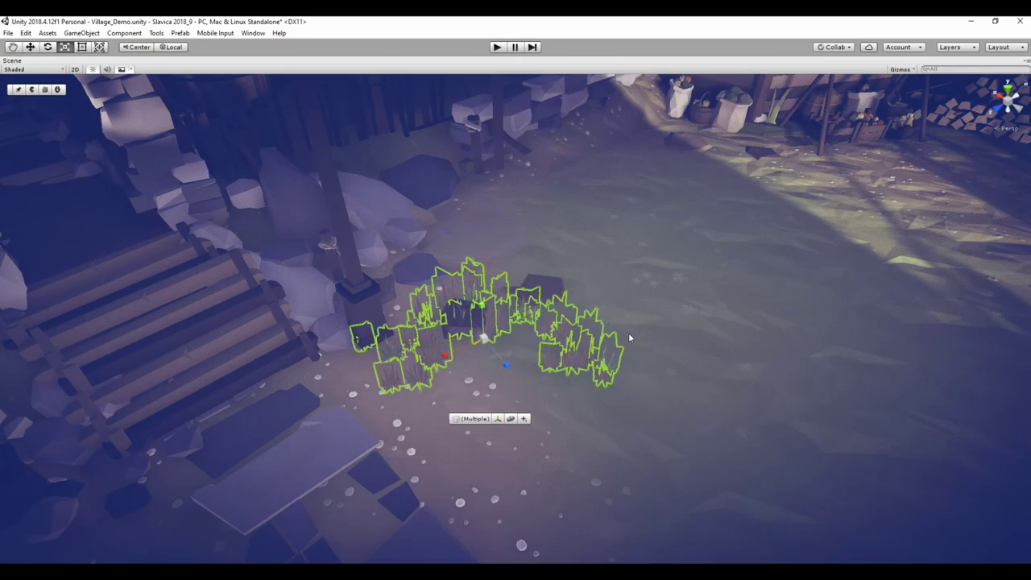
left_click_drag(558, 421, 811, 207)
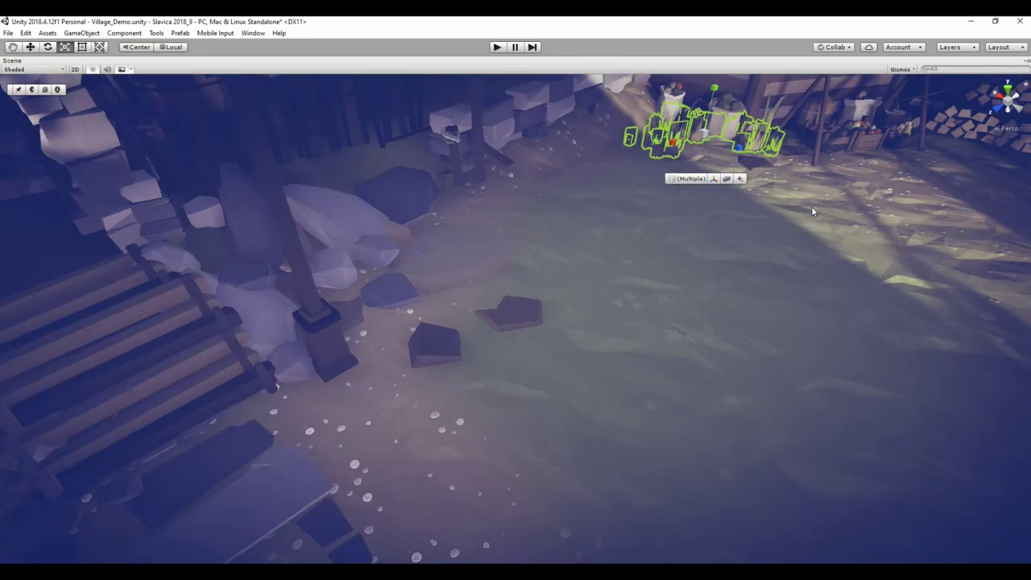
key("f")
mouse_move(600, 373)
left_mouse_down("alt")
mouse_move(617, 309)
mouse_move(593, 287)
left_mouse_up("alt")
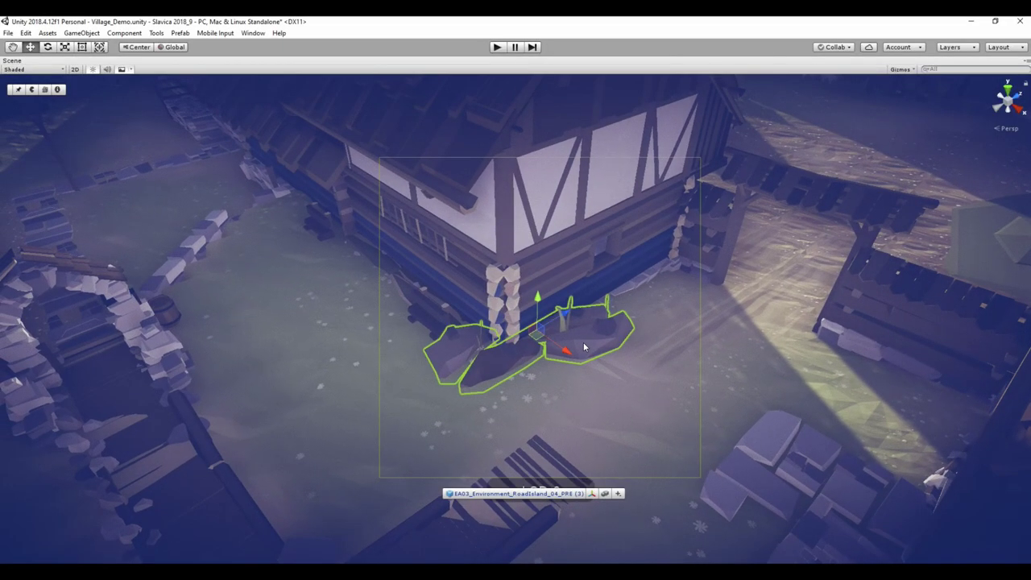
Place a RoadIsland_09 rock strip against the house wall
key("f")
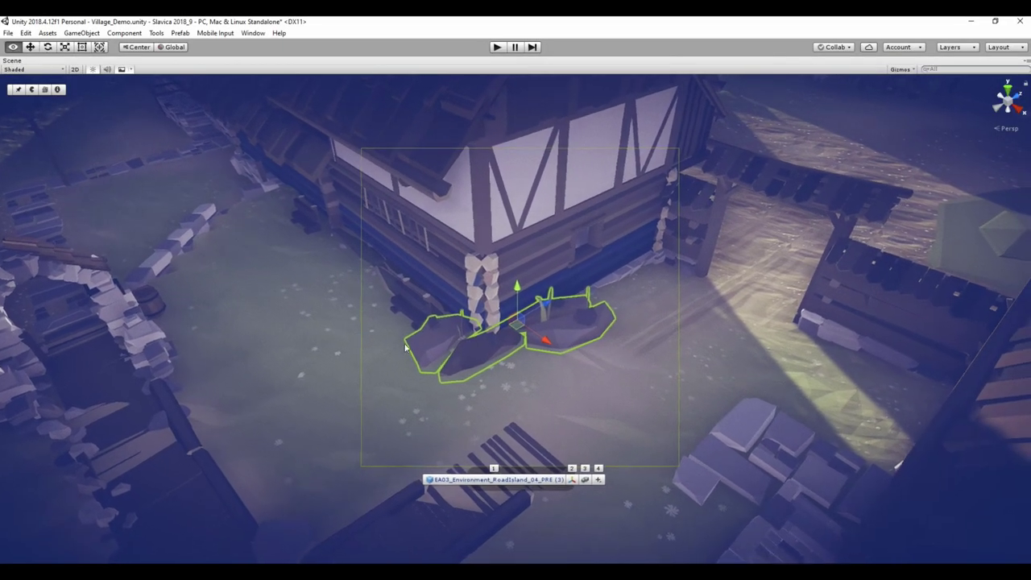
scroll(647, 336, "down", 2)
left_click_drag(595, 357, 540, 338, "alt")
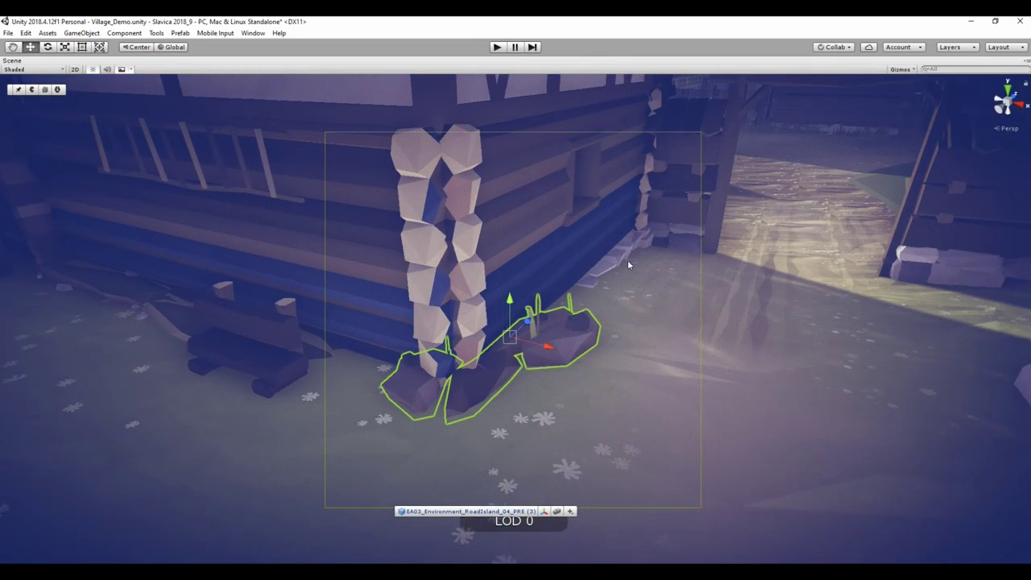
left_click_drag(628, 260, 612, 333, "alt")
key("r")
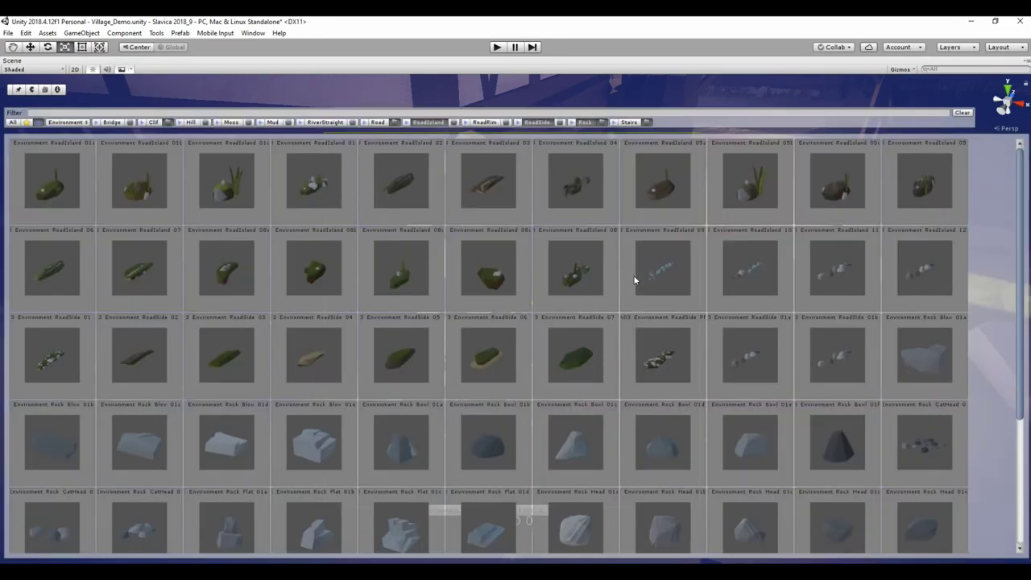
left_click(612, 295)
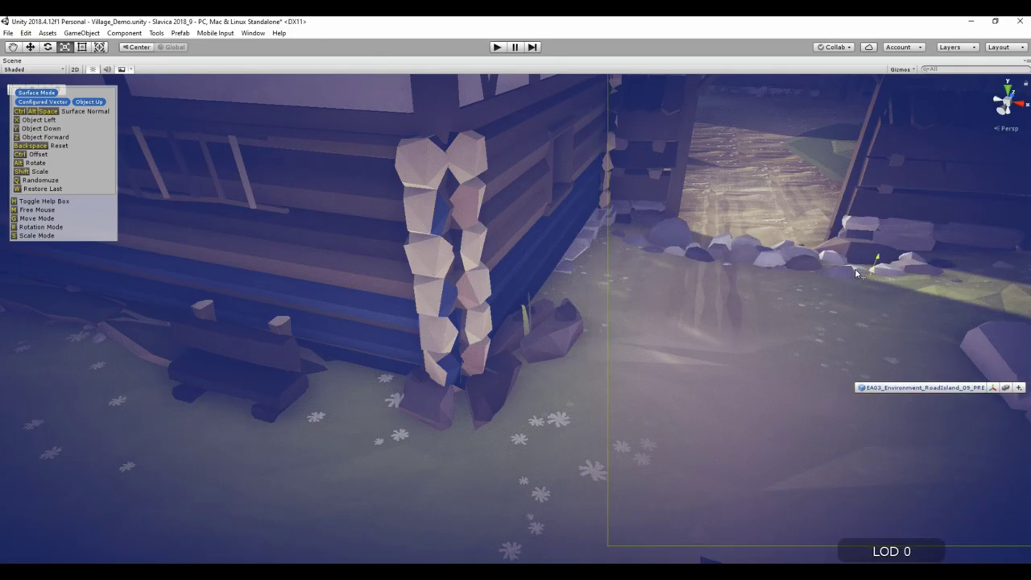
left_click(858, 266)
key("f")
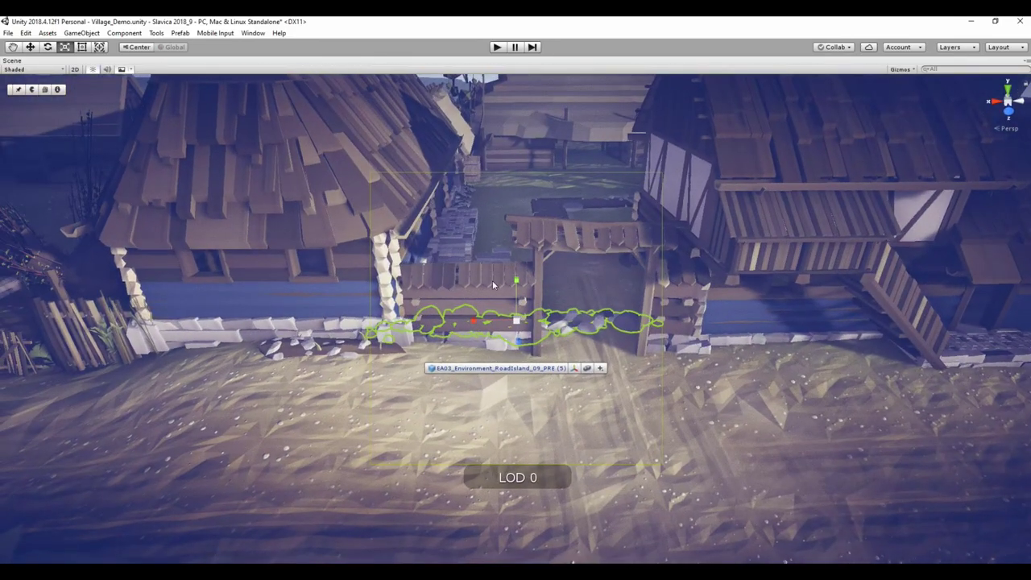
Shrink and raise the rock strip along the wall base, then pick RoadIsland 01c
left_click_drag(711, 314, 722, 273, "alt")
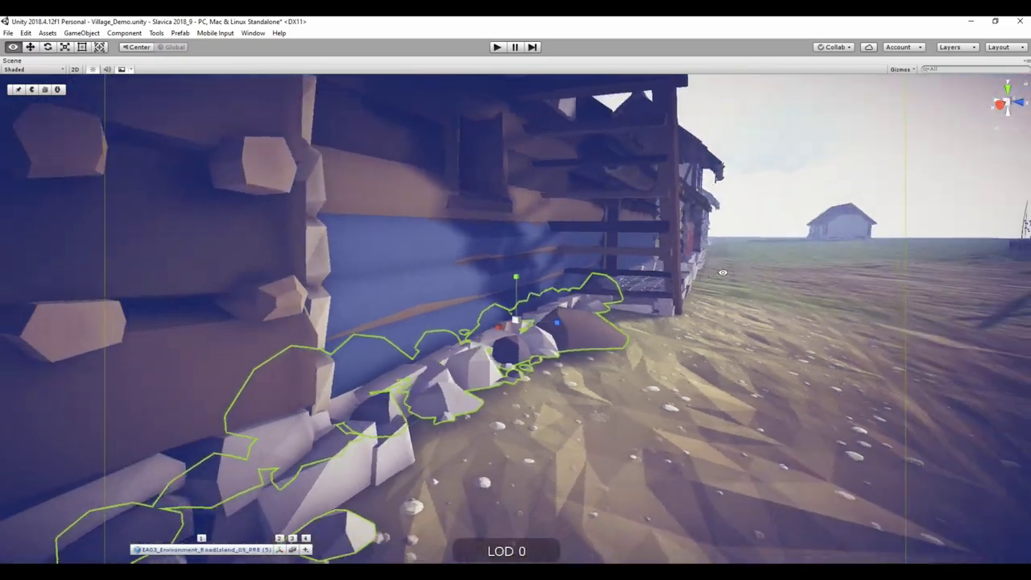
key("r")
mouse_move(516, 276)
left_mouse_down()
mouse_move(540, 357)
mouse_move(545, 347)
left_mouse_up()
key("w")
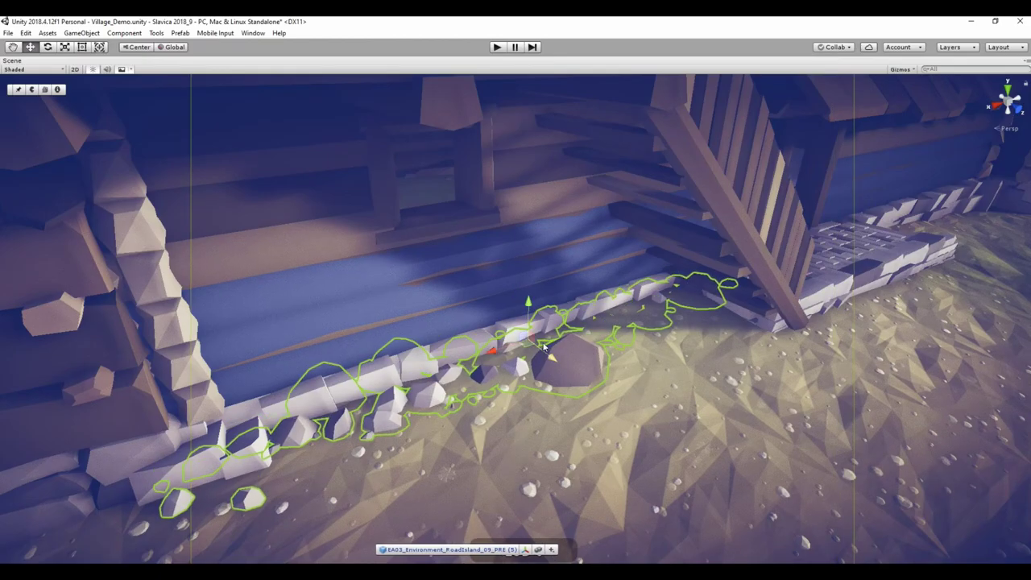
left_click_drag(534, 311, 529, 299)
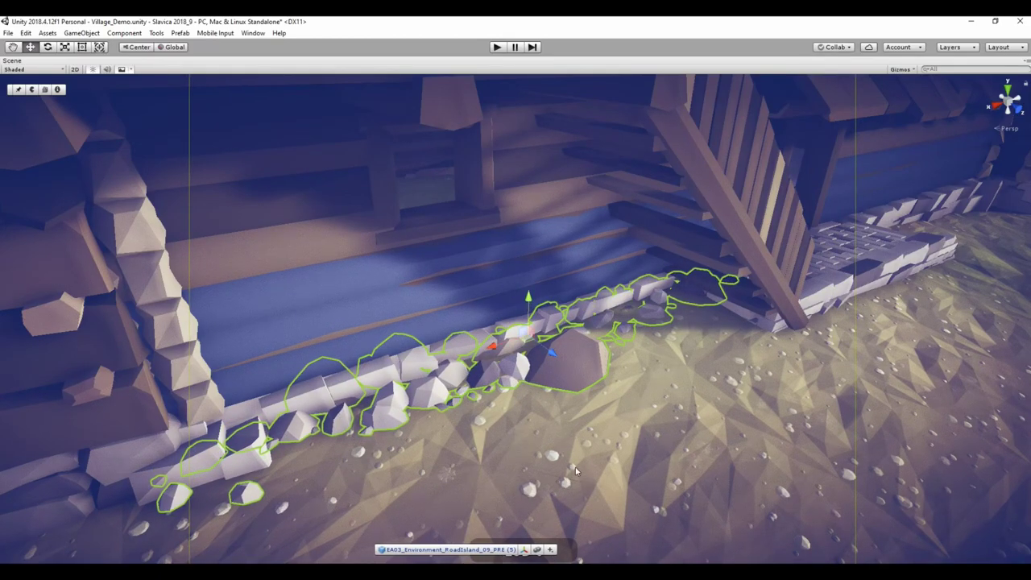
mouse_move(576, 472)
left_mouse_down("alt")
mouse_move(681, 291)
mouse_move(488, 348)
left_mouse_up("alt")
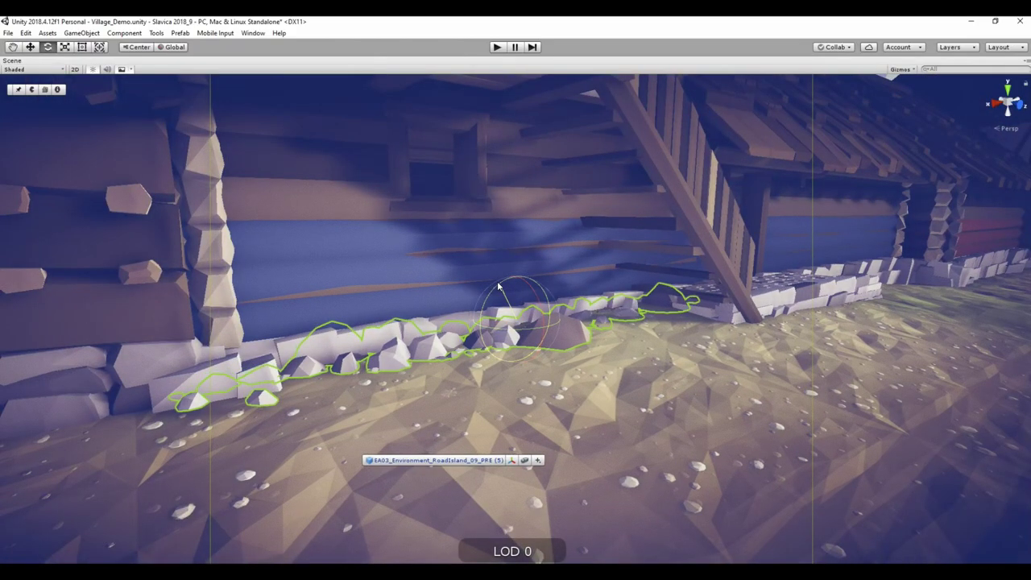
mouse_move(497, 286)
left_mouse_down("alt")
mouse_move(826, 340)
mouse_move(545, 386)
left_mouse_up("alt")
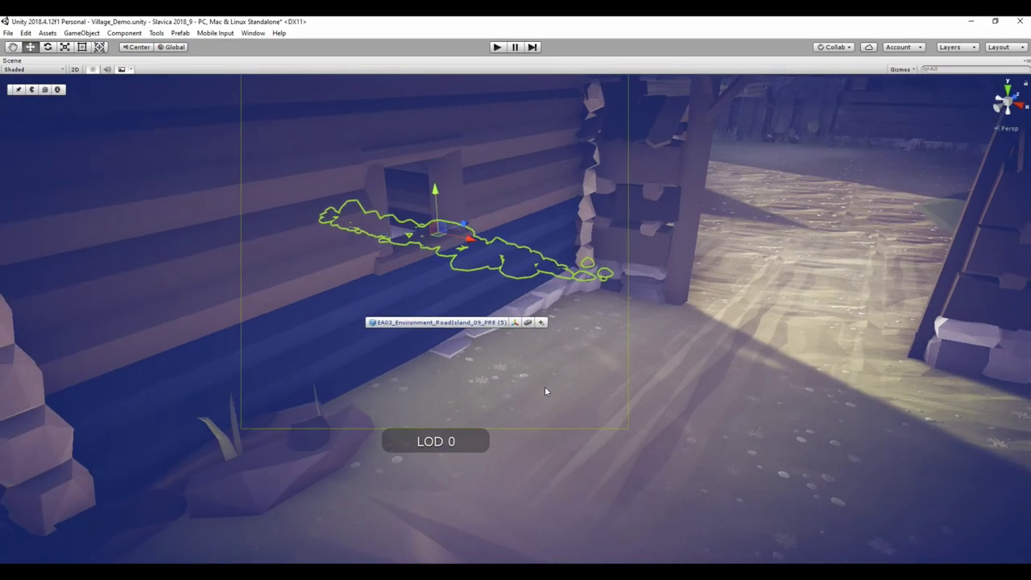
key("space")
left_click(211, 198)
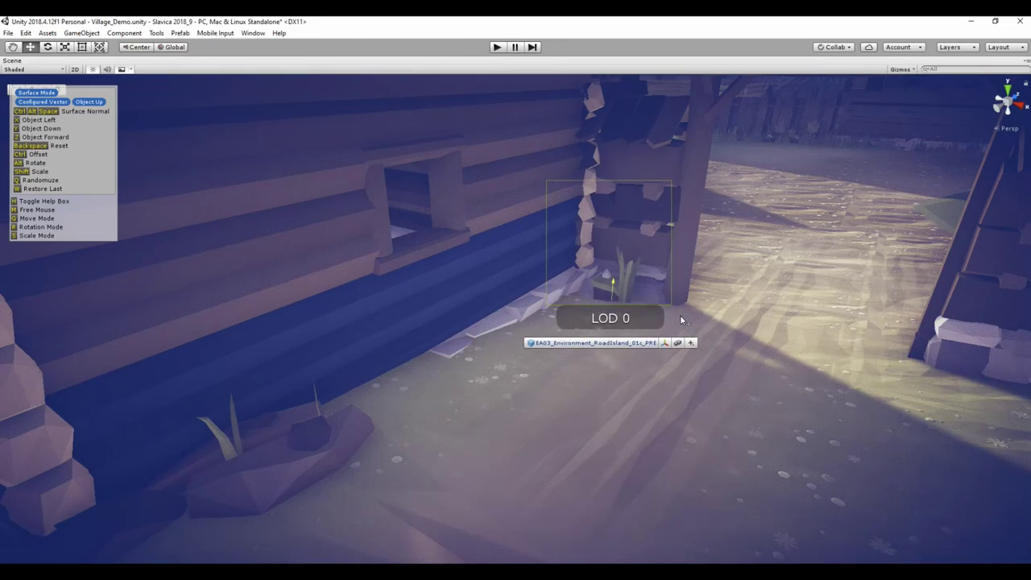
Place the RoadIsland 01c patch at the house corner and try RoadIsland 08
left_click(625, 318)
right_click_drag(624, 318, 585, 377)
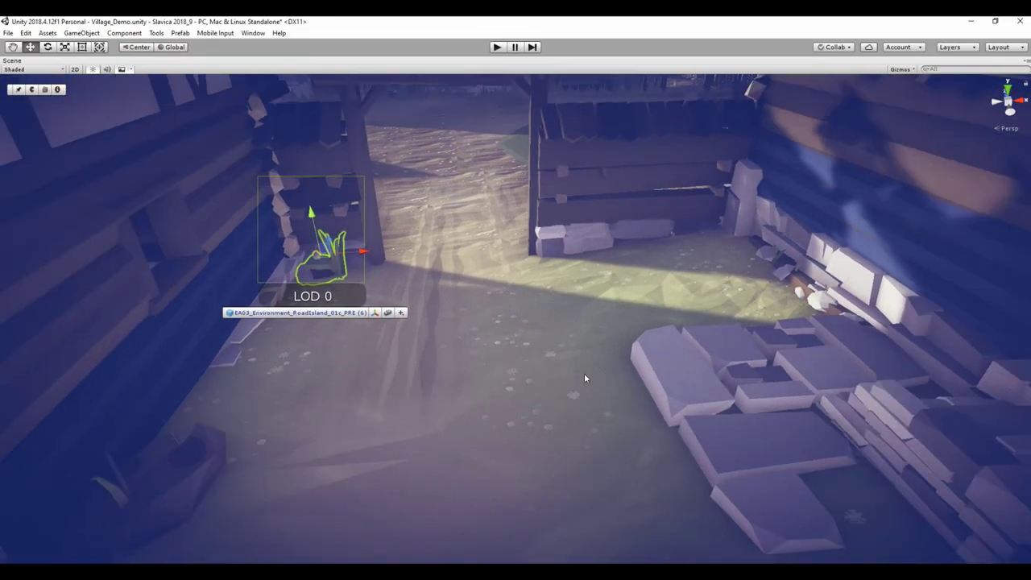
key("space")
left_click(567, 280)
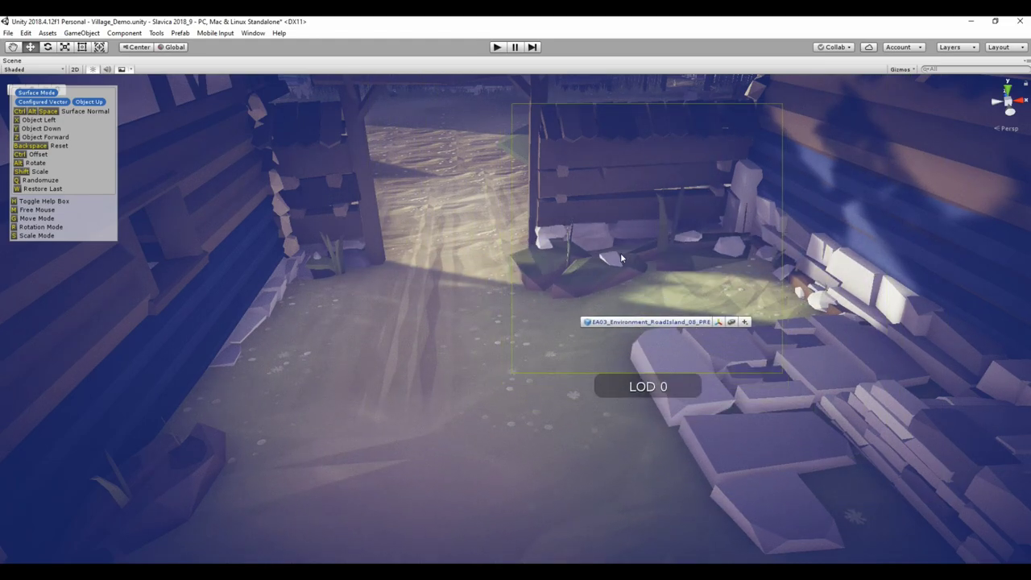
mouse_move(629, 240)
left_mouse_down("alt")
mouse_move(534, 334)
mouse_move(492, 279)
mouse_move(605, 389)
left_mouse_up("alt")
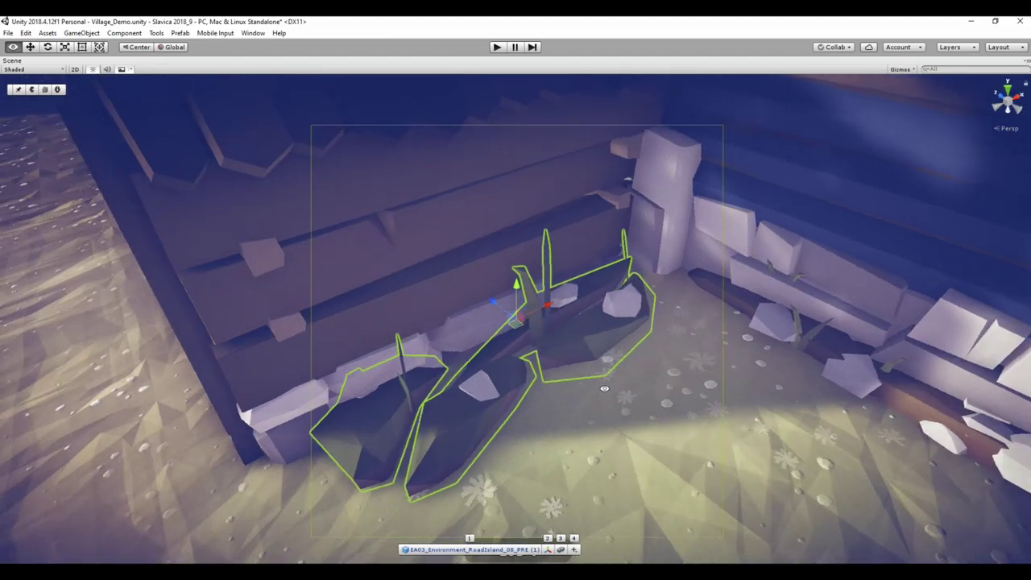
mouse_move(514, 327)
left_mouse_down("alt")
mouse_move(504, 339)
mouse_move(425, 256)
mouse_move(449, 267)
left_mouse_up("alt")
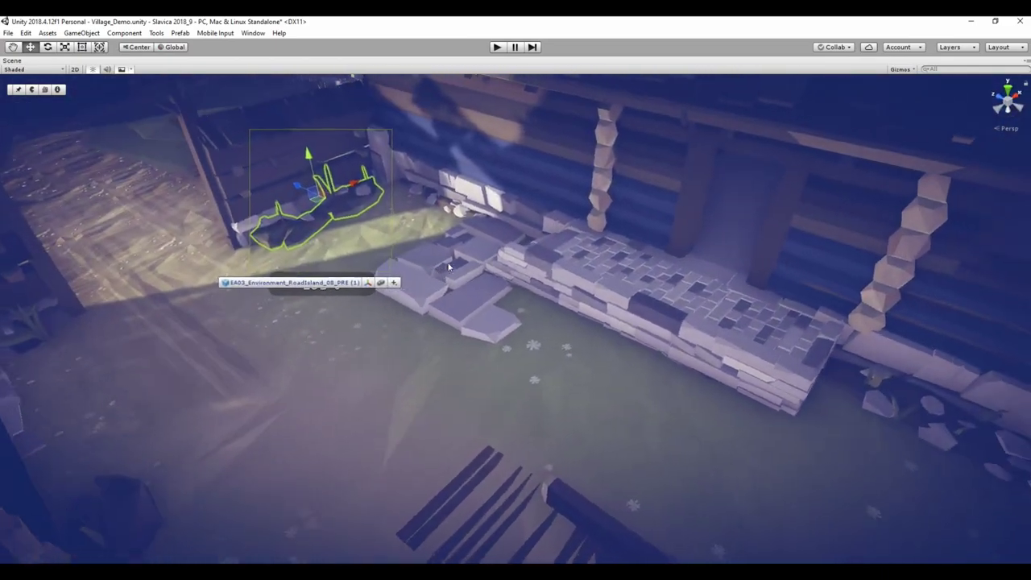
Lay a rotated RoadSide 02 mud strip along the stone wall base
key("space")
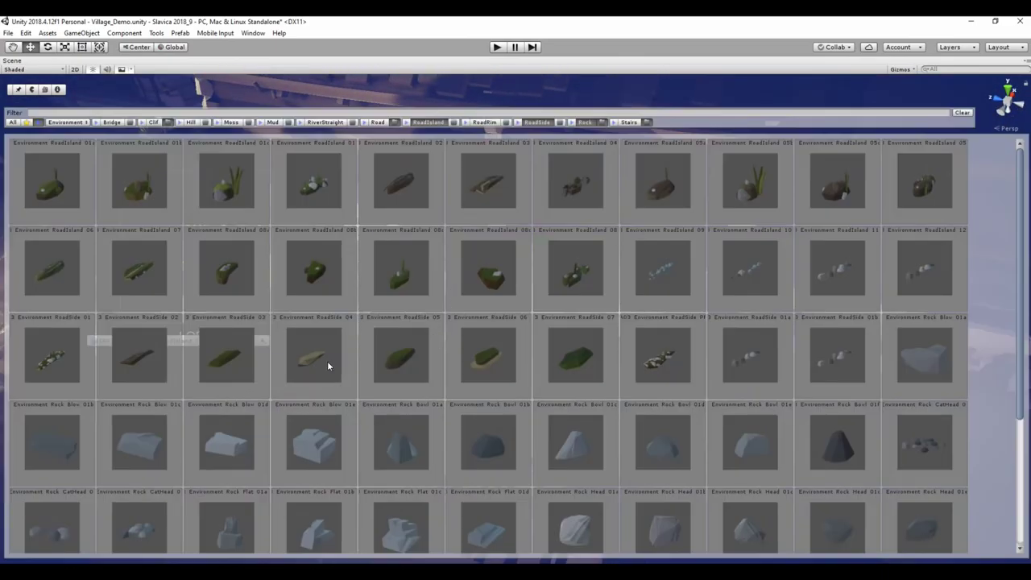
left_click(169, 353)
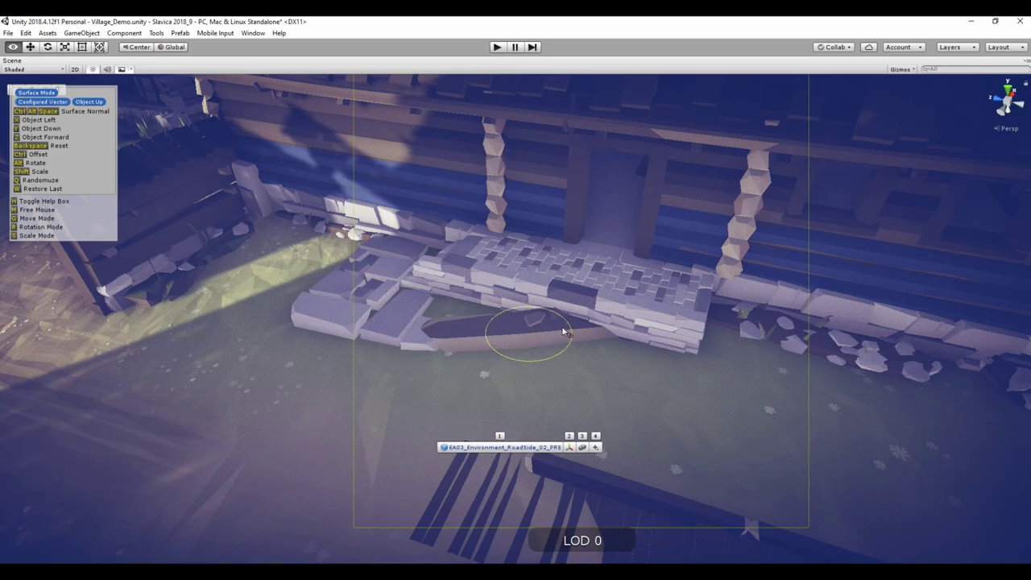
key("alt")
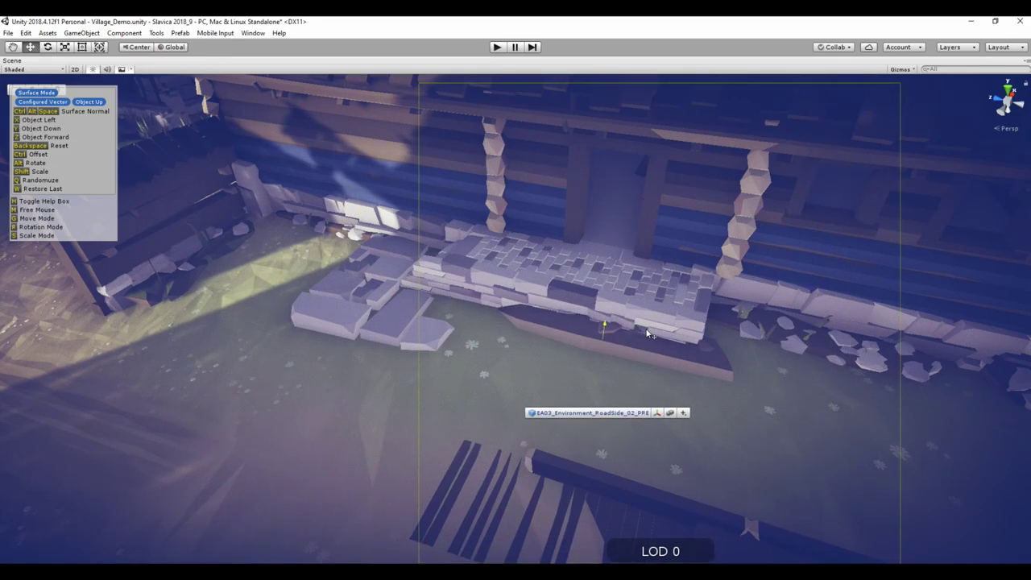
left_click(640, 334)
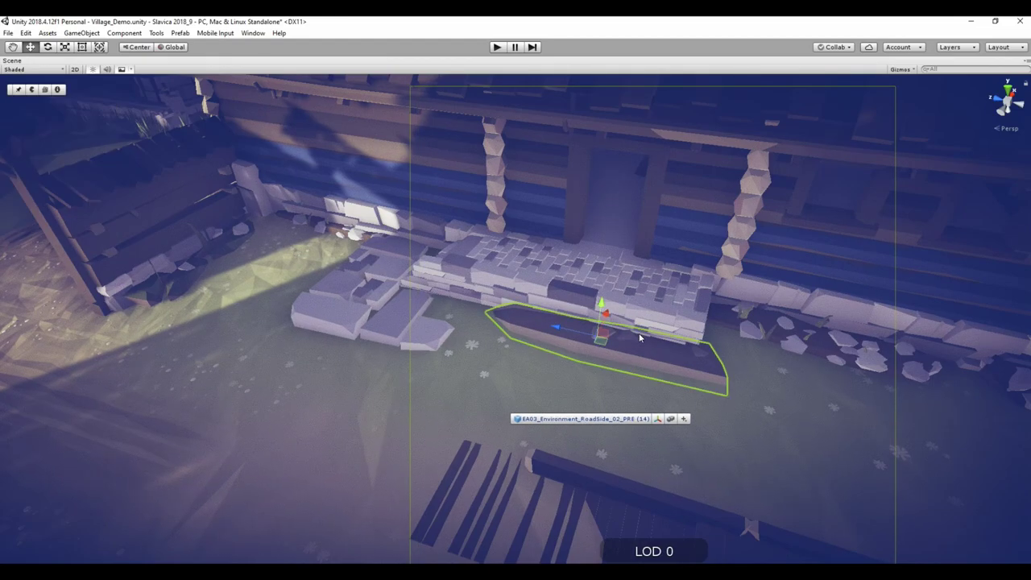
key("f")
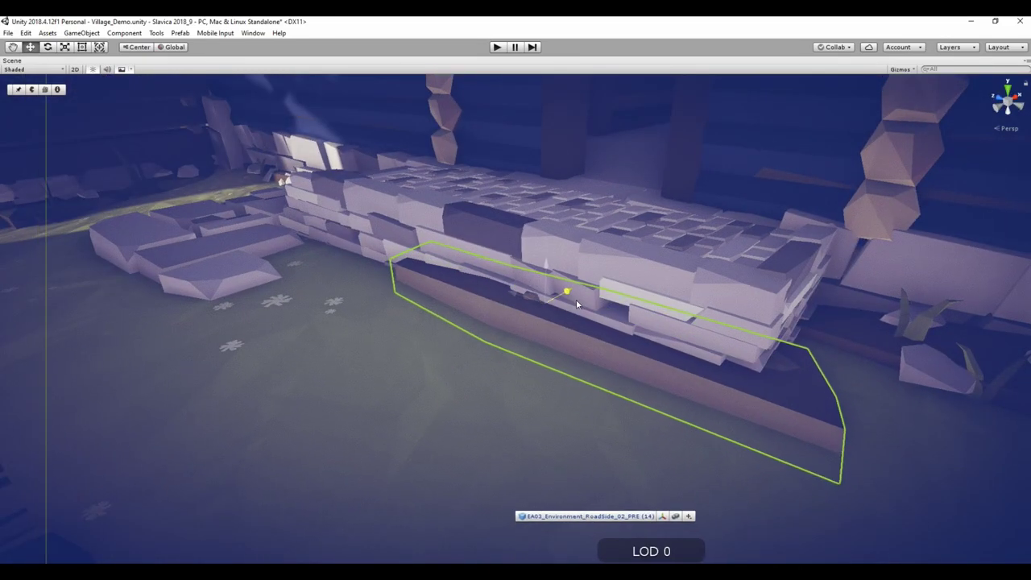
mouse_move(577, 304)
left_mouse_down("alt")
mouse_move(606, 338)
mouse_move(476, 377)
mouse_move(400, 380)
left_mouse_up("alt")
Scatter a ground-aligned Rock CatHead 01a cluster in front of the wall
key("space")
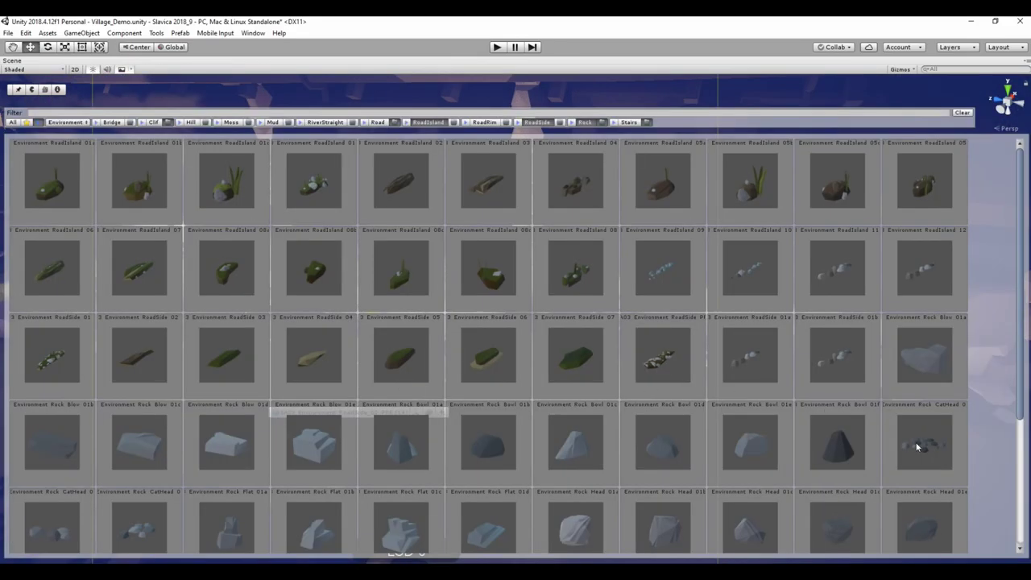
left_click(917, 446)
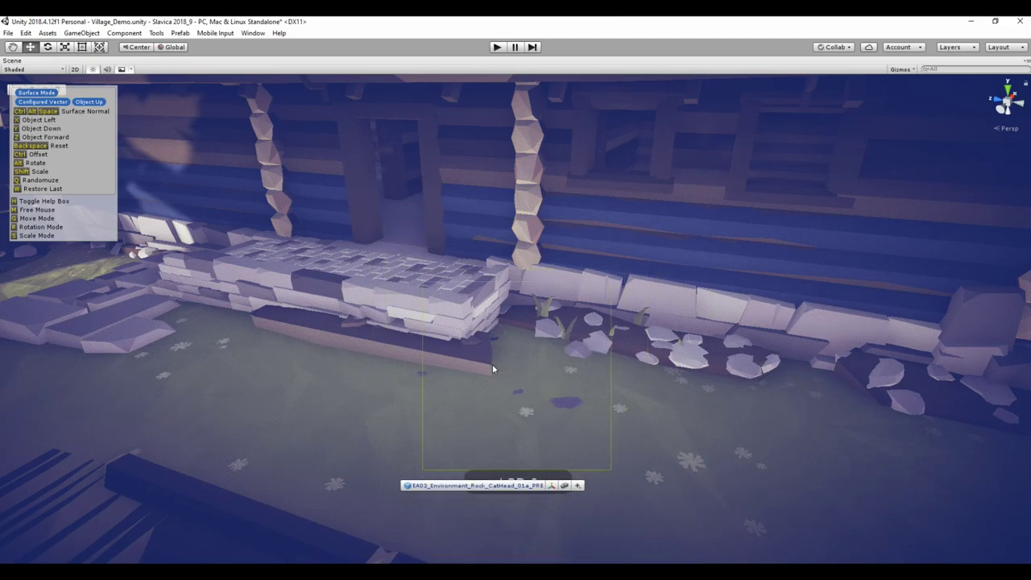
left_click(506, 362)
key("ctrl+alt+space")
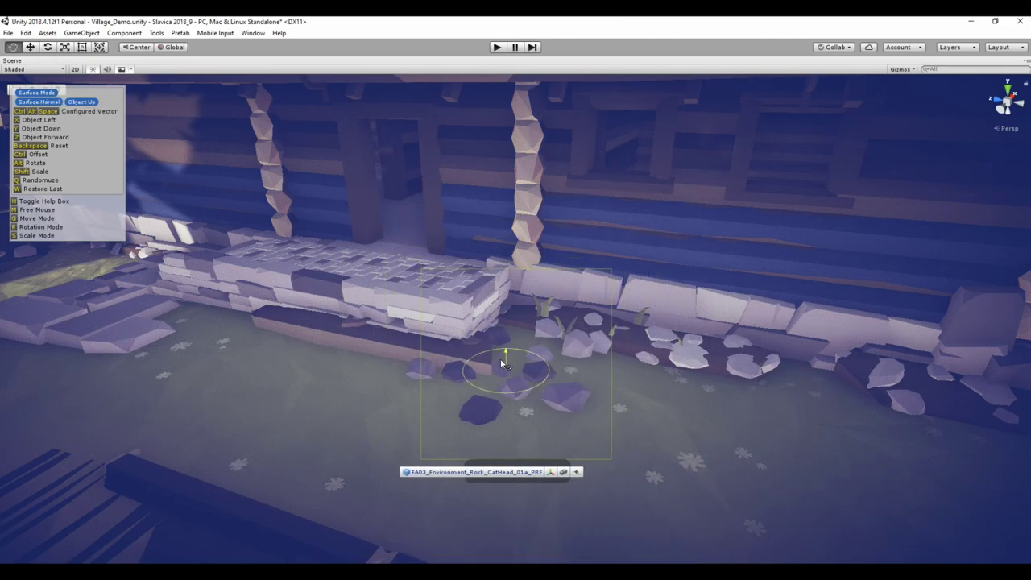
key("alt")
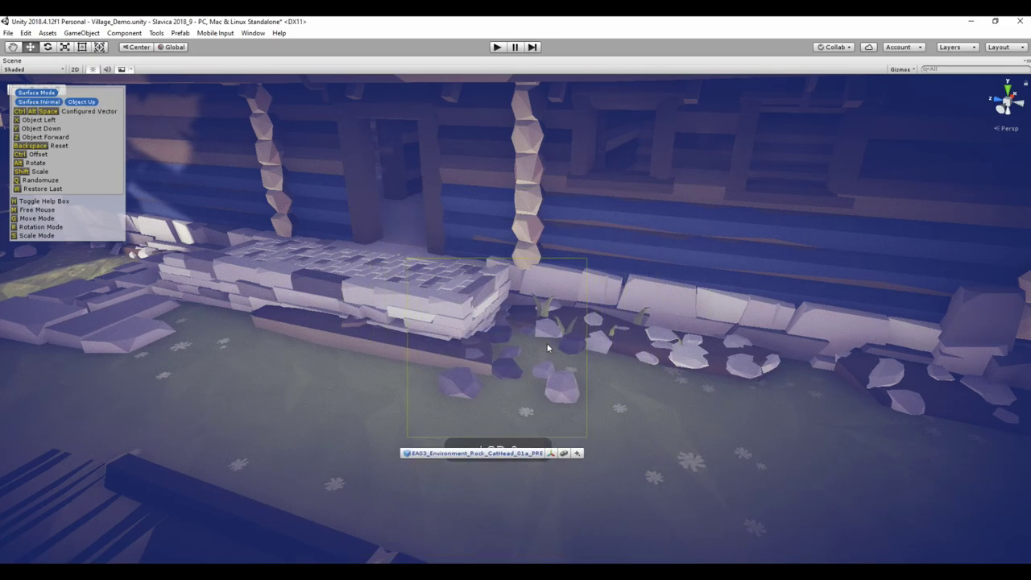
left_click(548, 348)
mouse_move(548, 345)
left_mouse_down("alt")
mouse_move(578, 329)
mouse_move(655, 377)
mouse_move(589, 345)
mouse_move(398, 358)
left_mouse_up("alt")
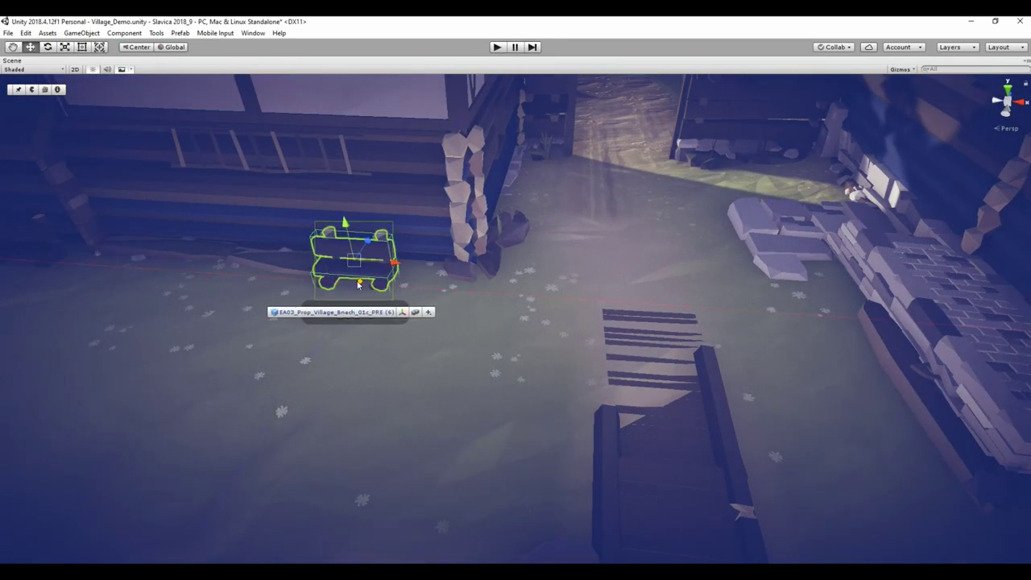
Move the bench toward the rocks and turn it to face outward
left_click_drag(359, 283, 811, 400)
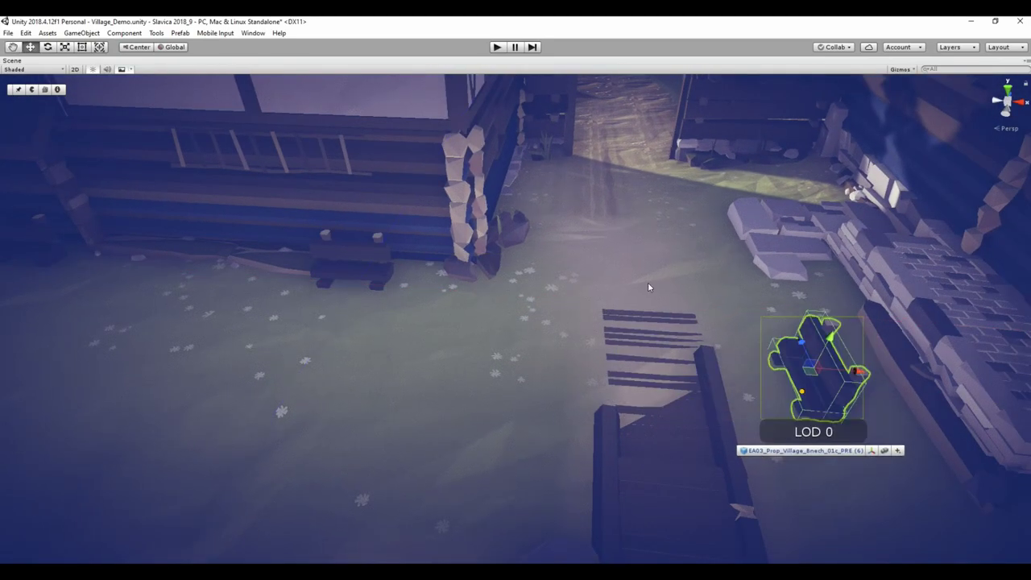
mouse_move(712, 286)
left_mouse_down("alt")
mouse_move(587, 308)
mouse_move(675, 240)
left_mouse_up("alt")
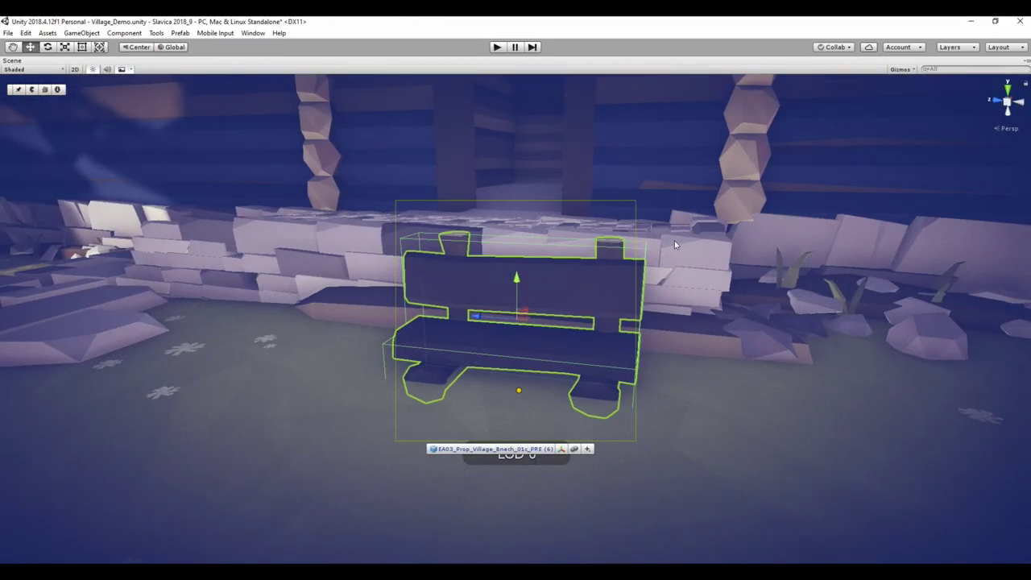
left_click_drag(625, 273, 553, 332, "alt")
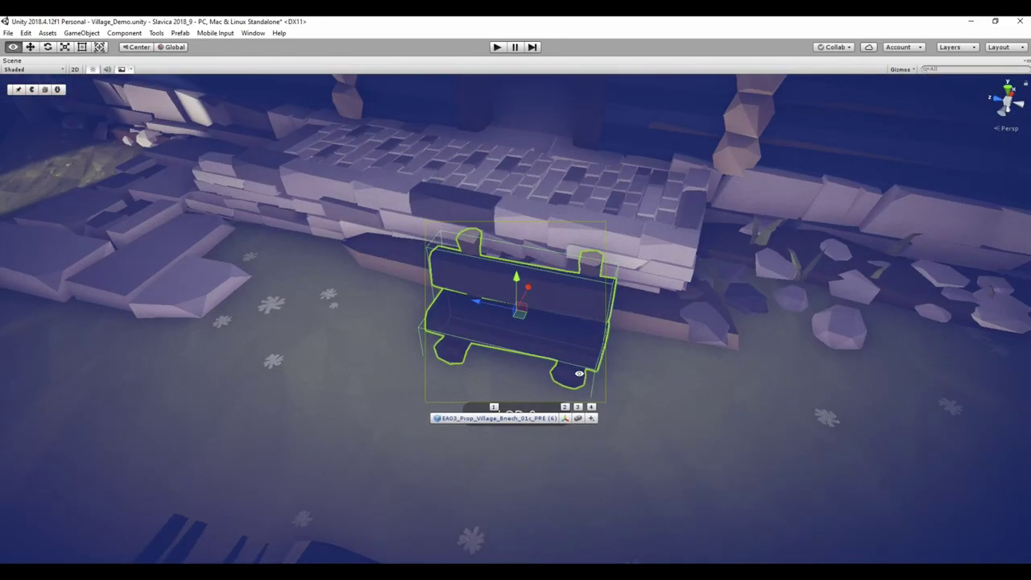
key("space")
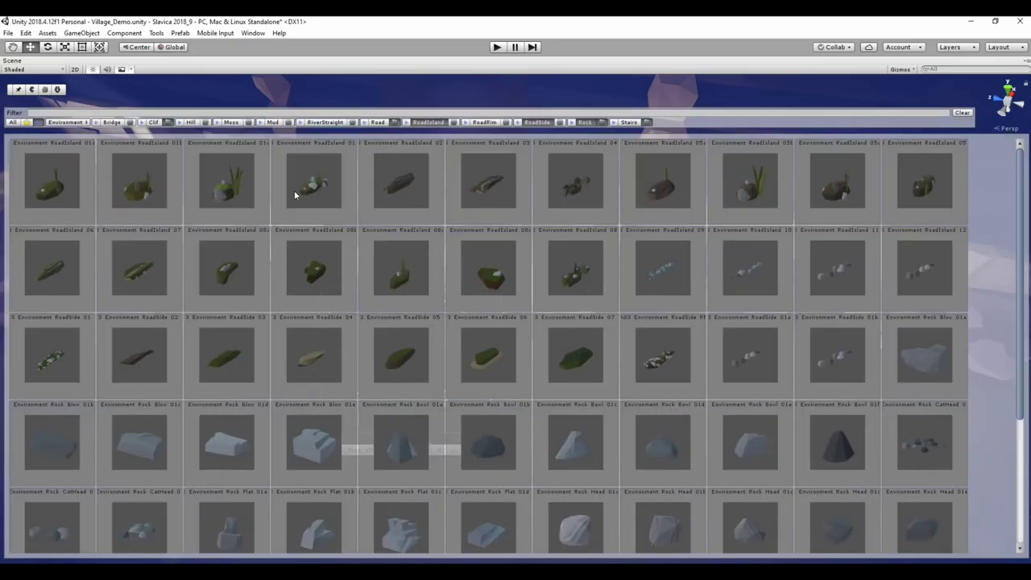
key("space")
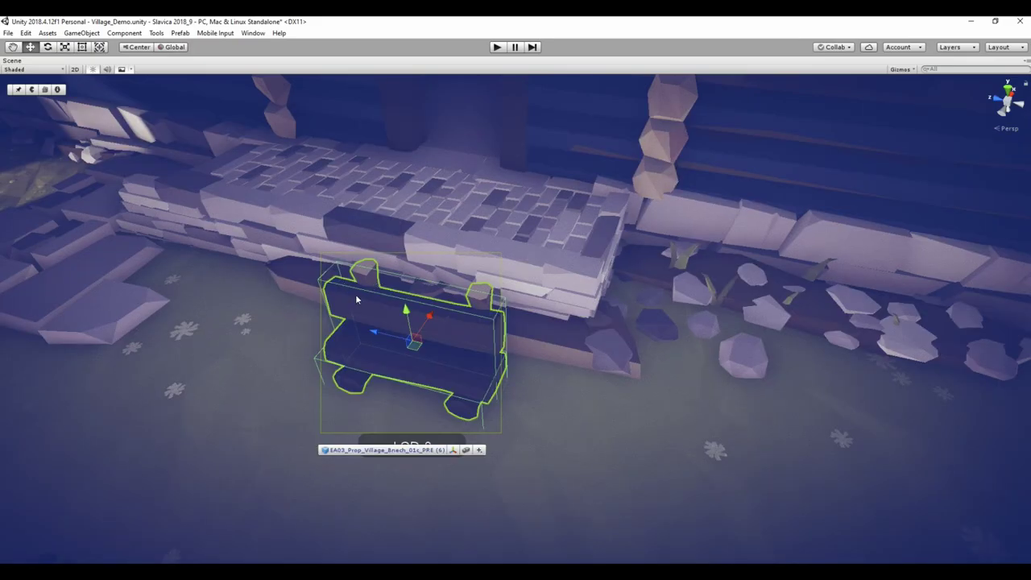
mouse_move(355, 294)
left_mouse_down("alt")
mouse_move(430, 351)
mouse_move(656, 313)
mouse_move(568, 286)
left_mouse_up("alt")
Push the pebble strip back flush against the stone wall
left_click(693, 329)
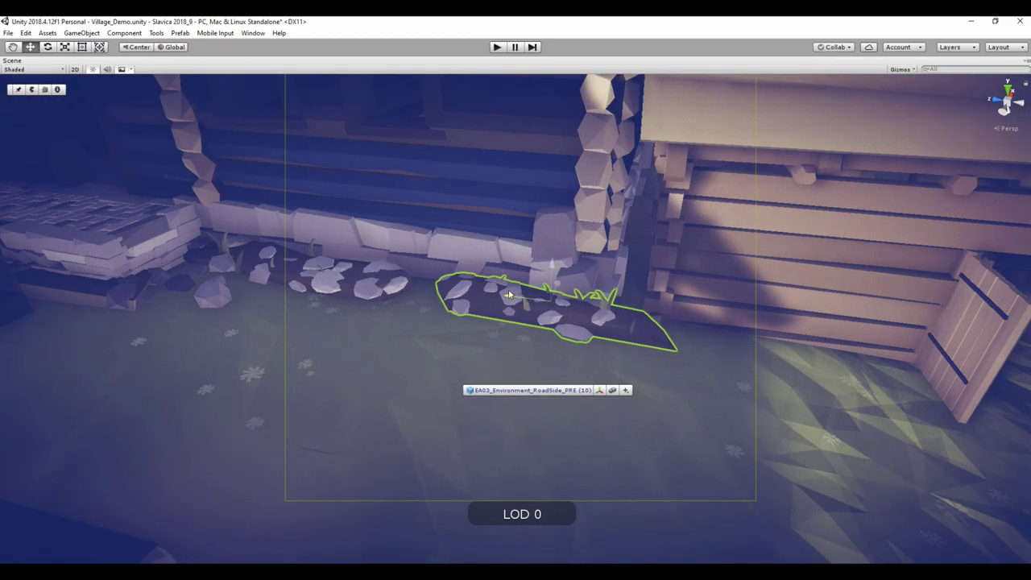
mouse_move(509, 295)
left_mouse_down("alt")
mouse_move(511, 264)
mouse_move(414, 337)
mouse_move(395, 336)
left_mouse_up("alt")
left_click_drag(576, 342, 585, 218)
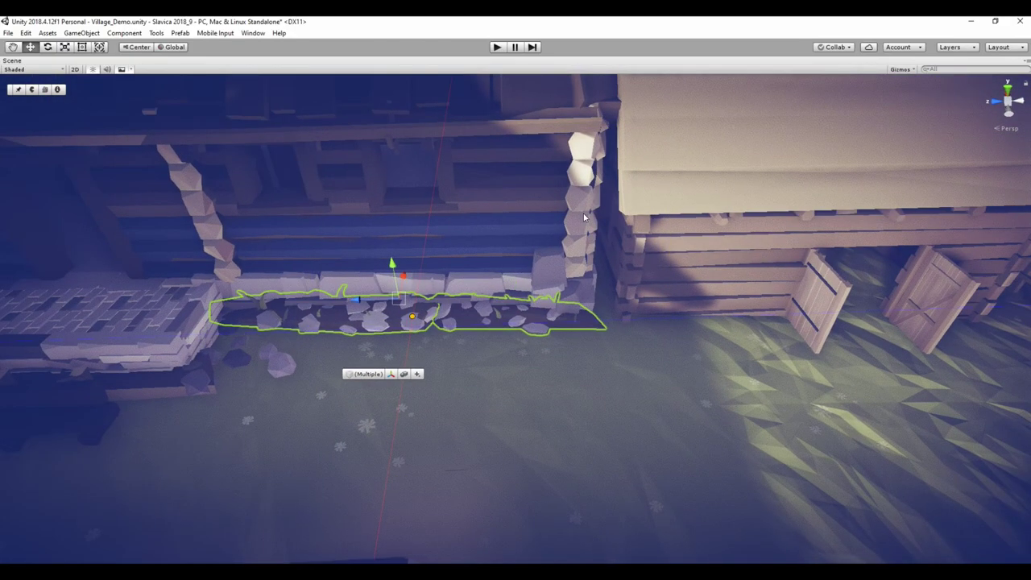
key("f")
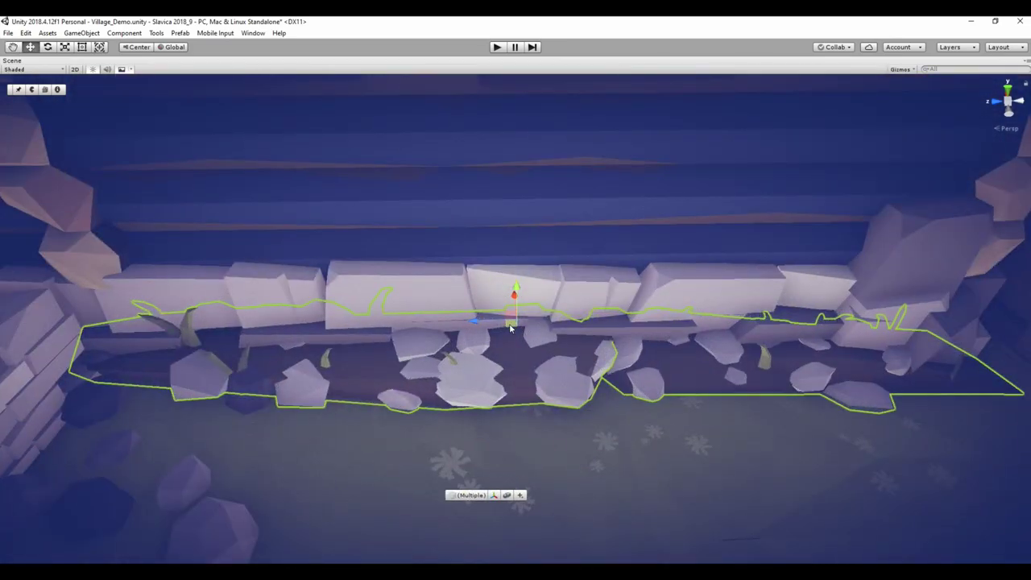
left_click_drag(510, 328, 520, 271, "alt")
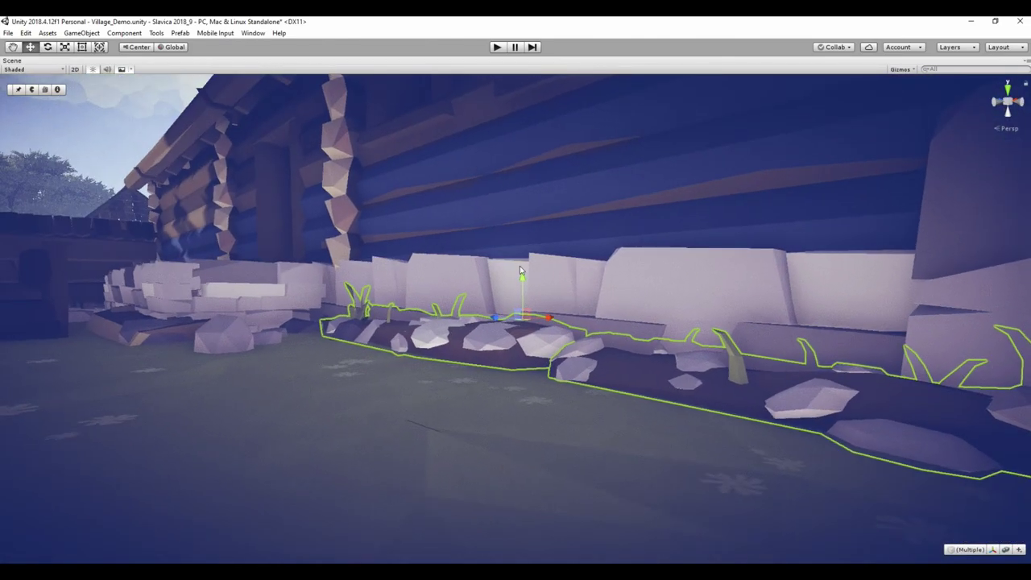
mouse_move(524, 278)
left_mouse_down("alt")
mouse_move(295, 411)
mouse_move(438, 403)
left_mouse_up("alt")
left_click_drag(472, 399, 293, 406, "alt")
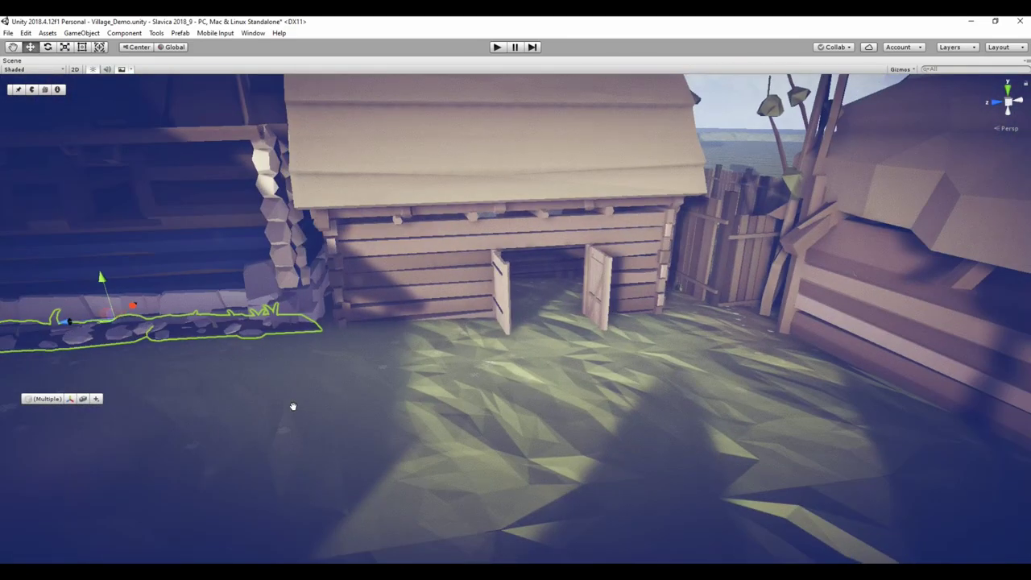
Add a RoadIsland 05b grass tuft and a RoadIsland 10 rock row along the shed wall
key("space")
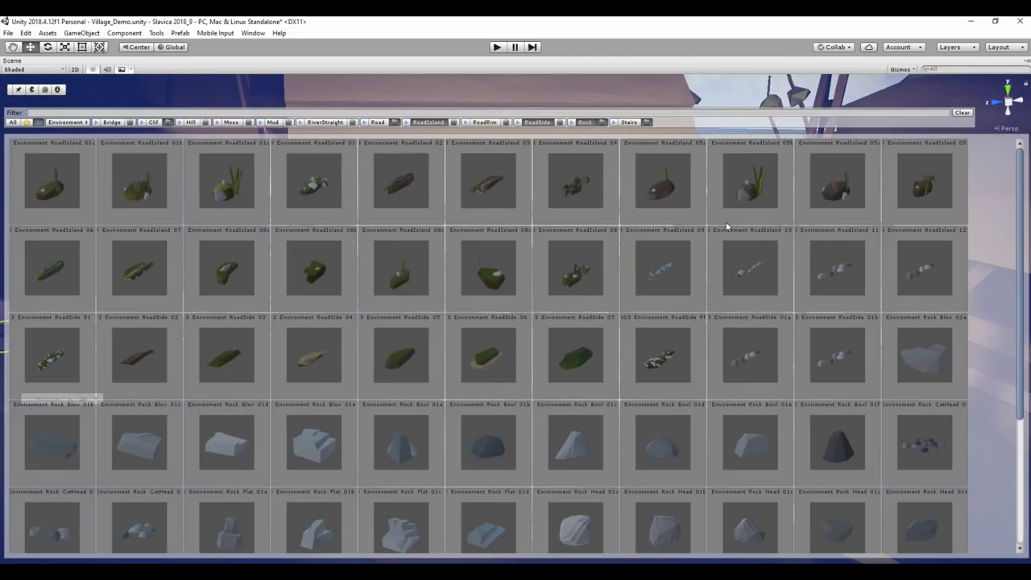
left_click(726, 223)
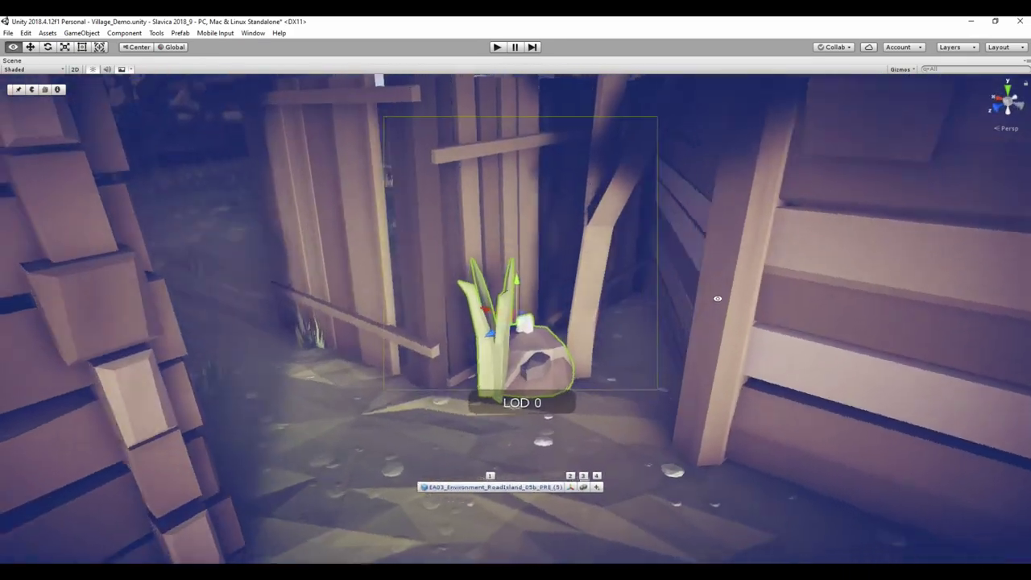
key("space")
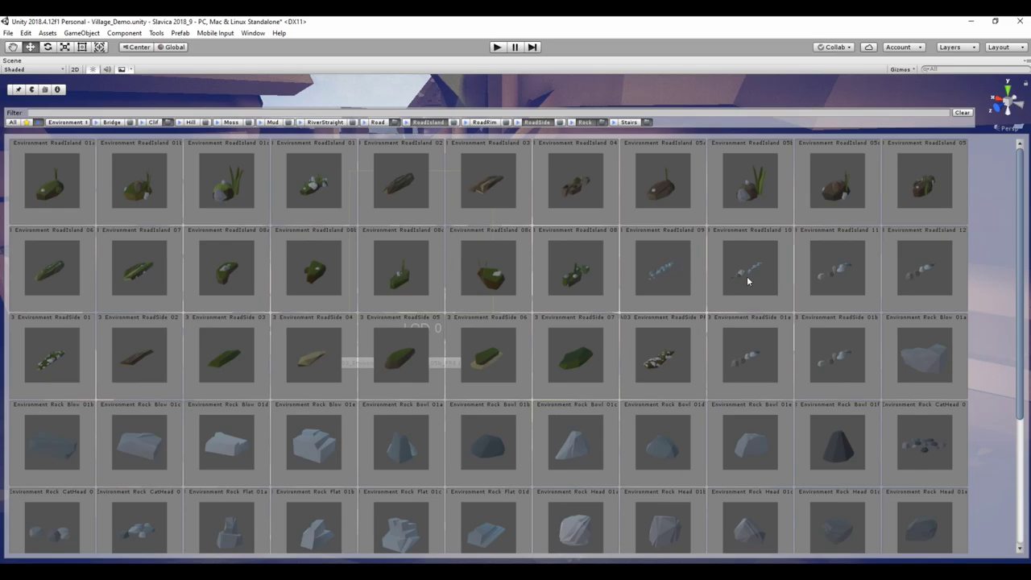
left_click(748, 281)
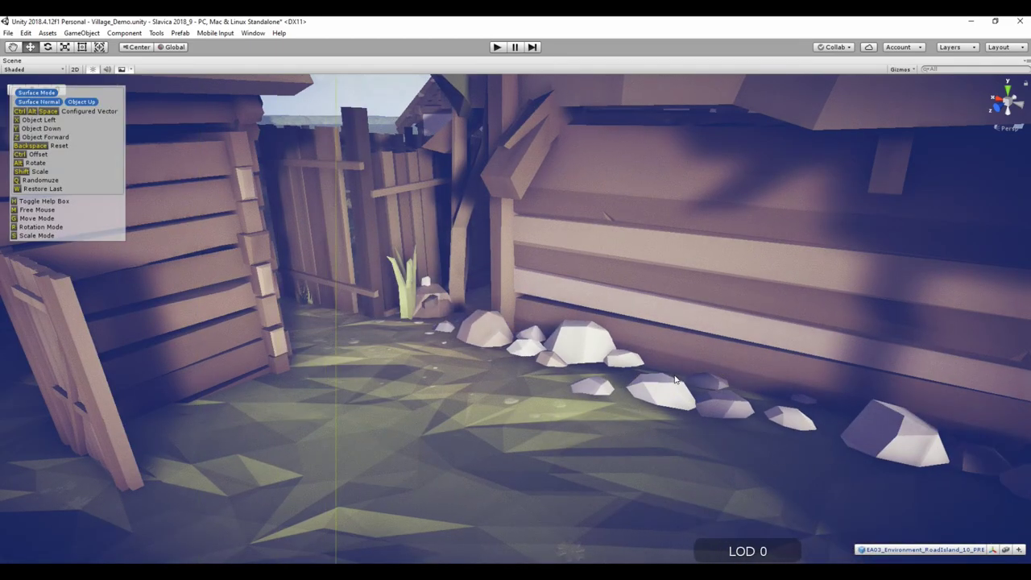
left_click(679, 377)
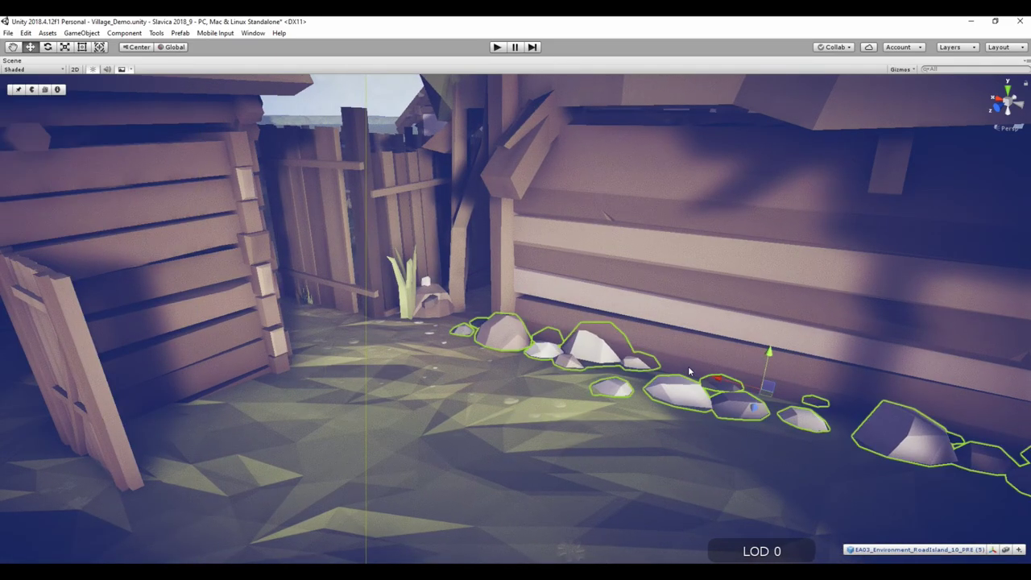
key("f")
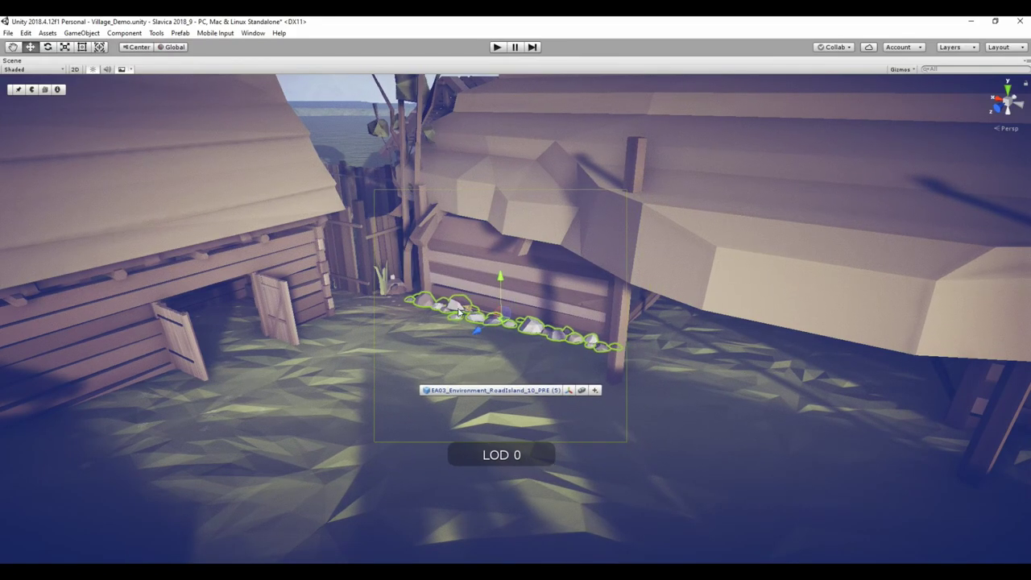
right_click_drag(487, 315, 592, 277)
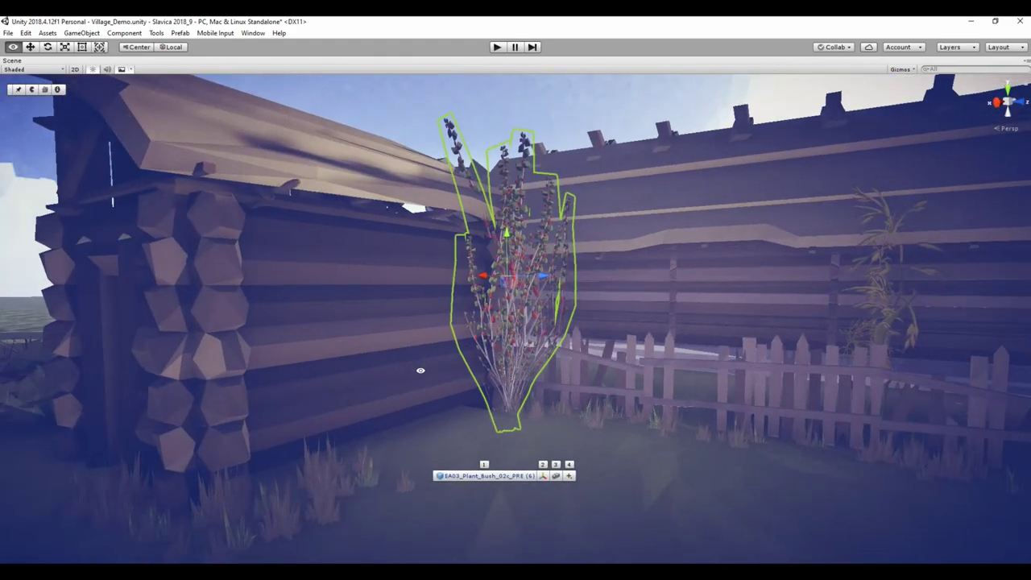
Place a Plant_Bush_02i leafy bush beside the fence
right_click_drag(735, 267, 492, 332)
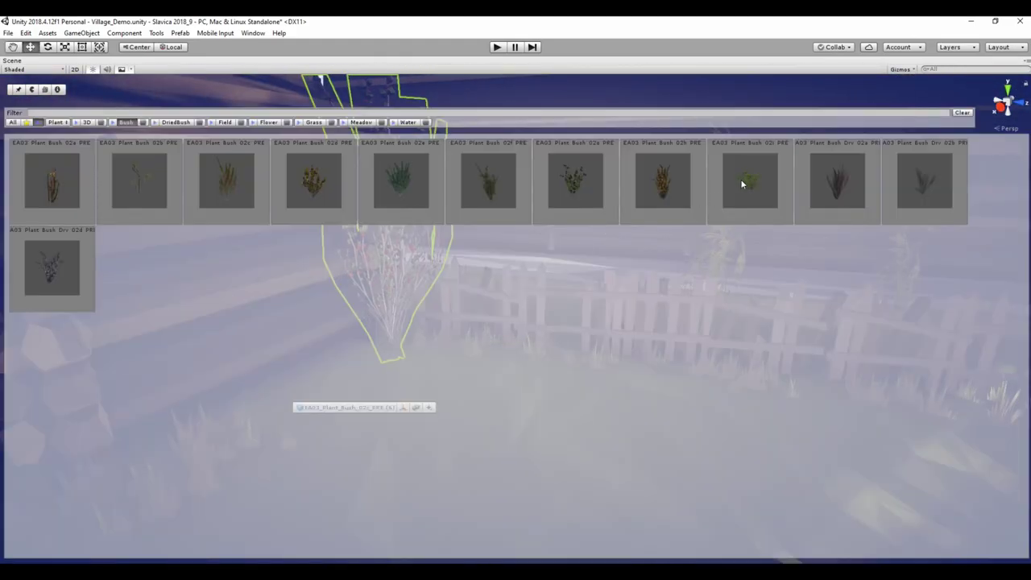
left_click(743, 184)
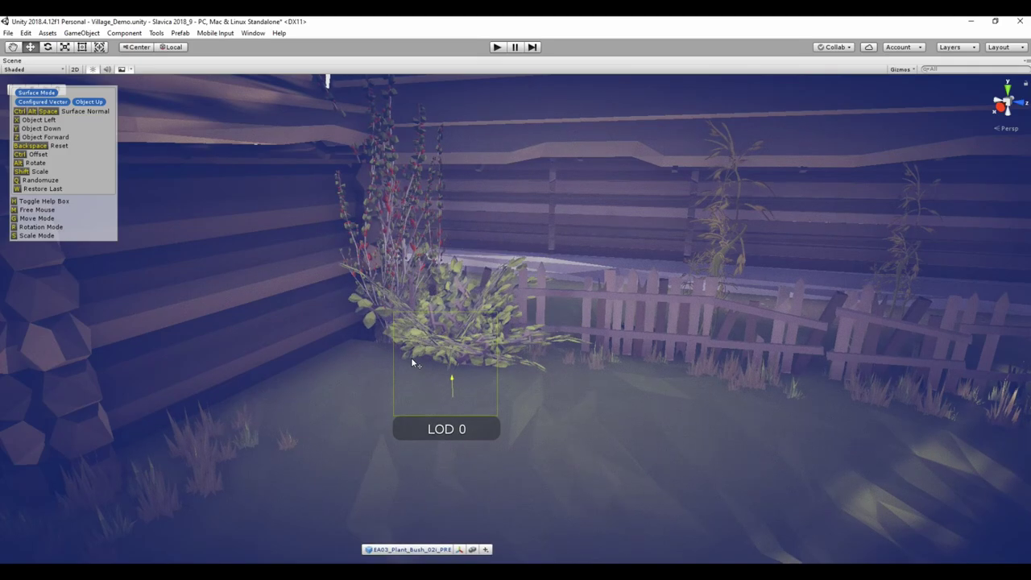
left_click(413, 364)
mouse_move(423, 348)
right_mouse_down()
mouse_move(604, 259)
mouse_move(603, 383)
right_mouse_up()
Place a Dry 02a bush behind the leafy one
key("space")
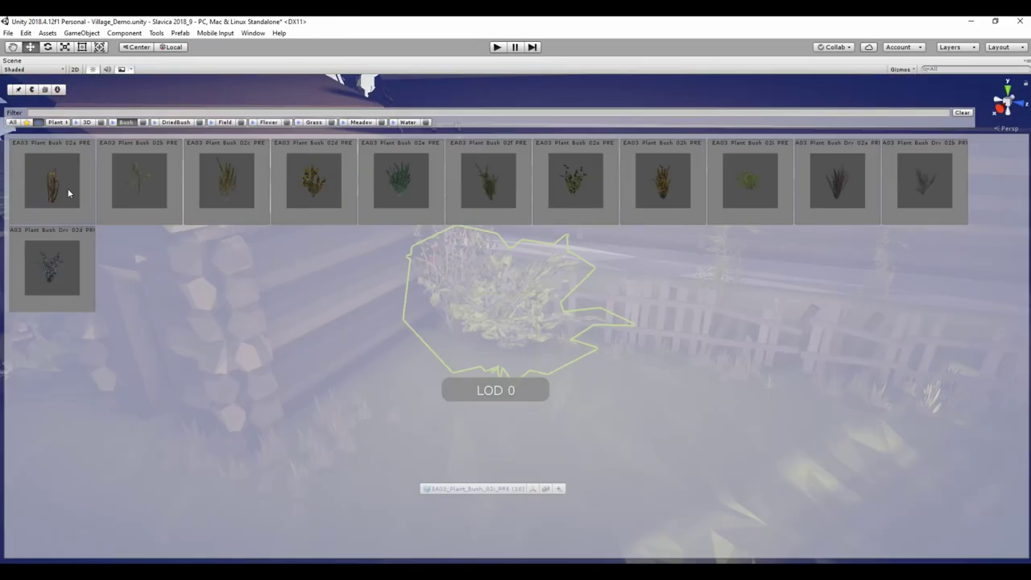
left_click(838, 180)
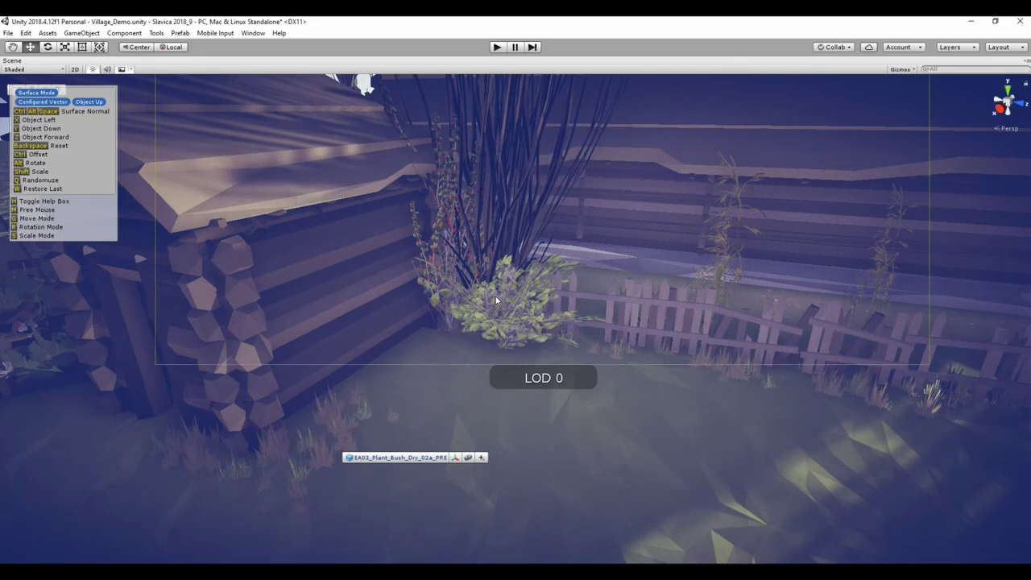
left_click(496, 296)
right_click_drag(496, 297, 409, 328)
key("f")
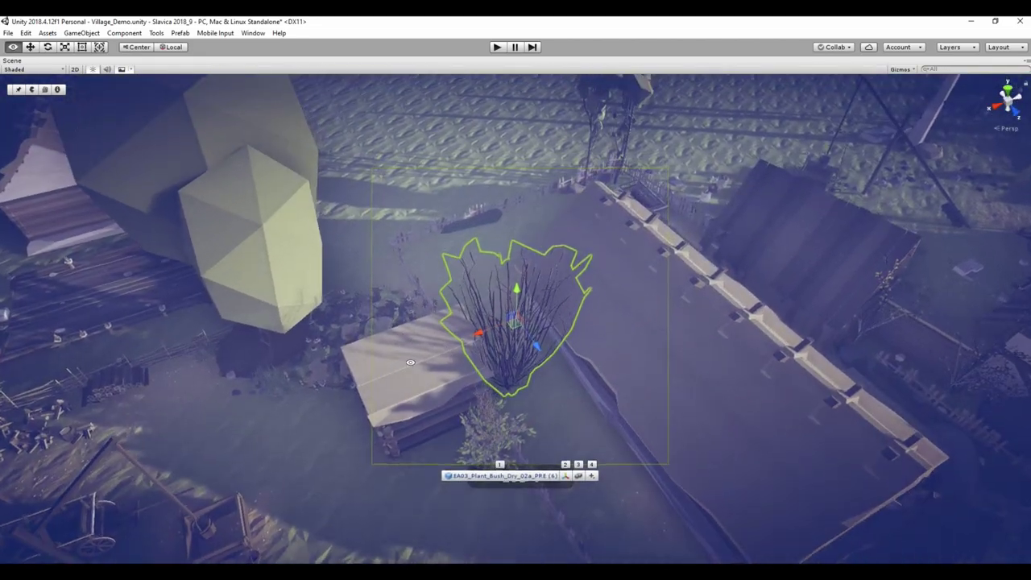
mouse_move(409, 327)
left_mouse_down("alt")
mouse_move(409, 241)
mouse_move(439, 339)
left_mouse_up("alt")
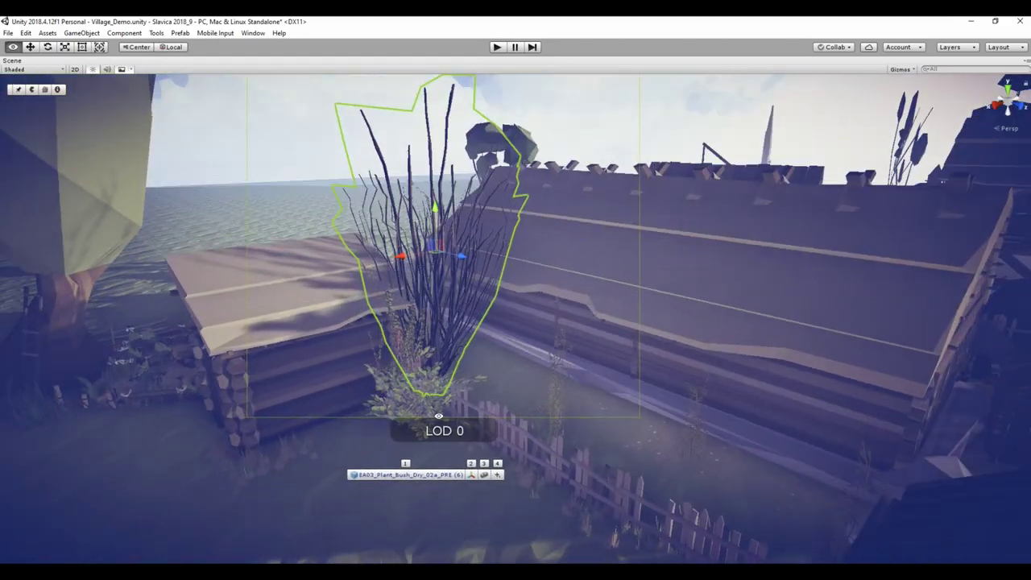
mouse_move(439, 416)
left_mouse_down("alt")
mouse_move(632, 345)
mouse_move(663, 352)
left_mouse_up("alt")
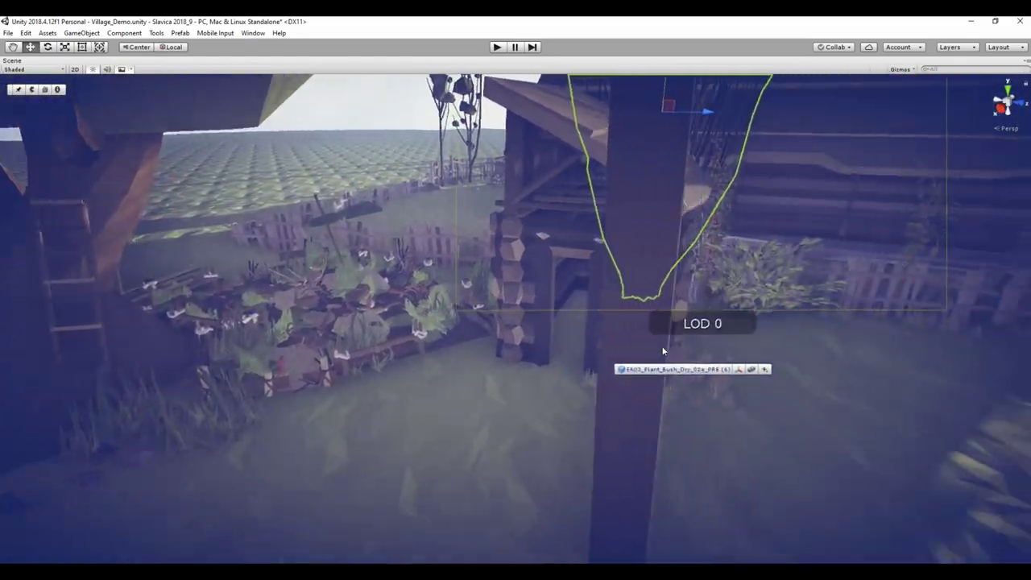
Place a Bush 02h in front of the fence and rotate it
key("space")
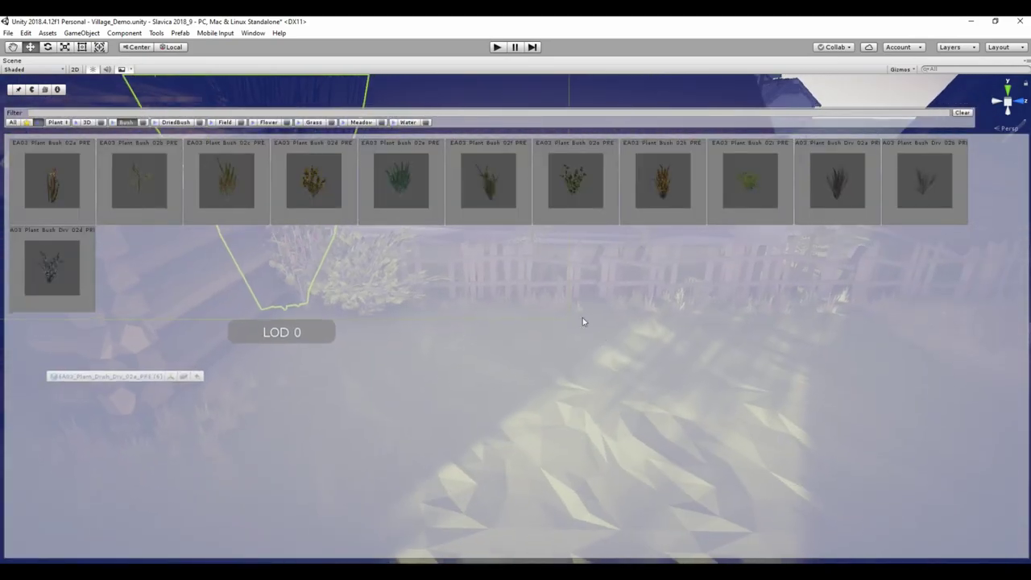
left_click_drag(502, 183, 441, 308)
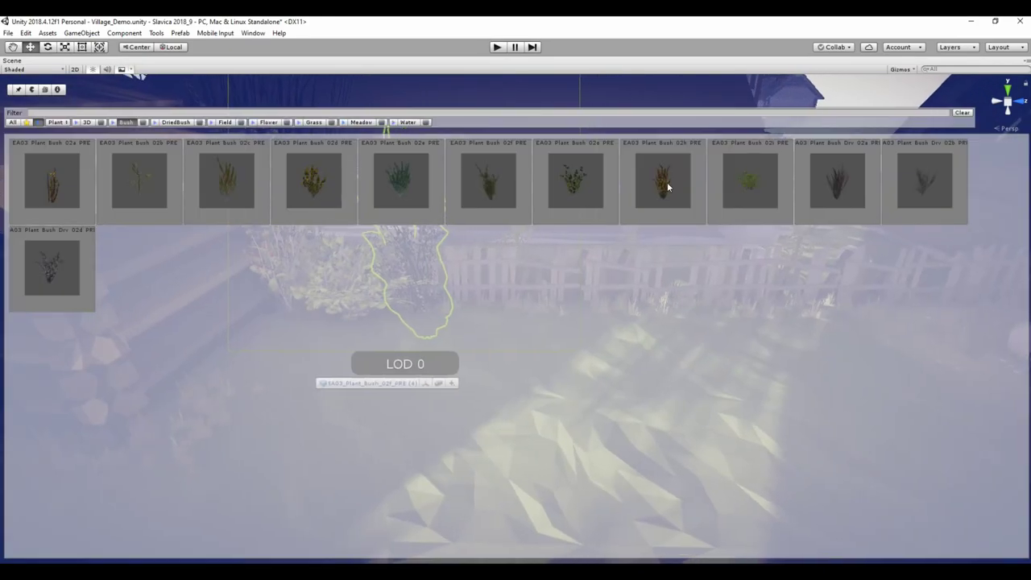
left_click(663, 182)
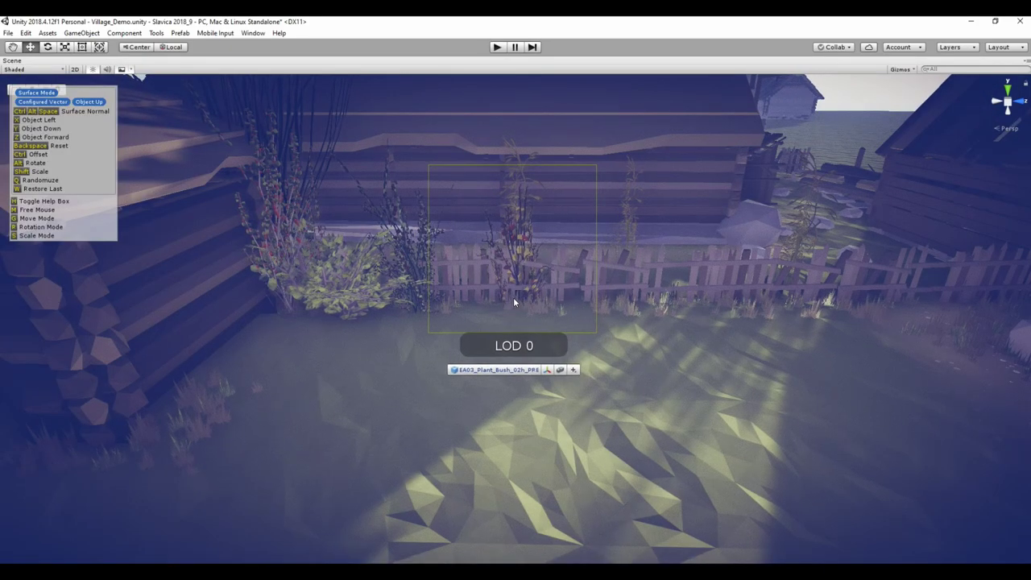
left_click(507, 303)
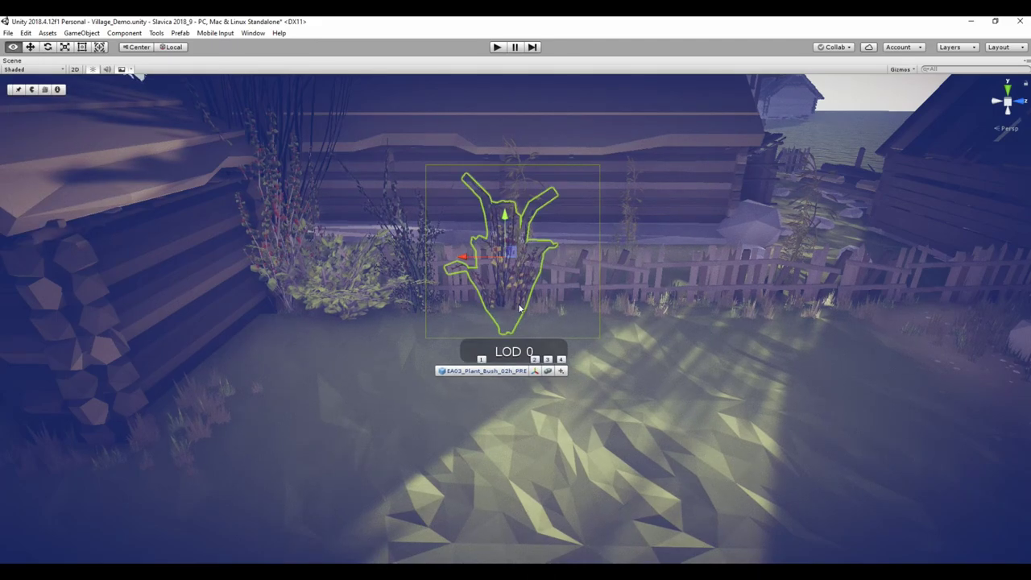
mouse_move(519, 308)
left_mouse_down()
mouse_move(573, 303)
mouse_move(559, 300)
left_mouse_up()
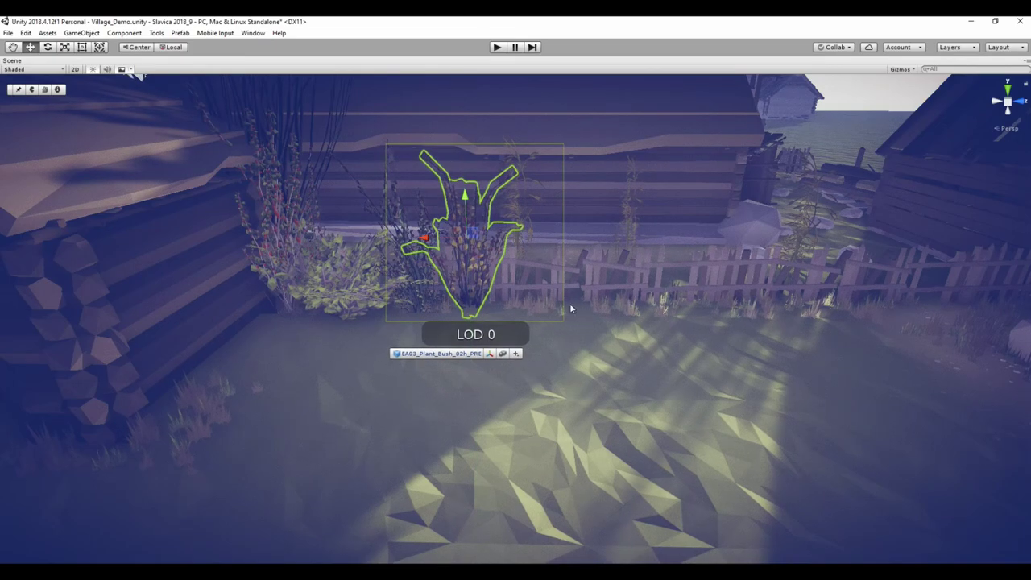
right_click_drag(570, 303, 700, 243)
Place the Bush_Dry_02b shrub at the house corner
left_click(909, 200)
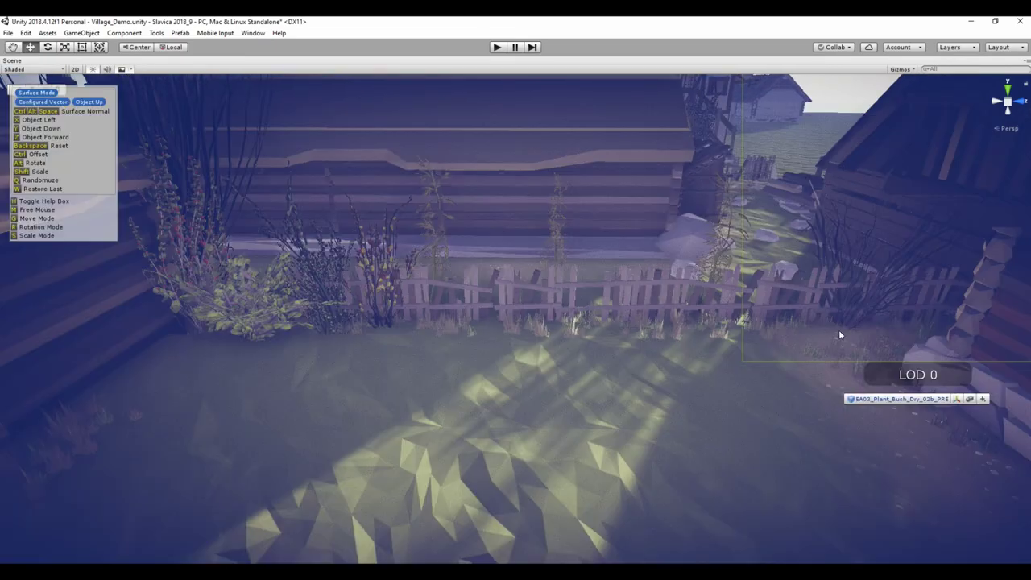
left_click(905, 321)
key("f")
left_click_drag(499, 331, 592, 338, "alt")
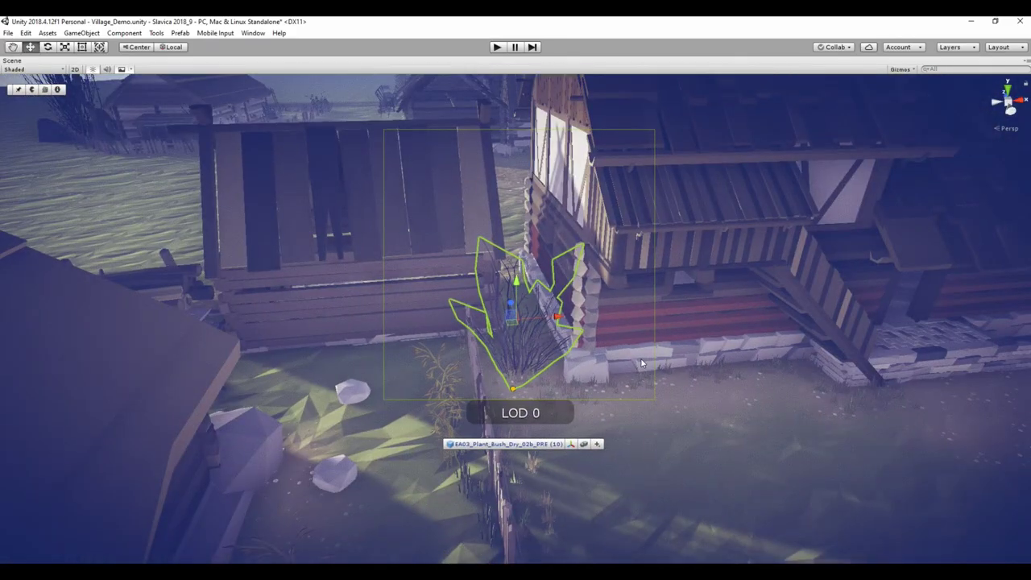
left_click_drag(643, 363, 547, 334, "alt")
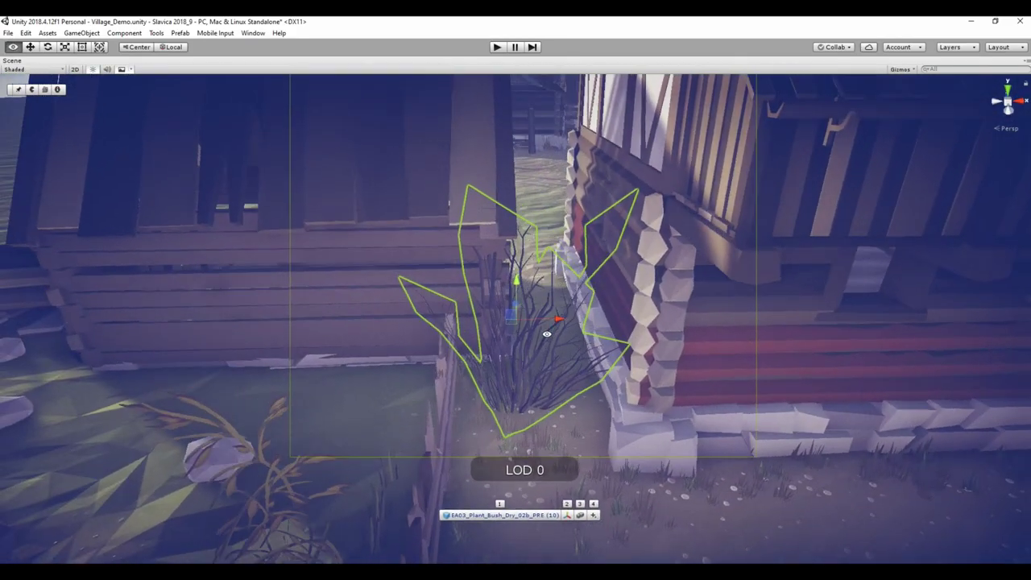
Duplicate the Meadow_01j grass patch and shift the copy sideways along the gap
left_click(537, 411)
key("f")
key("ctrl+d")
mouse_move(554, 322)
left_mouse_down()
mouse_move(673, 323)
mouse_move(467, 303)
left_mouse_up()
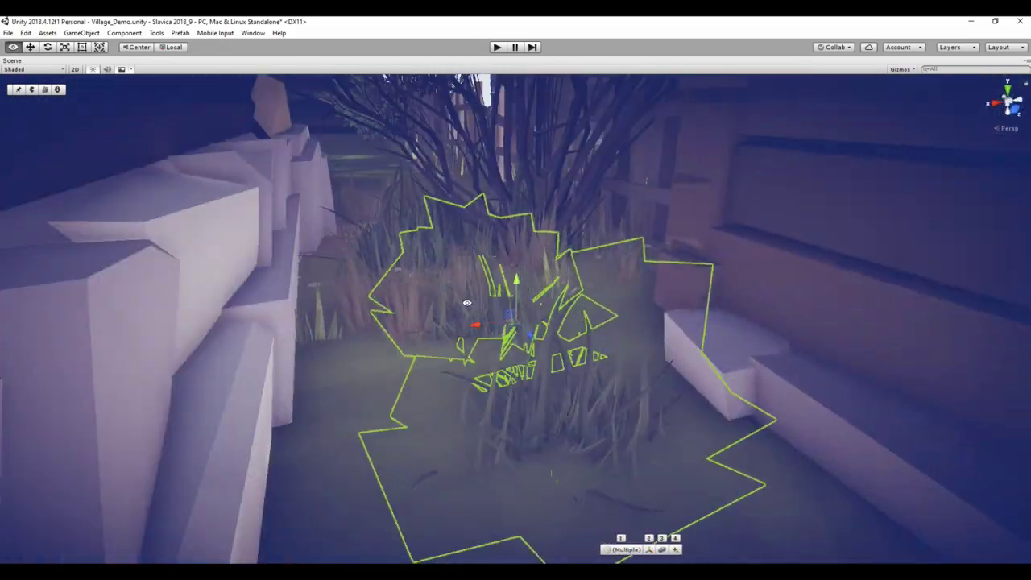
mouse_move(520, 288)
left_mouse_down("alt")
mouse_move(537, 308)
mouse_move(533, 342)
mouse_move(522, 277)
left_mouse_up("alt")
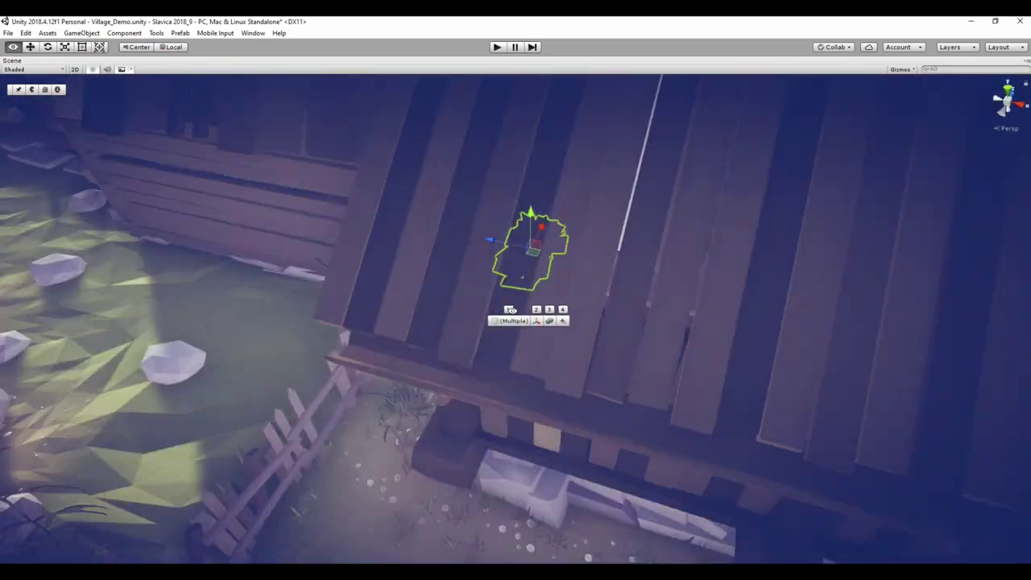
left_click(542, 315)
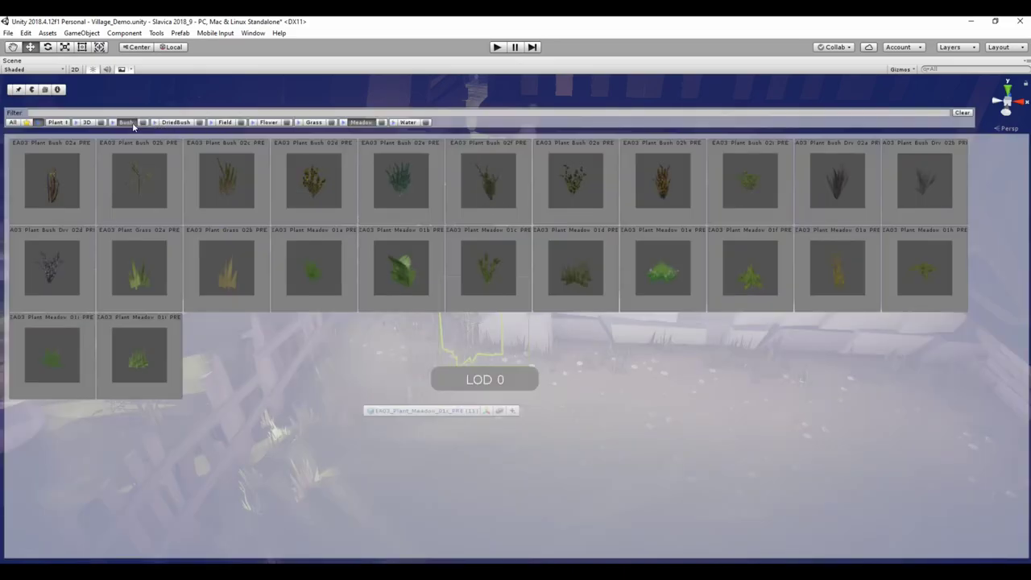
Switch the palette to Prop, filter to Village and Container props, and pick Barrel_01a
left_click(60, 122)
left_click(68, 179)
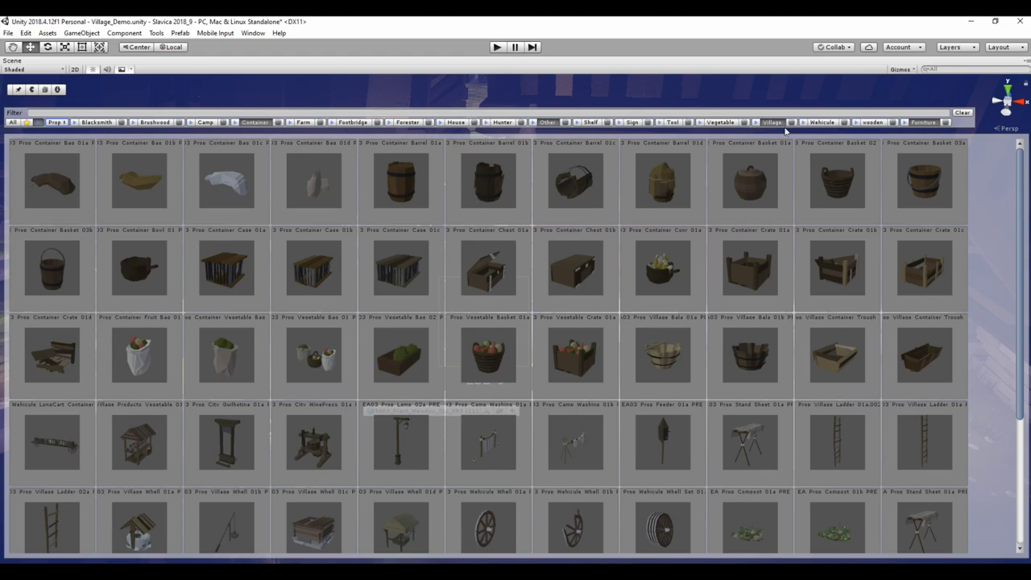
left_click(548, 122)
left_click(255, 122)
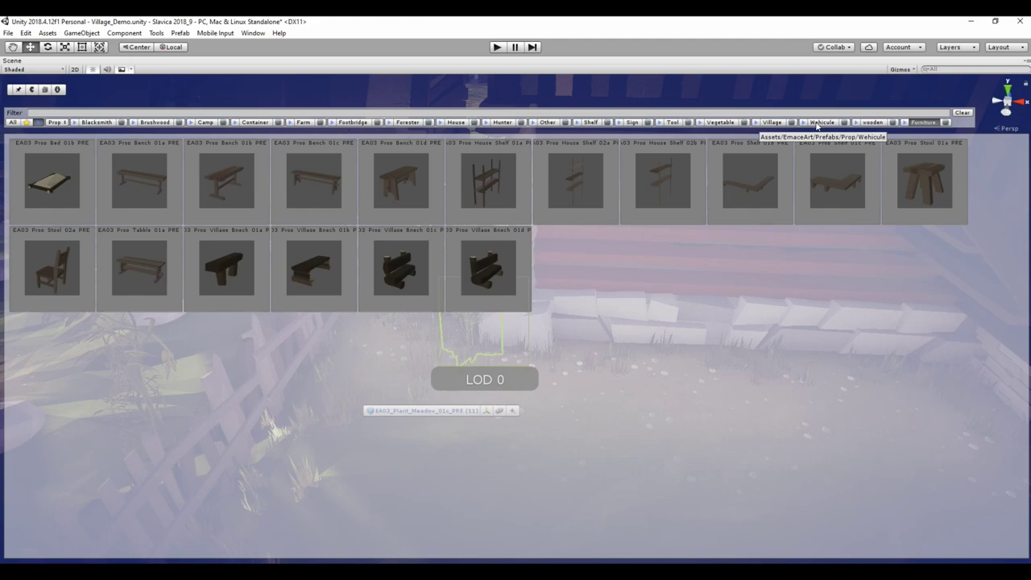
left_click(95, 123)
left_click(58, 123)
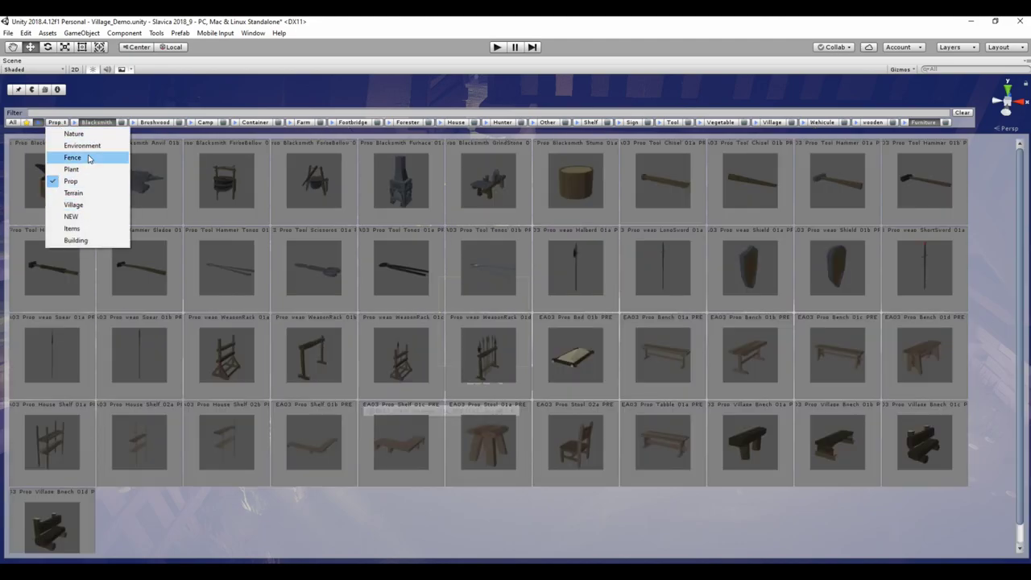
left_click(78, 185)
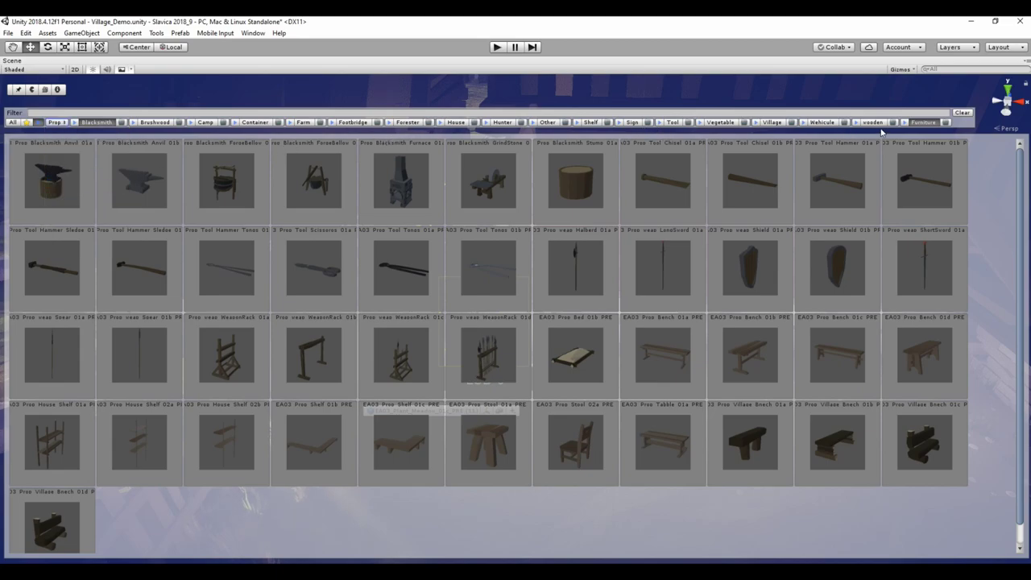
left_click(760, 123)
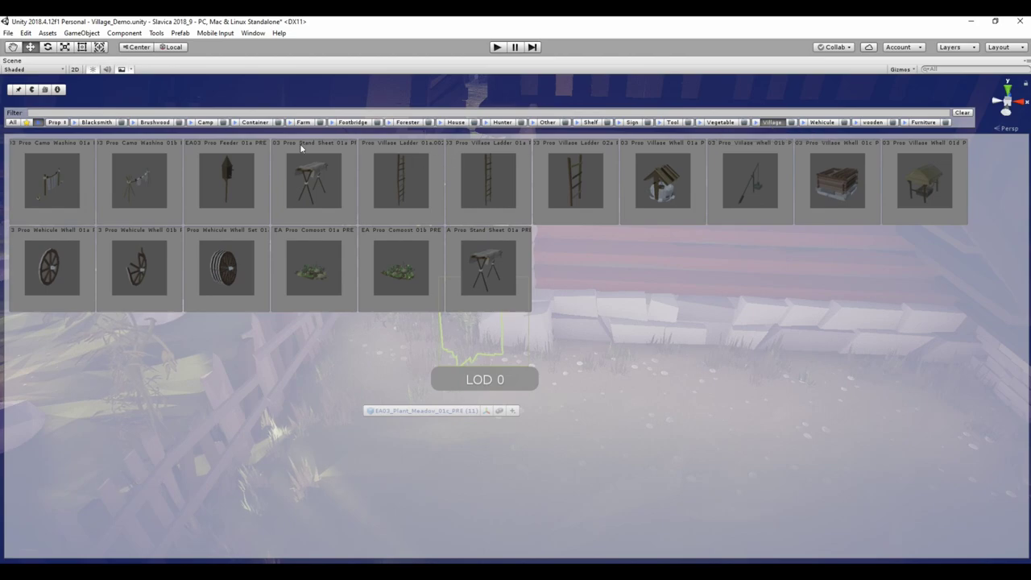
left_click(253, 122)
left_click(402, 177)
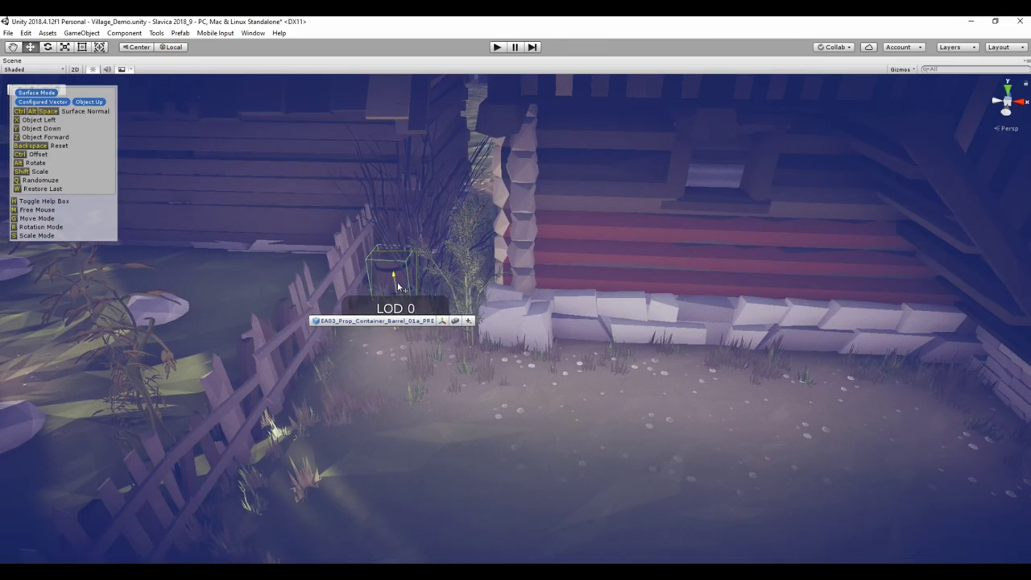
Place the Barrel_01a barrel beside the fence
left_click(397, 286)
key("f")
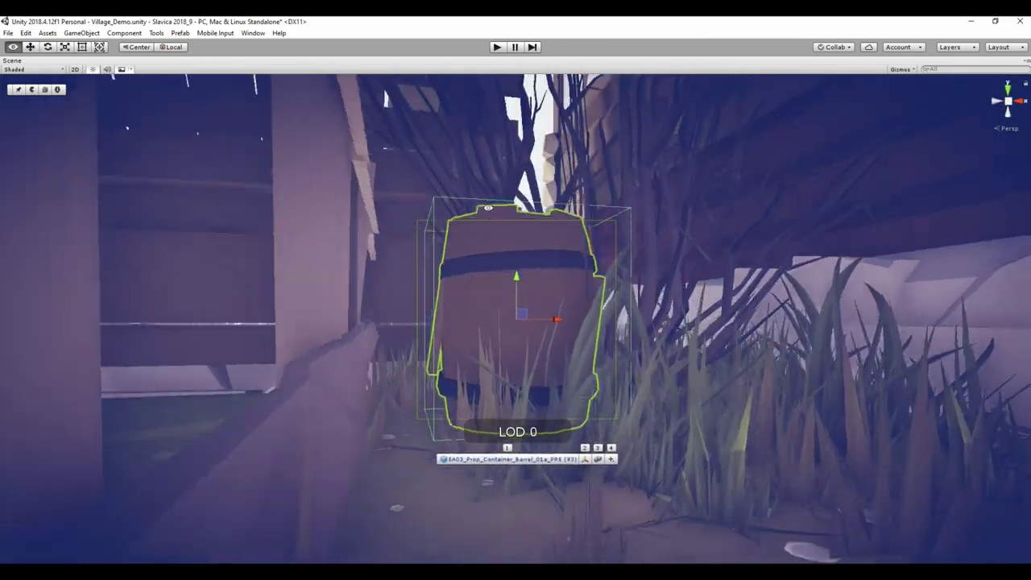
left_click_drag(488, 208, 559, 325, "alt")
scroll(559, 325, "down", 5)
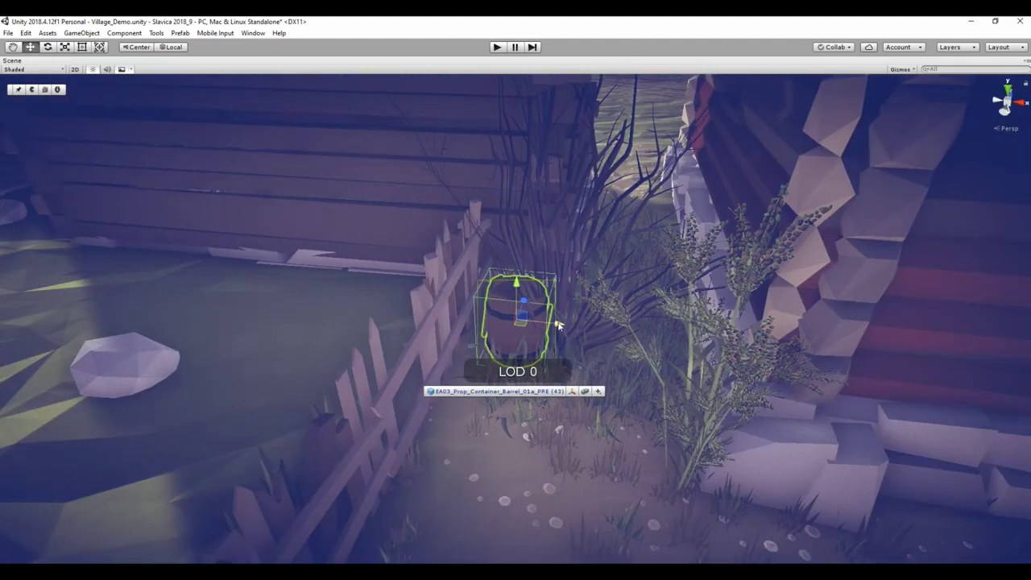
Place the broken Crate_01d next to the barrel and turn it to a new angle
key("space")
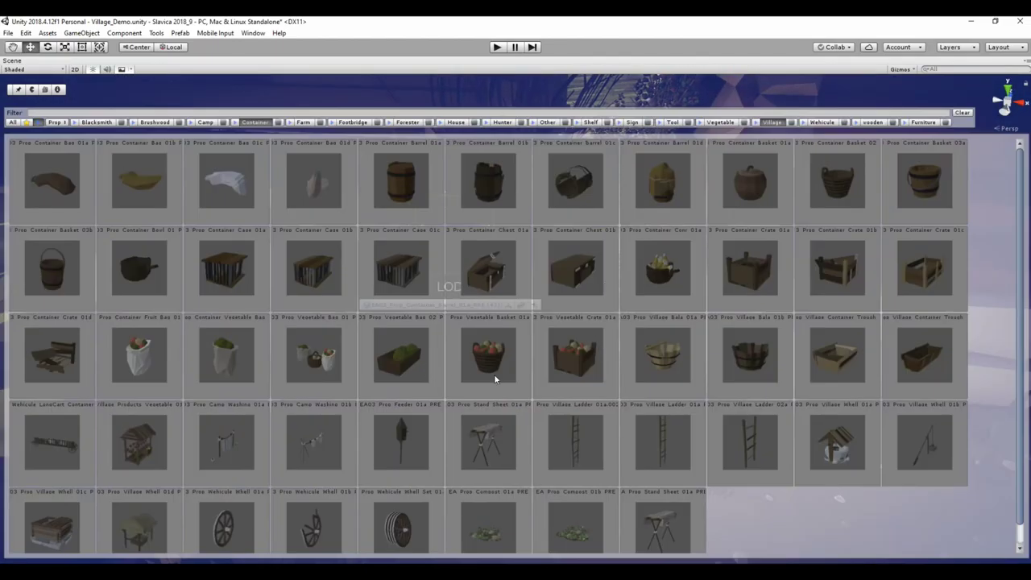
left_click(71, 356)
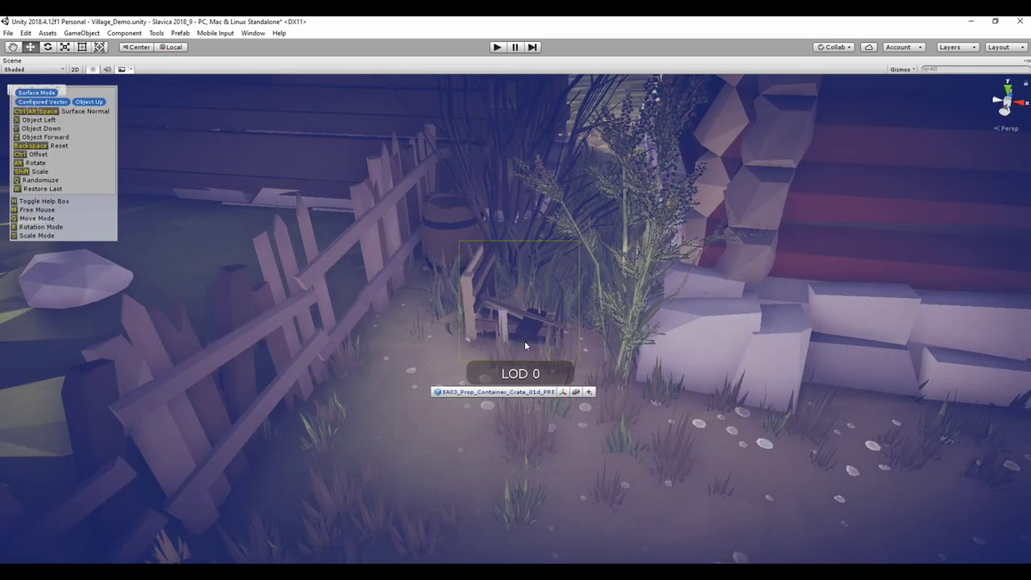
left_click(561, 346)
key("f")
left_click_drag(359, 304, 516, 314, "alt")
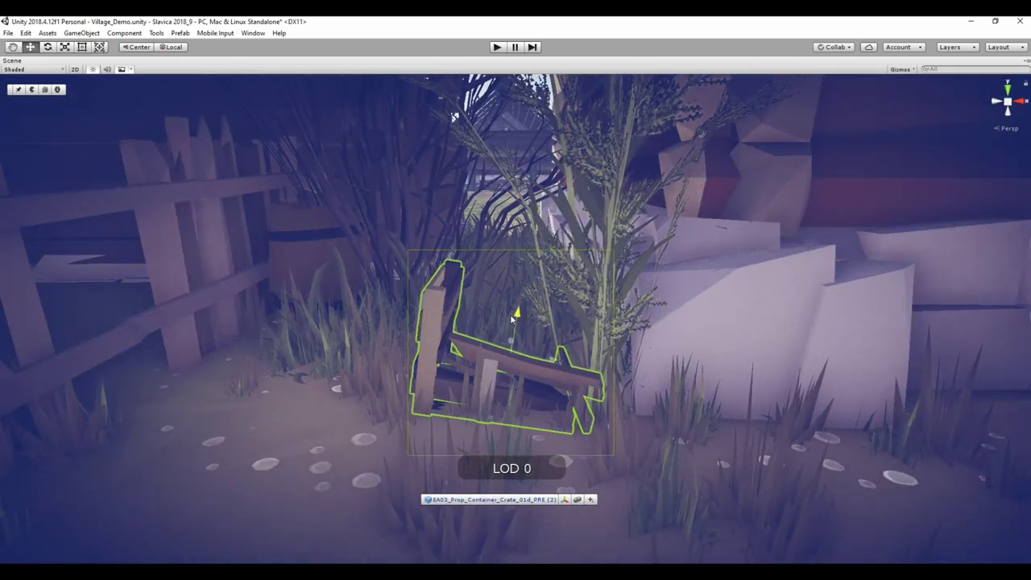
scroll(548, 298, "down", 5)
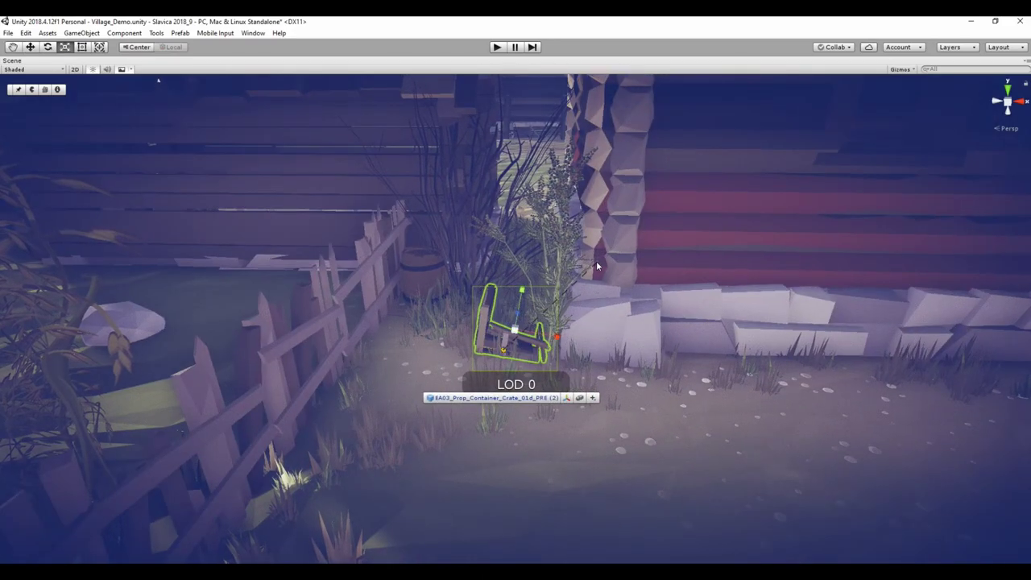
key("e")
mouse_move(596, 261)
left_mouse_down()
mouse_move(604, 384)
mouse_move(568, 375)
left_mouse_up()
key("r")
Place a second barrel, Barrel_01c, near the crate
key("space")
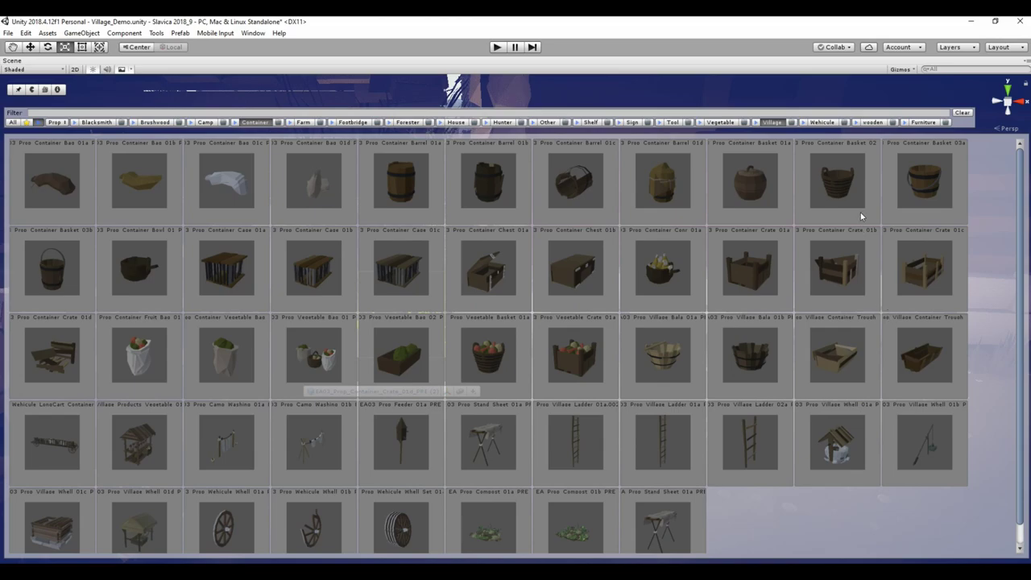
left_click(550, 213)
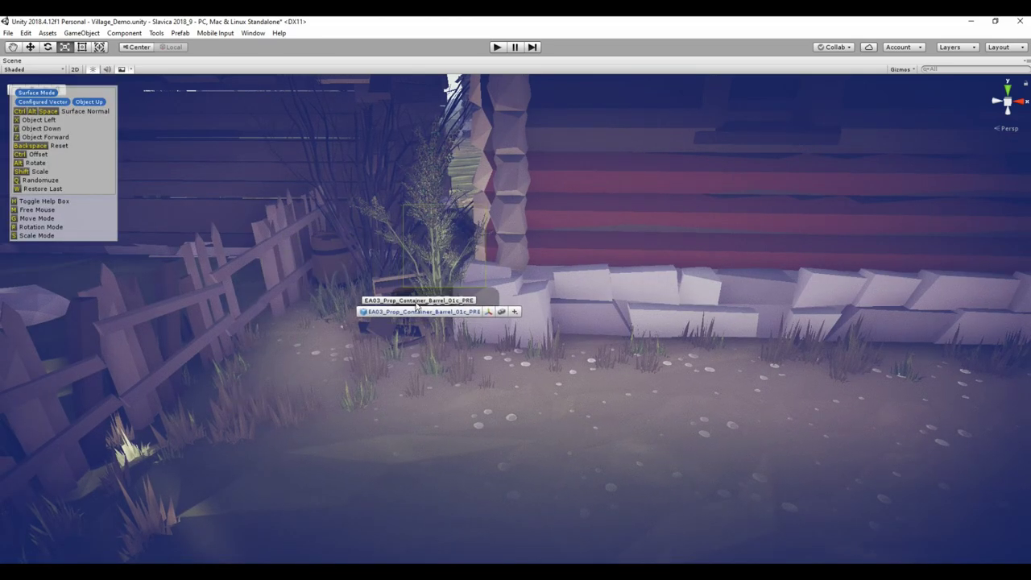
left_click(515, 302)
key("f")
mouse_move(515, 301)
left_mouse_down("alt")
mouse_move(520, 373)
mouse_move(518, 284)
mouse_move(472, 332)
mouse_move(847, 346)
mouse_move(608, 317)
mouse_move(811, 269)
mouse_move(429, 319)
mouse_move(586, 258)
left_mouse_up("alt")
key("w")
scroll(586, 259, "up", 3)
Switch the prefab palette to the NEW prefabs and place Crate_02a in front of the house
scroll(585, 259, "up", 3)
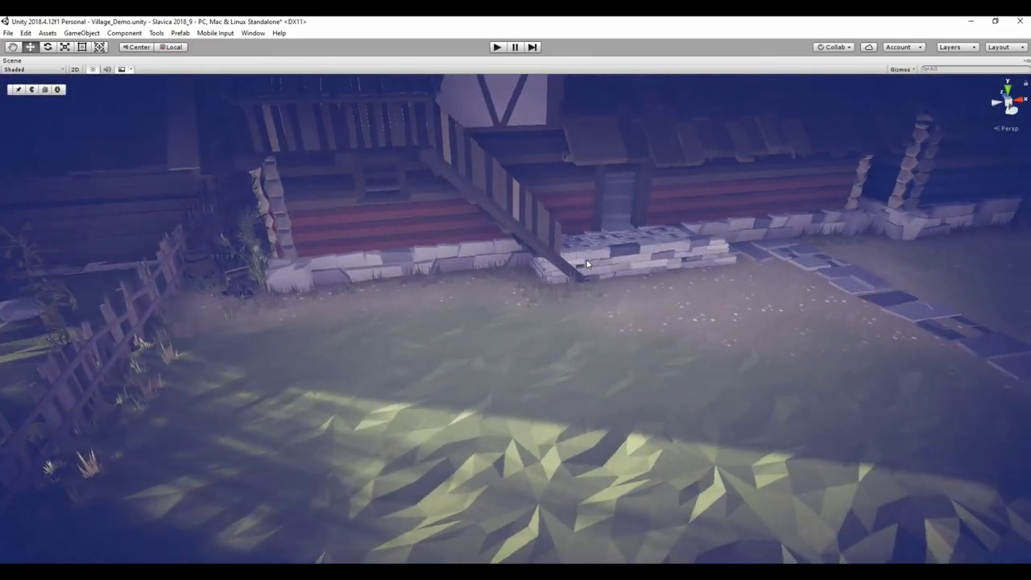
key("space")
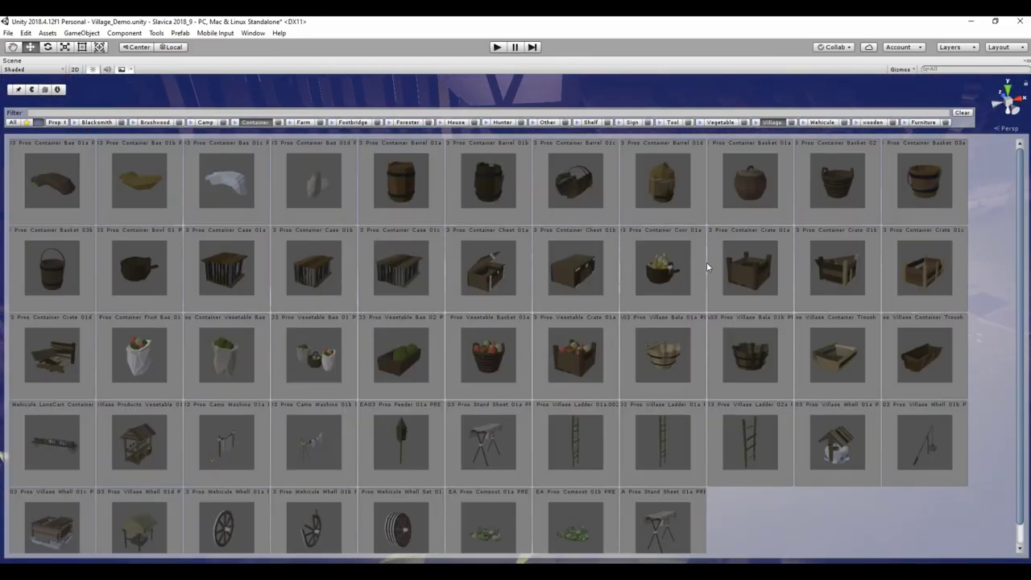
scroll(760, 307, "down", 1)
scroll(531, 385, "up", 1)
left_click(274, 125)
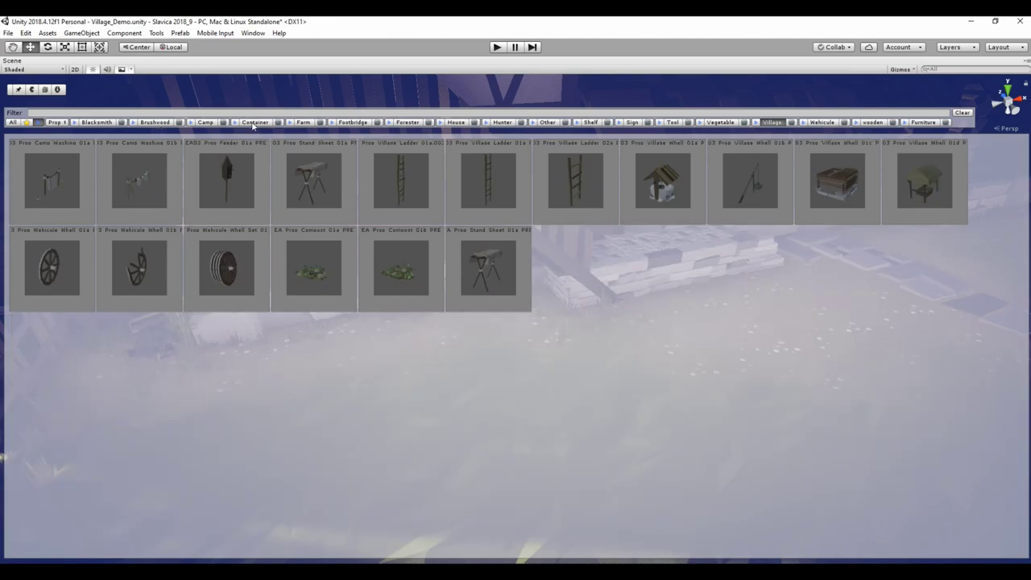
left_click(57, 115)
left_click(77, 208)
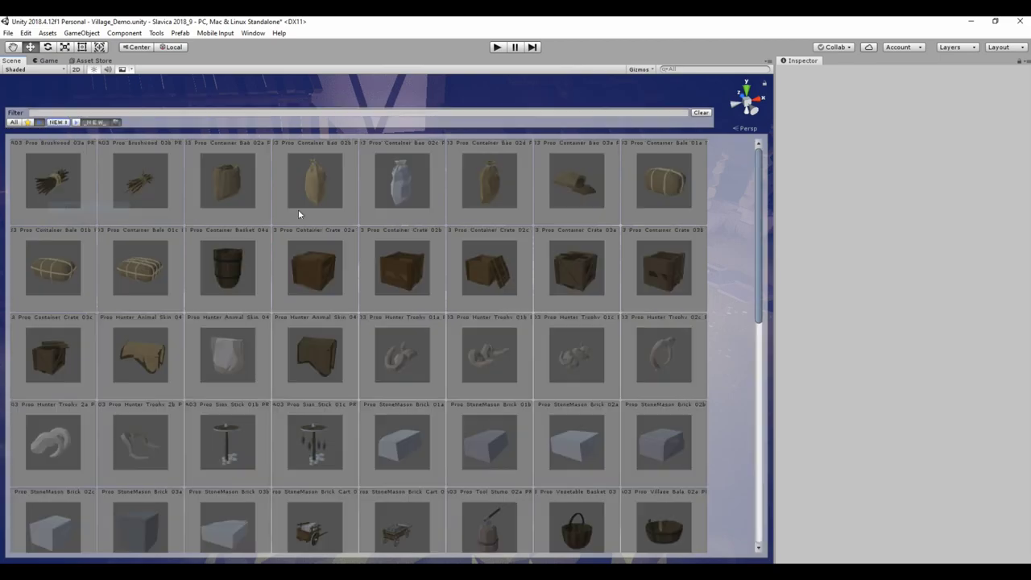
left_click(335, 295)
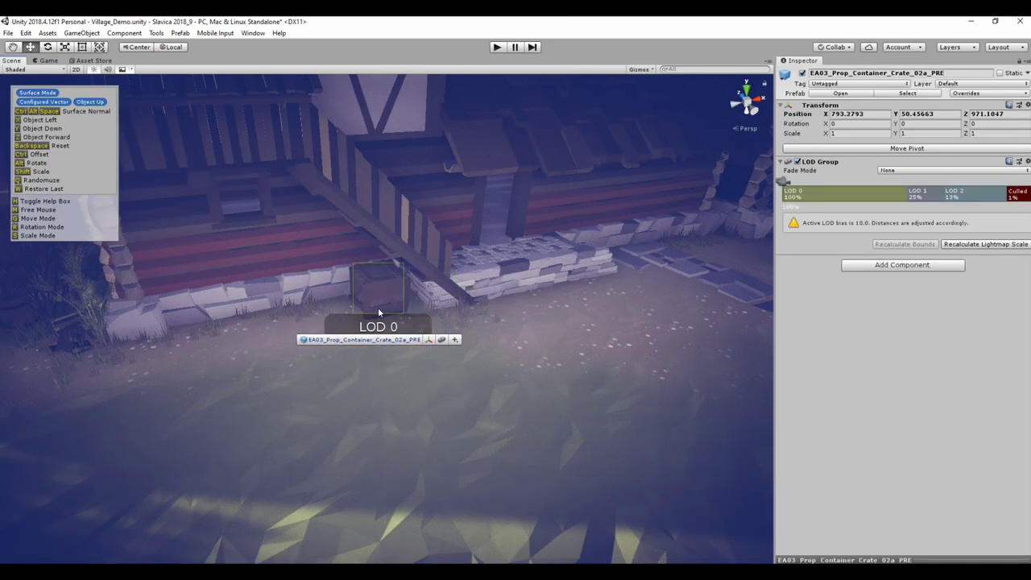
left_click(378, 307)
key("f")
scroll(444, 293, "down", 3)
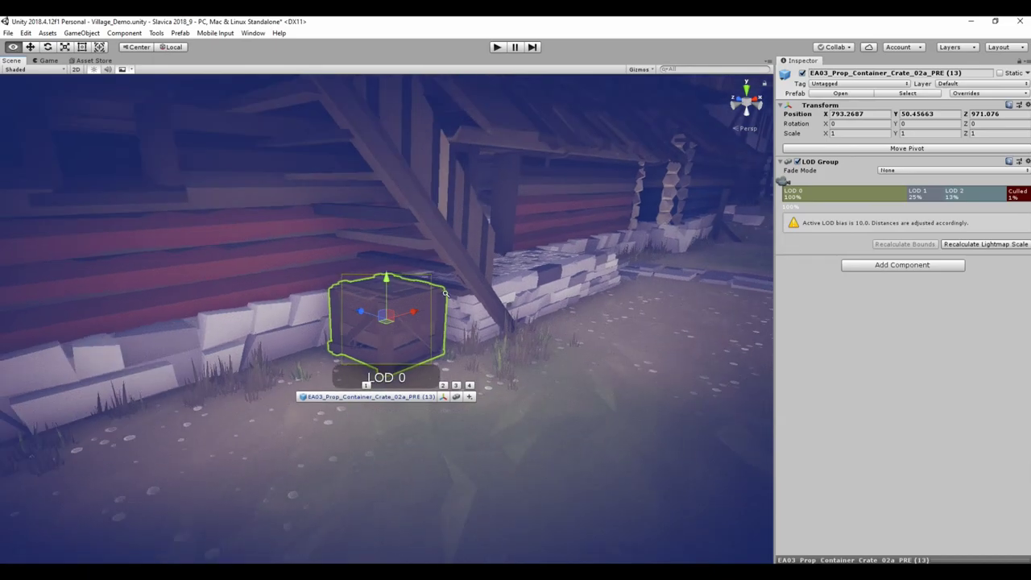
Place Tool_Stump_02a beside the crate
key("space")
scroll(440, 329, "down", 1)
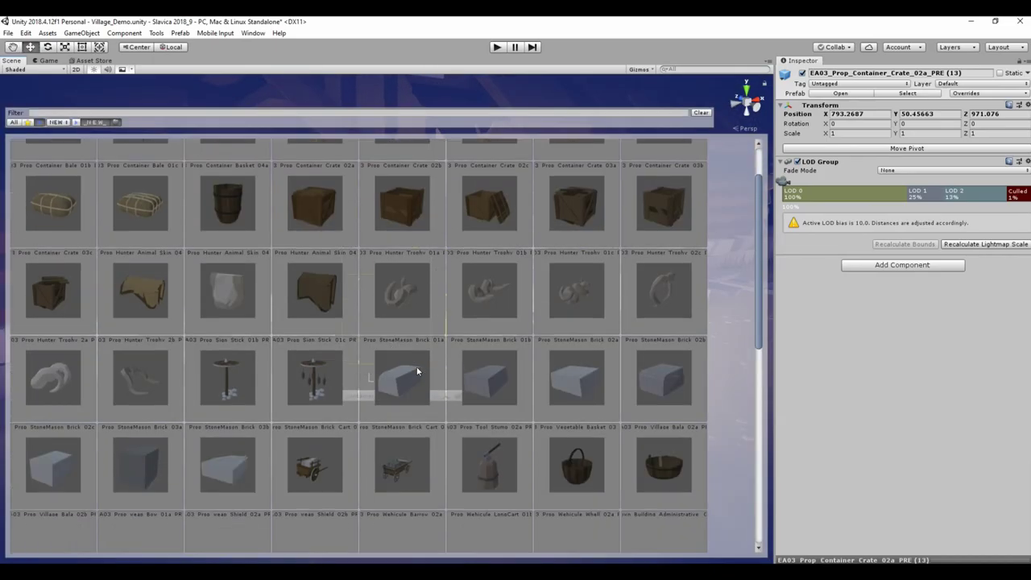
scroll(415, 382, "down", 2)
scroll(419, 357, "down", 1)
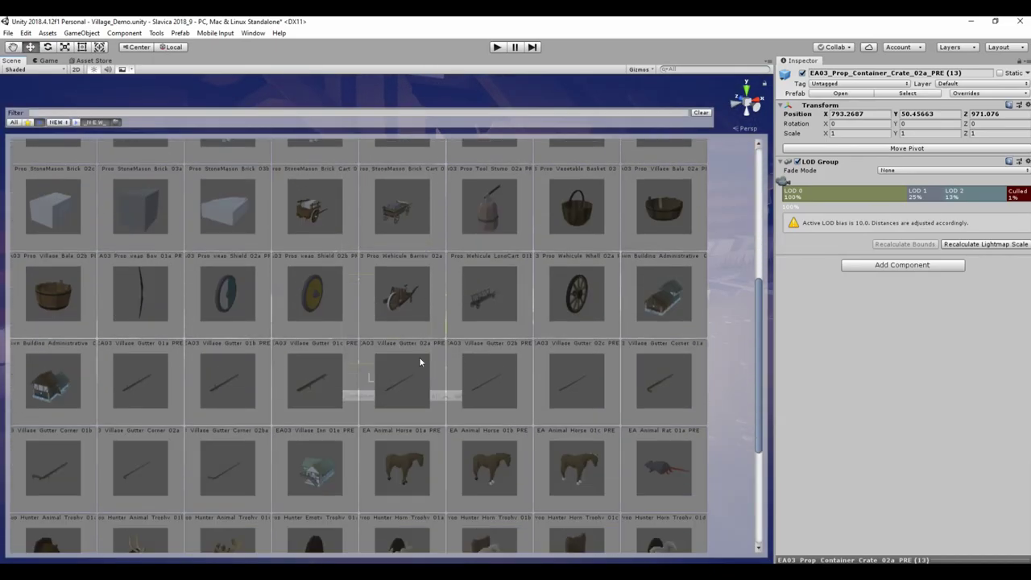
left_click(489, 216)
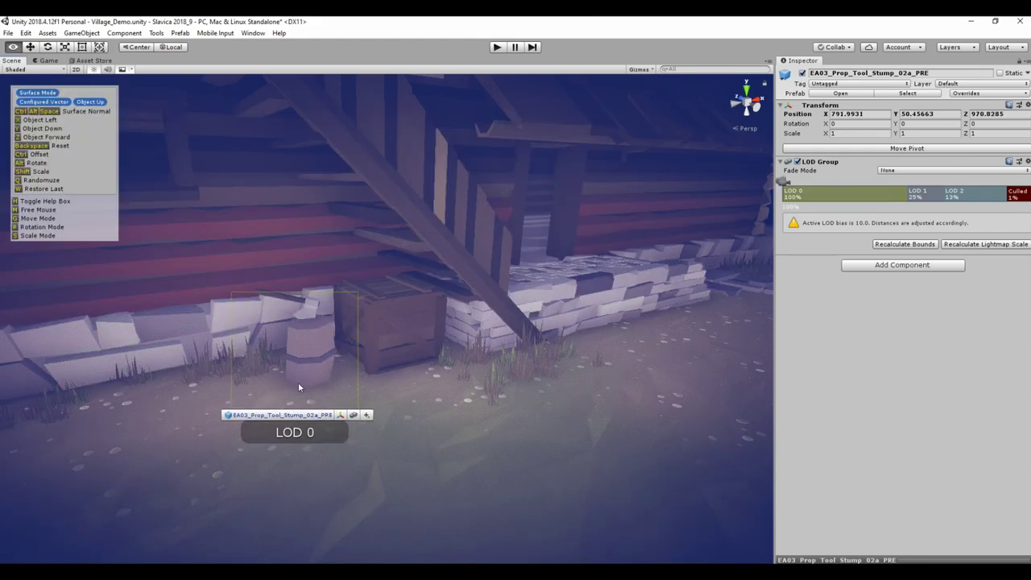
left_click(283, 387)
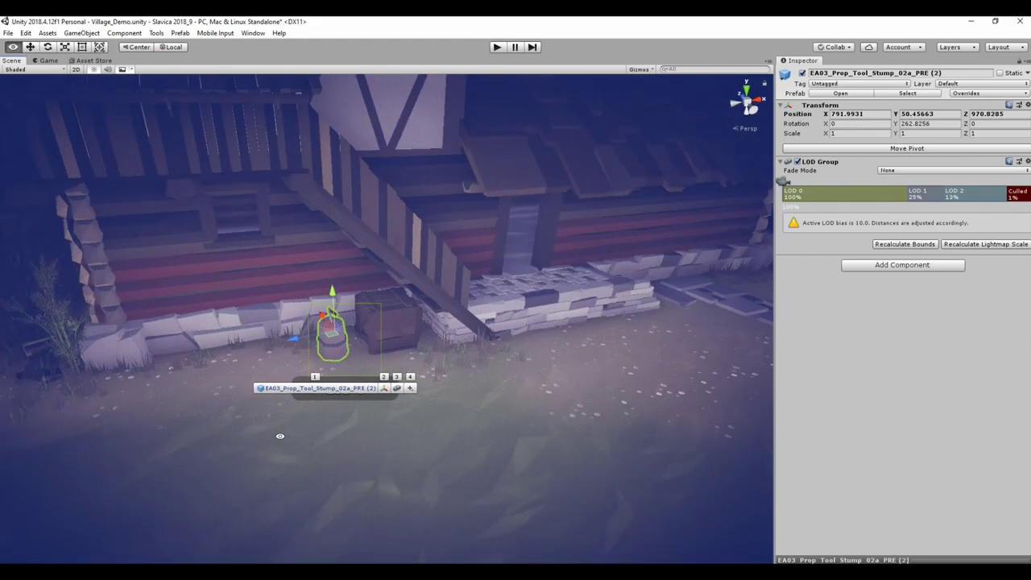
Place the Brushwood_03a bundle further left along the wall
key("space")
scroll(469, 394, "down", 1)
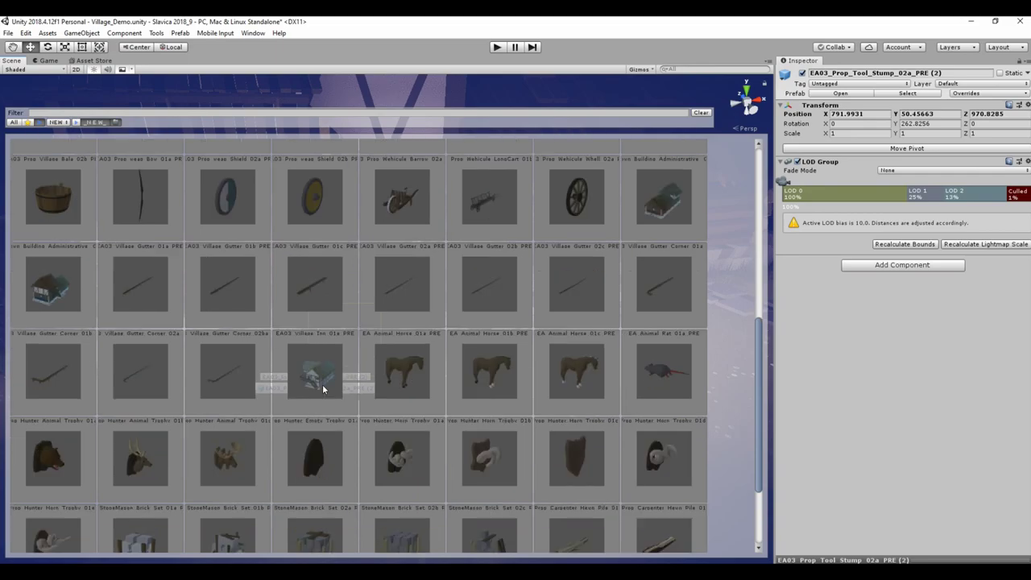
scroll(326, 384, "up", 3)
scroll(326, 387, "up", 2)
scroll(295, 305, "up", 1)
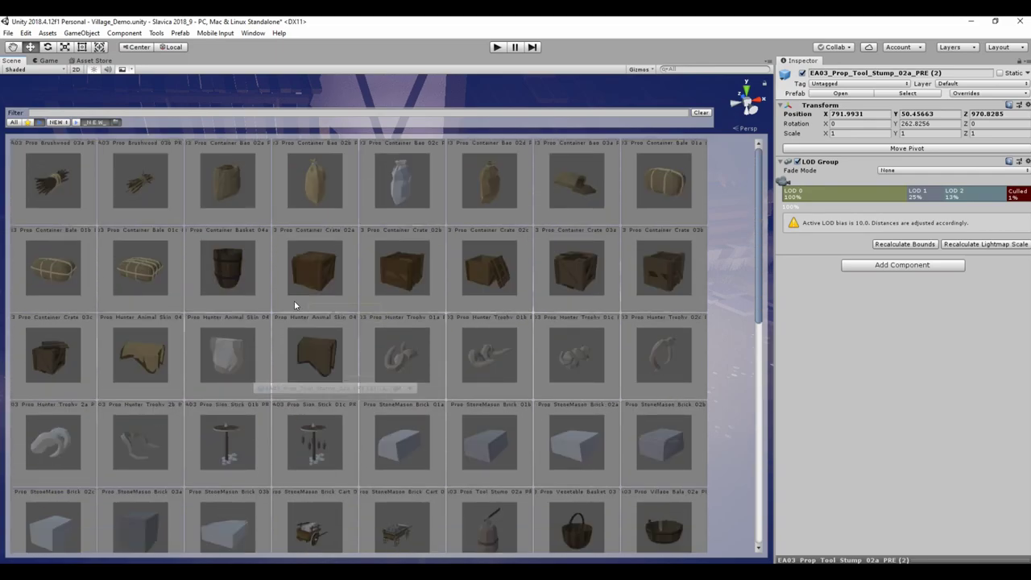
left_click(62, 202)
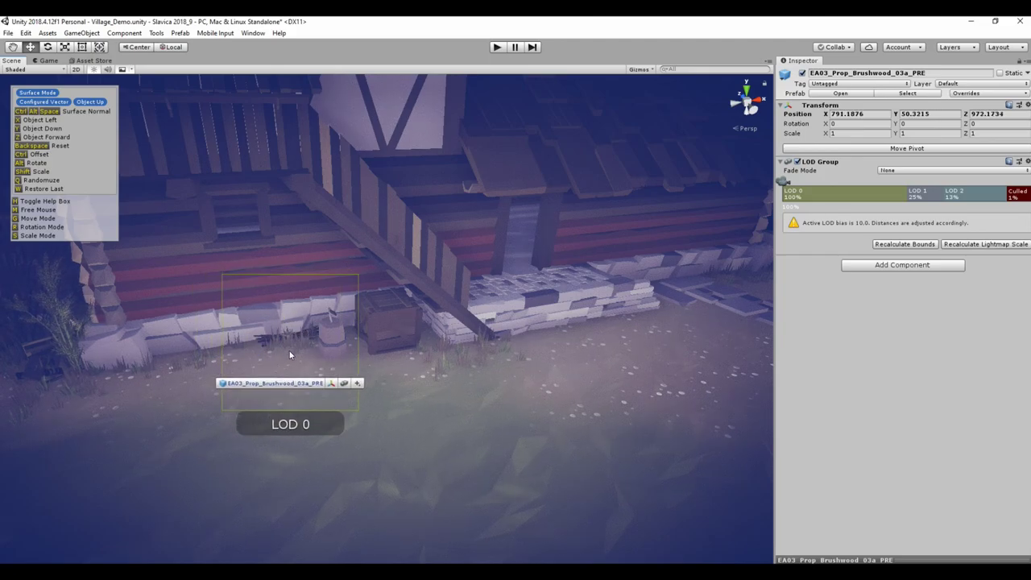
left_click_drag(306, 339, 248, 344)
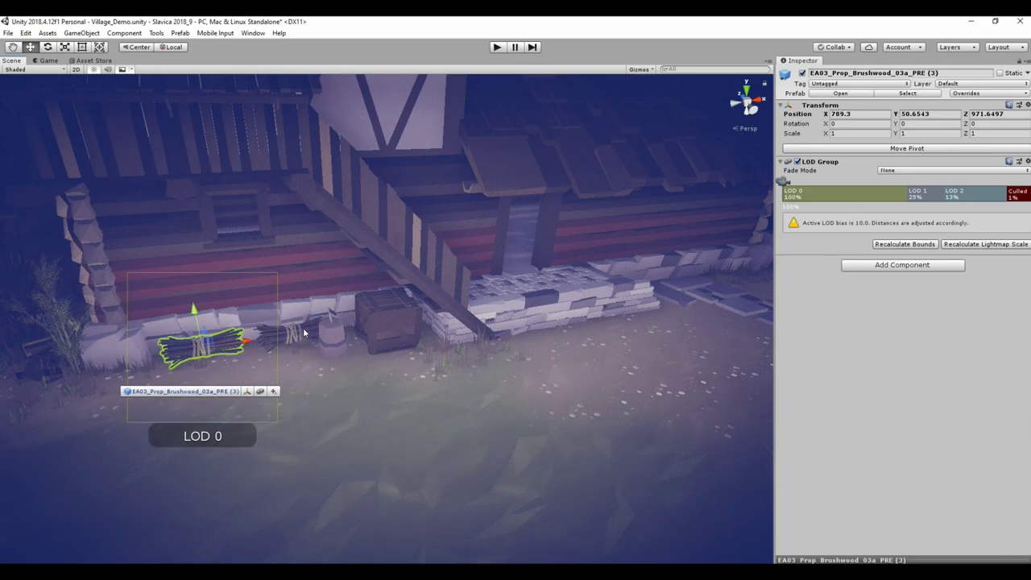
Turn the brushwood 180°, stand it upright and nudge it against the wall
key("r")
key("r")
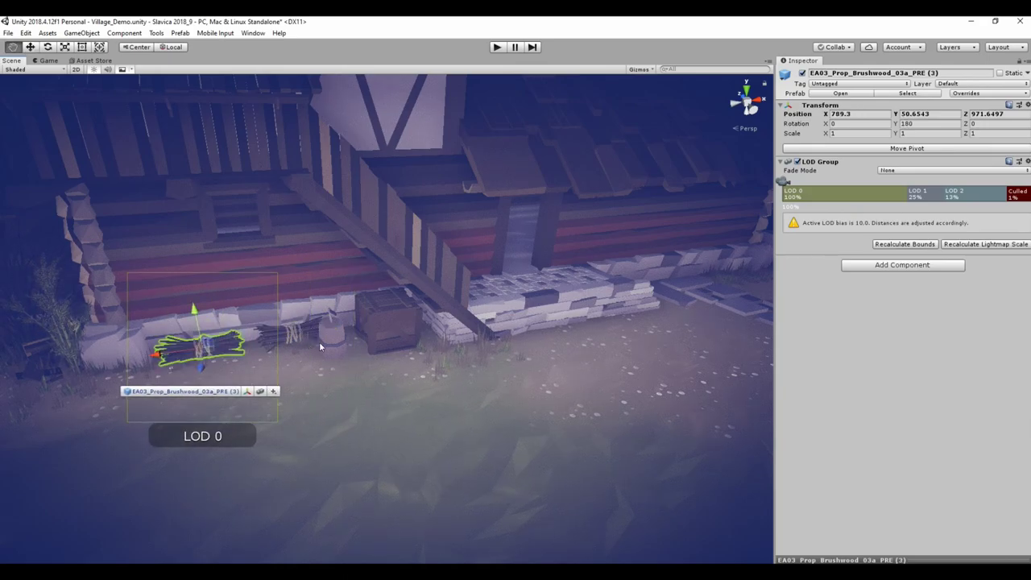
middle_click_drag(319, 341, 258, 324)
left_click_drag(292, 310, 266, 266, "ctrl")
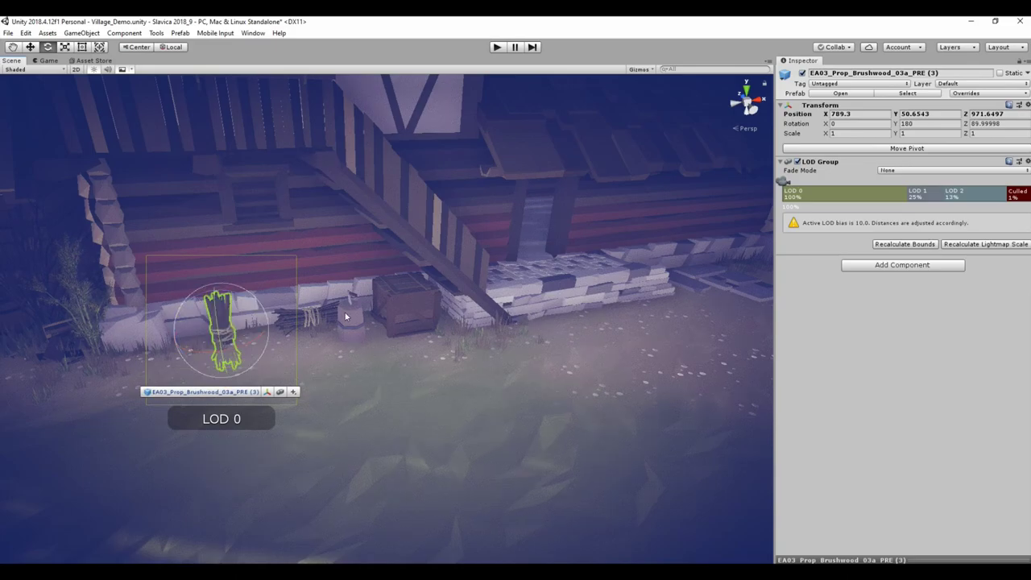
key("f")
key("w")
mouse_move(387, 287)
left_mouse_down()
mouse_move(393, 243)
mouse_move(530, 251)
mouse_move(489, 209)
left_mouse_up()
key("f")
Place the large Container_Basket_04a in front of the brushwood
key("space")
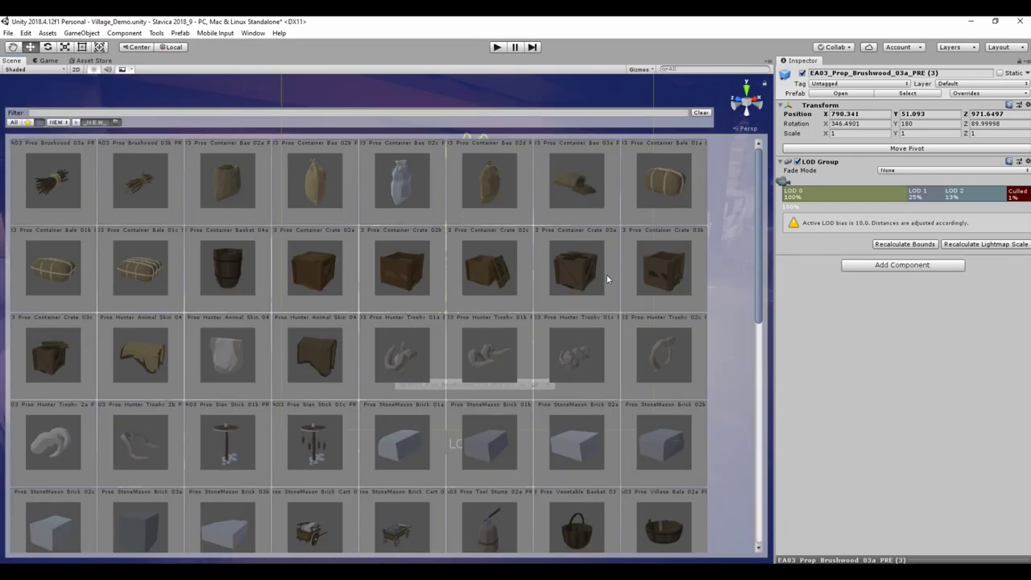
scroll(607, 279, "down", 2)
left_click(222, 217)
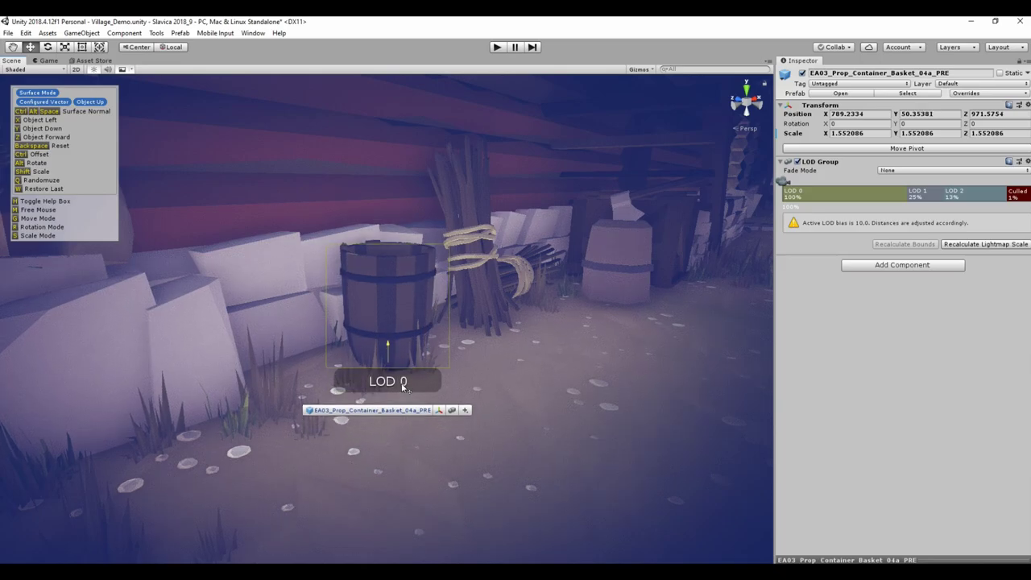
left_click(407, 385)
mouse_move(407, 385)
left_mouse_down("alt")
mouse_move(547, 372)
mouse_move(446, 342)
left_mouse_up("alt")
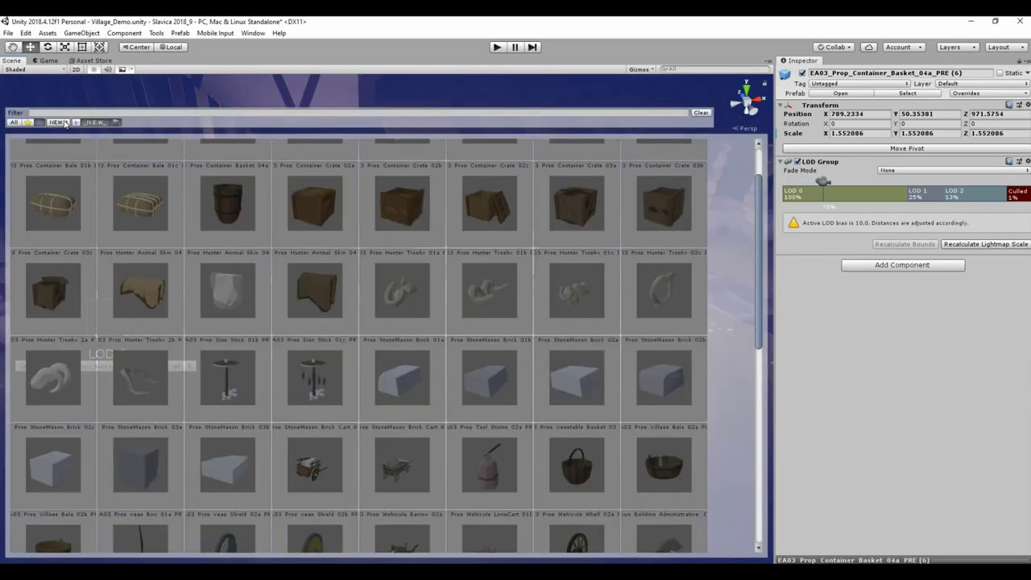
Filter the palette to Forester props and place the Forester_wooden_01d wood pile beside the stump
left_click(65, 122)
left_click(71, 181)
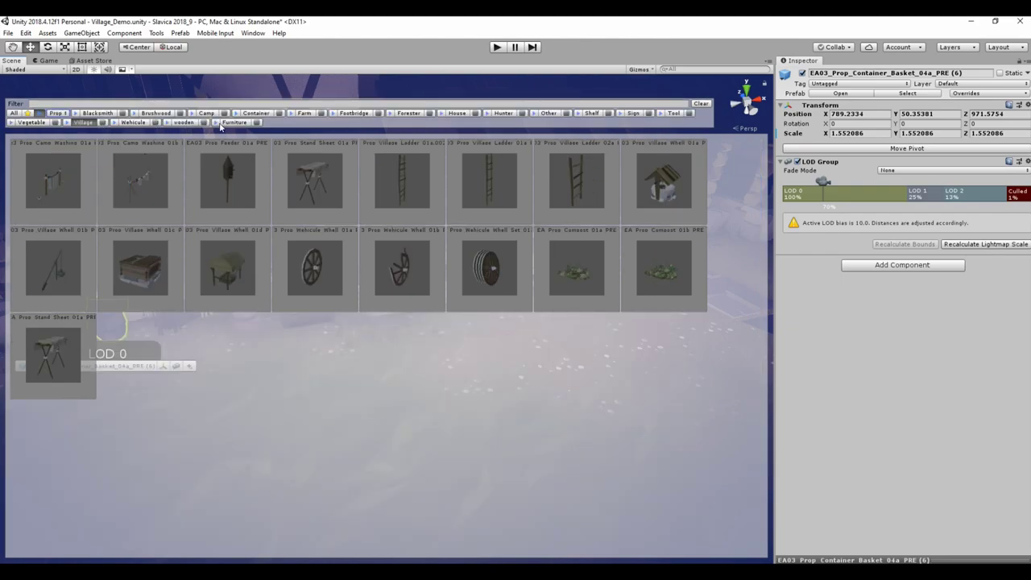
left_click(183, 123)
scroll(366, 374, "down", 1)
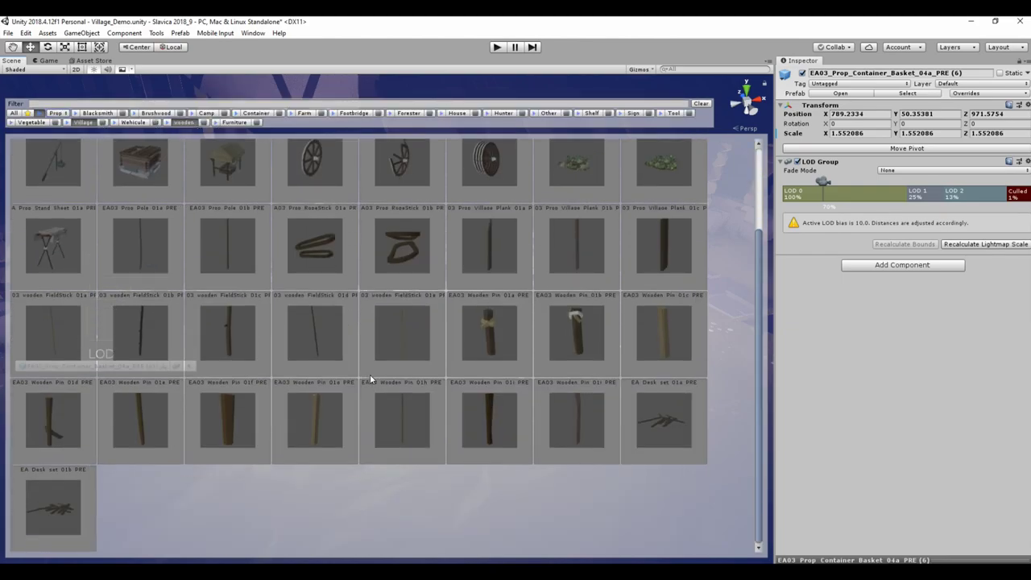
scroll(372, 374, "up", 1)
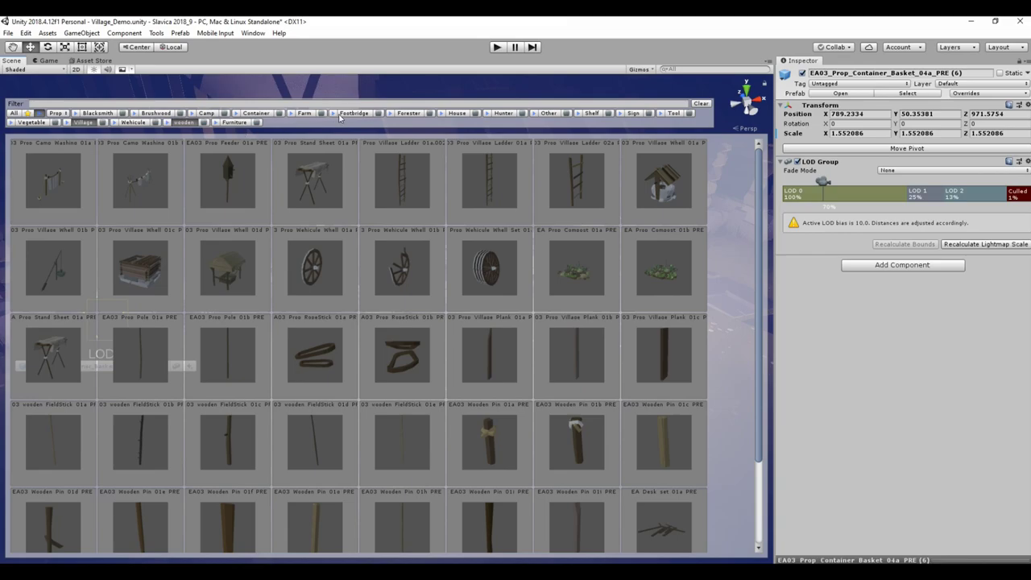
left_click(408, 114)
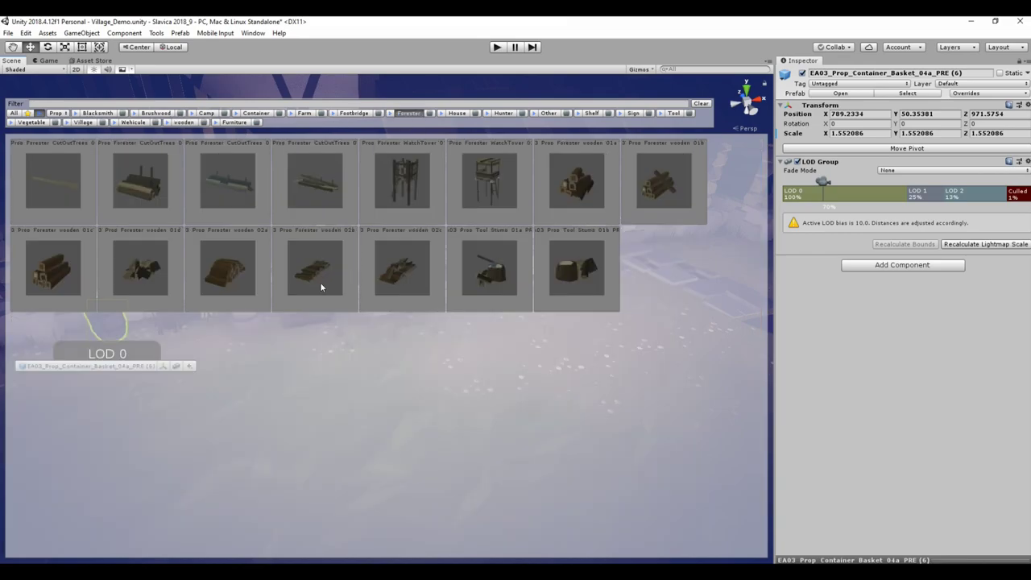
left_click(149, 277)
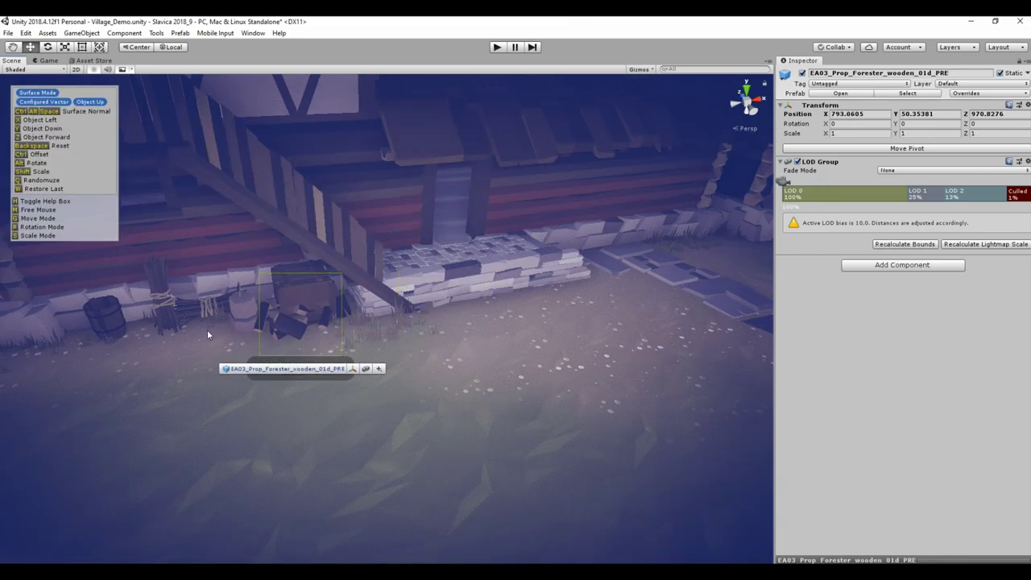
left_click(250, 325)
key("f")
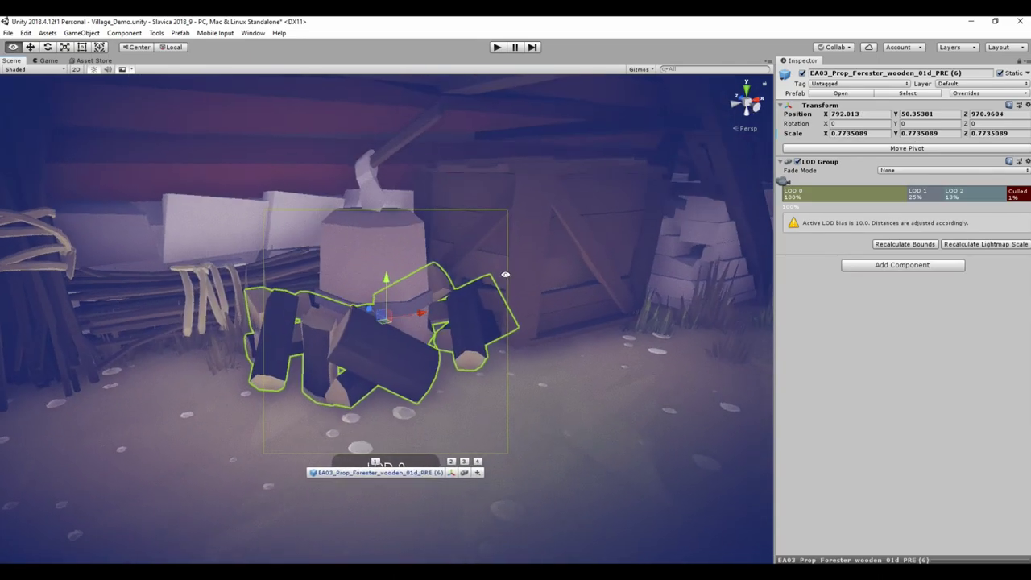
left_click_drag(250, 324, 334, 327, "alt")
Place the CutOutTrees_01 log, enlarge it and lay it on the ground along the wall
key("space")
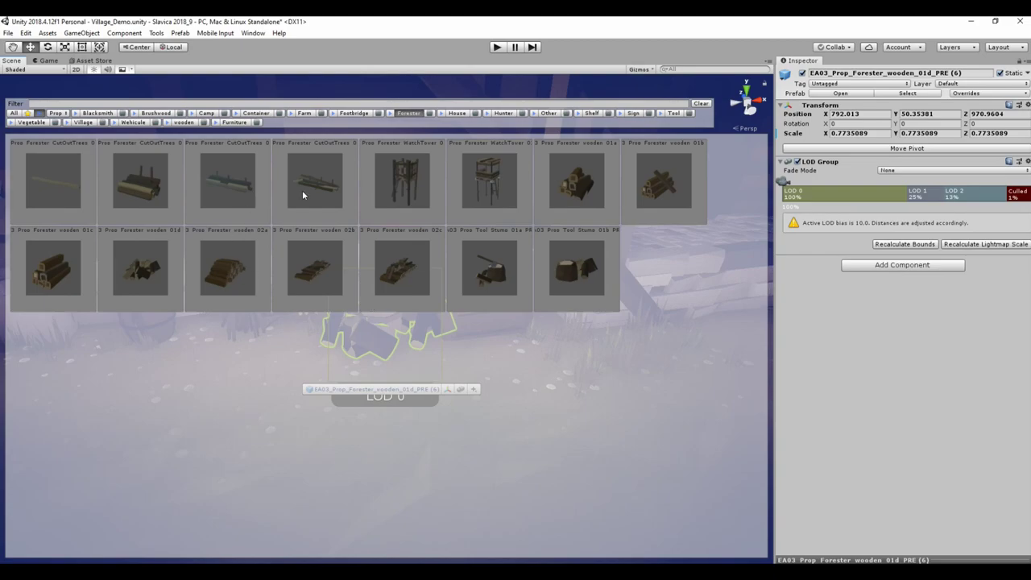
left_click(75, 172)
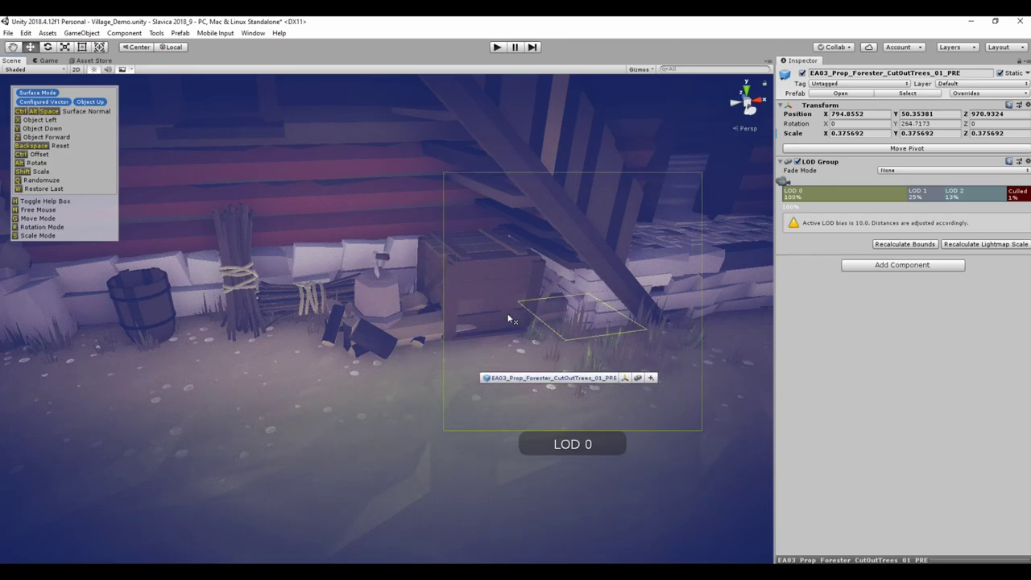
left_click(629, 326)
key("f")
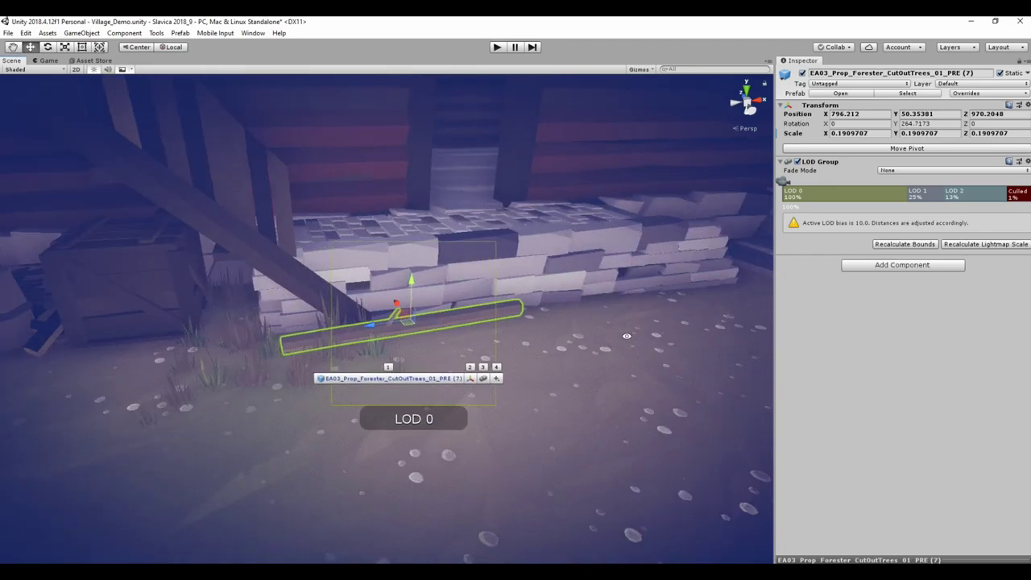
left_click_drag(649, 332, 723, 250)
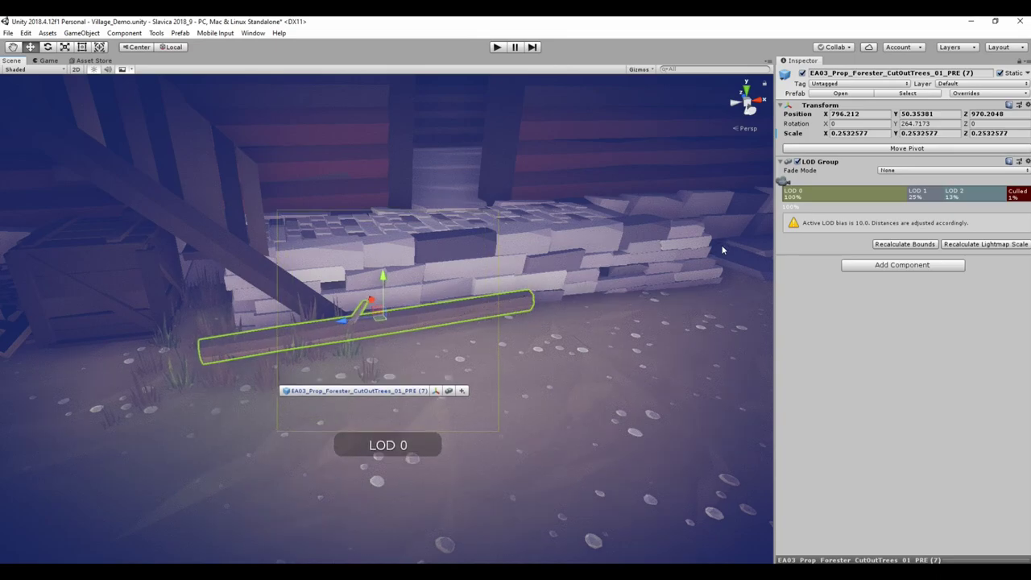
mouse_move(431, 334)
left_mouse_down()
mouse_move(406, 332)
mouse_move(617, 292)
mouse_move(394, 332)
mouse_move(408, 337)
mouse_move(403, 299)
mouse_move(390, 296)
mouse_move(407, 305)
mouse_move(402, 319)
mouse_move(369, 287)
mouse_move(529, 310)
mouse_move(370, 358)
left_mouse_up()
key("w")
key("w")
key("w")
key("e")
key("w")
key("space")
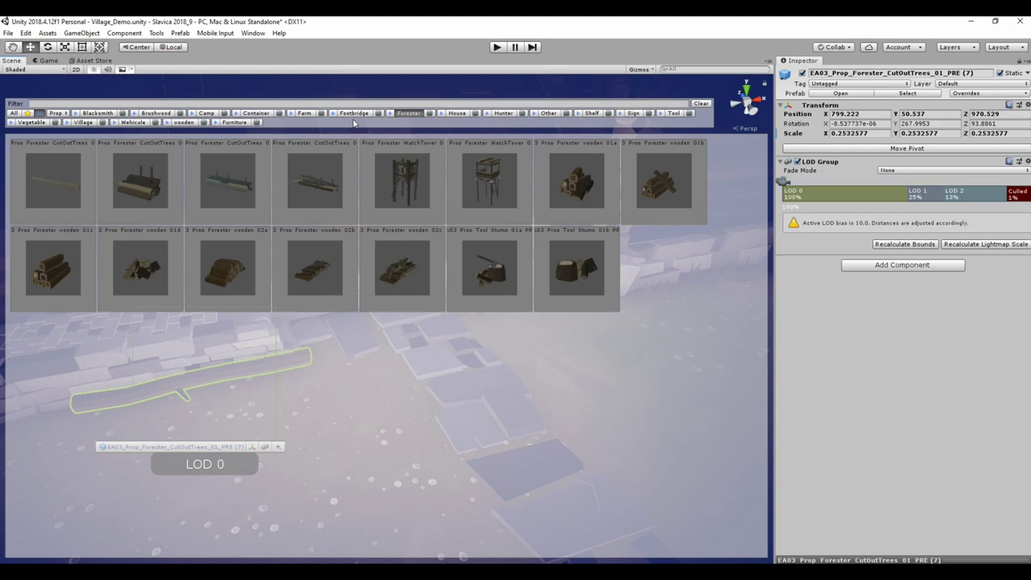
left_click(415, 114)
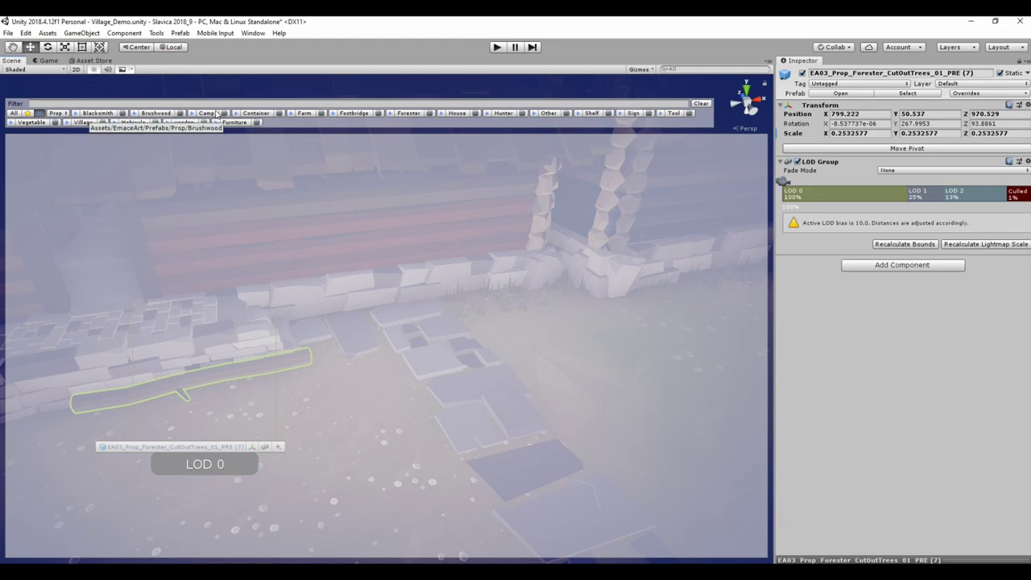
Filter the palette to Container items and place a barrel against the house wall
left_click(253, 113)
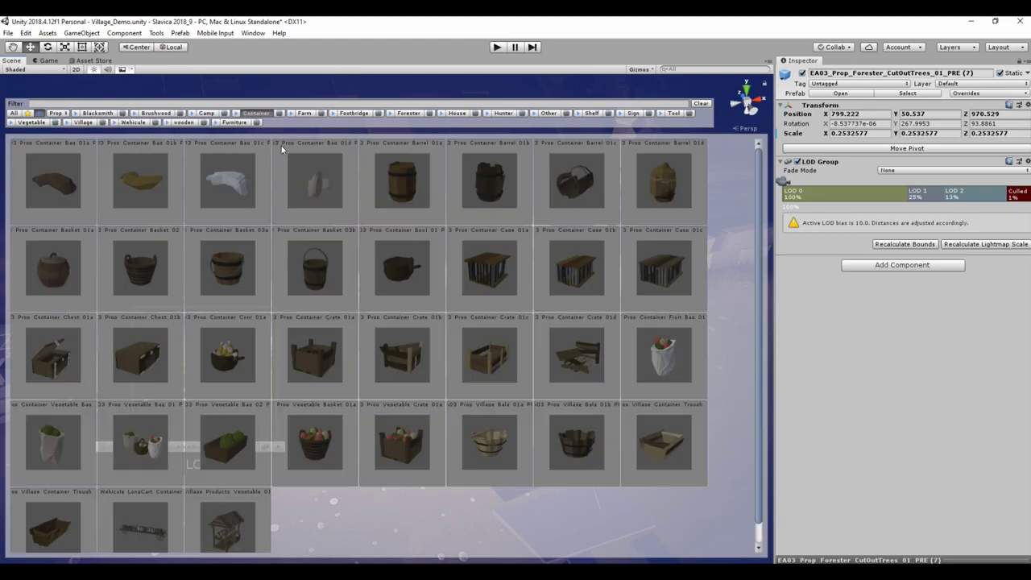
scroll(392, 328, "down", 1)
scroll(379, 327, "up", 1)
left_click(656, 216)
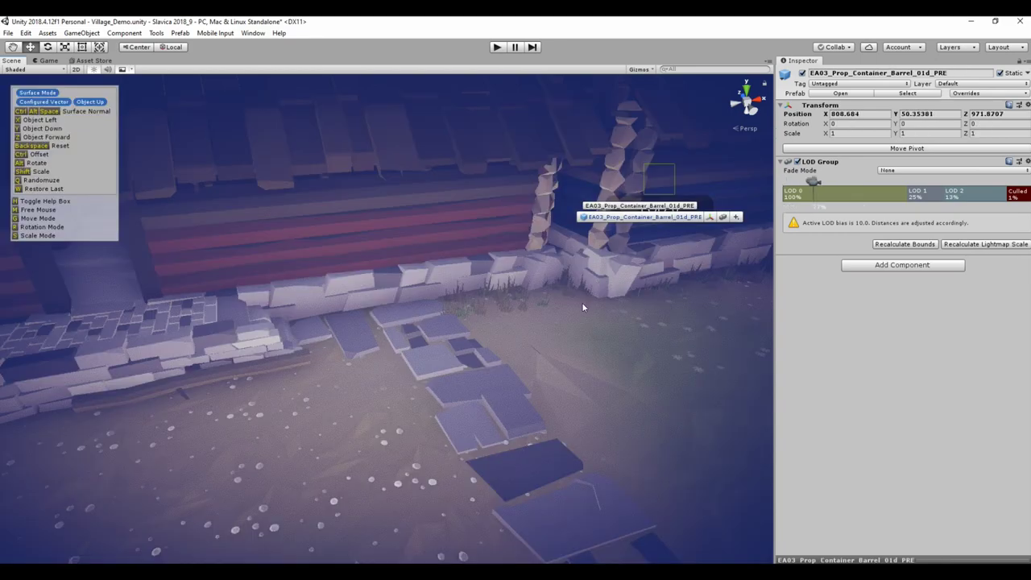
key("f")
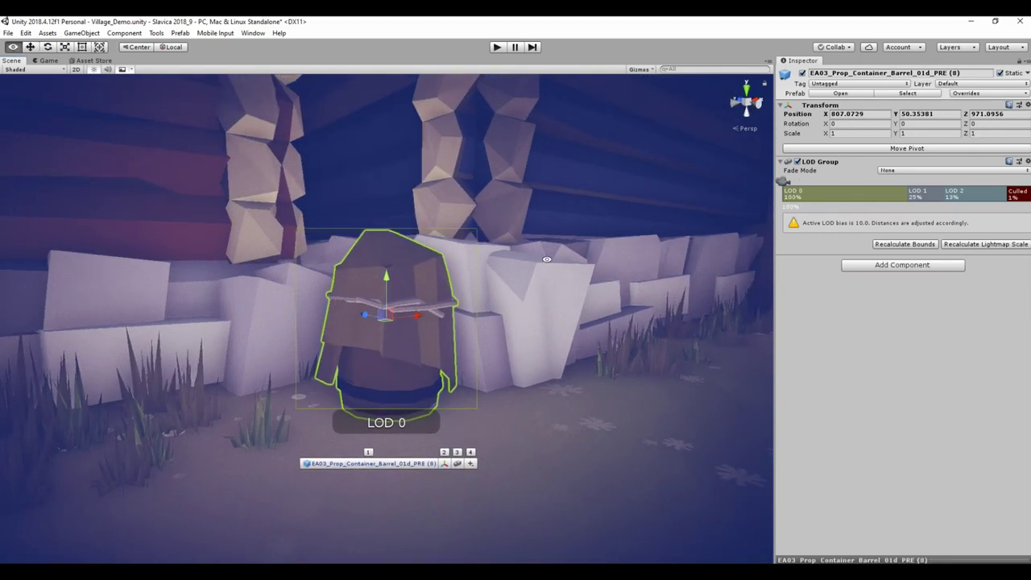
scroll(501, 303, "down", 3)
left_click_drag(502, 303, 255, 220, "alt")
Place a wooden bucket near the barrel
key("space")
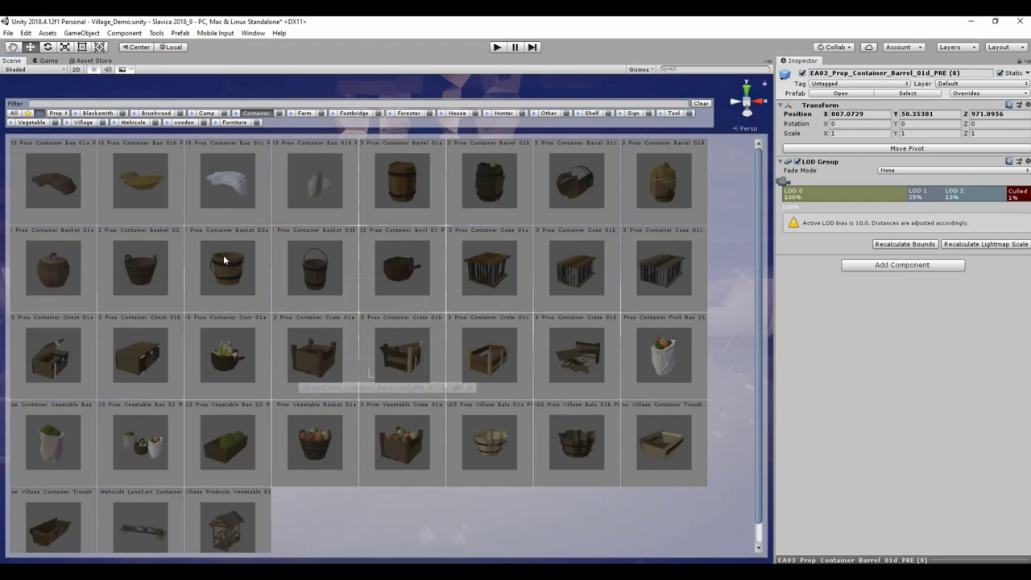
left_click(224, 261)
key("f")
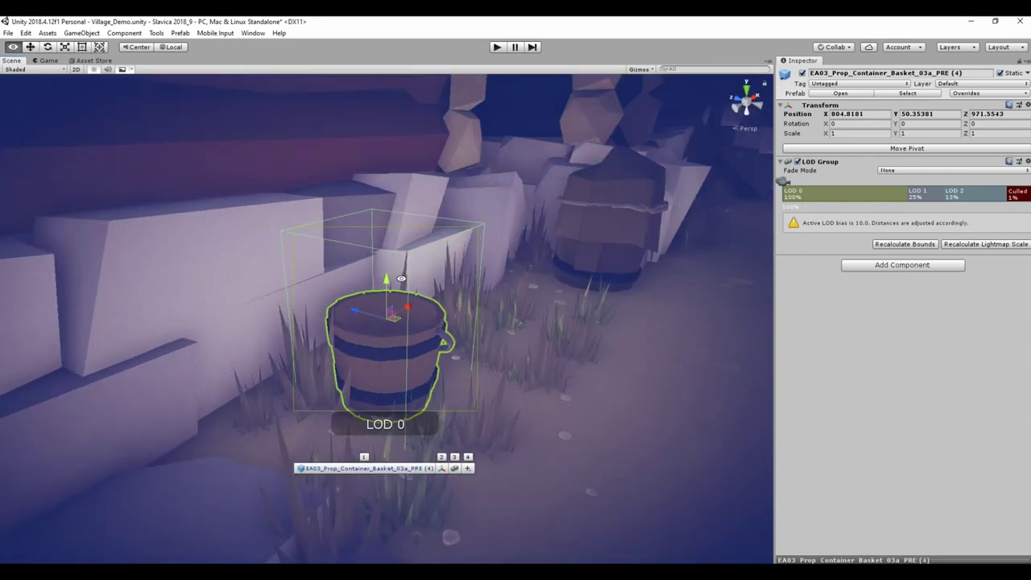
scroll(387, 282, "down", 3)
scroll(387, 310, "down", 3)
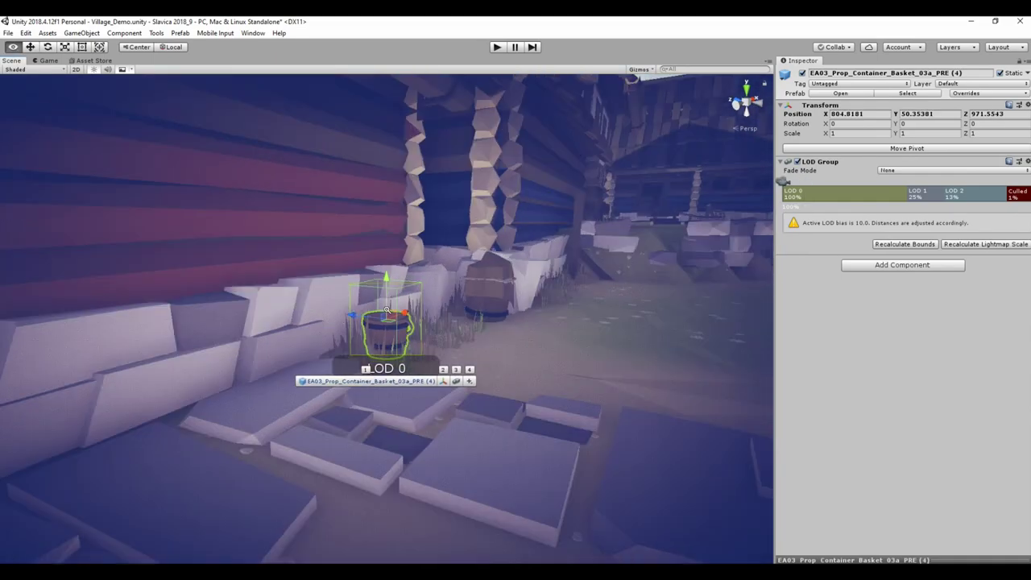
mouse_move(387, 310)
left_mouse_down("alt")
mouse_move(340, 385)
mouse_move(385, 374)
left_mouse_up("alt")
Drop a Bag_01c sack onto the stone wall
key("space")
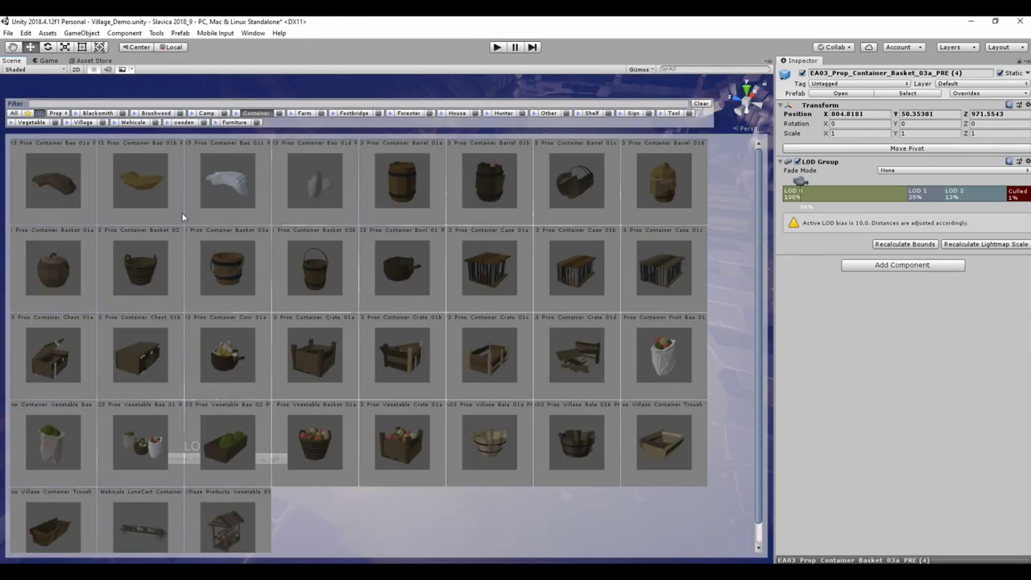
left_click(308, 200)
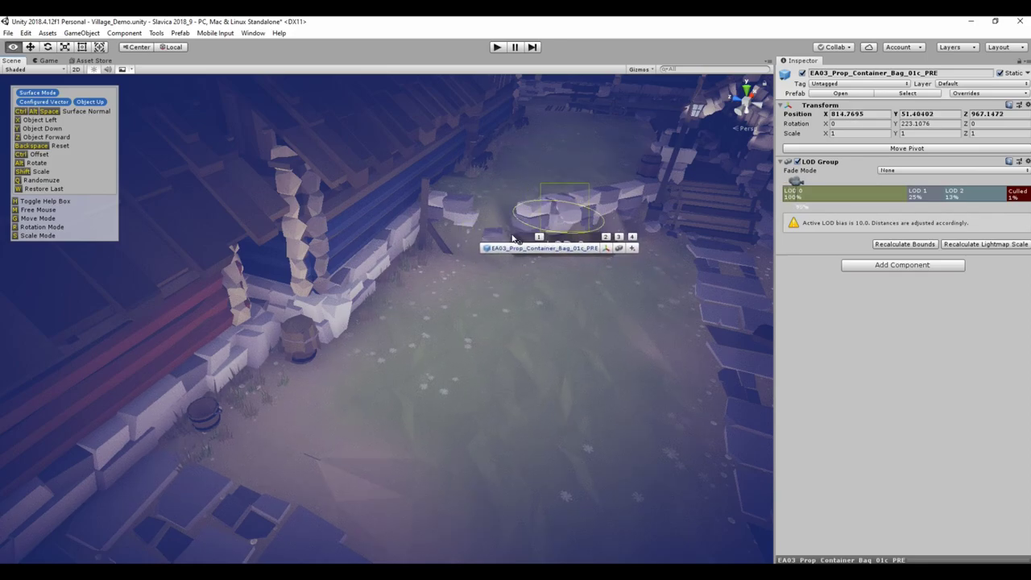
left_click(583, 218)
key("f")
left_click_drag(504, 269, 392, 357, "alt")
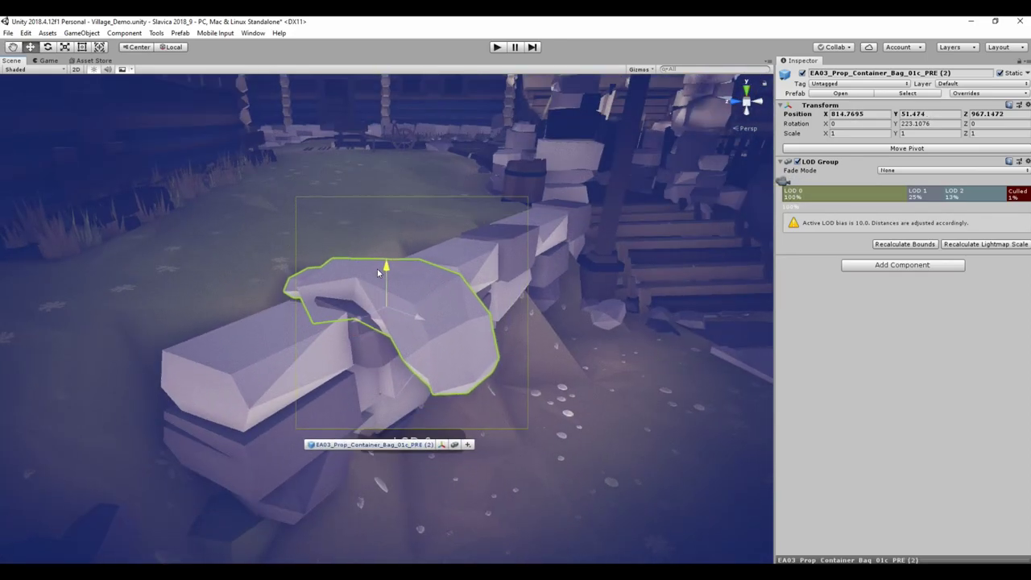
mouse_move(387, 274)
left_mouse_down("alt")
mouse_move(362, 332)
mouse_move(561, 275)
mouse_move(526, 300)
left_mouse_up("alt")
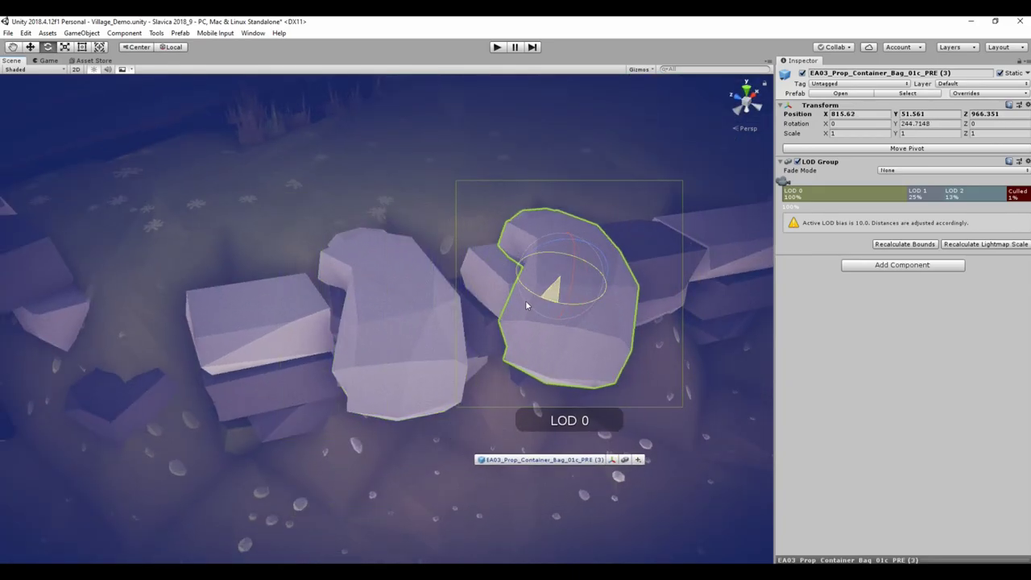
Place a Bag_01b sack, turn it 90° and tip it onto its side
key("space")
left_click(141, 182)
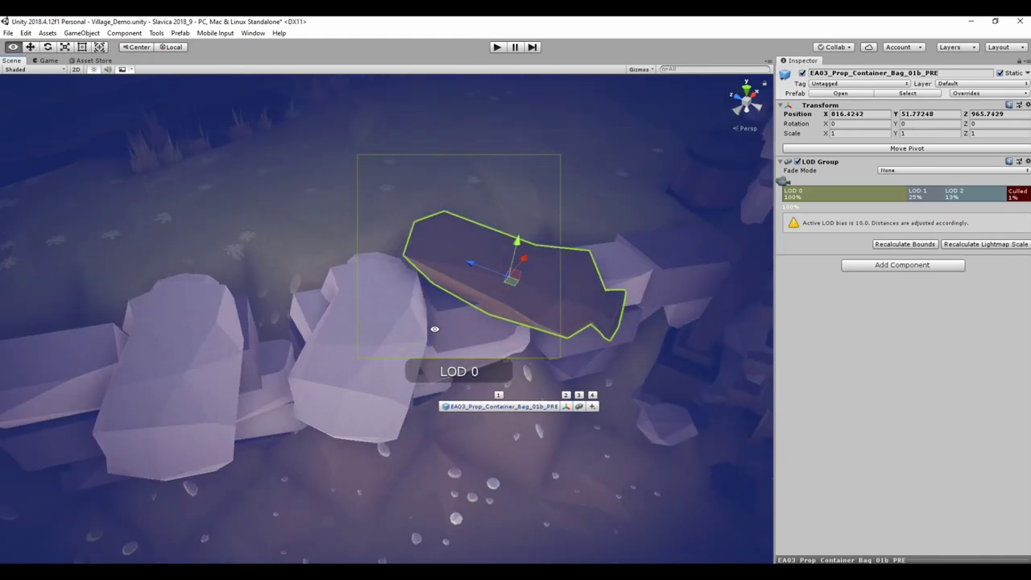
key("r")
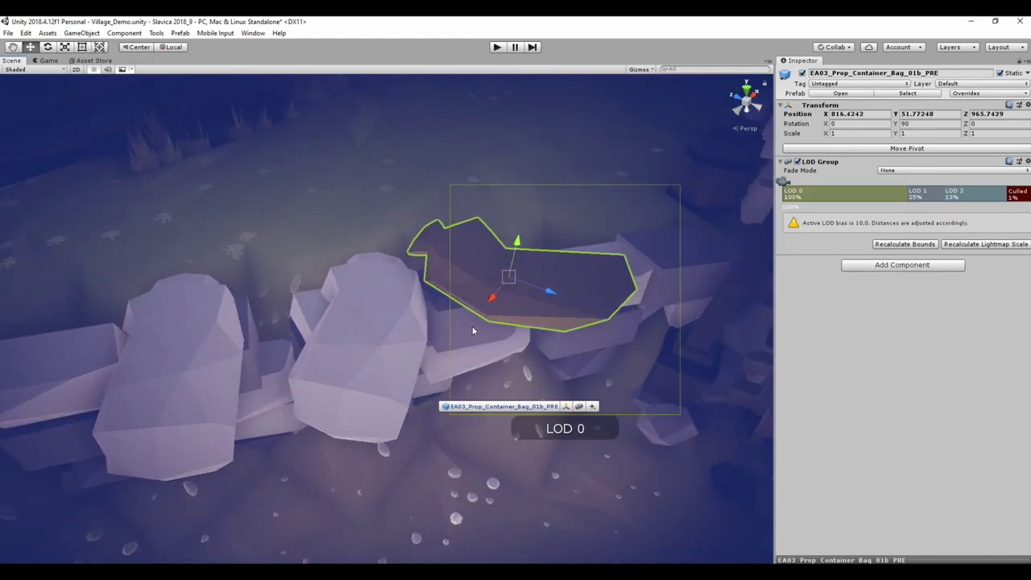
left_click_drag(535, 281, 259, 171)
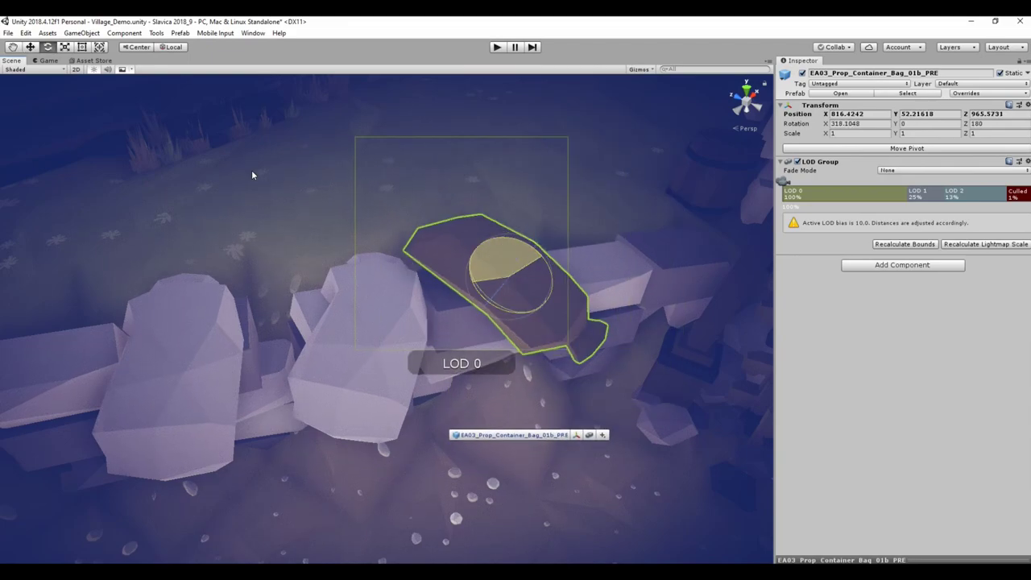
key("w")
left_click_drag(361, 255, 409, 304, "alt")
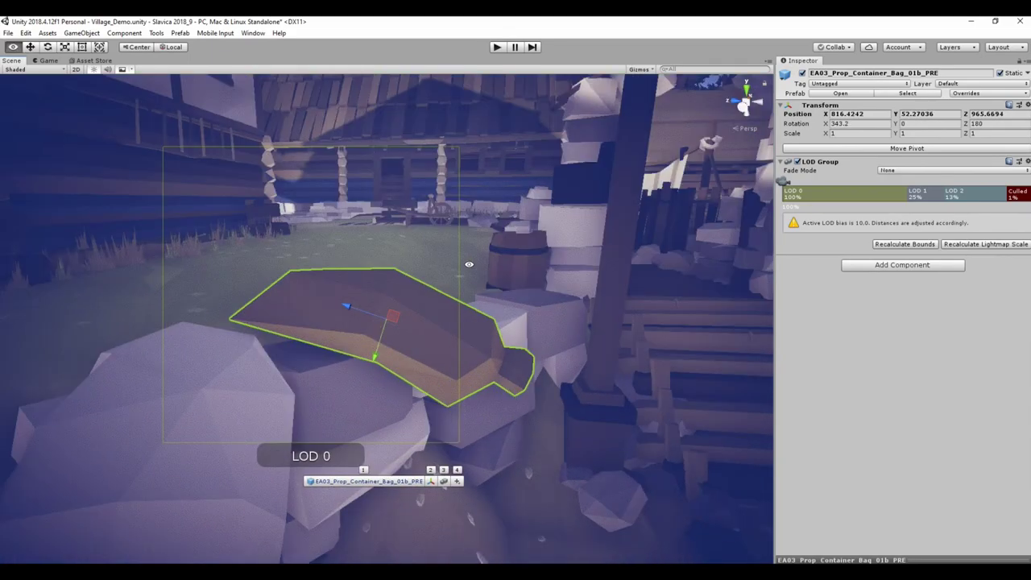
key("x")
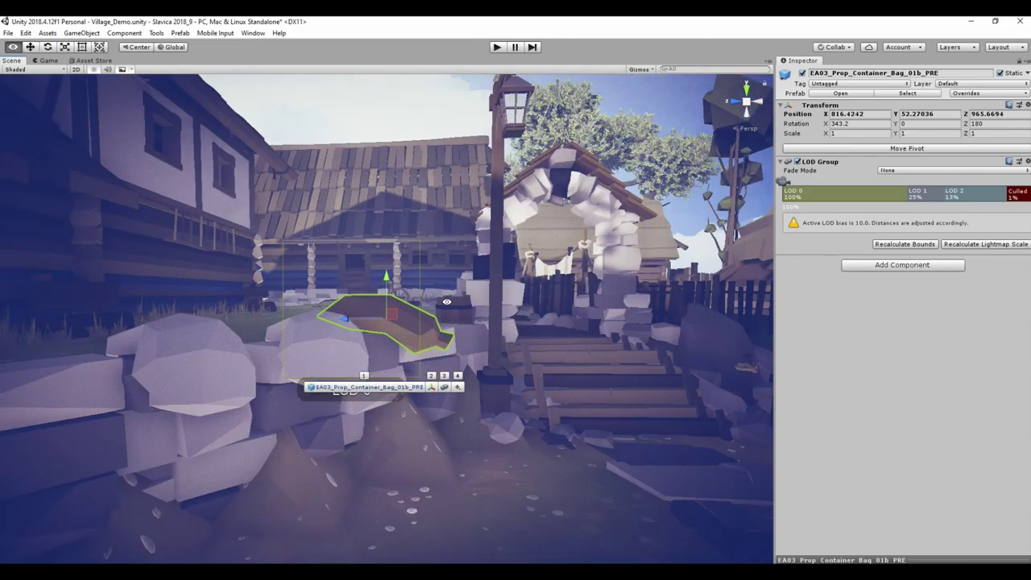
scroll(403, 339, "down", 3)
mouse_move(403, 339)
left_mouse_down("alt")
mouse_move(328, 390)
mouse_move(306, 355)
left_mouse_up("alt")
key("space")
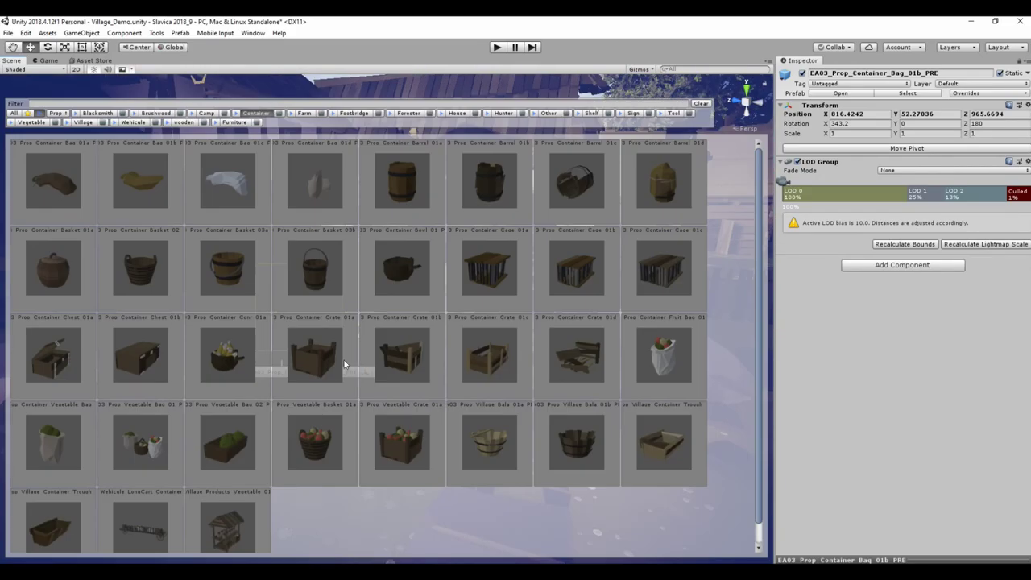
Filter the palette to Plant and place Bush_Dry_02b left of the archway
left_click(68, 112)
left_click(73, 156)
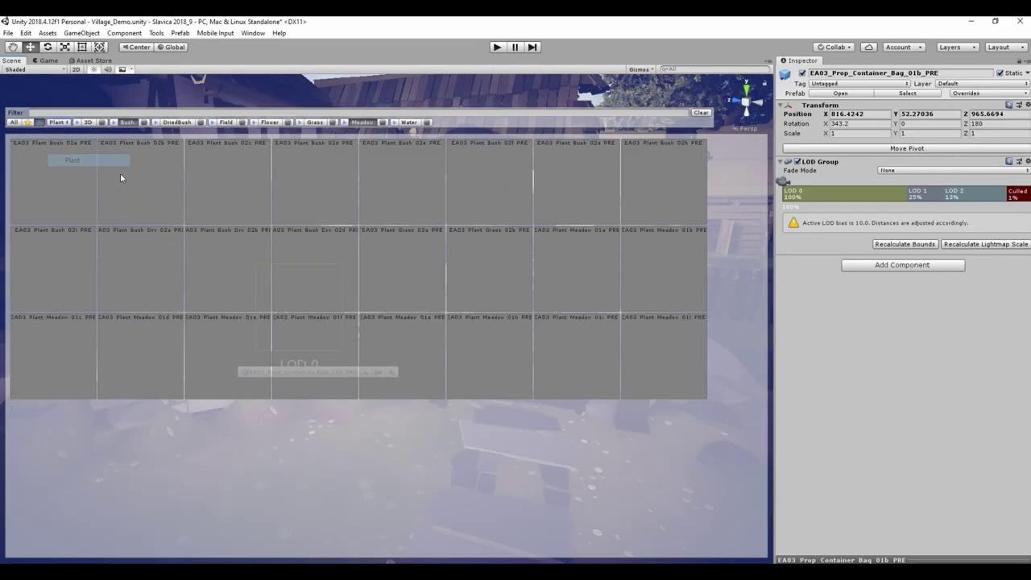
left_click(232, 265)
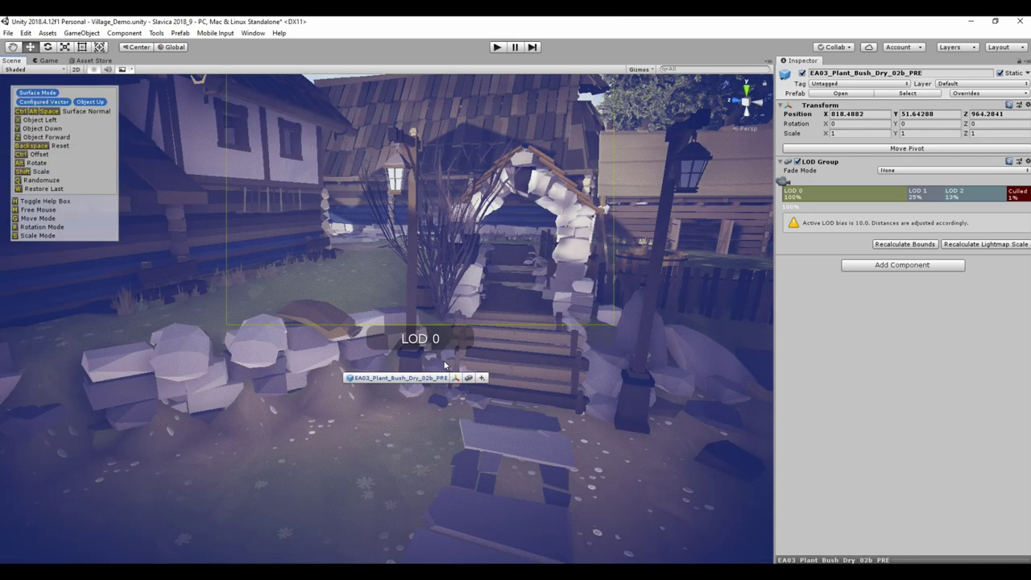
left_click(394, 443)
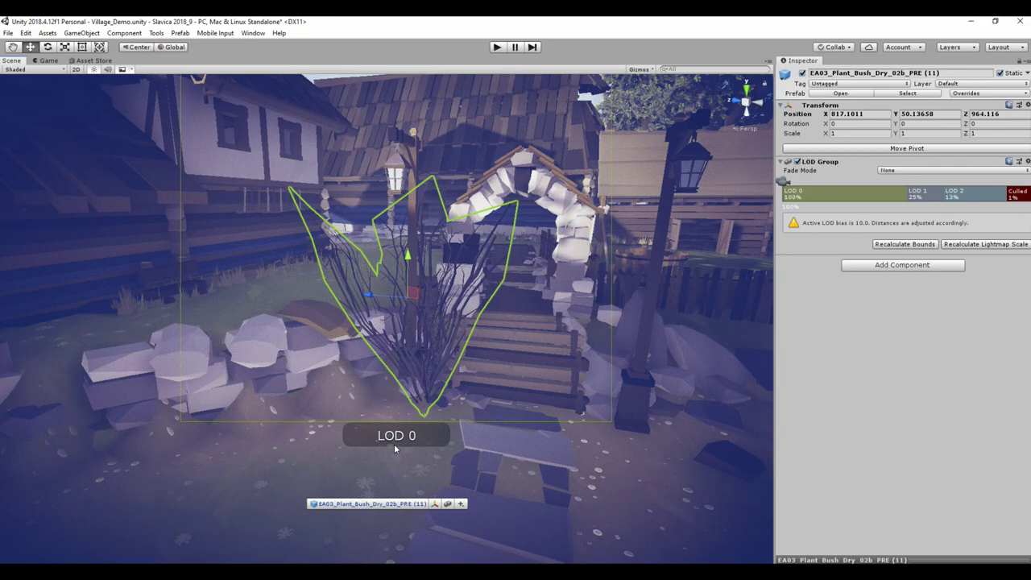
Place a Bush_02h leafy bush beside the archway steps, scaled to about 0.7
right_click(394, 444)
left_click(663, 193)
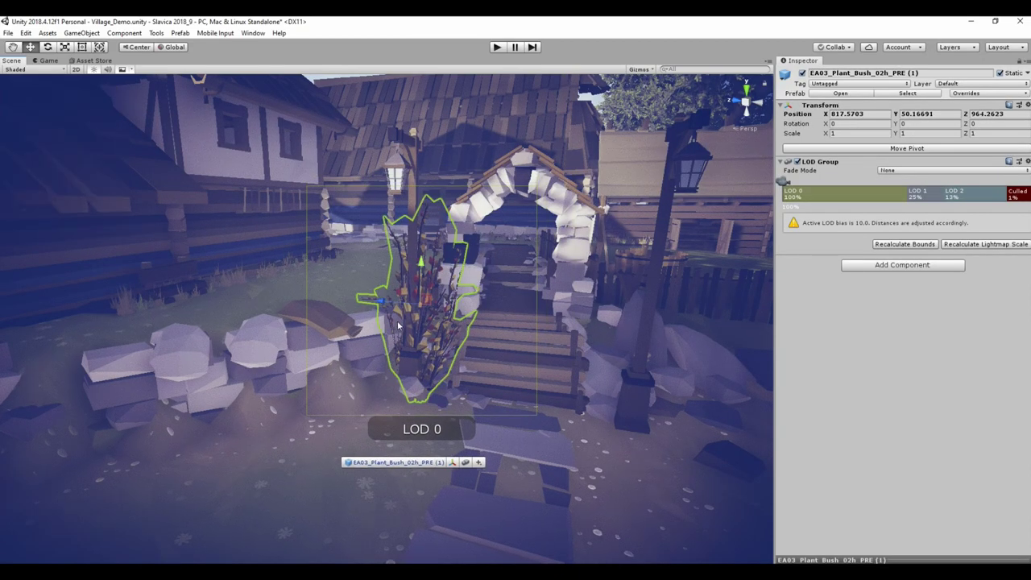
left_click(387, 306)
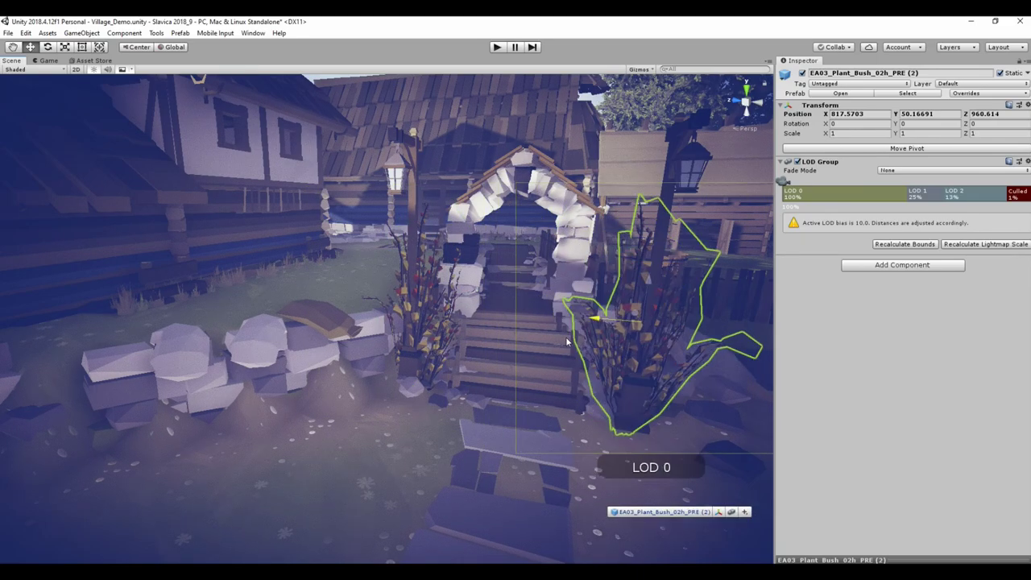
scroll(637, 342, "up", 1)
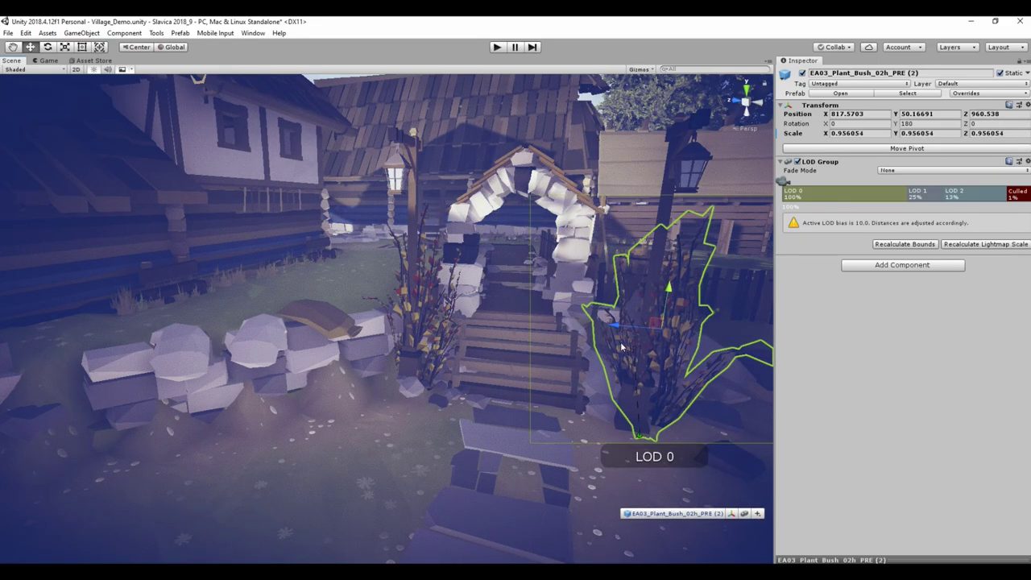
scroll(615, 305, "down", 4)
left_click_drag(615, 305, 398, 397, "alt")
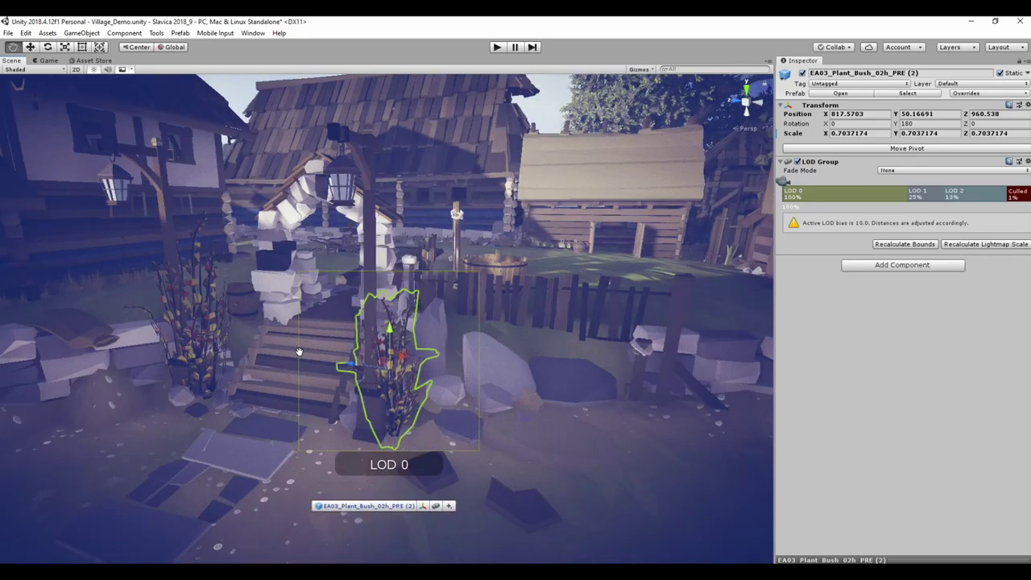
right_click(419, 367)
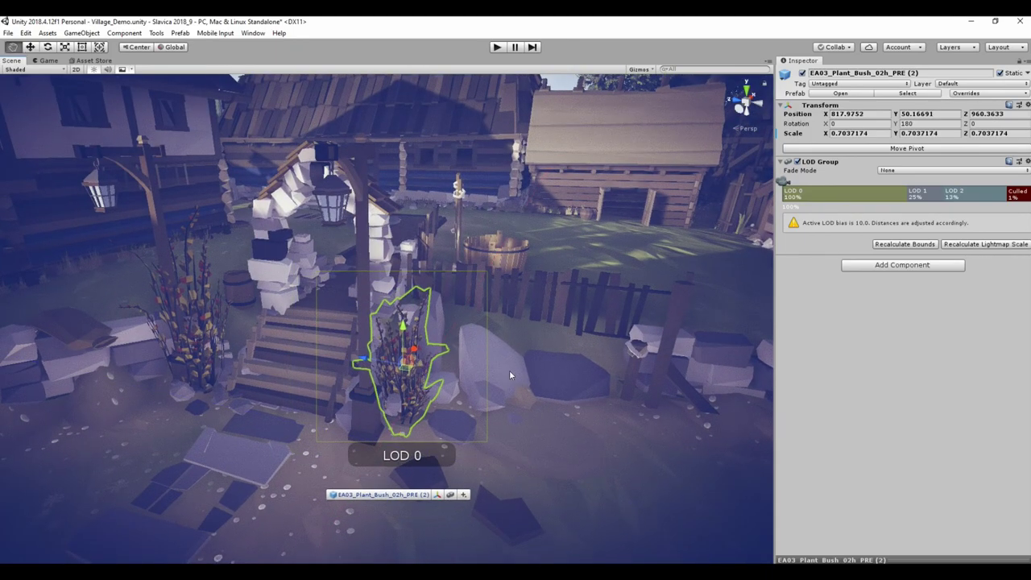
Place a Grass_02b clump by the fence post and duplicate it
left_click(490, 283)
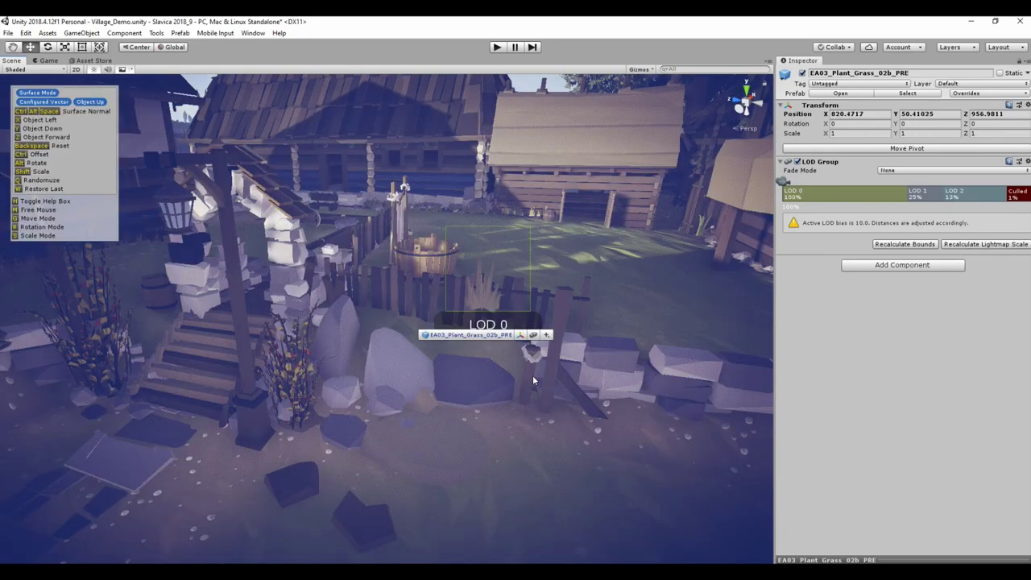
left_click(577, 408)
key("f")
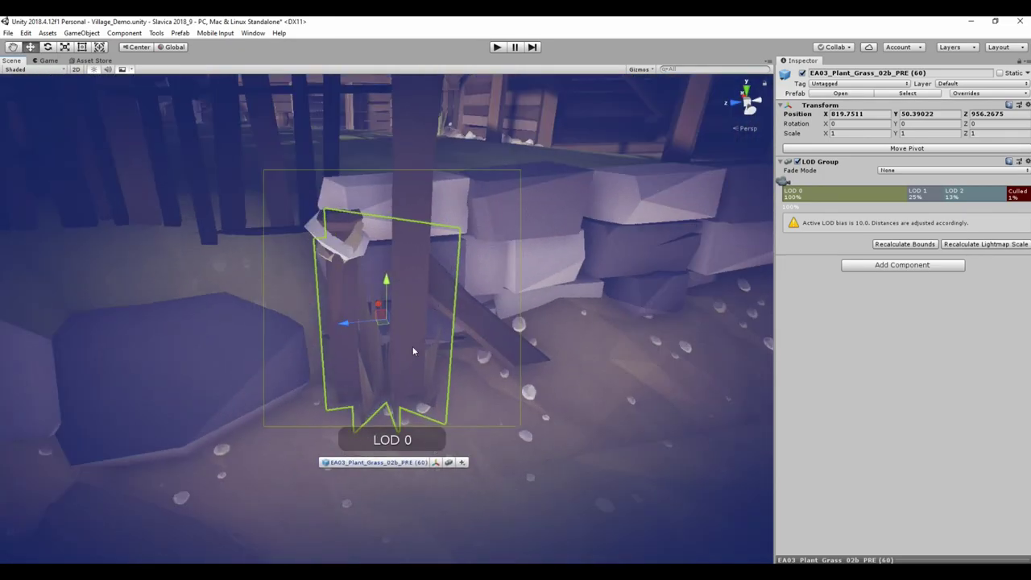
mouse_move(385, 329)
left_mouse_down()
mouse_move(549, 311)
mouse_move(361, 355)
left_mouse_up()
scroll(549, 311, "down", 3)
key("ctrl+d")
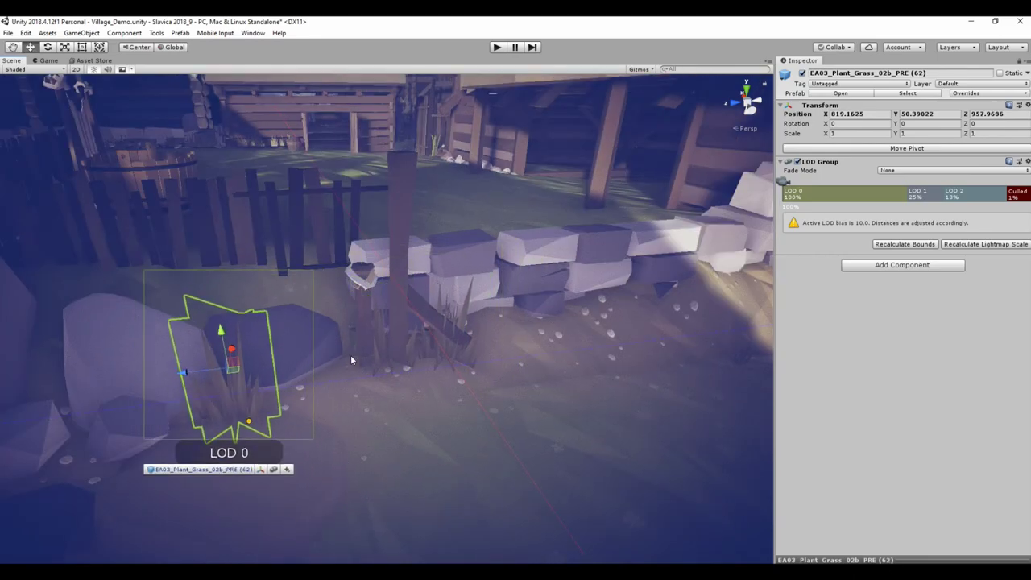
key("ctrl+d")
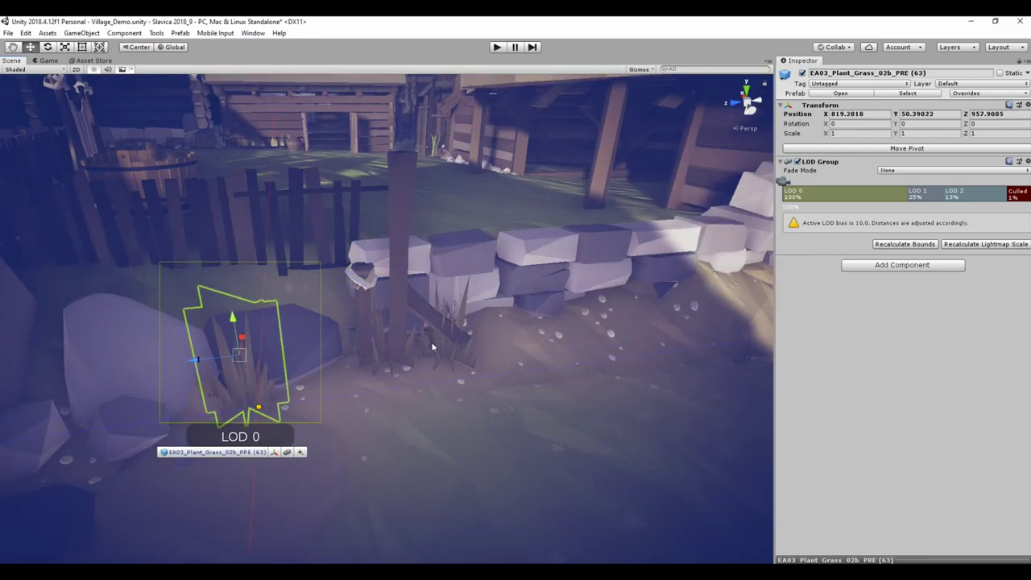
left_click_drag(362, 355, 620, 365)
scroll(423, 352, "down", 3)
Spread the grass copies along the wall, beside the bushes and next to the steps
left_click_drag(478, 349, 581, 338)
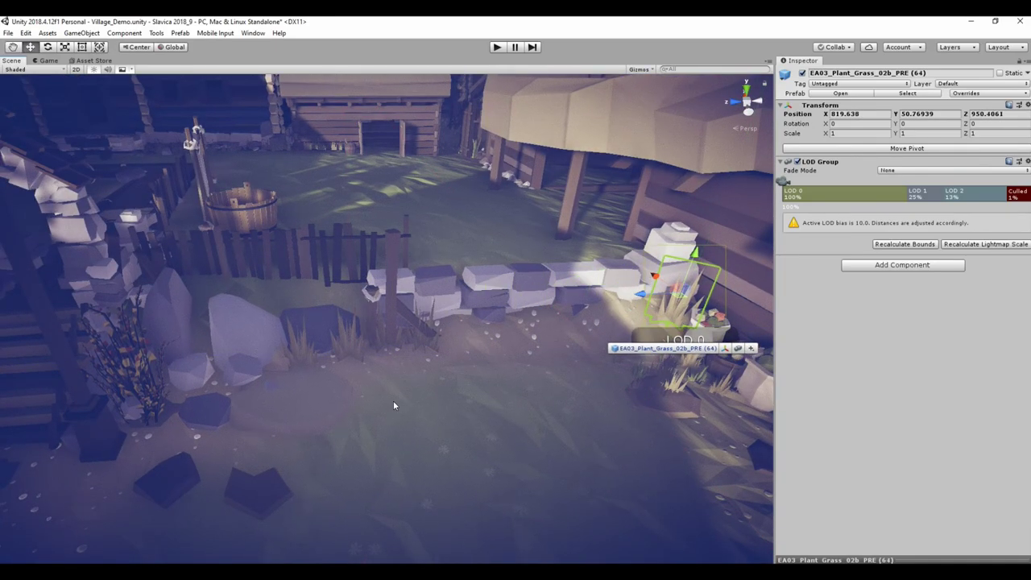
right_click_drag(393, 400, 371, 381)
left_click_drag(467, 395, 552, 385)
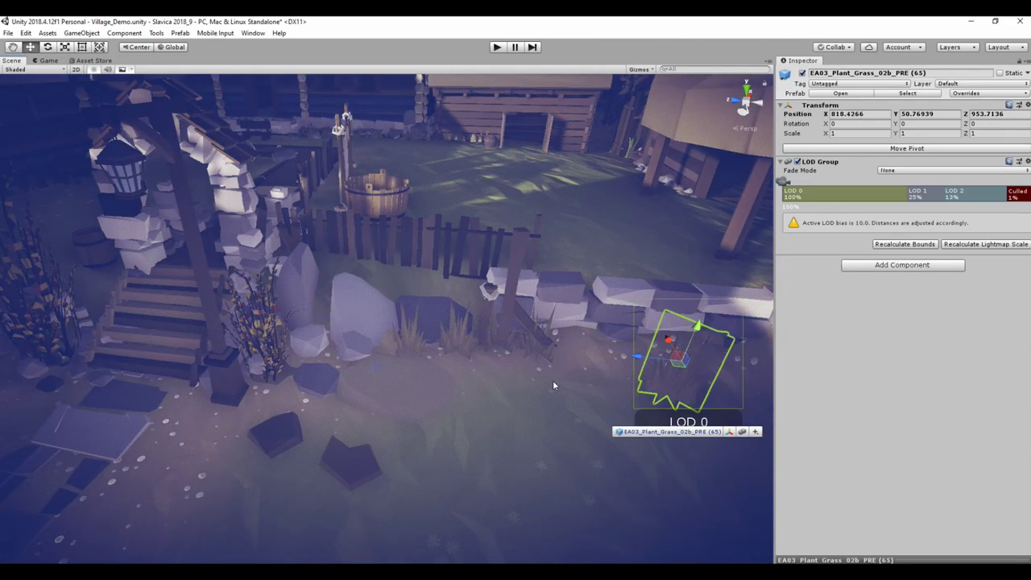
left_click_drag(676, 367, 309, 377)
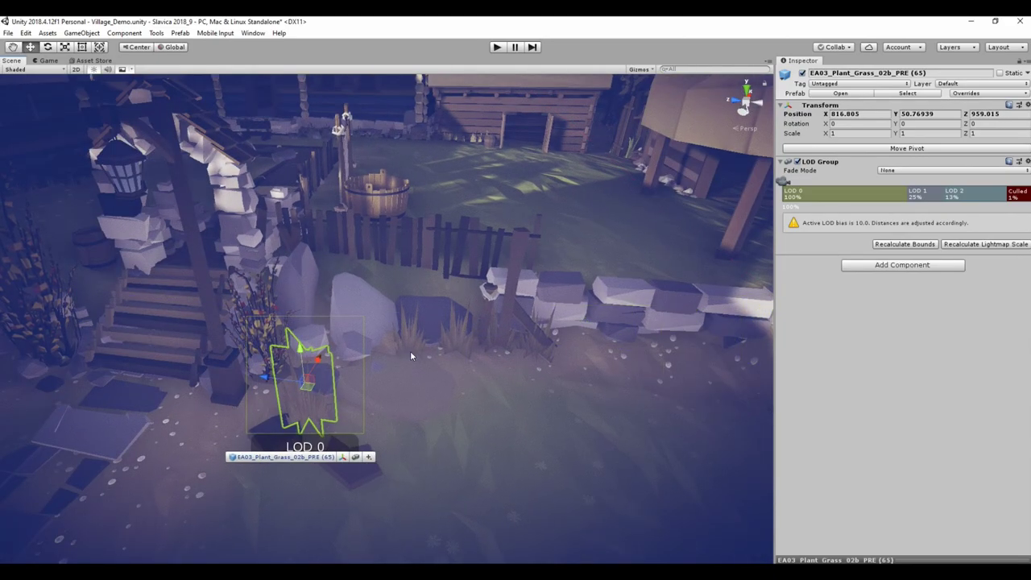
mouse_move(418, 357)
left_mouse_down("alt")
mouse_move(525, 301)
mouse_move(522, 370)
left_mouse_up("alt")
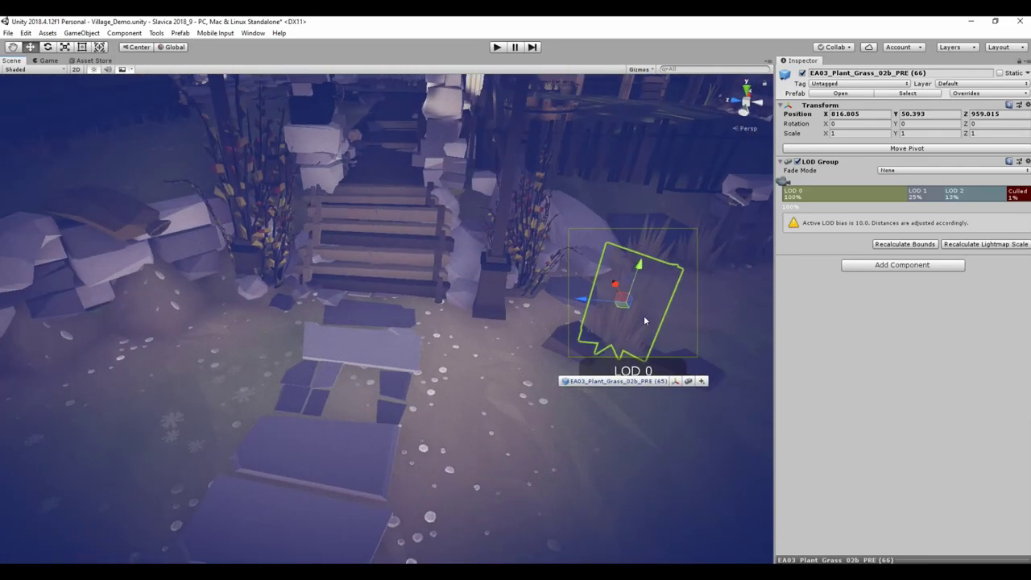
mouse_move(644, 321)
left_mouse_down()
mouse_move(211, 288)
mouse_move(405, 307)
mouse_move(338, 325)
left_mouse_up()
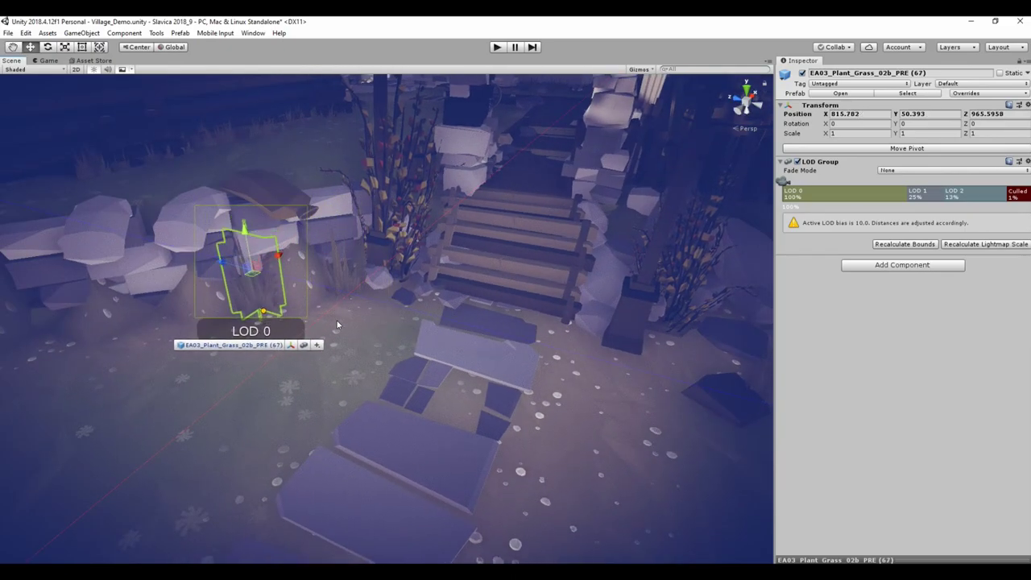
left_click_drag(429, 320, 318, 322)
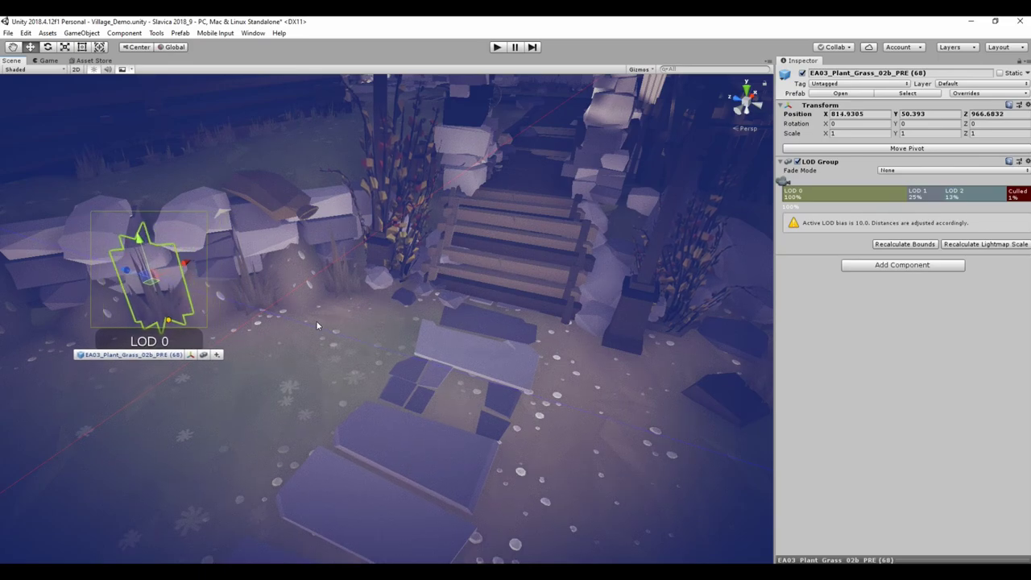
mouse_move(318, 322)
middle_mouse_down()
mouse_move(489, 343)
mouse_move(466, 357)
middle_mouse_up()
Add two more grass copies further along the wall
key("ctrl+d")
left_click_drag(477, 357, 362, 366)
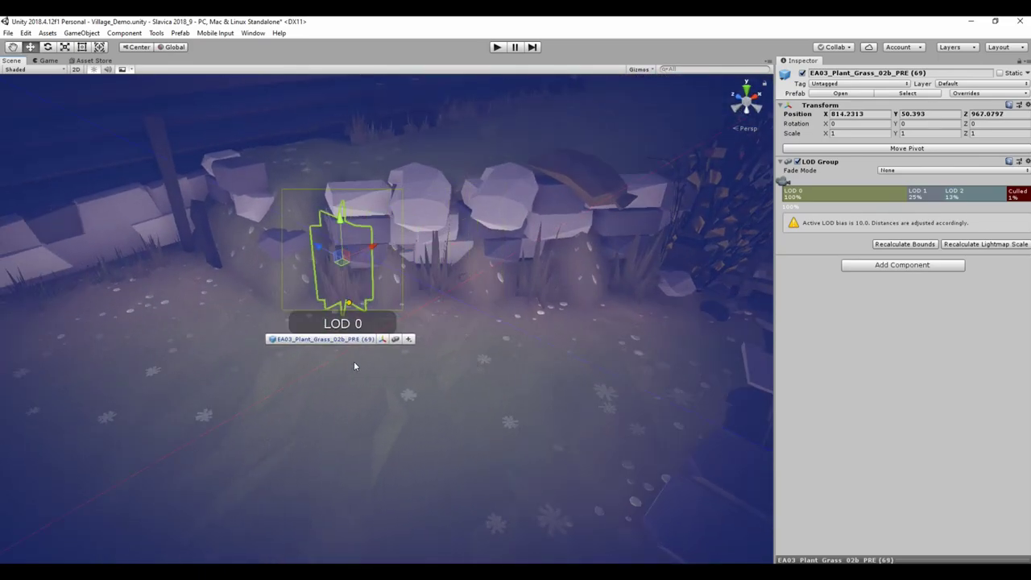
middle_click_drag(370, 365, 525, 427)
key("ctrl+d")
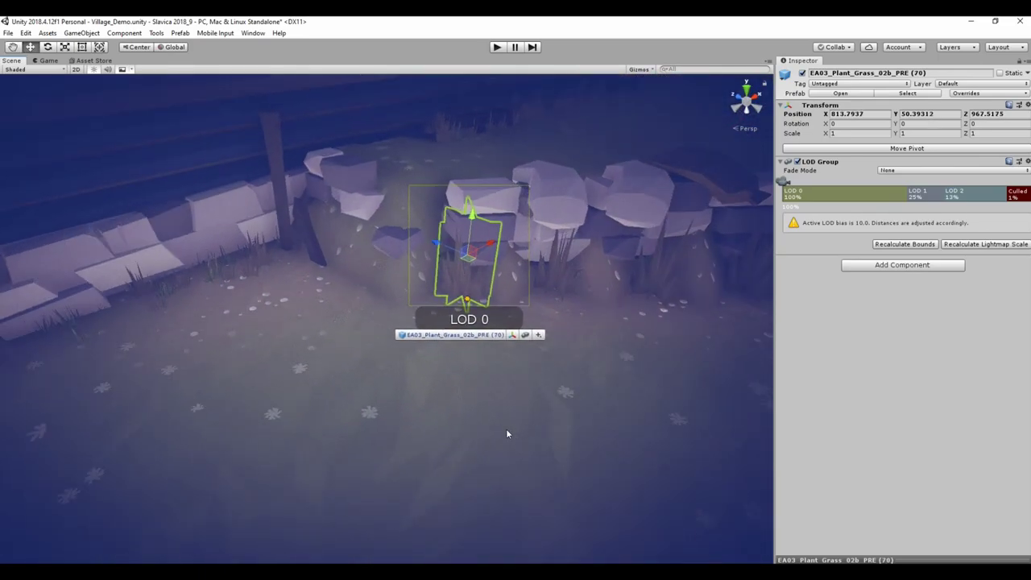
left_click_drag(506, 431, 284, 372)
Place a Bush 02i shrub against the low stone wall
key("space")
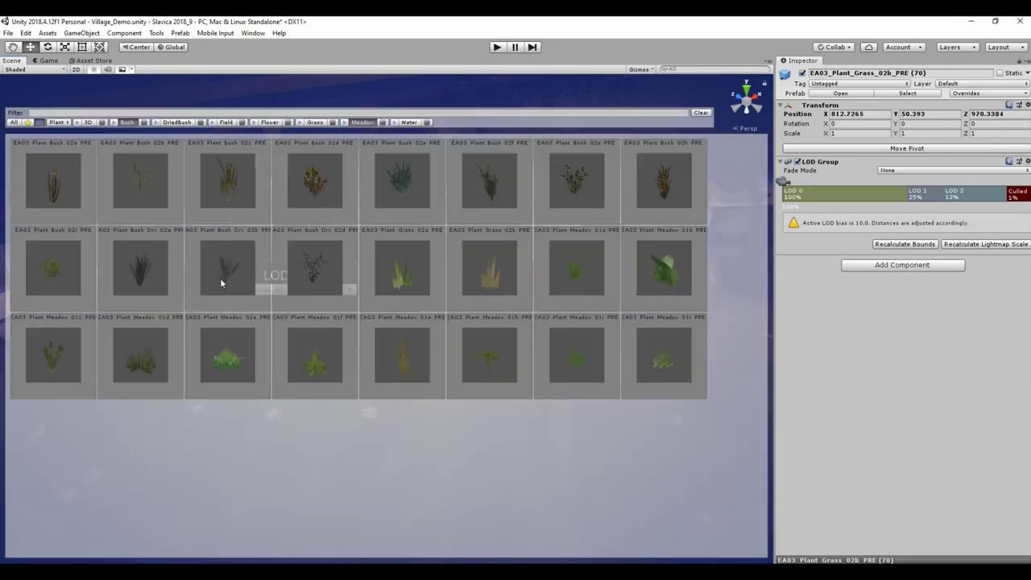
left_click(66, 273)
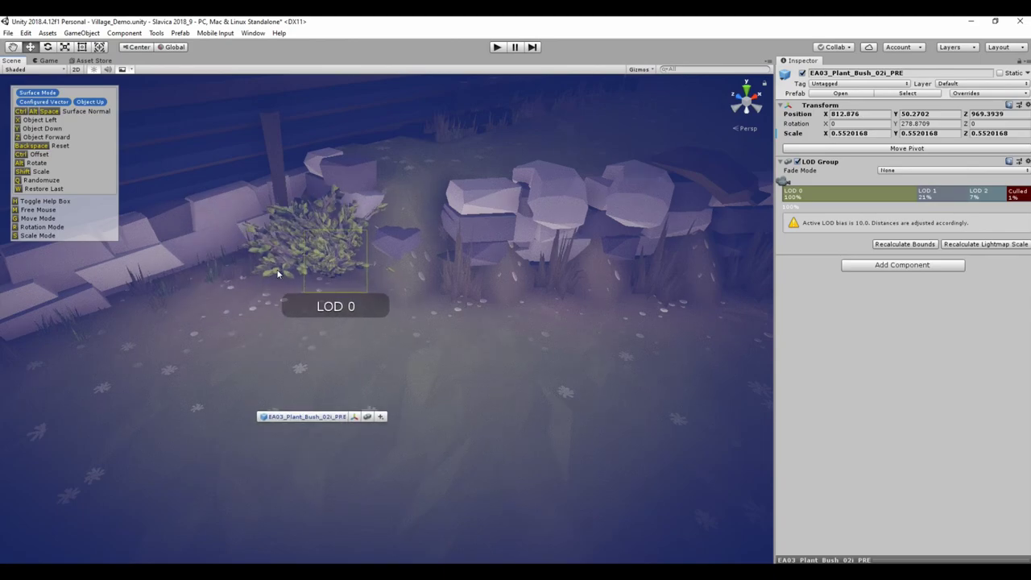
left_click(311, 280)
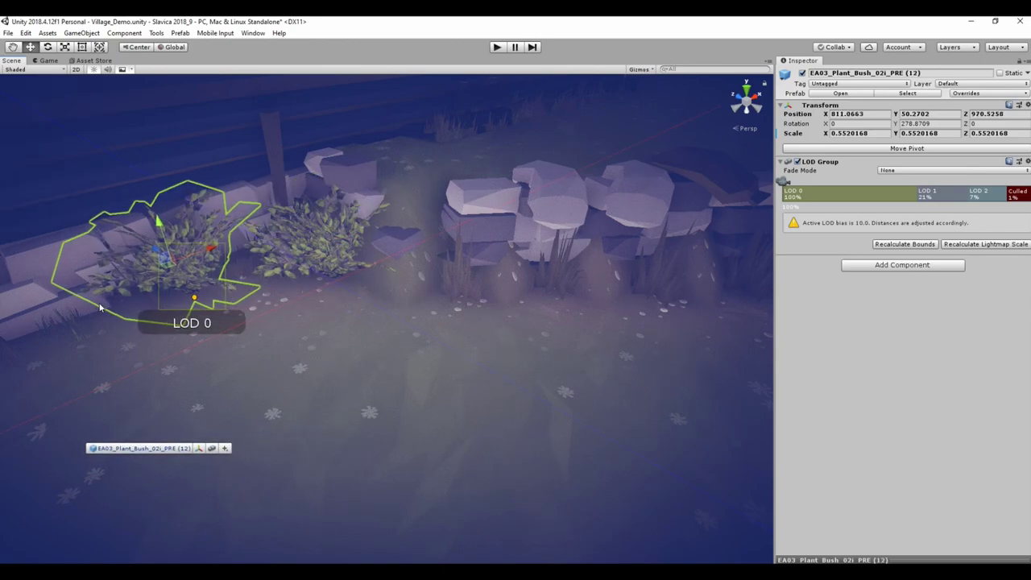
mouse_move(287, 296)
right_mouse_down()
mouse_move(418, 309)
mouse_move(684, 273)
right_mouse_up()
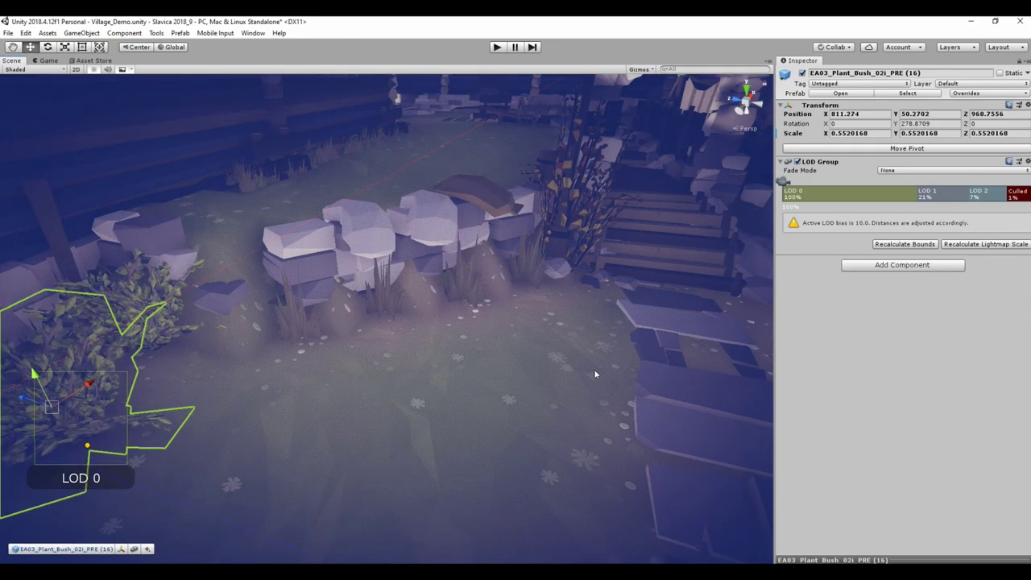
left_click_drag(681, 257, 434, 396, "alt")
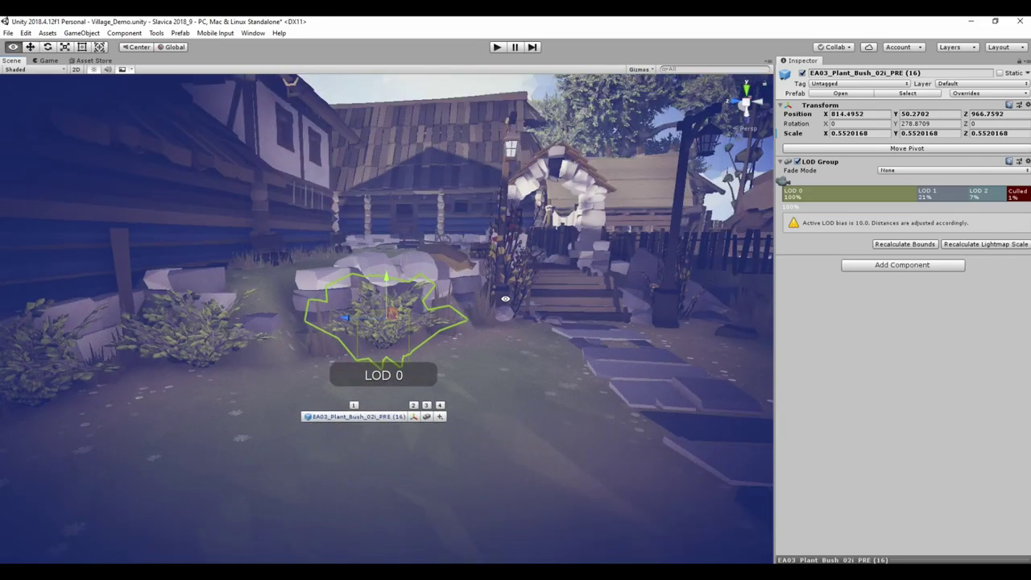
left_click(238, 310)
Place a Meadow 01c plant among the rocks beside the bush
key("space")
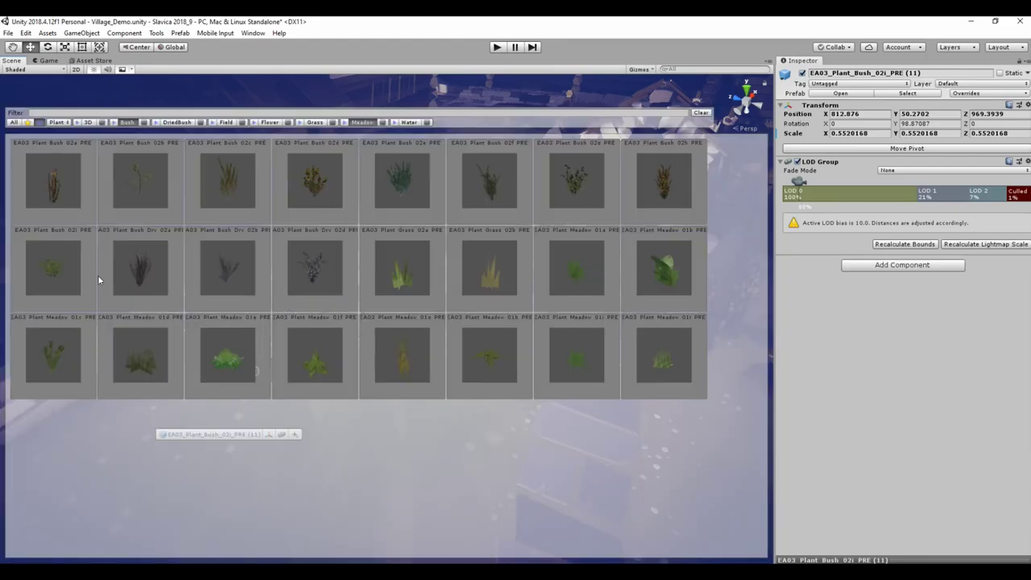
key("space")
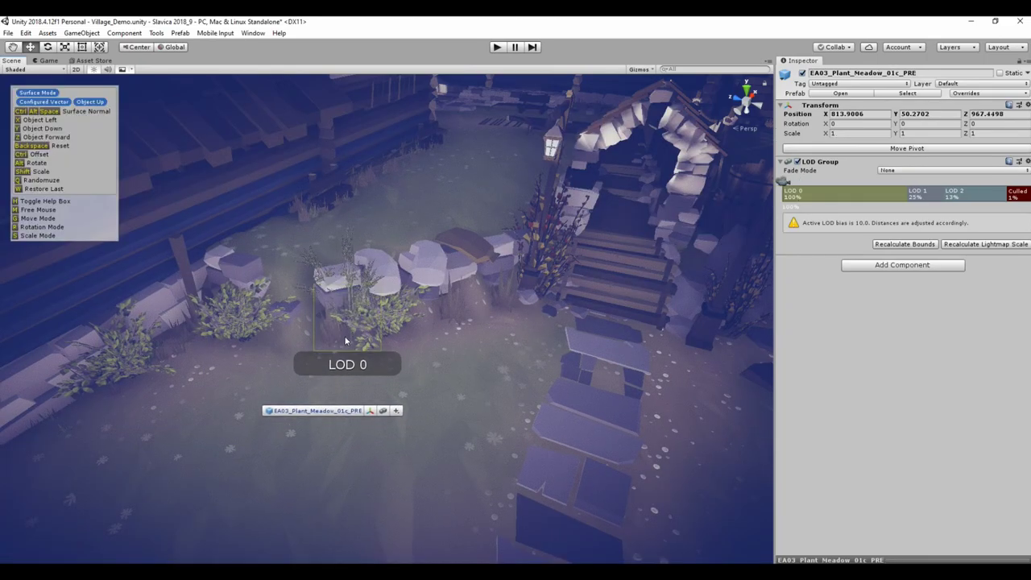
left_click(329, 348)
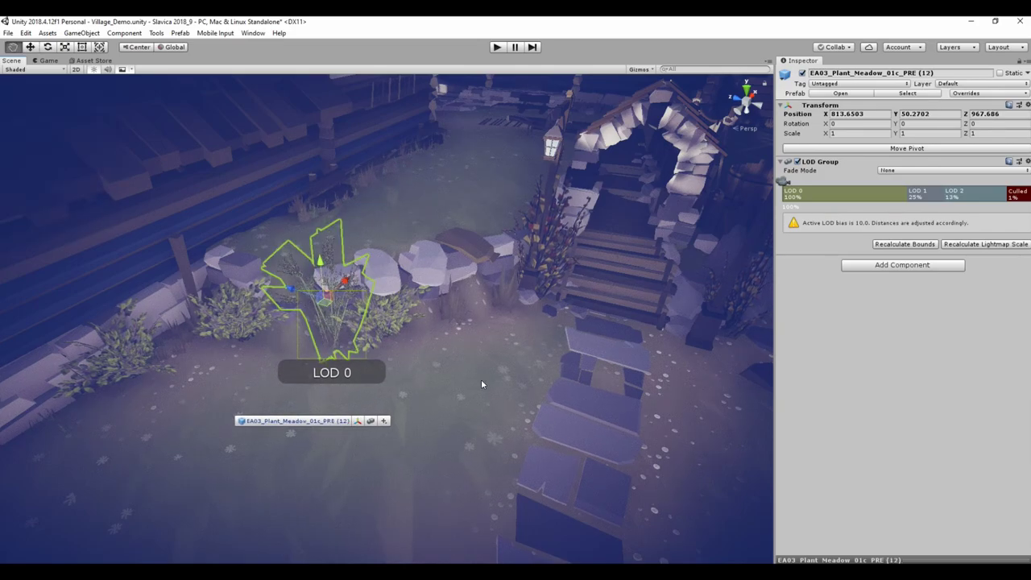
right_click_drag(481, 385, 394, 403)
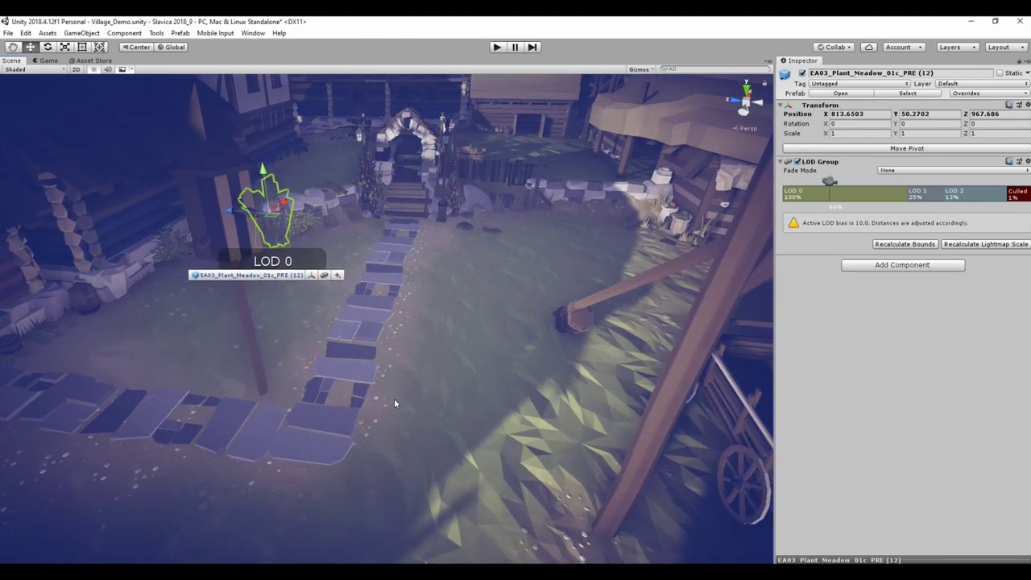
key("space")
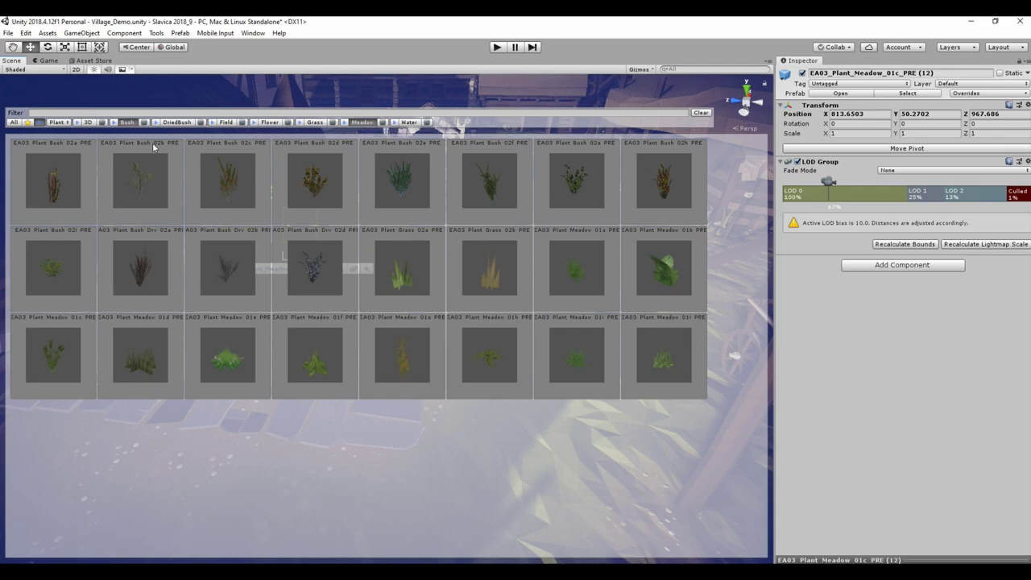
Add the Grass prefabs to the palette and place a Grass 02a clump on the path
left_click(319, 124)
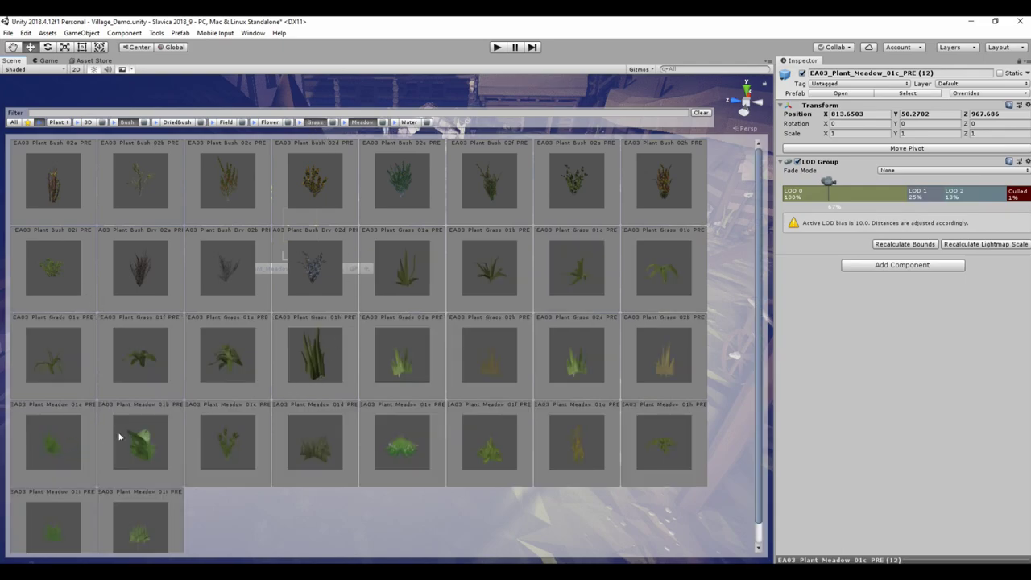
left_click(390, 396)
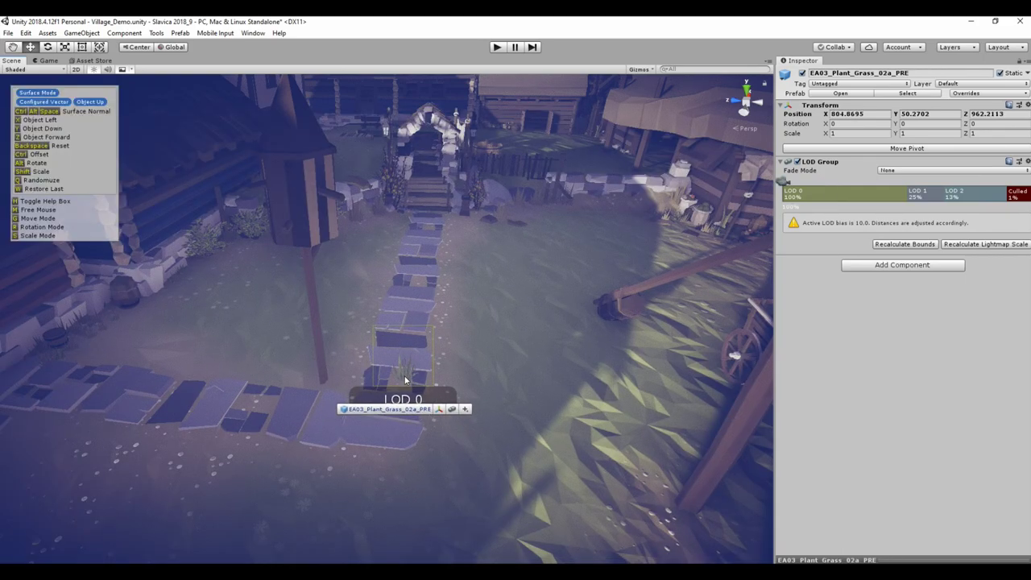
key("f")
left_click_drag(428, 355, 429, 292, "alt")
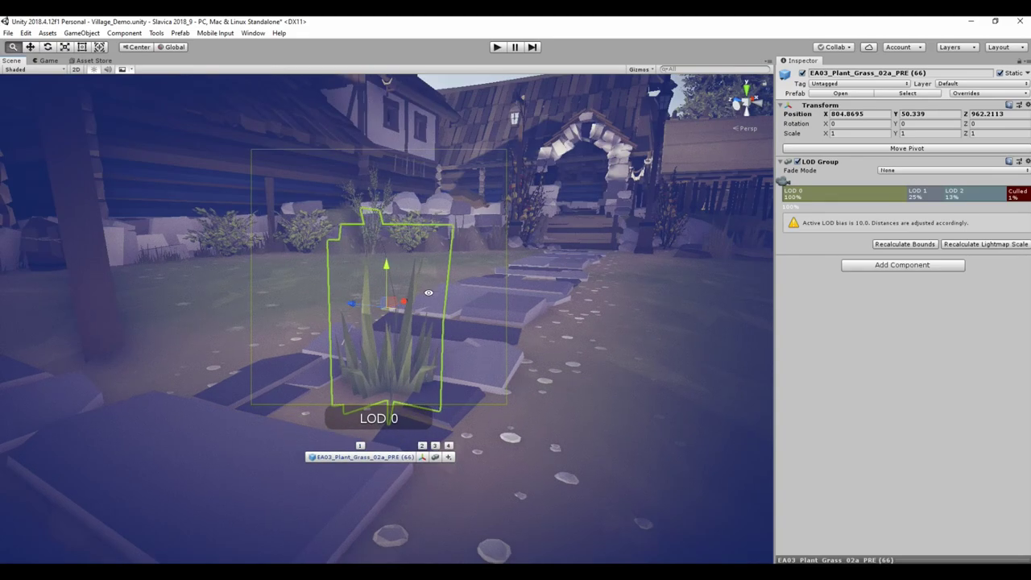
scroll(429, 293, "down", 3)
Place a Grass 01f clump scaled up to over double size on the path
key("space")
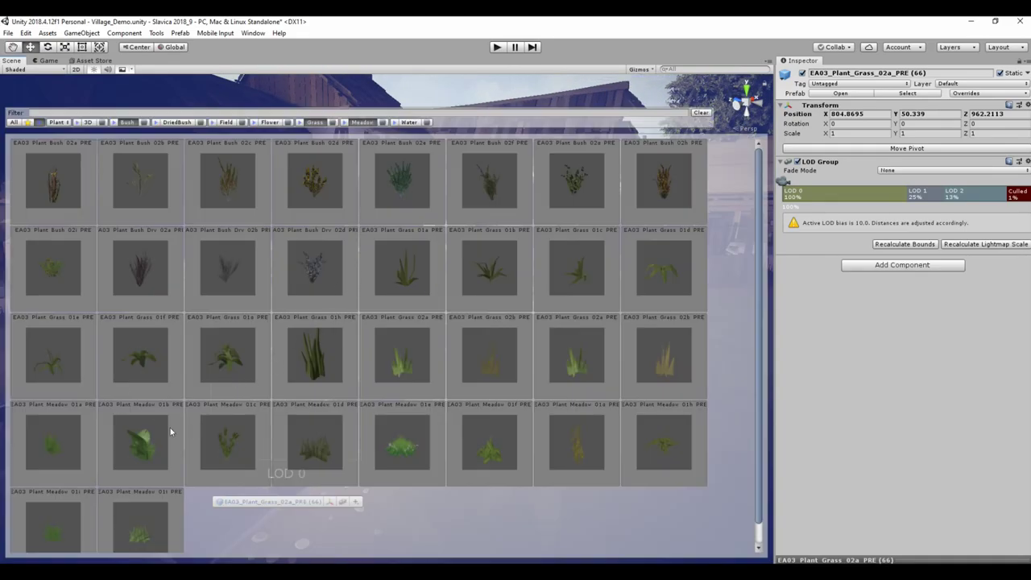
left_click(137, 368)
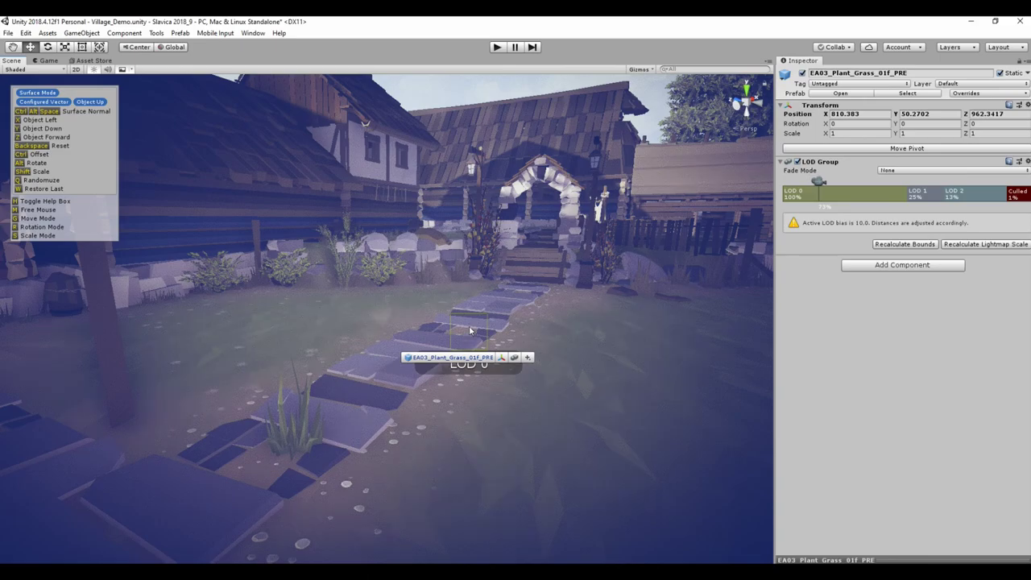
left_click_drag(477, 325, 510, 332, "shift")
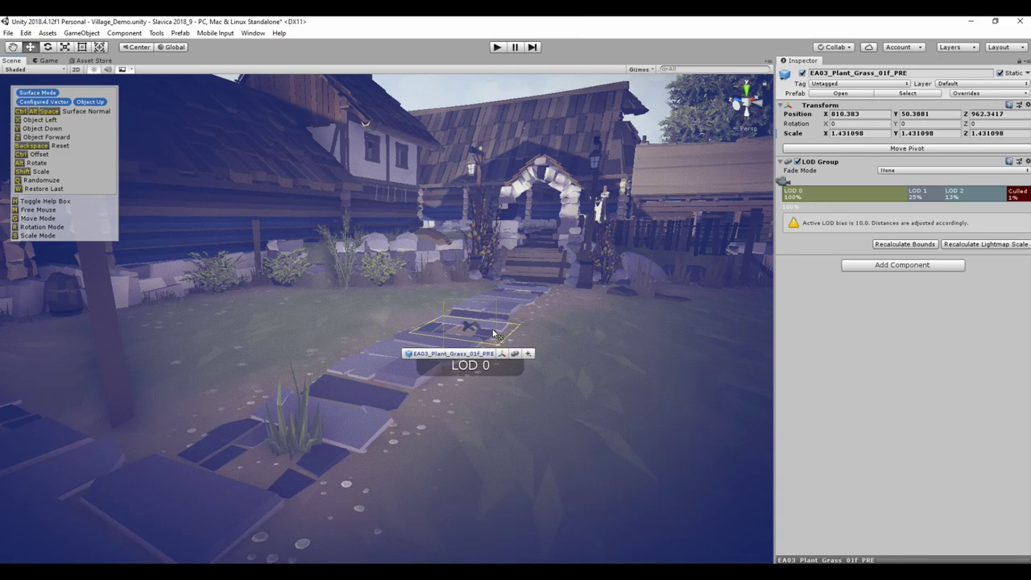
left_click(427, 327)
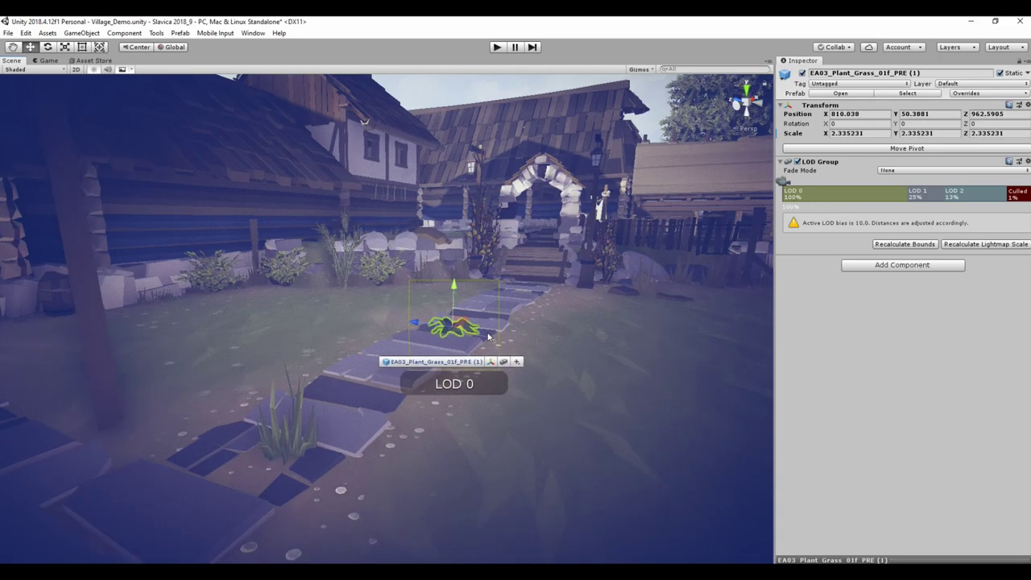
key("f")
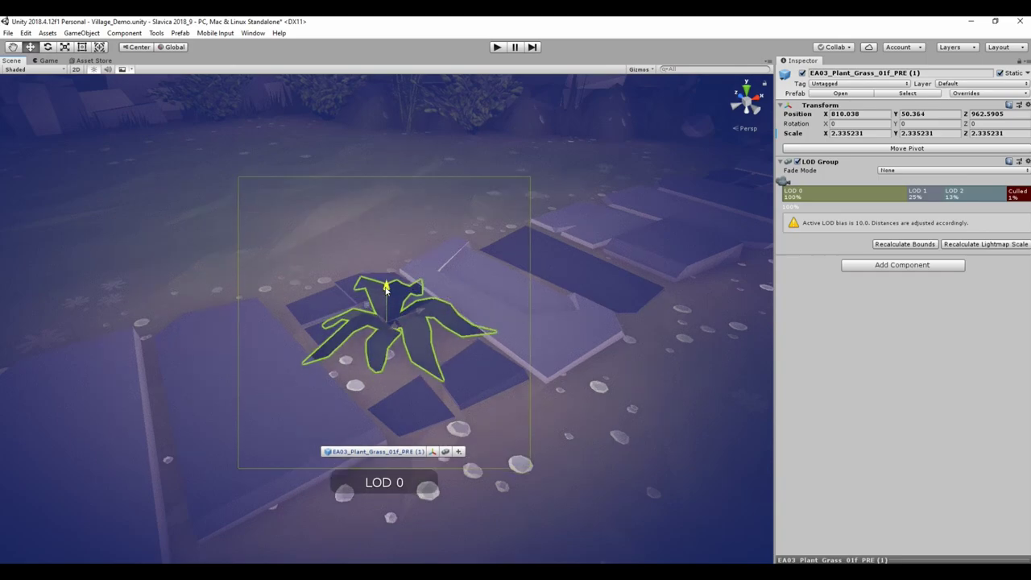
scroll(280, 315, "down", 5)
left_click_drag(280, 315, 370, 336, "alt")
Place Grass 01h and Grass 01e tufts beside the stepping stones
key("space")
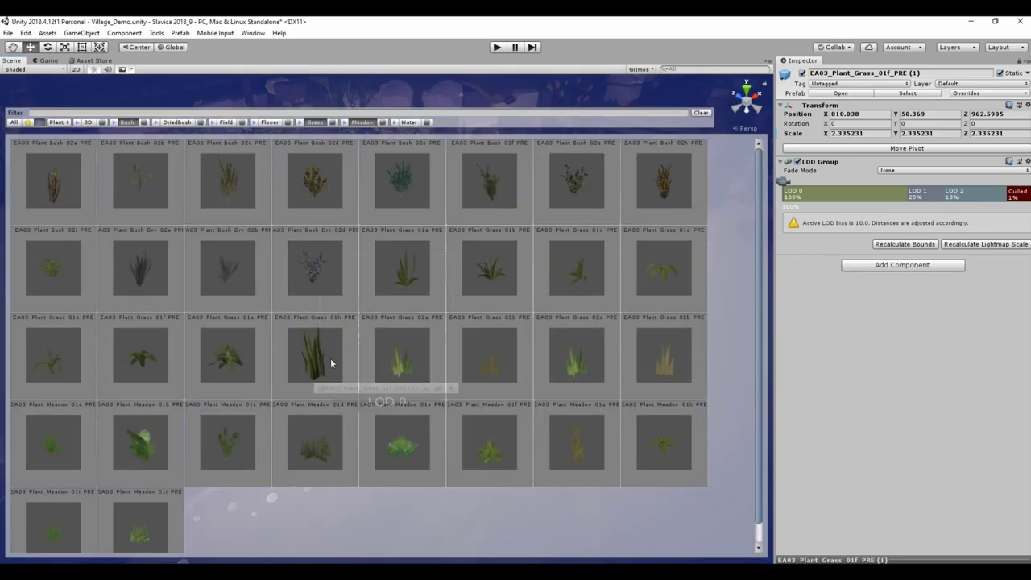
left_click(331, 363)
left_click(554, 254)
key("space")
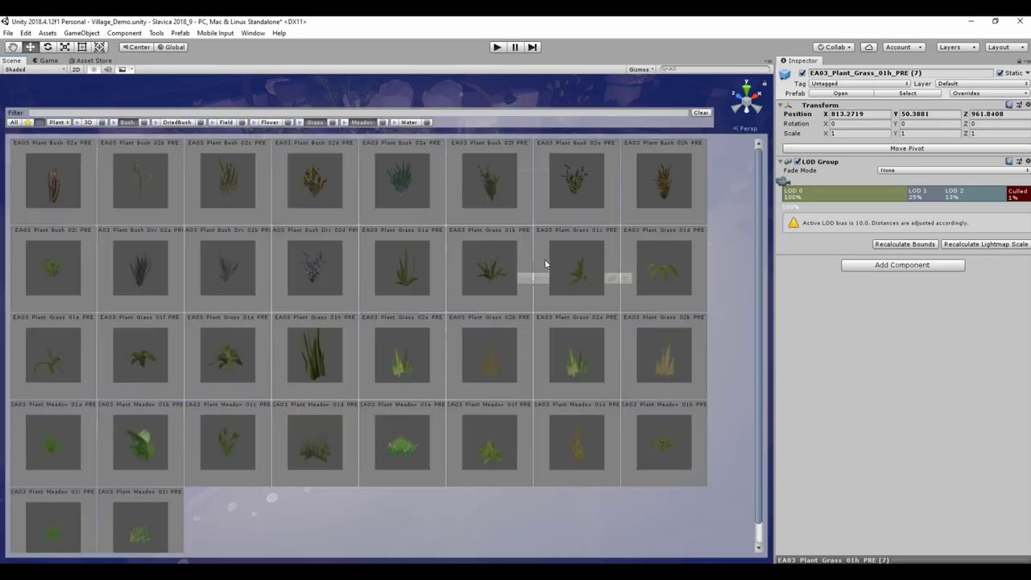
left_click(400, 367)
key("space")
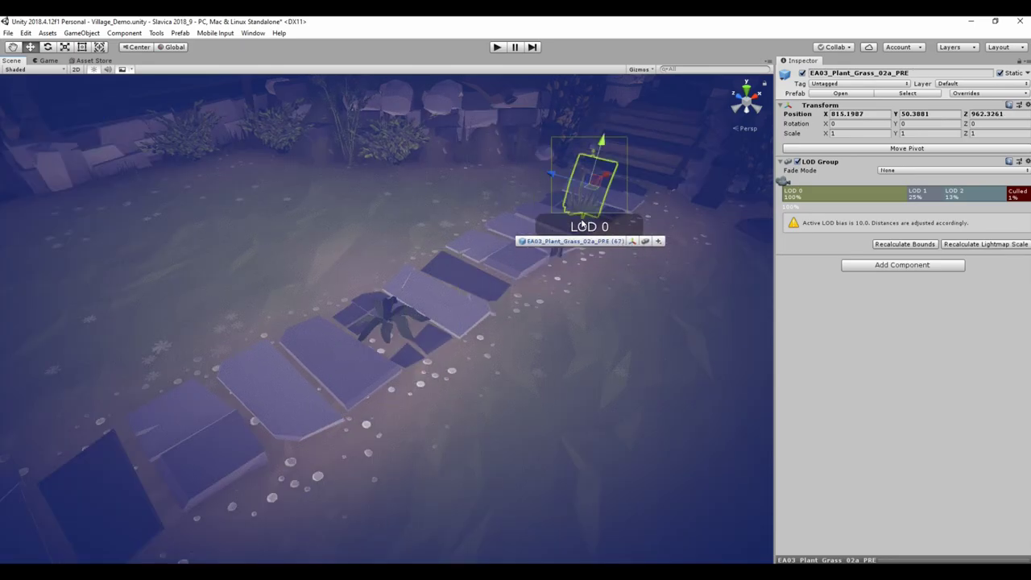
left_click(57, 369)
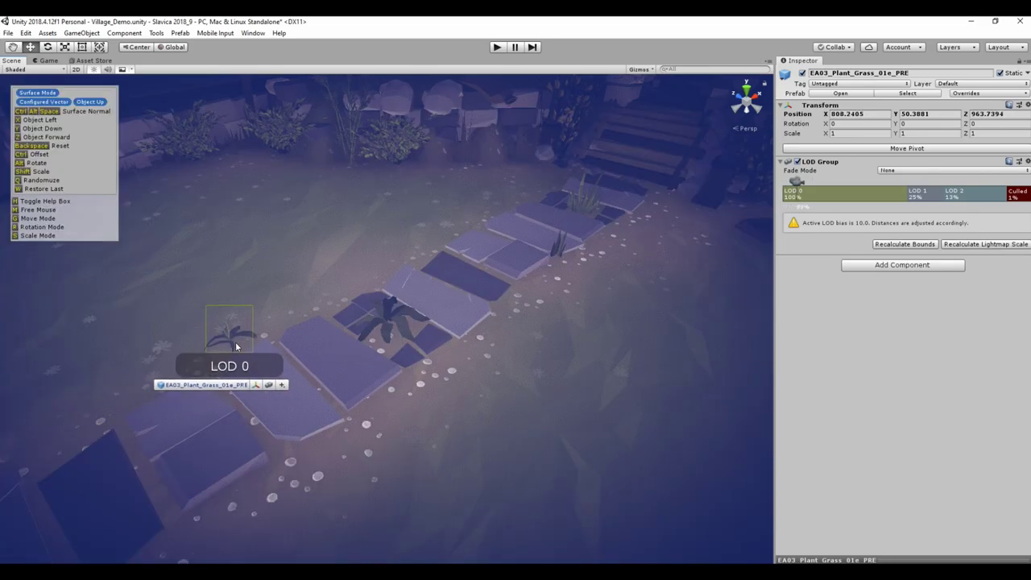
left_click(276, 345)
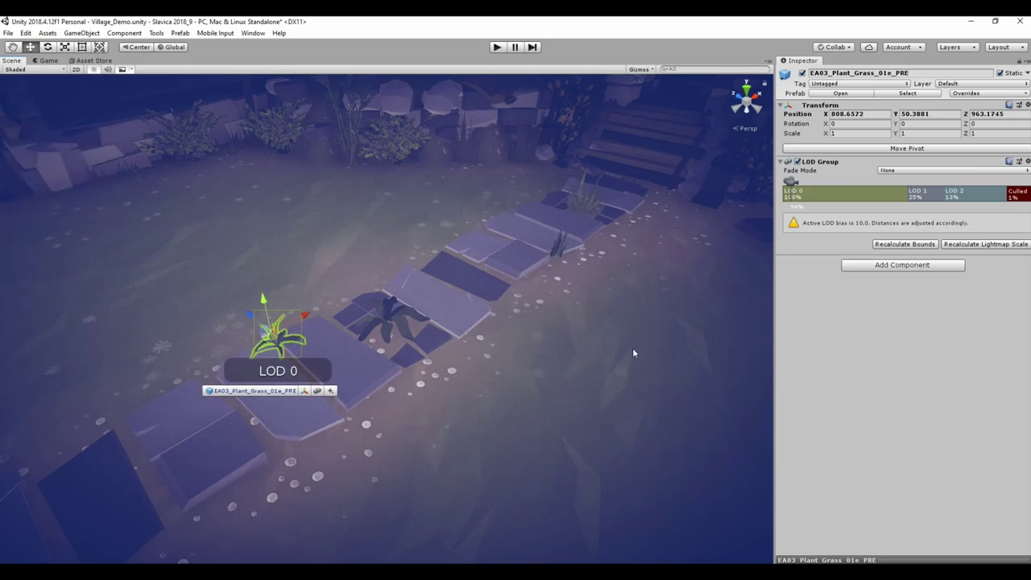
right_click_drag(633, 347, 426, 324)
key("space")
Place a Grass 01b clump by the stepping stones and lower it onto the ground
left_click(424, 262)
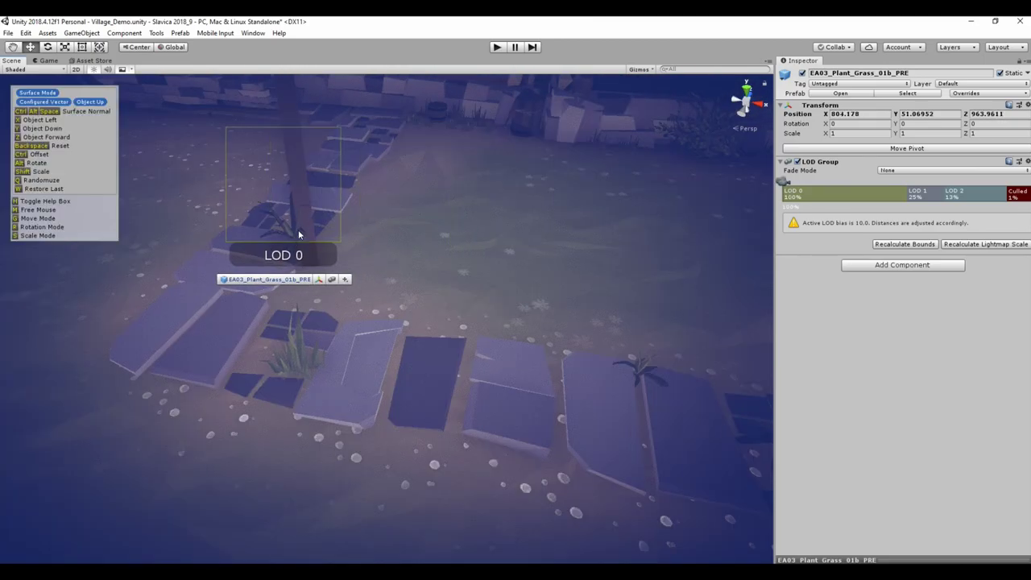
left_click(292, 223)
scroll(368, 274, "up", 3)
left_click_drag(368, 274, 385, 392)
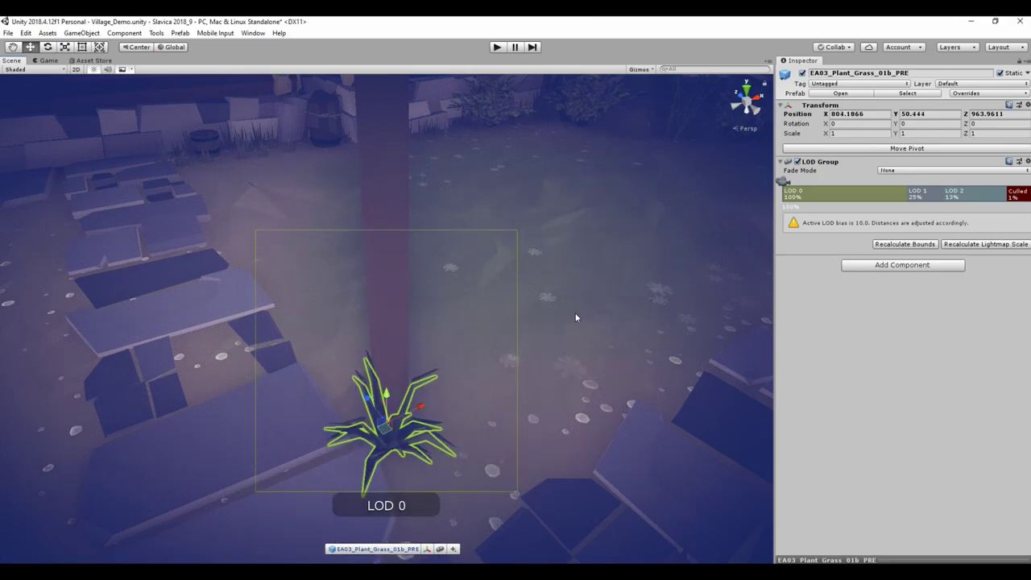
Plant two Grass 01d clumps and a Grass 01c clump beside the path stones
key("Tab")
left_click(661, 274)
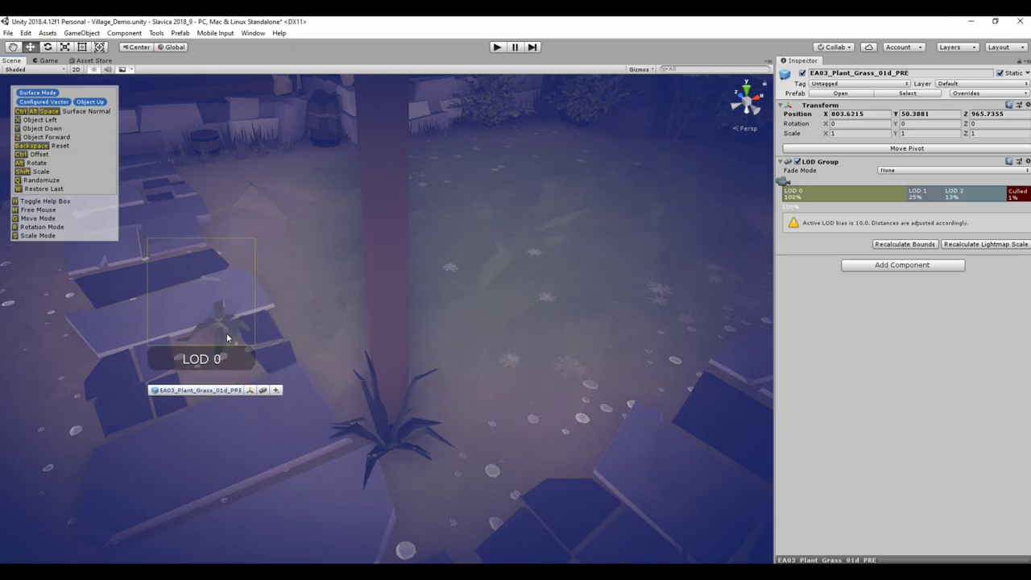
left_click(227, 333)
left_click_drag(212, 323, 535, 345, "alt")
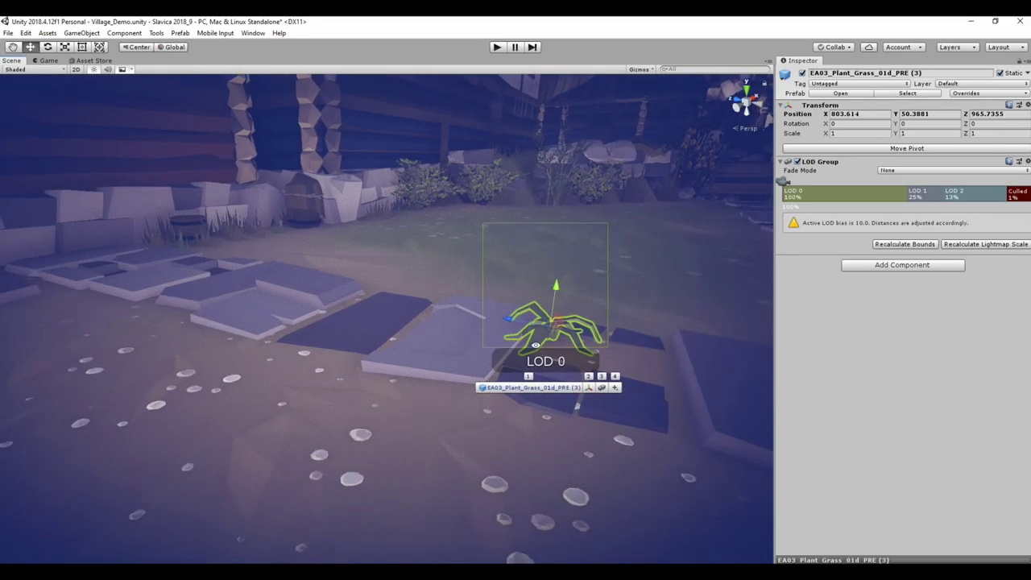
key("Tab")
key("Tab")
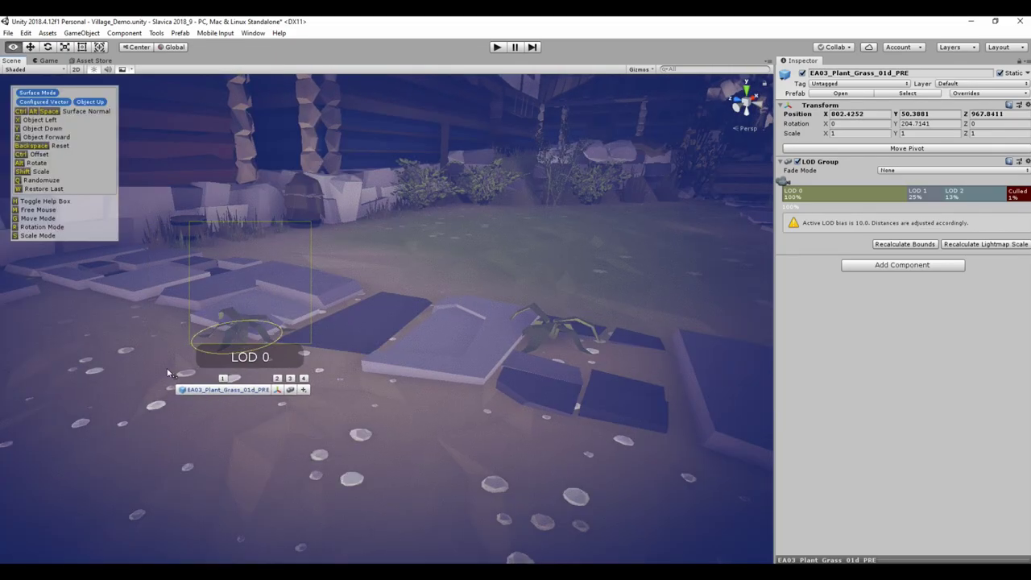
left_click(210, 375)
left_click_drag(209, 374, 479, 394, "alt")
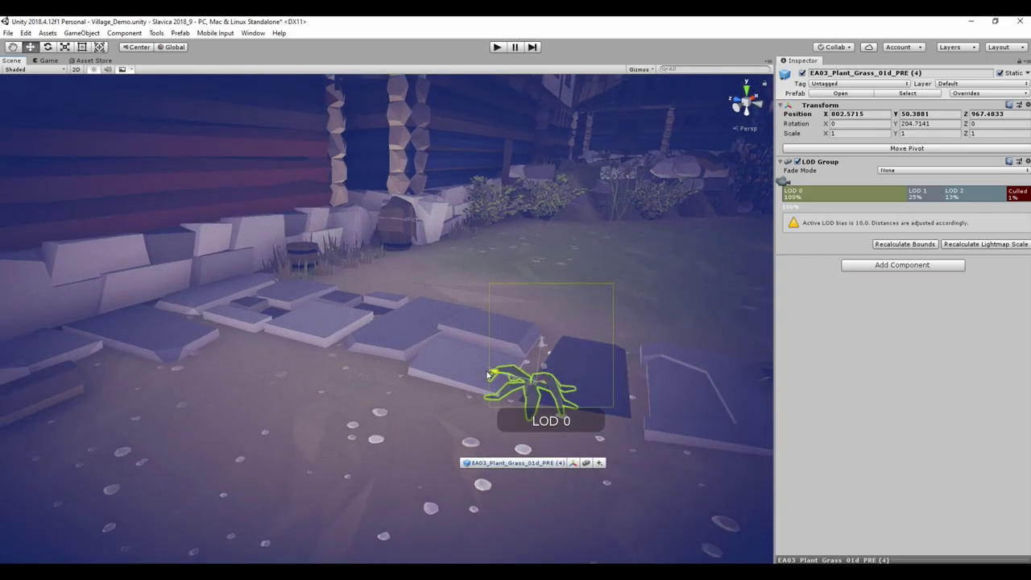
key("Tab")
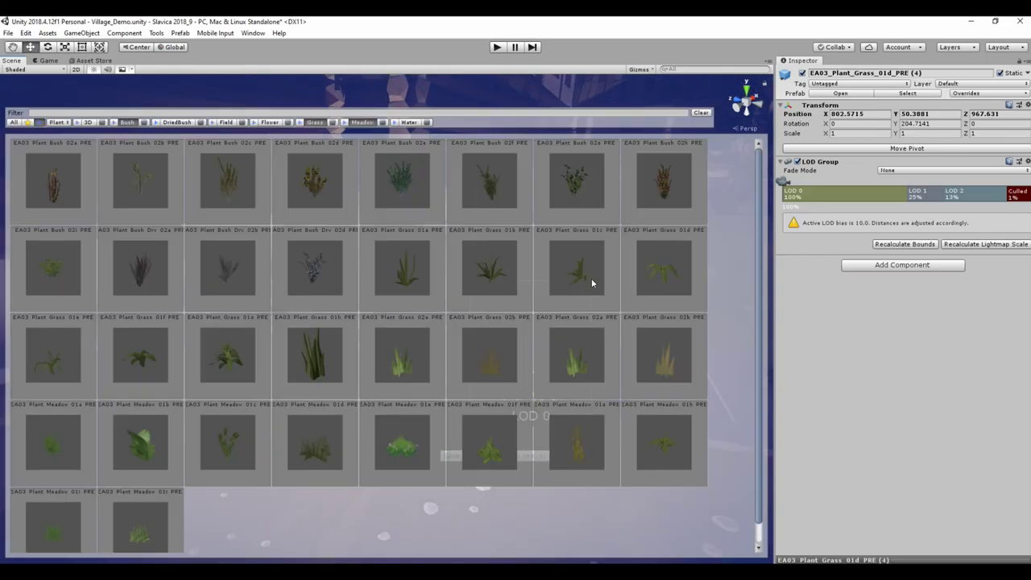
left_click(592, 283)
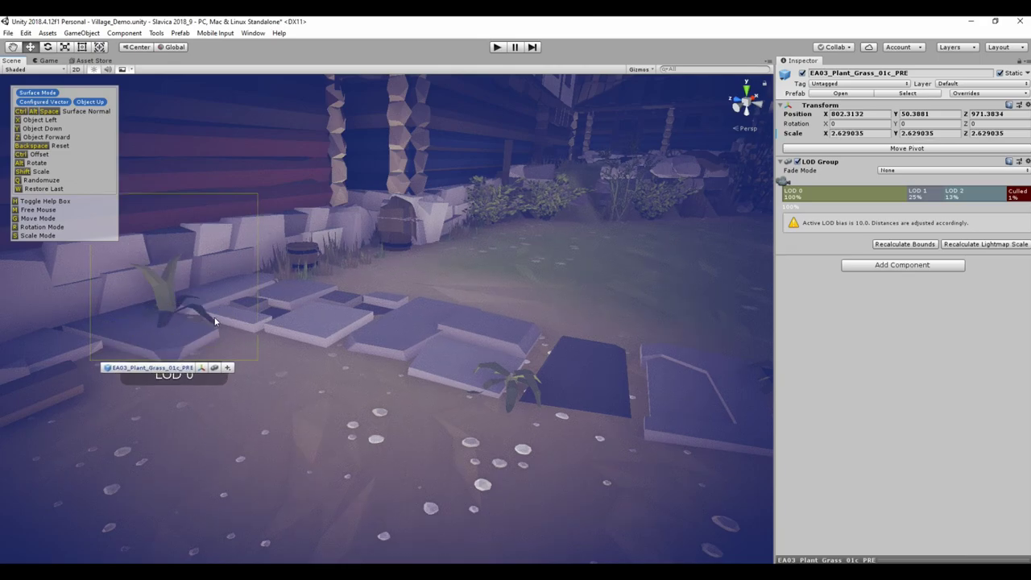
left_click(184, 291)
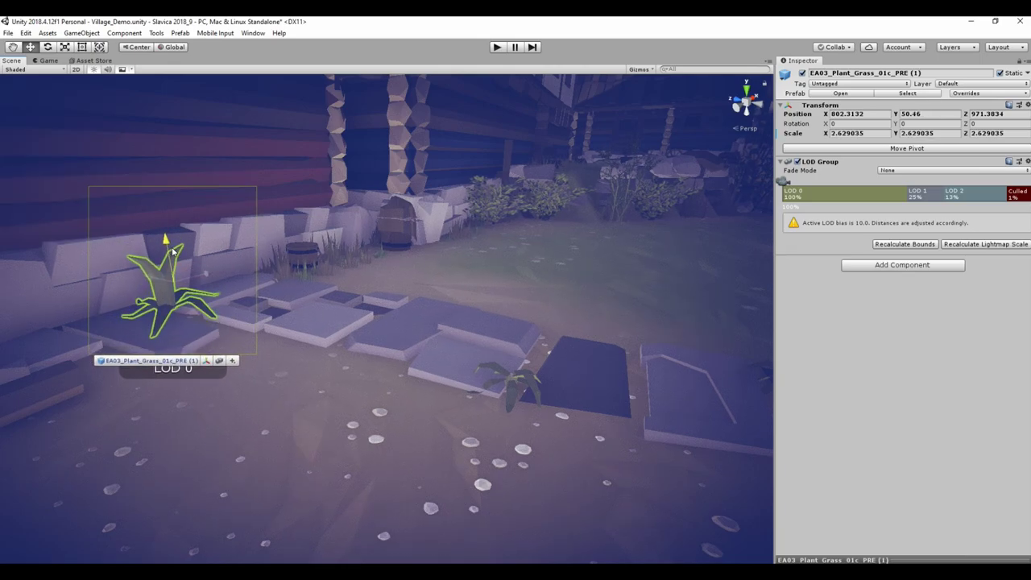
right_click_drag(168, 239, 374, 343)
Place a Grass_01h clump tucked against the stone foundation, then select the terrain
key("Tab")
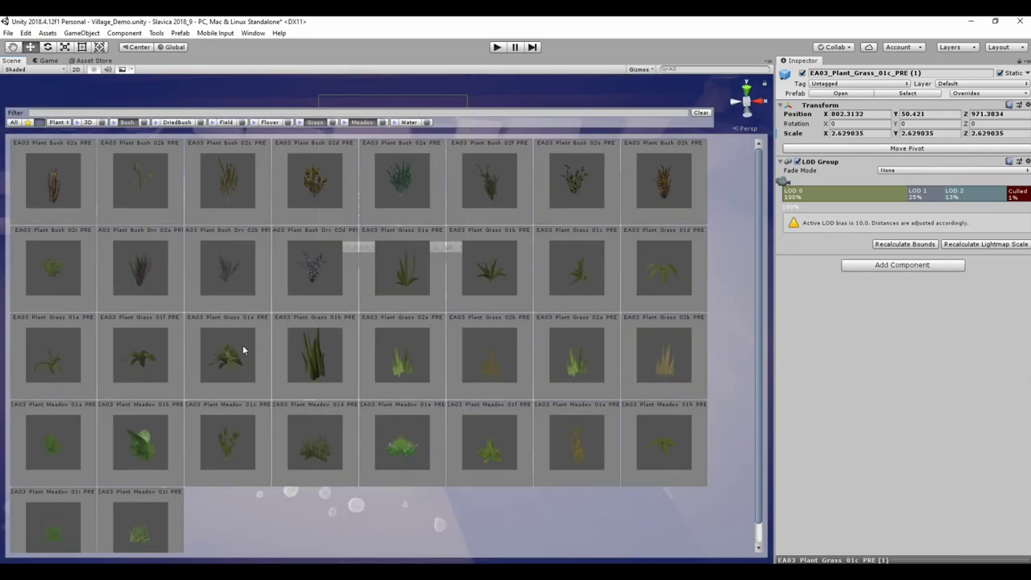
left_click(292, 371)
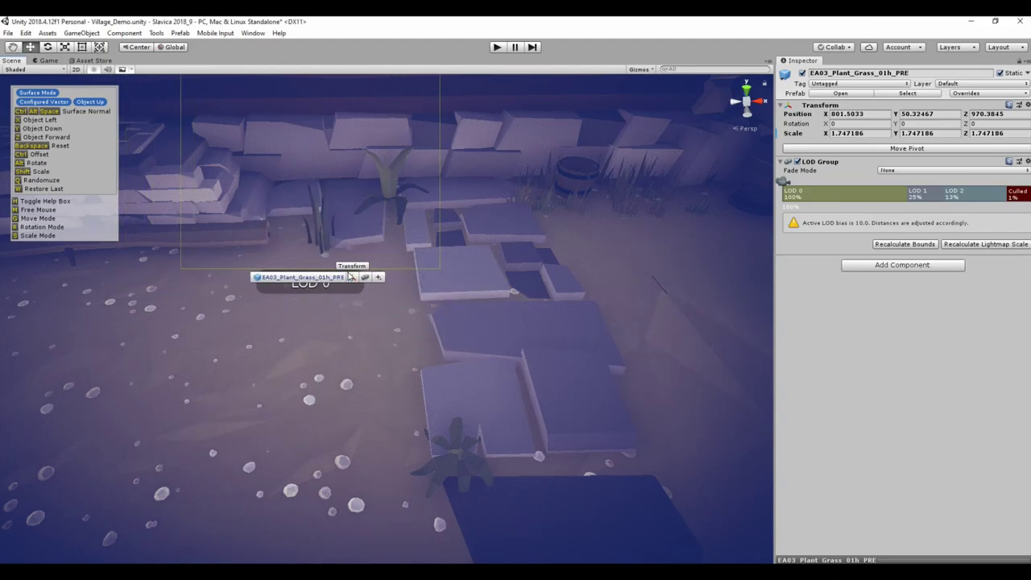
left_click(350, 276)
left_click_drag(339, 287, 277, 258)
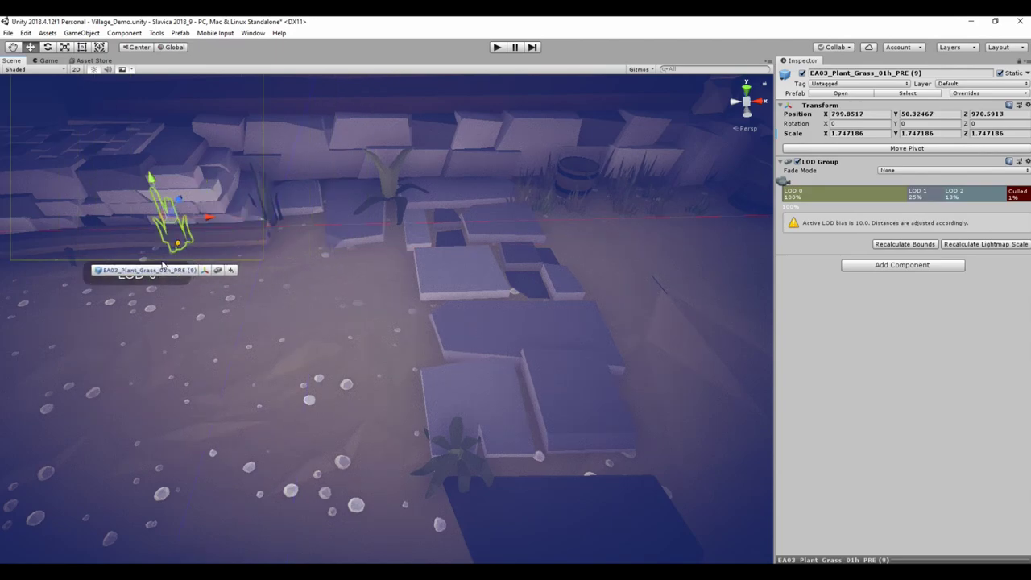
key("f")
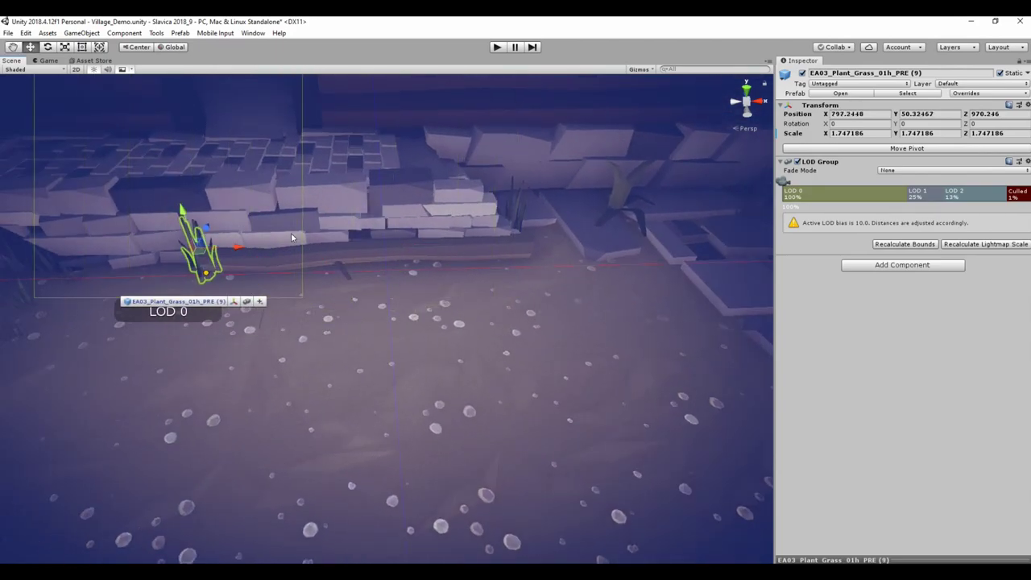
key("f")
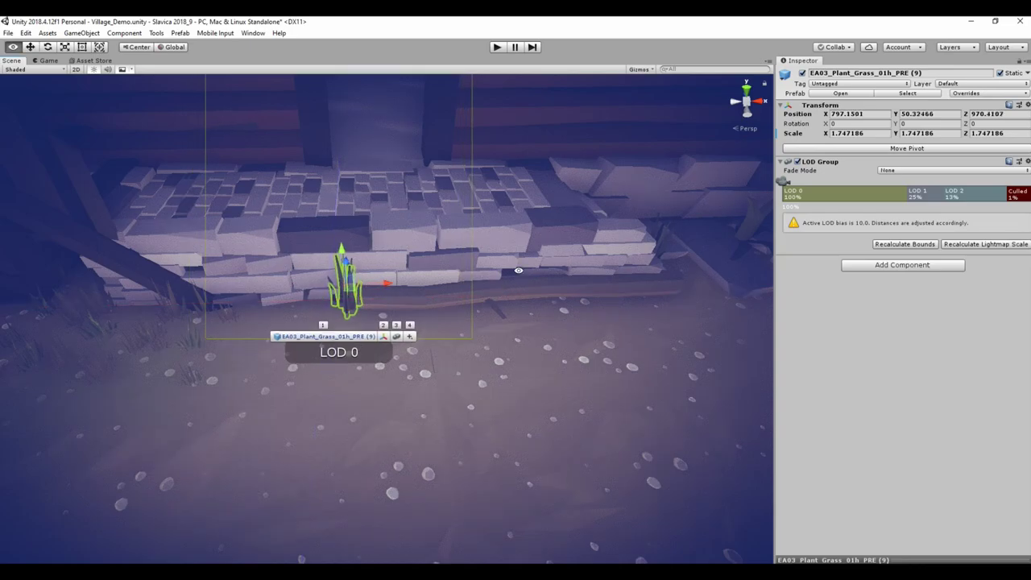
scroll(450, 365, "down", 3)
left_click(450, 361)
Orbit to a front view of the house and switch the prefab palette to Prop assets
key("f")
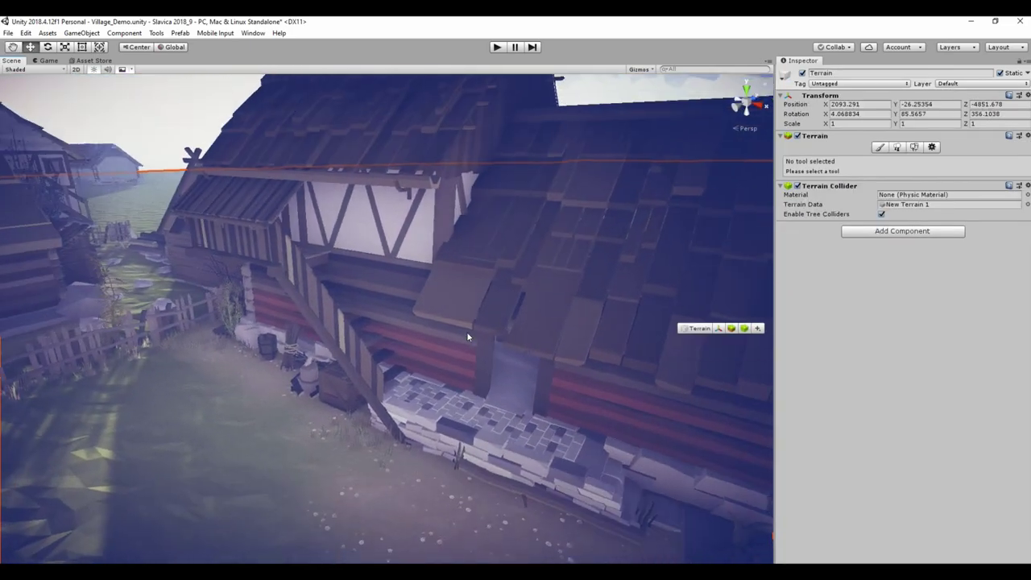
mouse_move(467, 331)
left_mouse_down("alt")
mouse_move(452, 316)
mouse_move(572, 315)
mouse_move(509, 316)
left_mouse_up("alt")
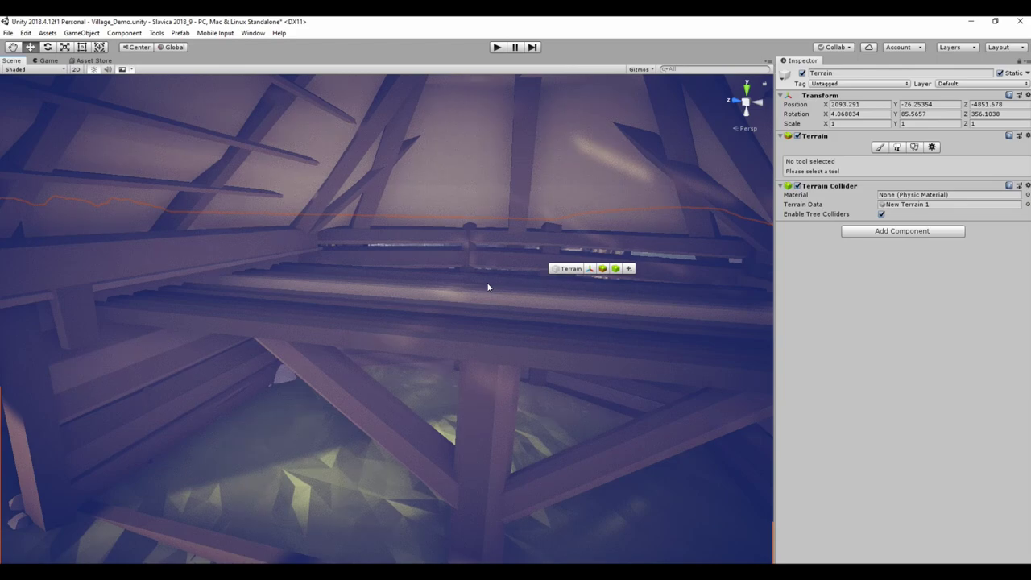
key("space")
left_click(58, 122)
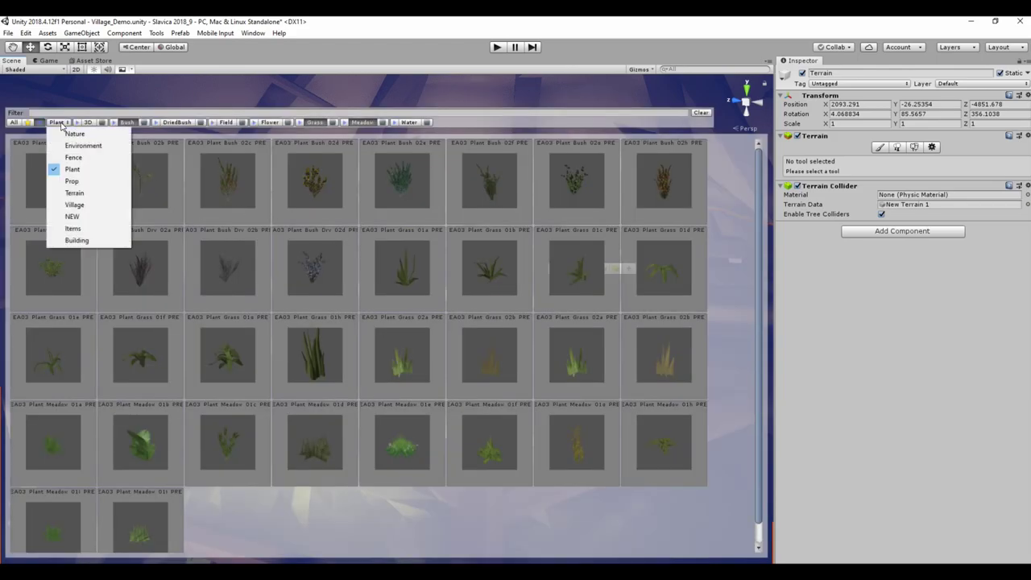
left_click(71, 181)
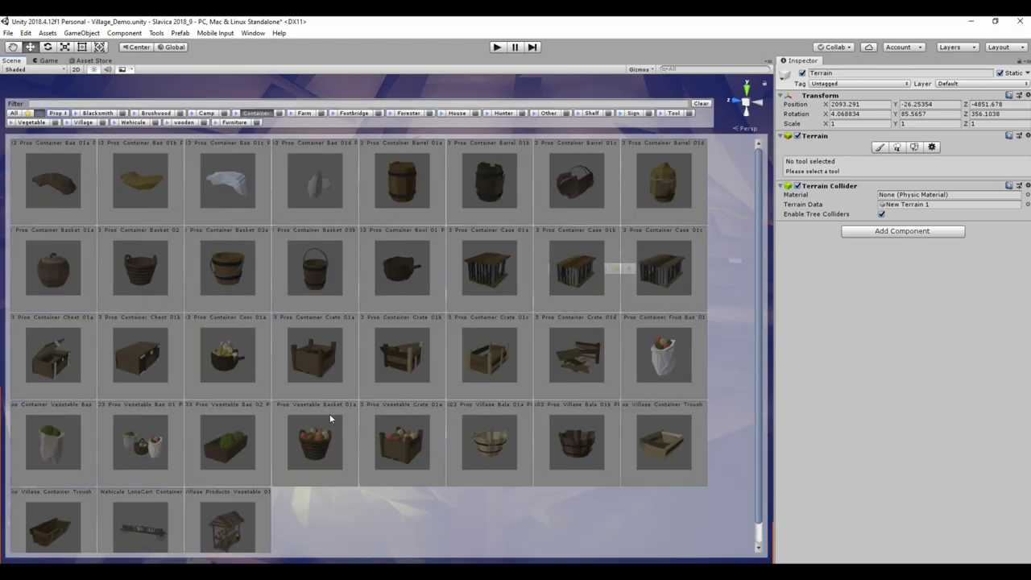
scroll(516, 381, "down", 1)
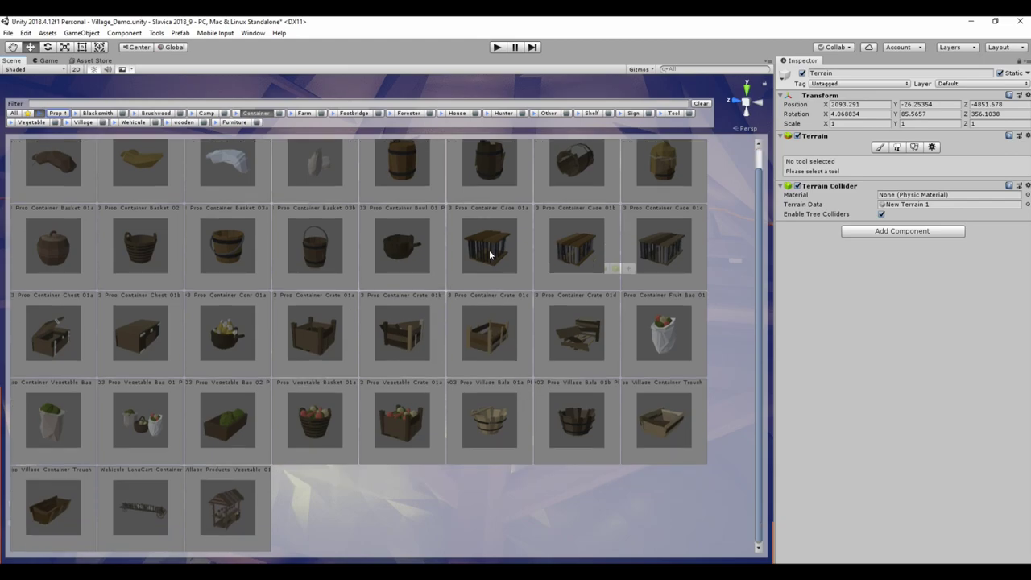
scroll(489, 255, "up", 1)
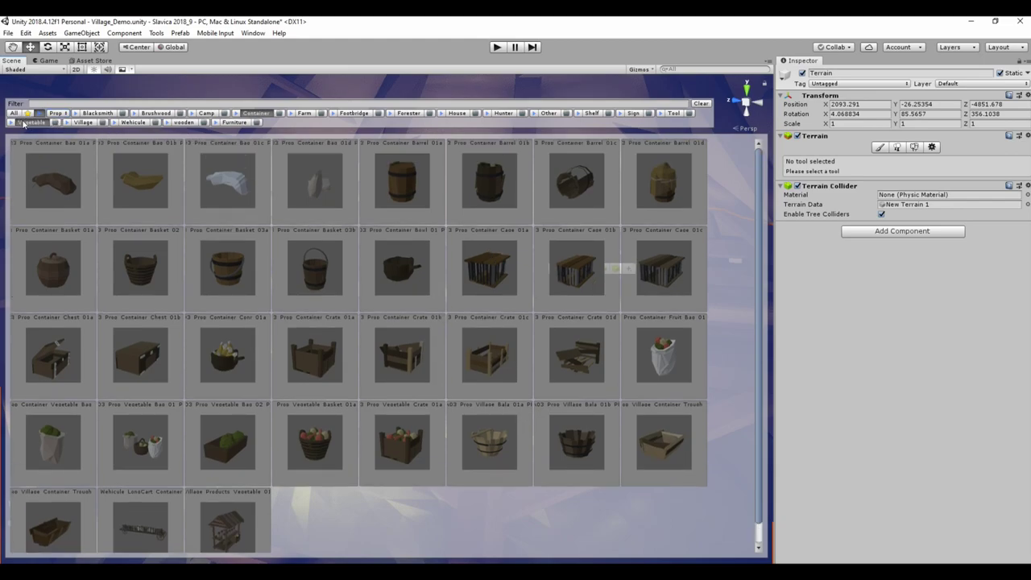
Switch the palette to NEW assets and pick the Container_Crate_02a crate
left_click(54, 121)
left_click(89, 216)
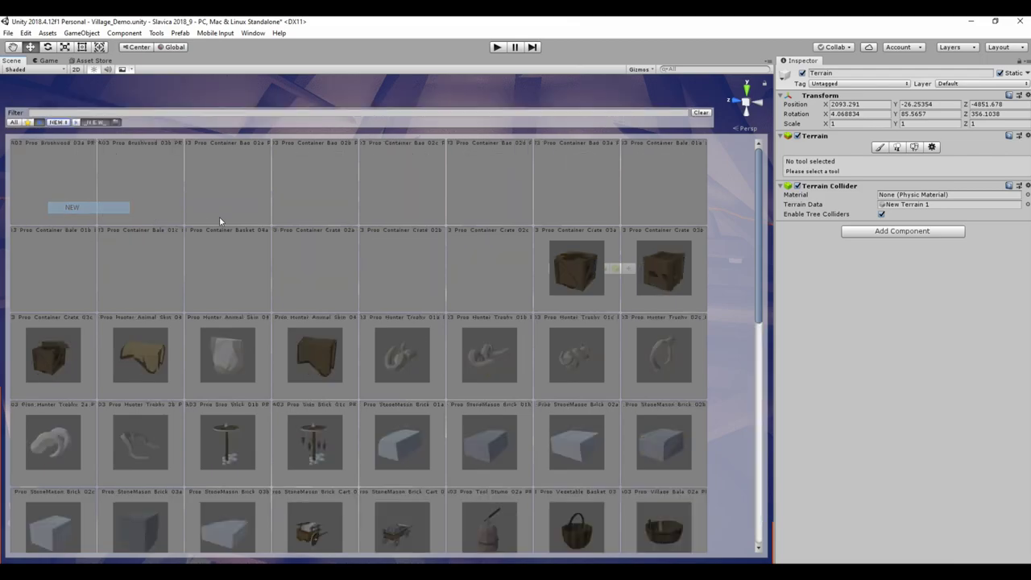
scroll(314, 297, "down", 5)
scroll(318, 298, "down", 3)
scroll(322, 301, "down", 5)
scroll(325, 303, "down", 5)
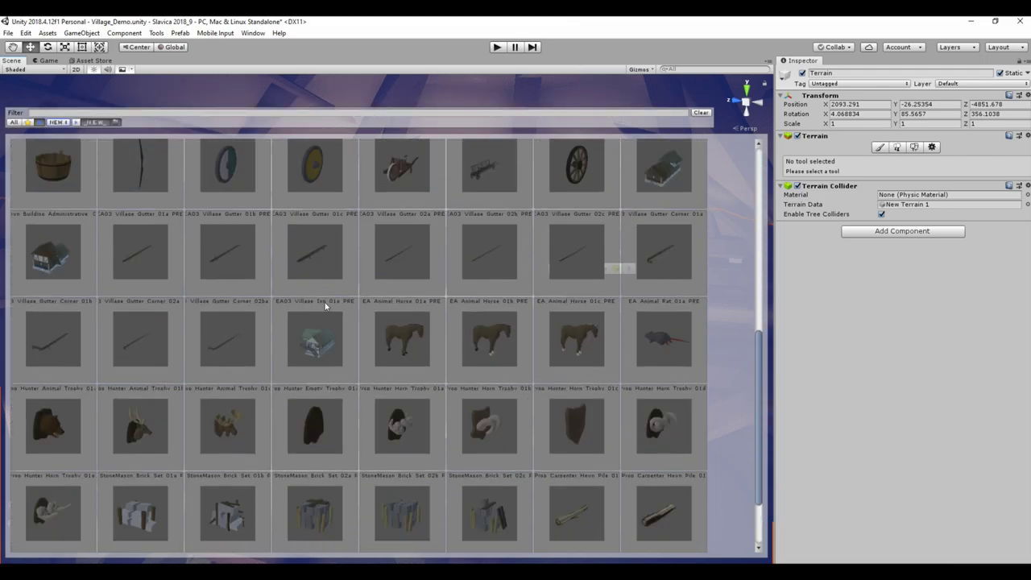
scroll(456, 337, "down", 3)
scroll(457, 337, "up", 5)
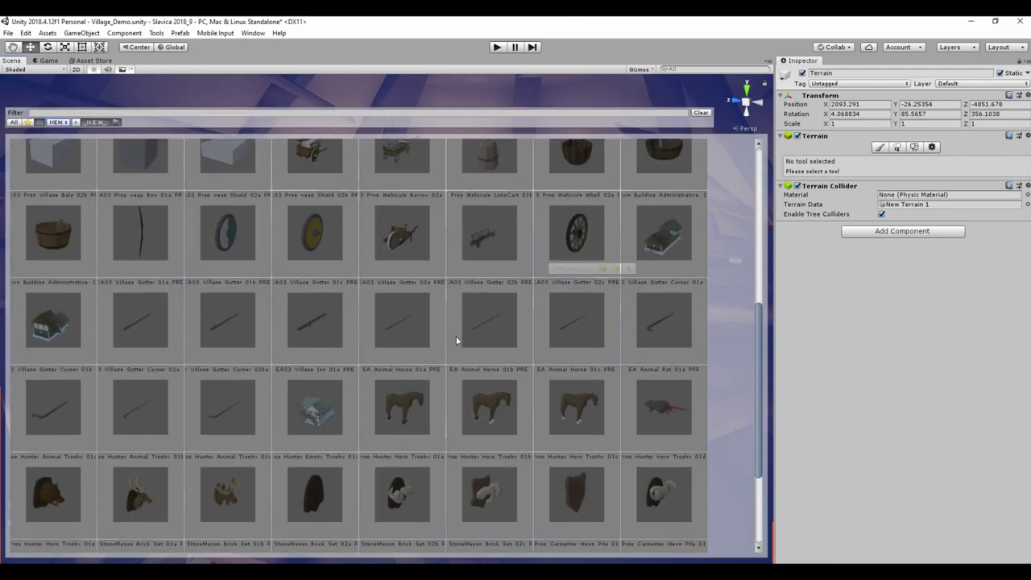
scroll(456, 337, "up", 4)
scroll(456, 335, "up", 3)
scroll(457, 336, "up", 2)
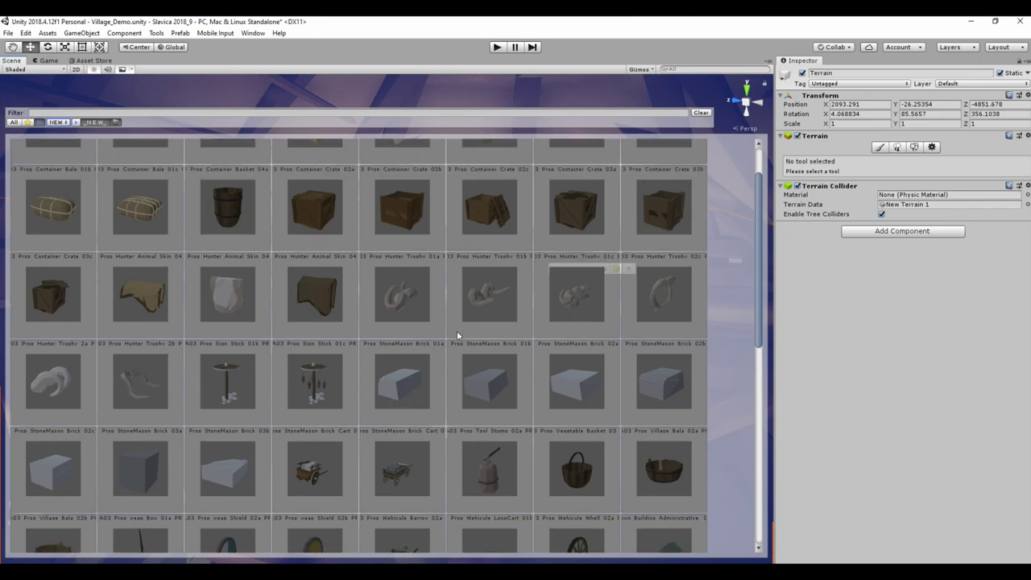
left_click(310, 278)
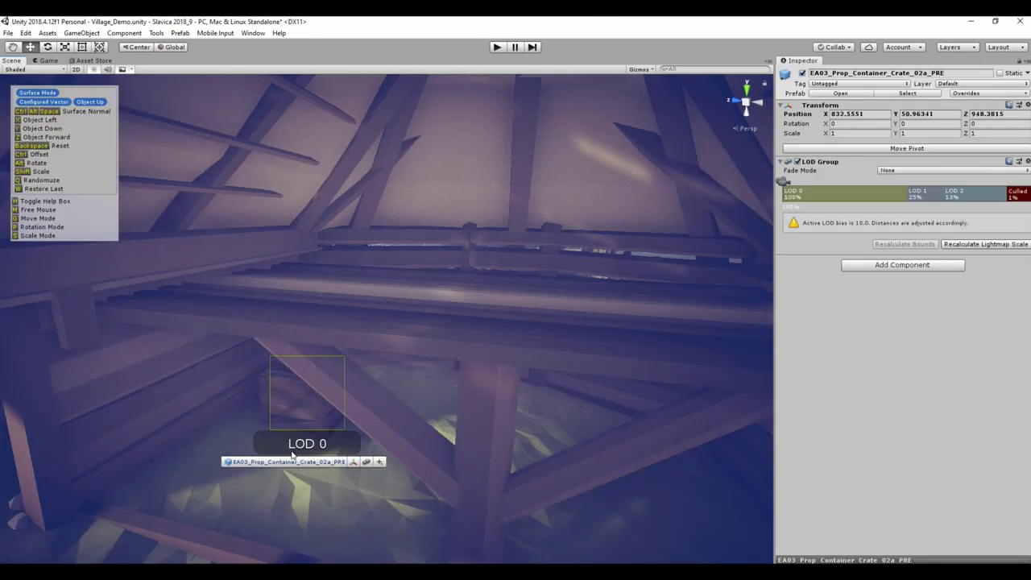
Place the crate on the loft beam and add a copy turned 90 degrees
left_click(355, 383)
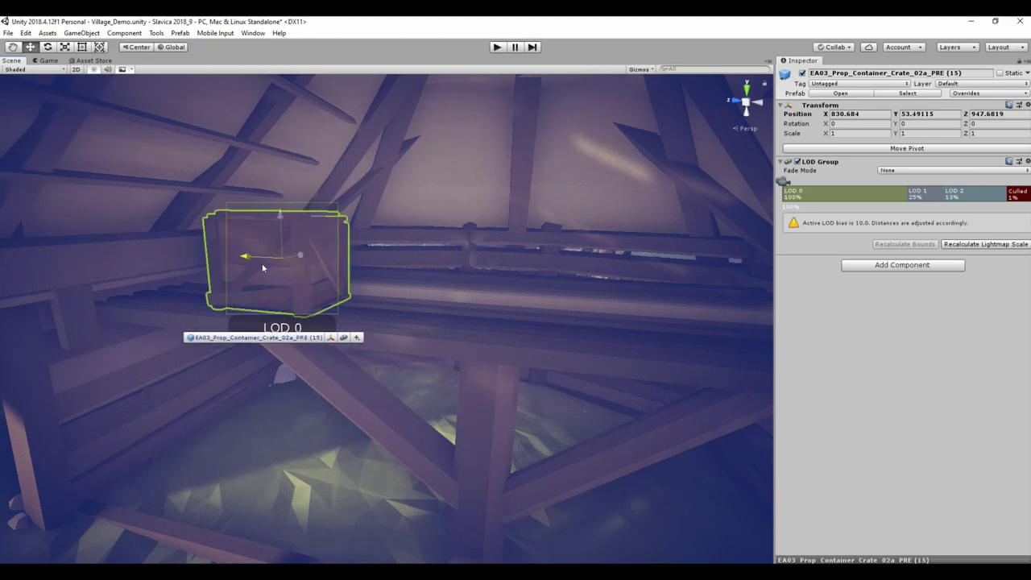
mouse_move(263, 268)
left_mouse_down()
mouse_move(458, 292)
mouse_move(345, 270)
mouse_move(394, 275)
mouse_move(335, 288)
left_mouse_up()
key("ctrl+d")
key("ctrl+r")
key("ctrl+r")
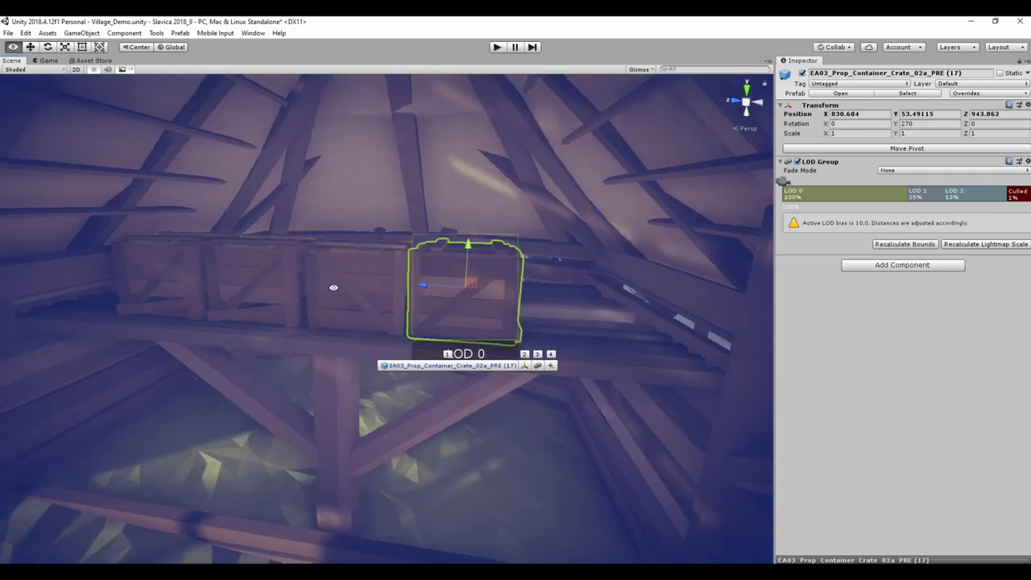
Place a Bale_01a beside the crates and a Bale_01c on top of them
key("space")
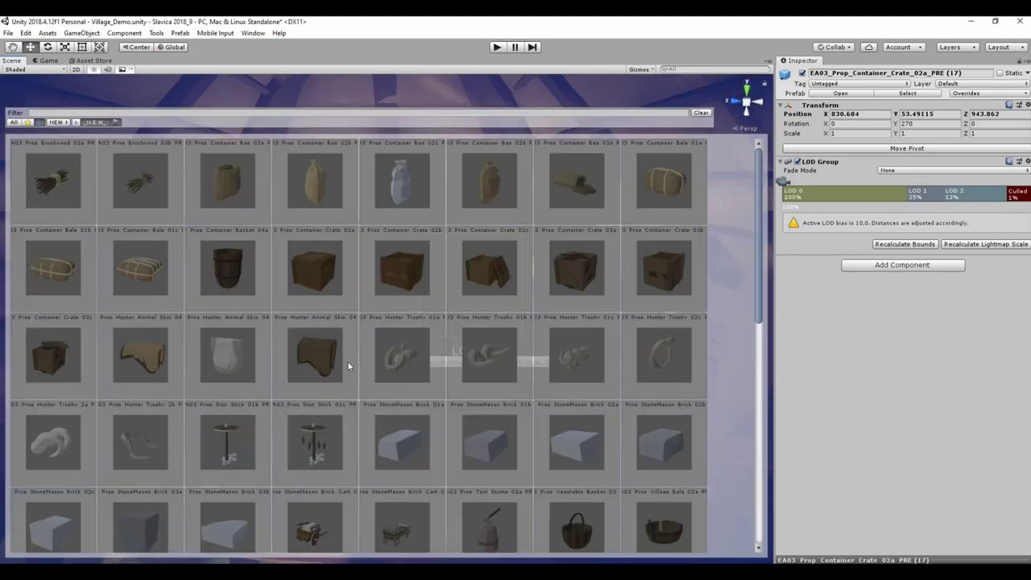
left_click(678, 196)
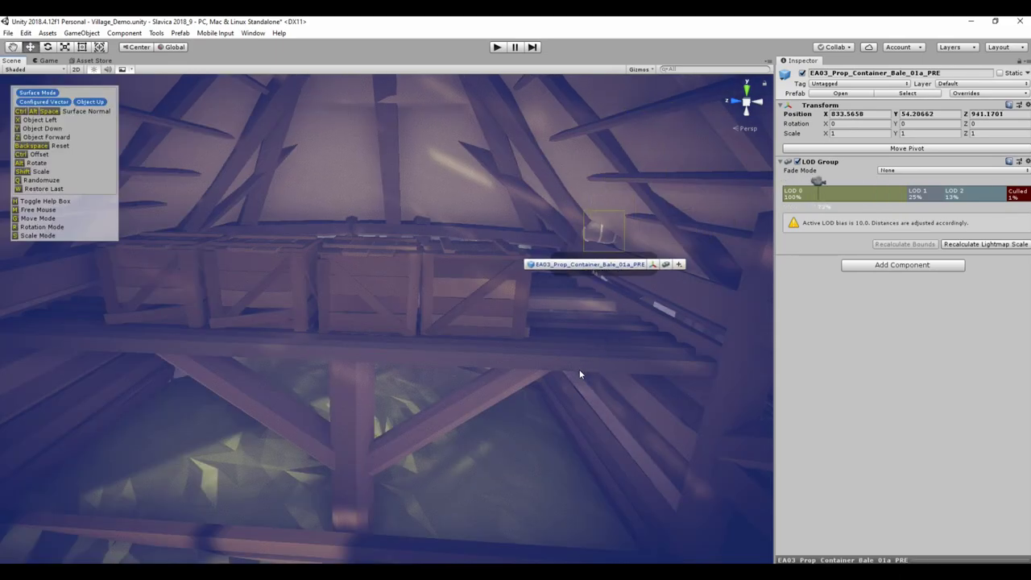
left_click(557, 475)
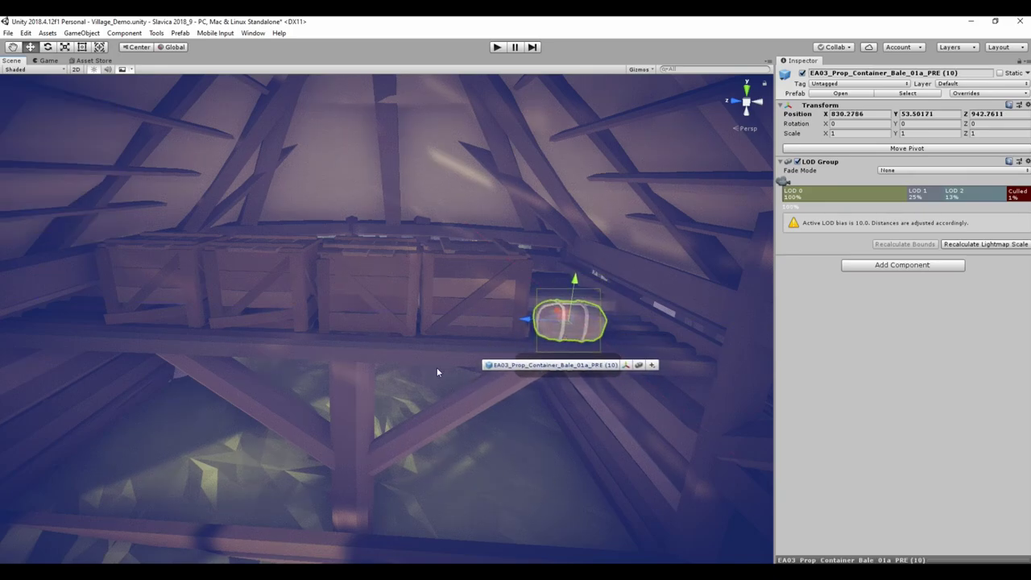
key("space")
left_click(141, 284)
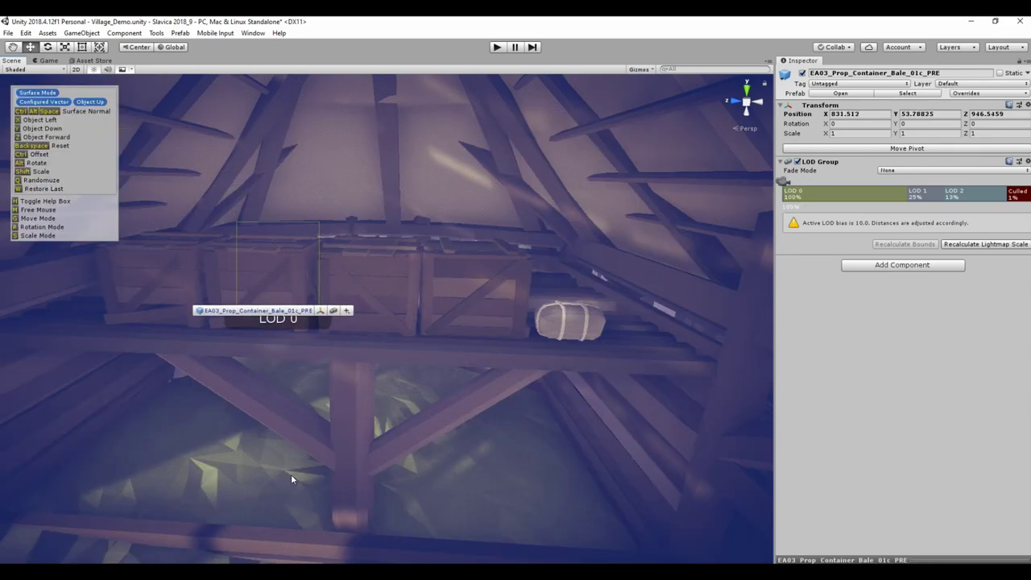
left_click(332, 479)
Set a Bale_01b on the crates and rotate it to about 118 degrees
key("space")
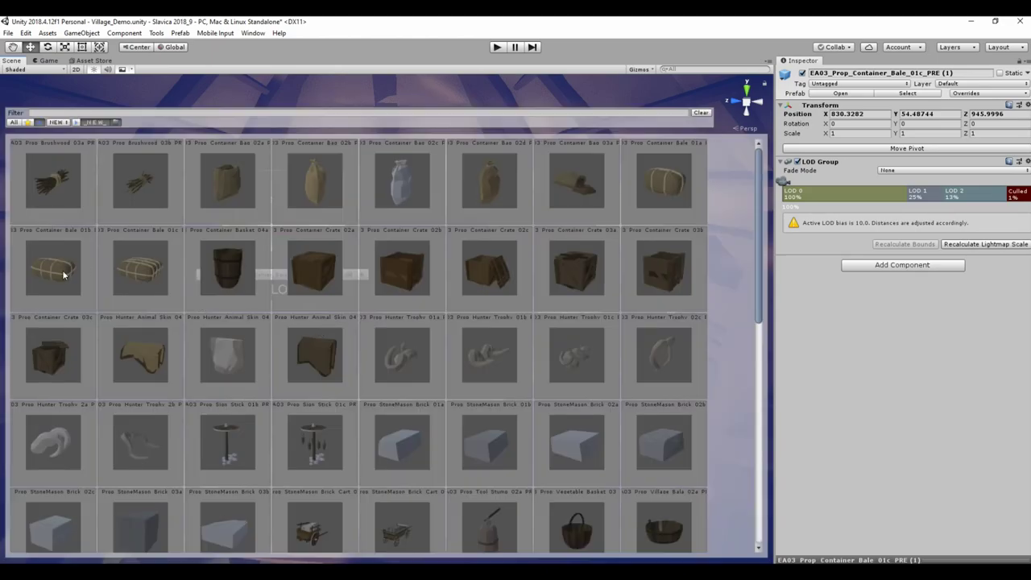
left_click(64, 277)
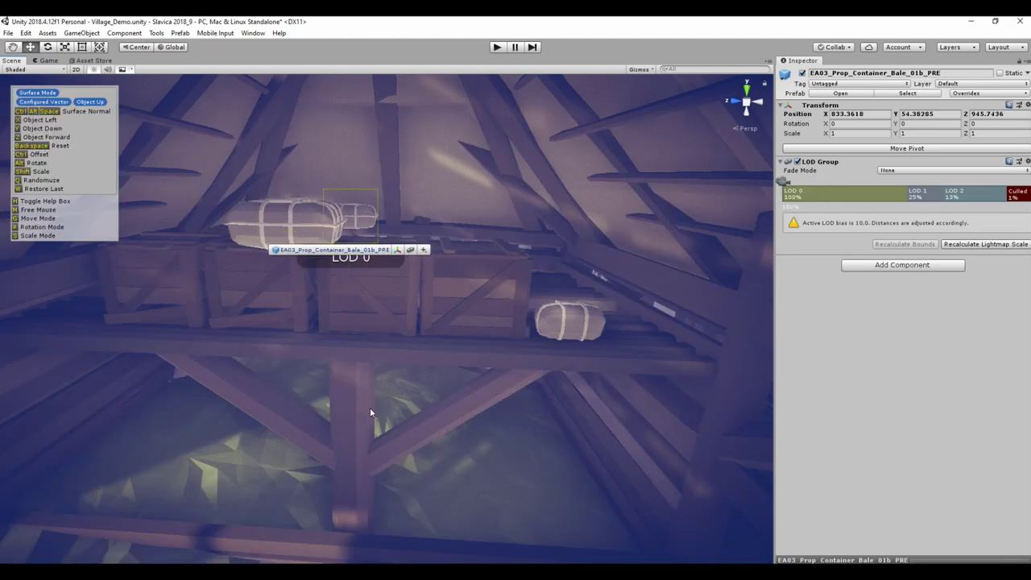
left_click(465, 330)
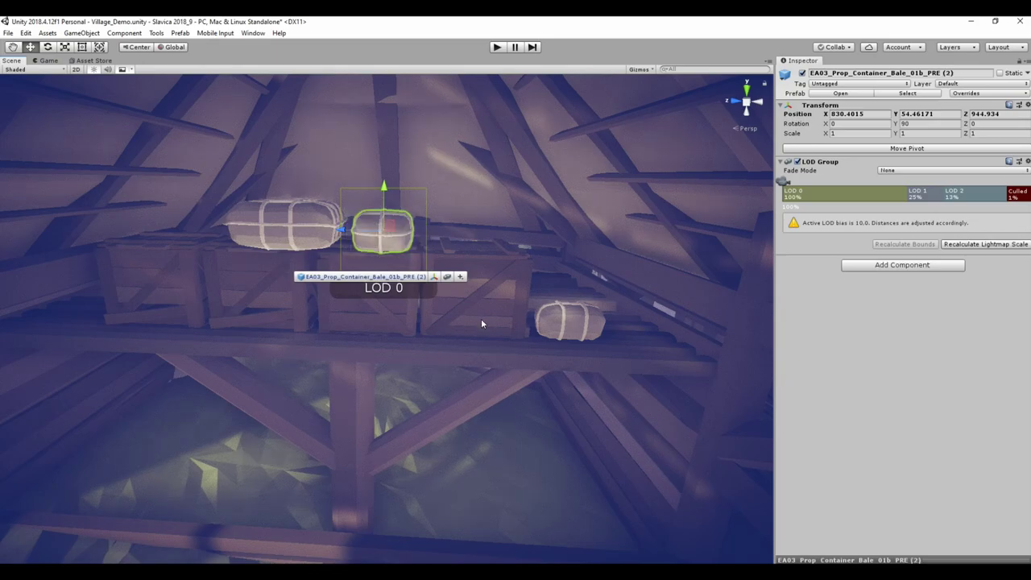
key("e")
left_click_drag(411, 246, 379, 244)
left_click_drag(261, 377, 403, 334, "alt")
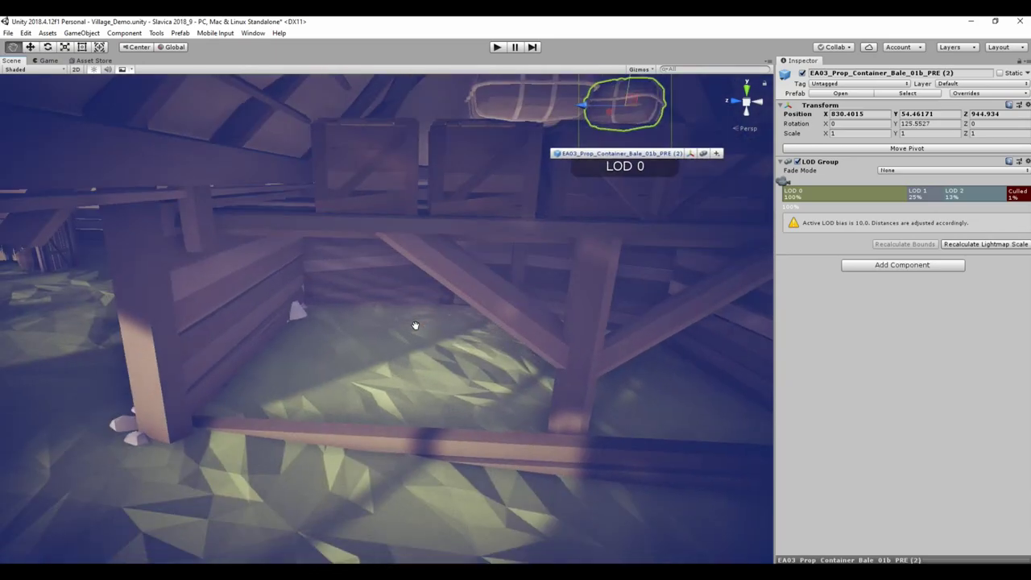
scroll(403, 334, "down", 5)
Fly out of the loft to the log house corner, select the house and open the prefab browser
right_click_drag(404, 339, 416, 321)
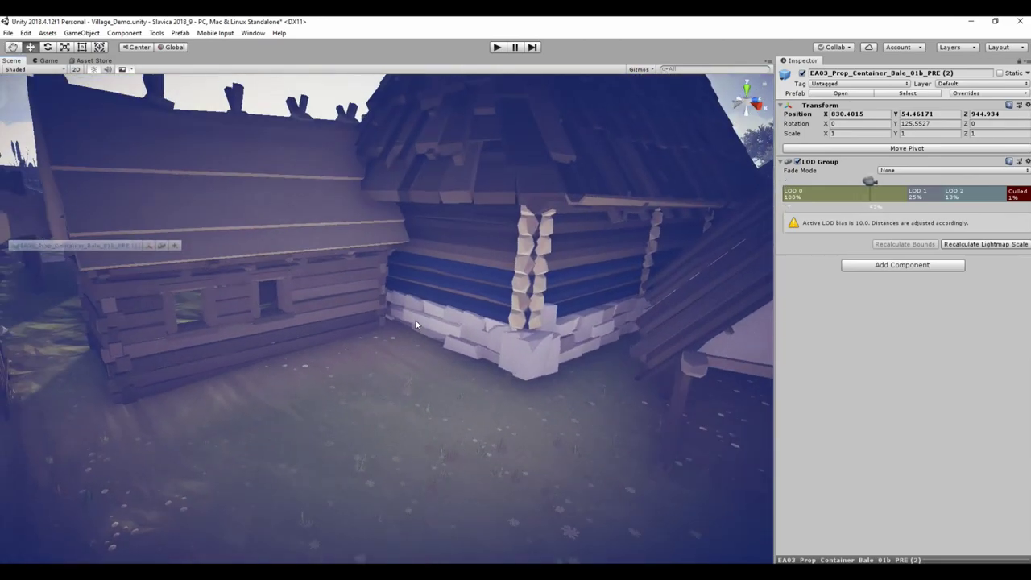
right_click_drag(415, 321, 434, 403)
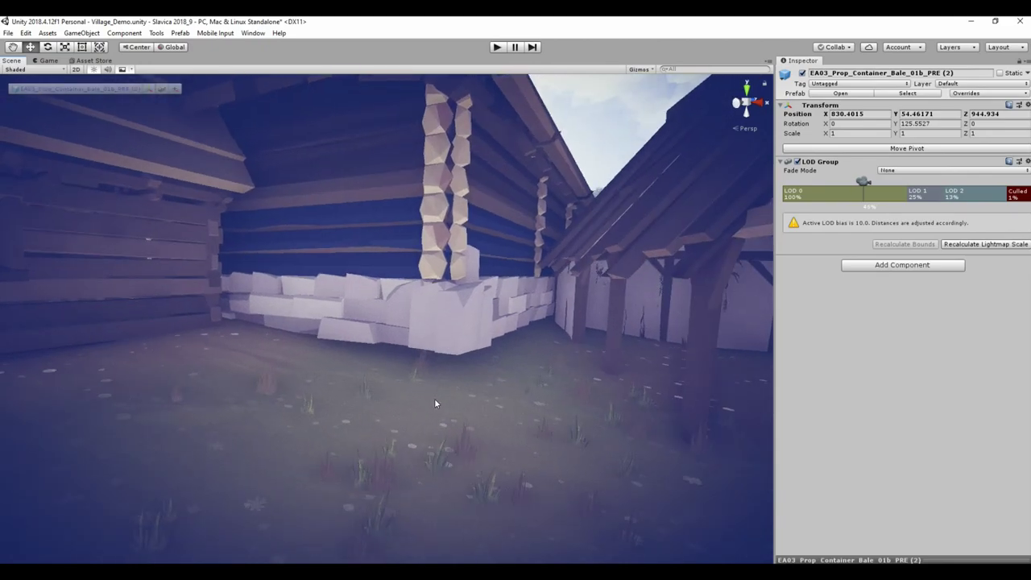
left_click(474, 318)
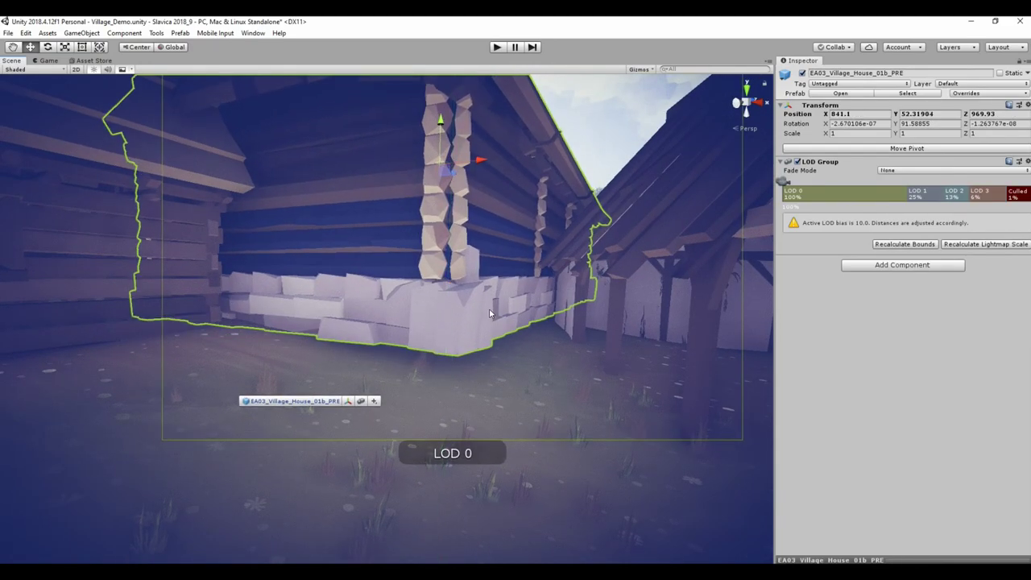
key("space")
Show Environment assets without RoadIsland and place a randomized Rock_Bowl_01c against the foundation
left_click(49, 123)
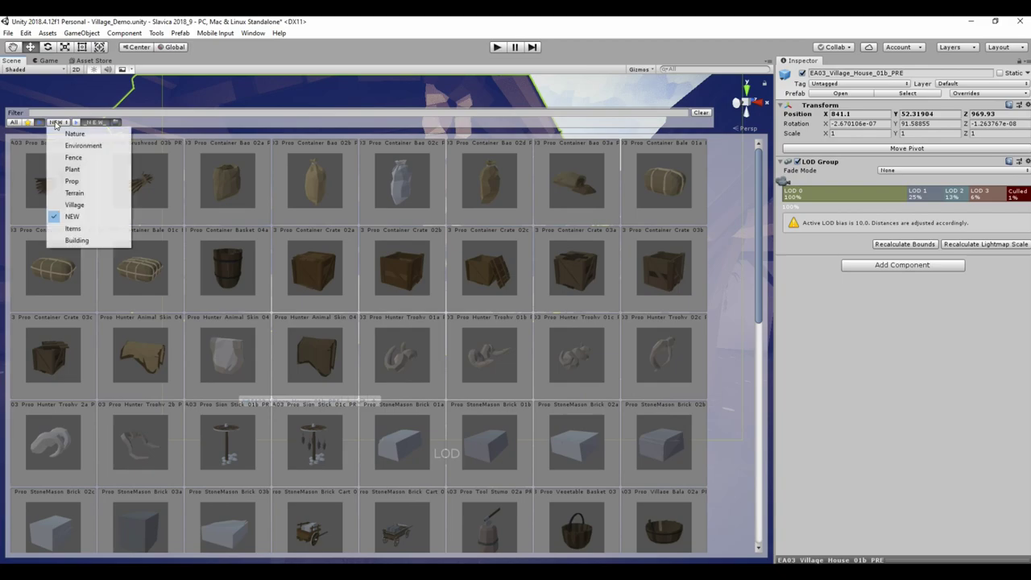
left_click(73, 146)
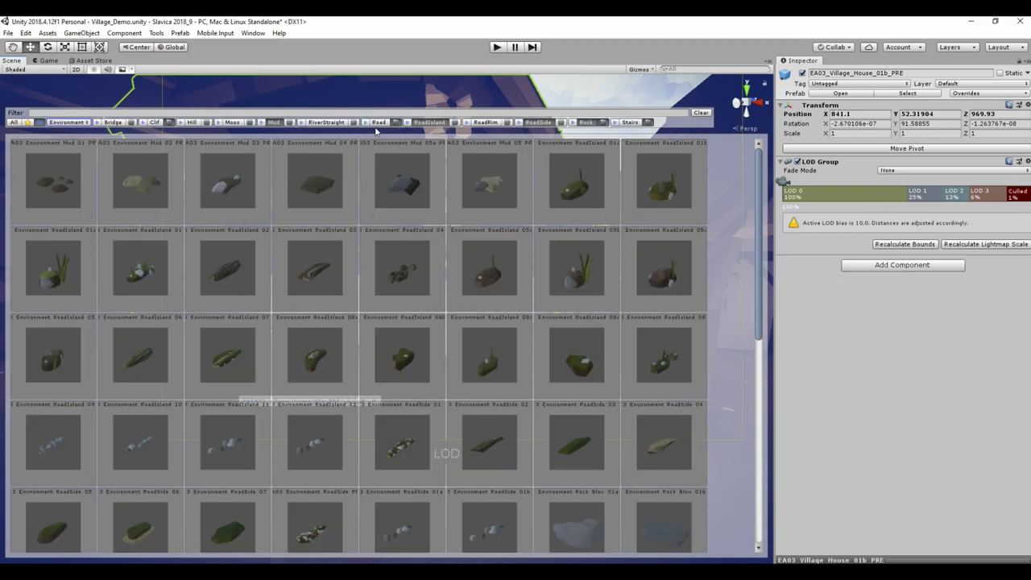
left_click(439, 122)
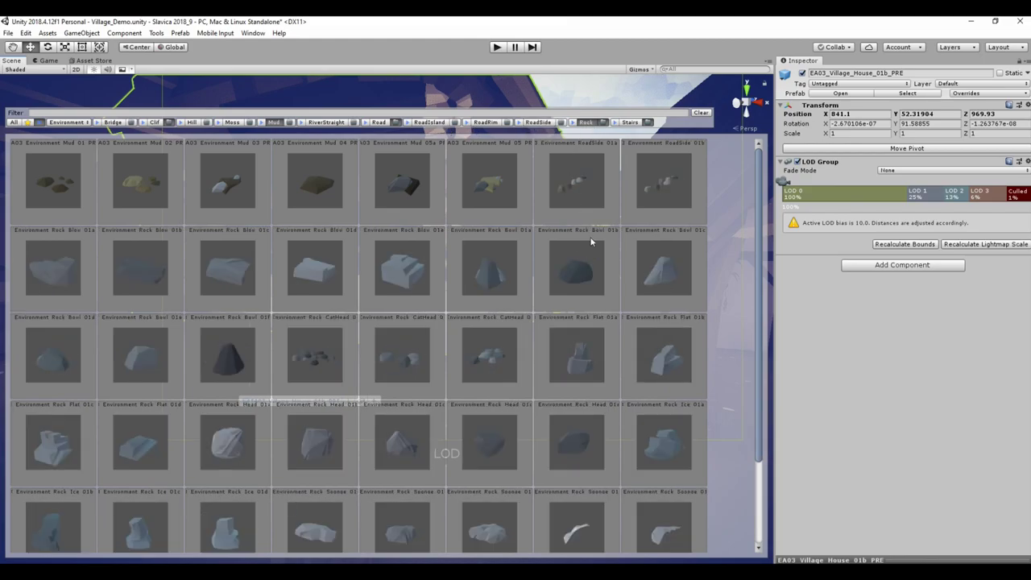
left_click(671, 280)
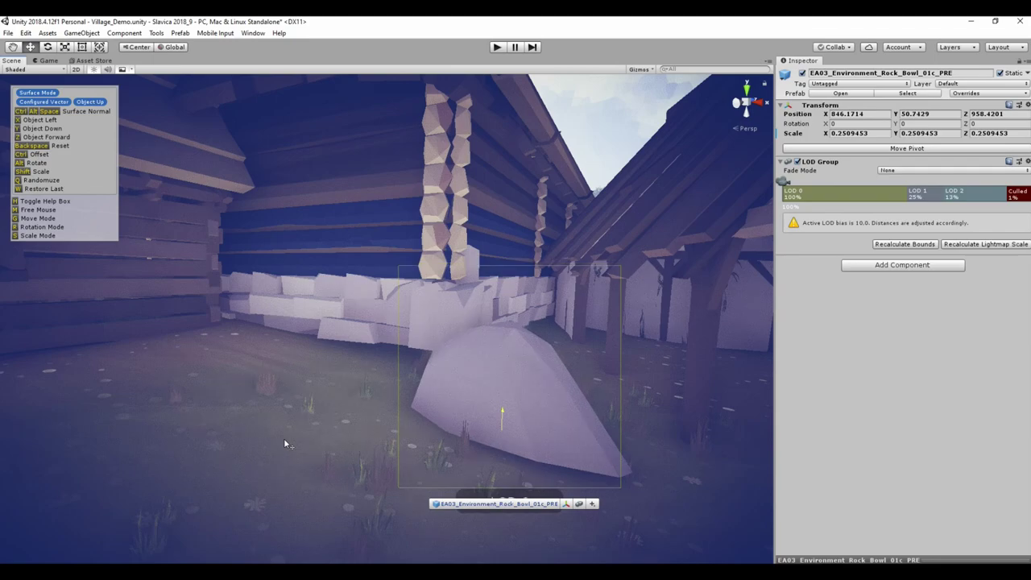
key("z")
key("z")
key("z")
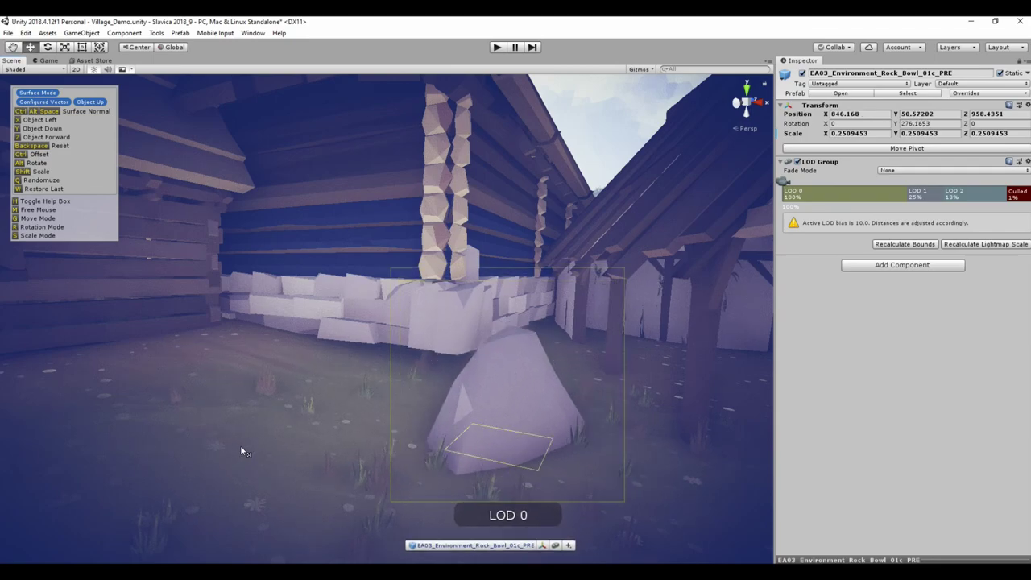
key("z")
left_click(238, 443)
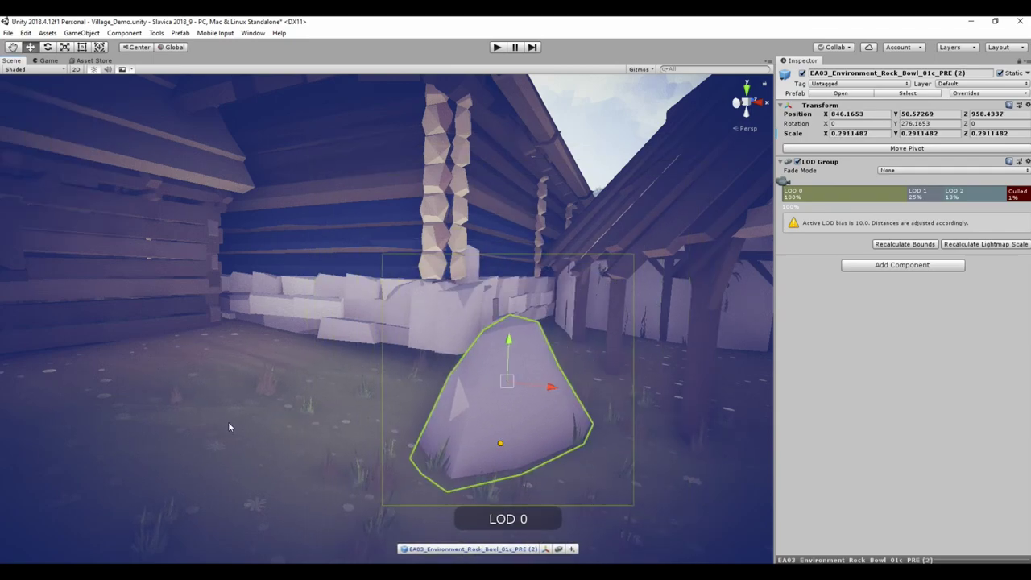
left_click_drag(195, 380, 196, 374)
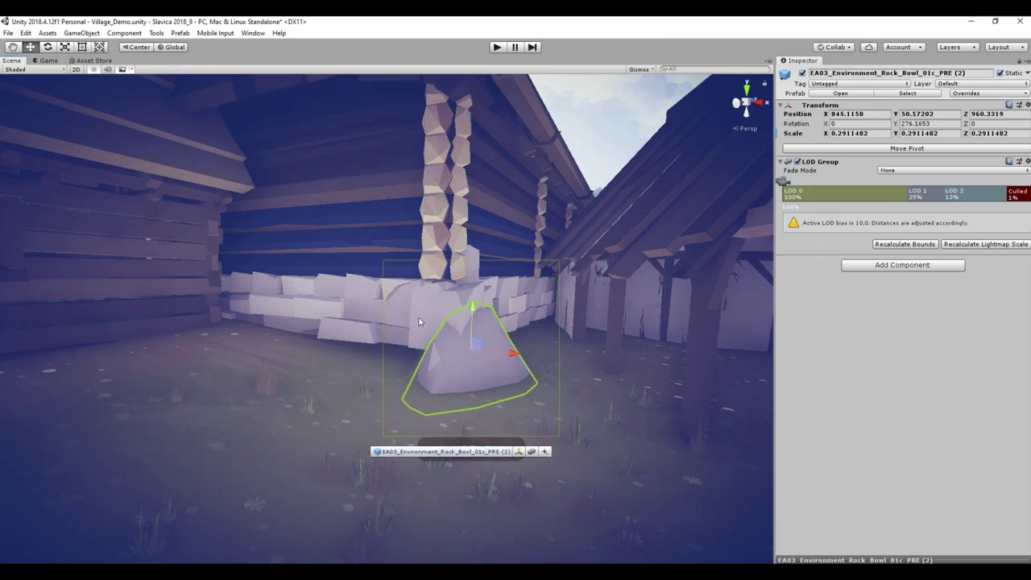
Duplicate the bowl rock and move the copy to its left
key("ctrl+d")
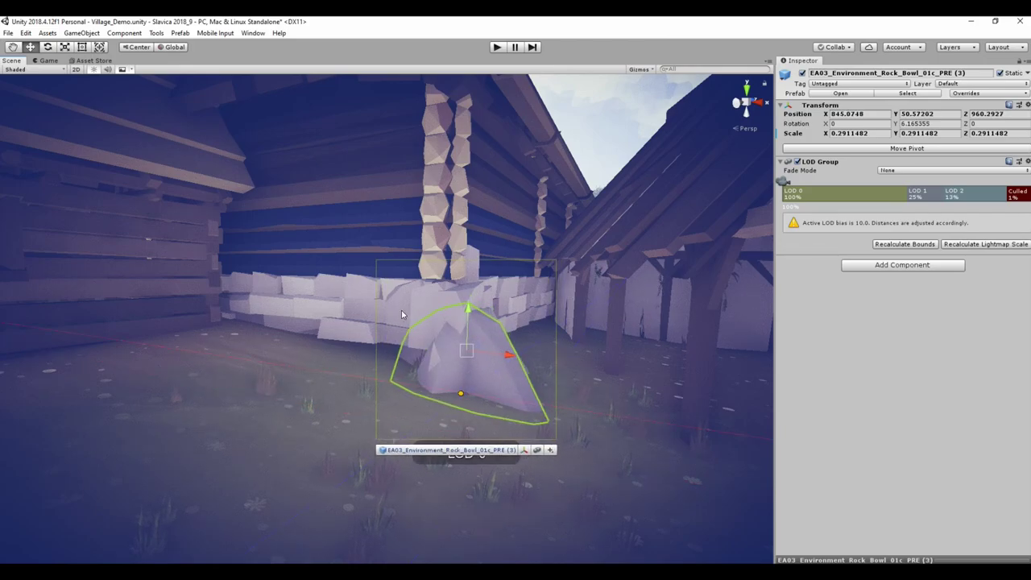
left_click_drag(476, 302, 346, 298)
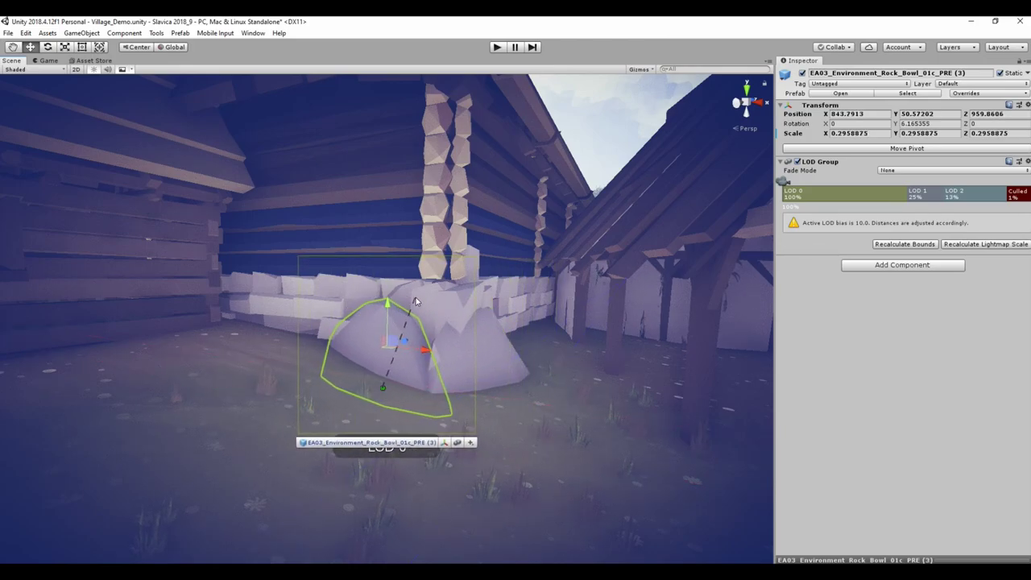
left_click_drag(416, 302, 438, 344, "alt")
Place a Rock_Bowl_01b and a Rock_Head_01c turned 90 degrees near the foundation
right_click(437, 344)
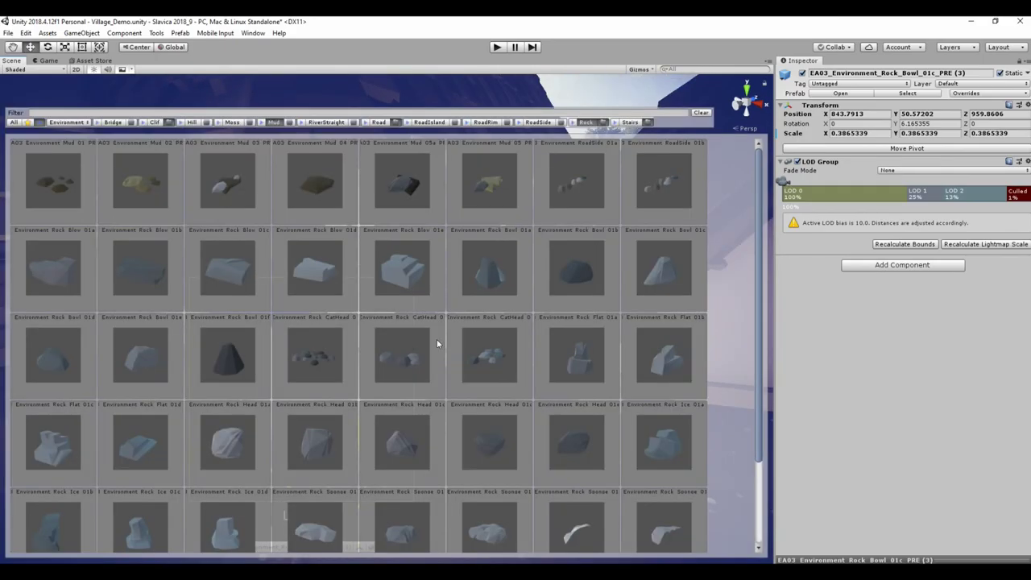
left_click(572, 282)
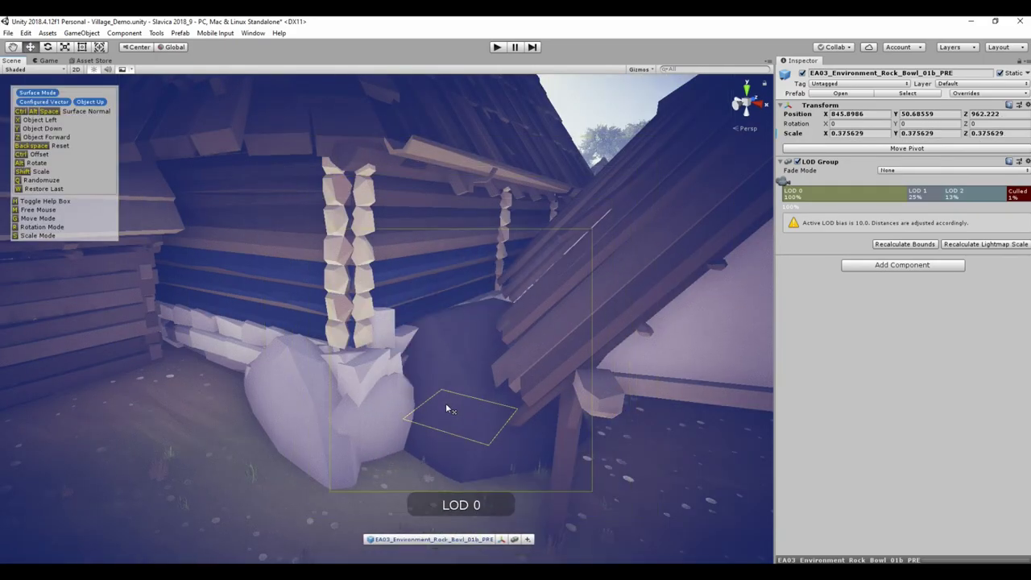
scroll(441, 408, "down", 2, "ctrl")
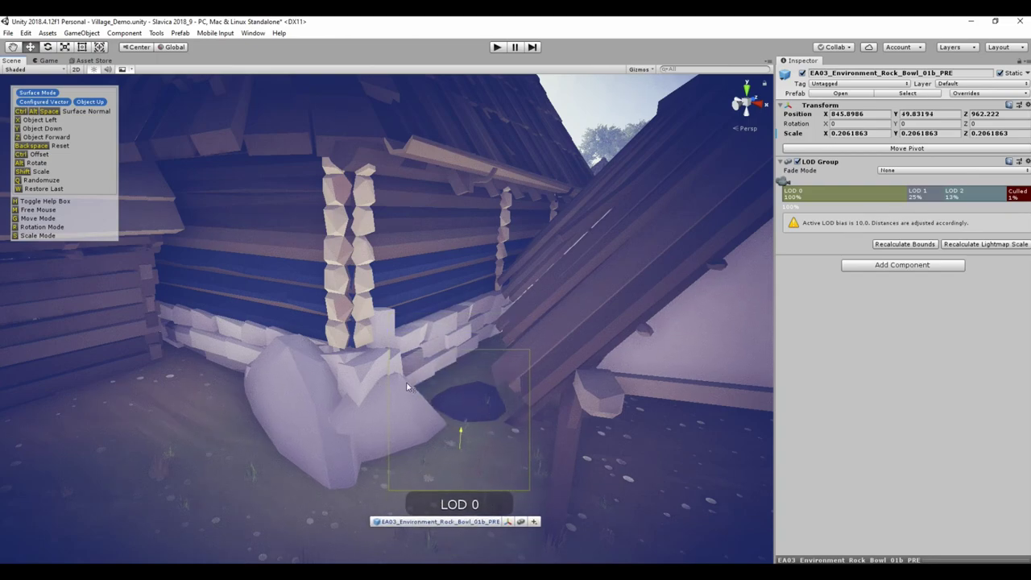
right_click(386, 385)
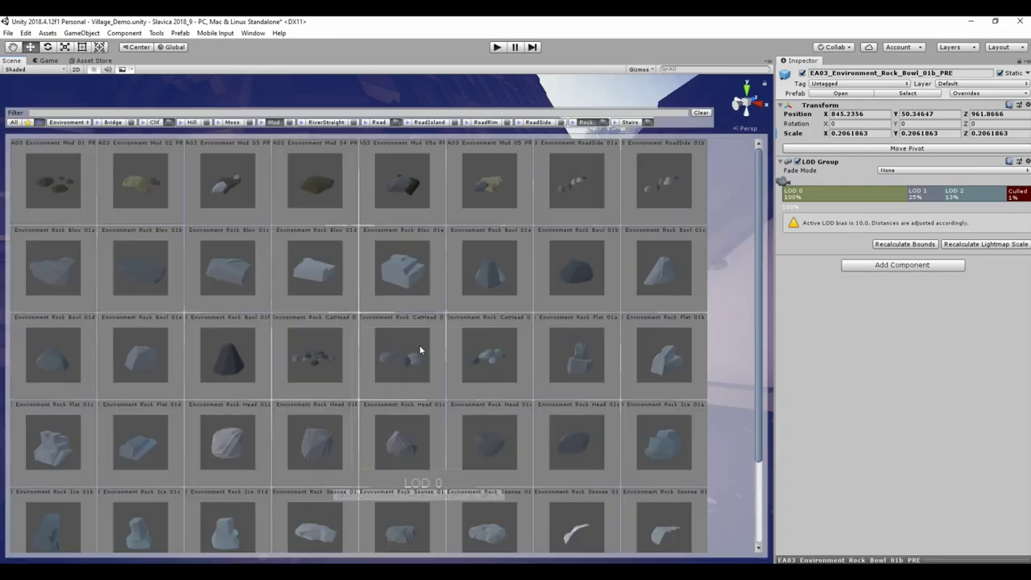
left_click(436, 436)
mouse_move(454, 366)
right_mouse_down()
mouse_move(339, 356)
mouse_move(336, 344)
right_mouse_up()
left_click_drag(264, 329, 375, 334)
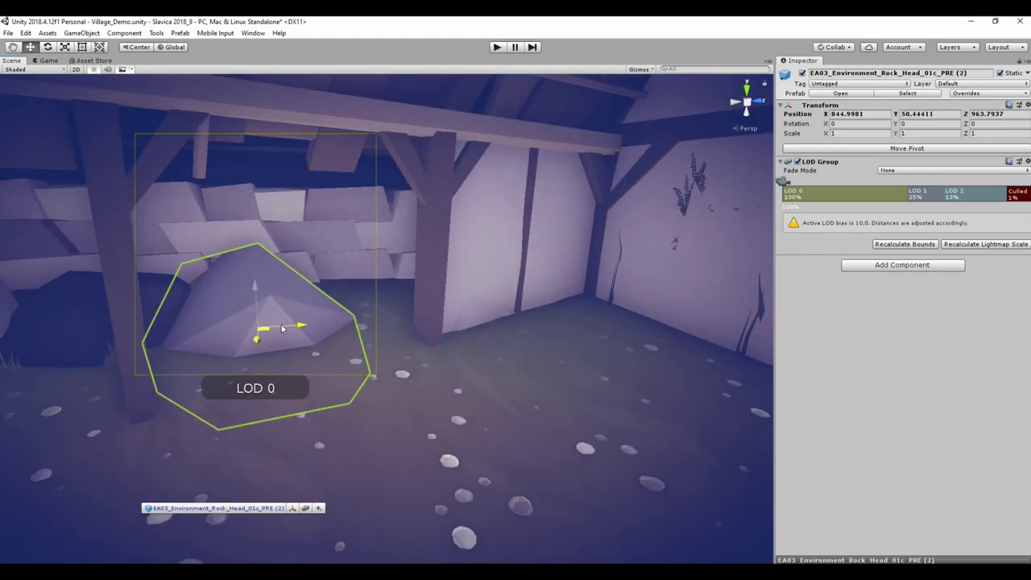
key("r")
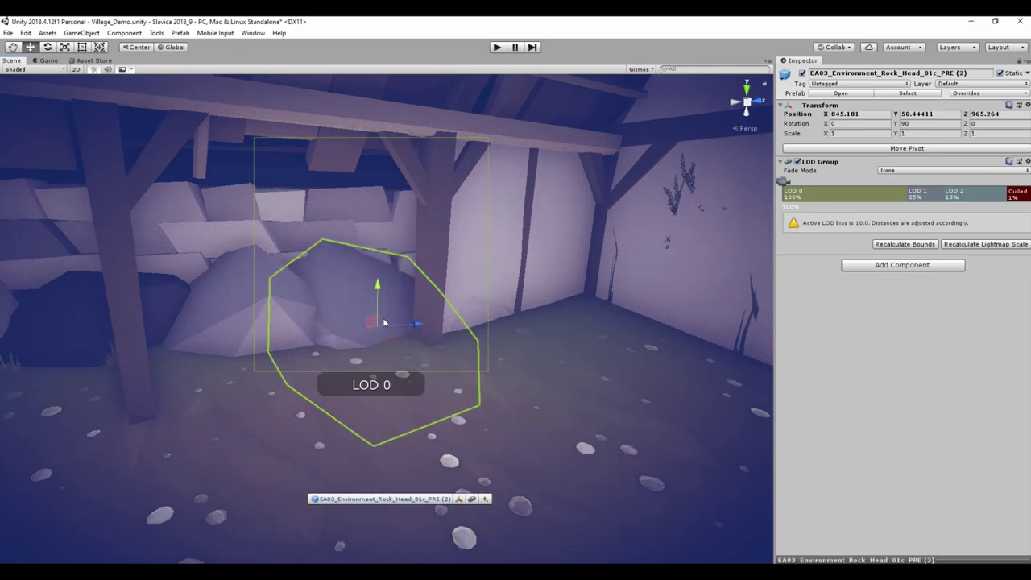
left_click_drag(414, 329, 435, 324)
mouse_move(436, 323)
right_mouse_down()
mouse_move(492, 358)
mouse_move(470, 385)
right_mouse_up()
Place a large Rock_Head_01a by the foundation and a copy further along the wall
key("space")
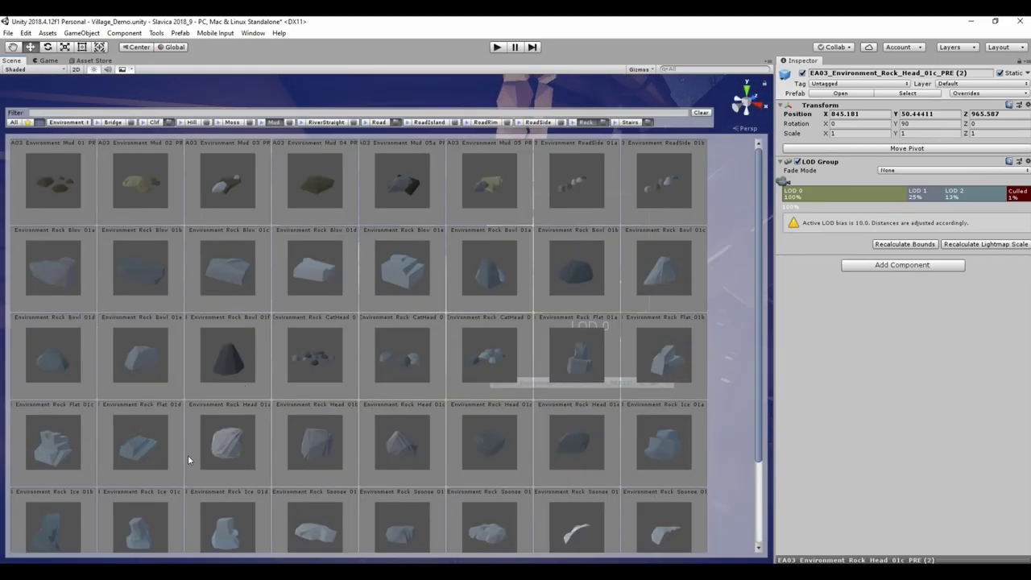
left_click(229, 448)
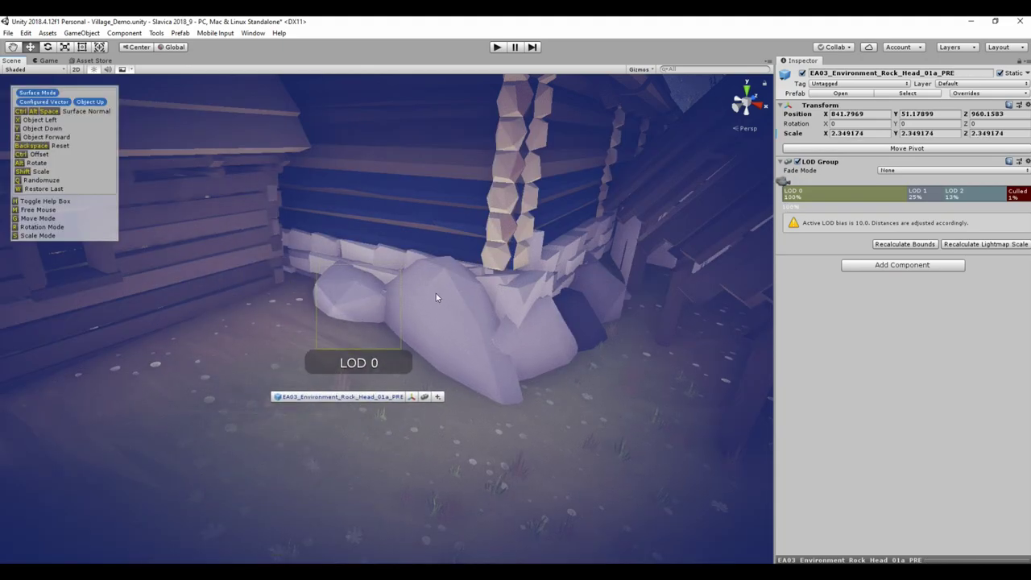
left_click(423, 314)
key("ctrl+d")
mouse_move(395, 314)
left_mouse_down()
mouse_move(344, 311)
mouse_move(443, 335)
left_mouse_up()
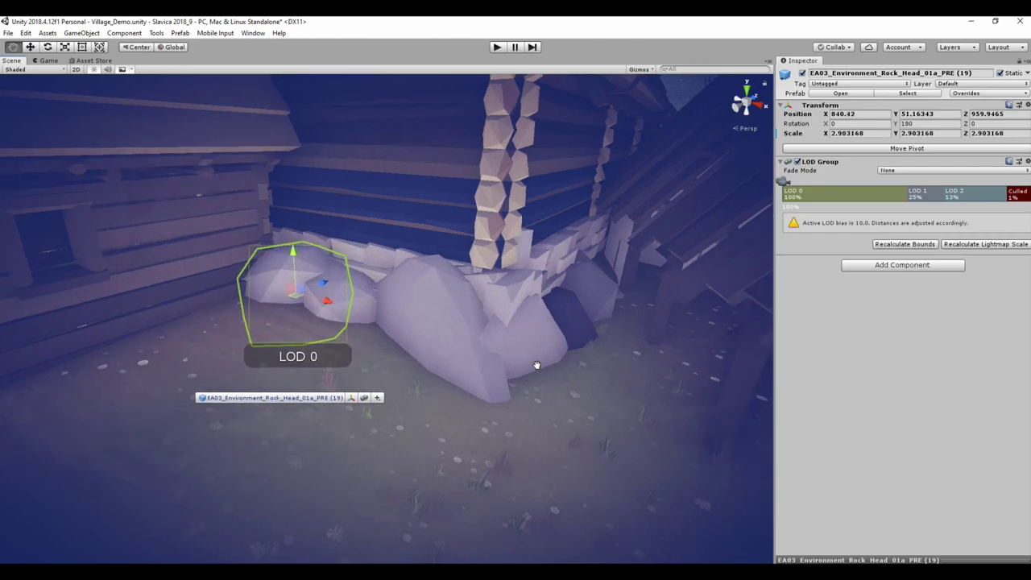
Scatter CatHead_01c stones in front of the head boulders
key("space")
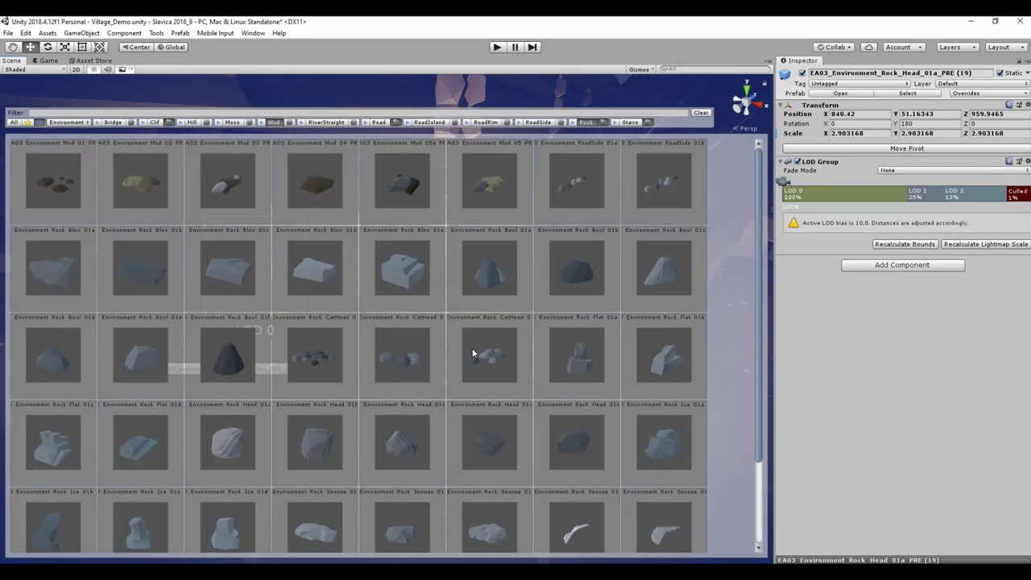
left_click(474, 354)
scroll(417, 316, "down", 5, "shift")
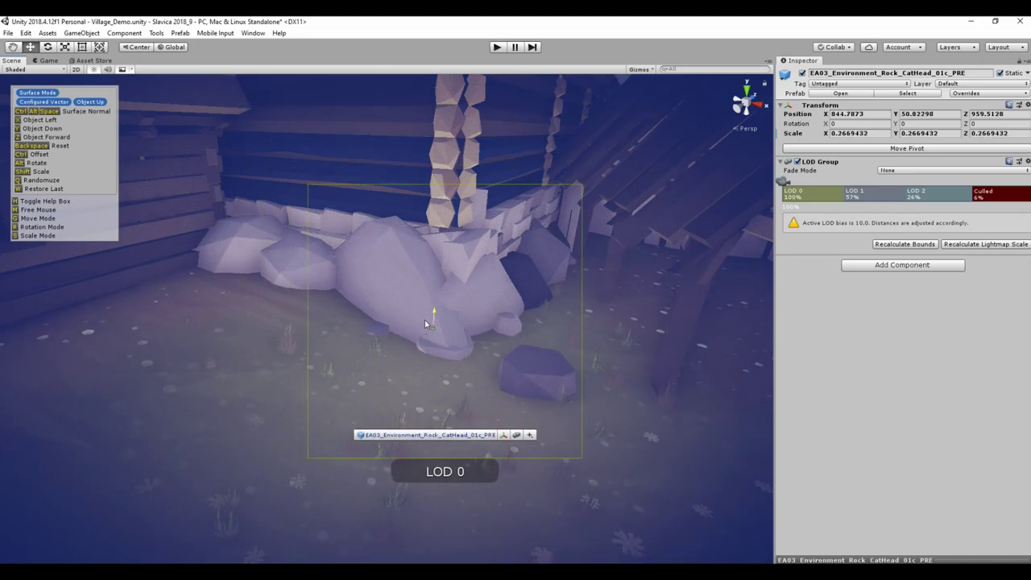
scroll(428, 315, "down", 5, "alt")
scroll(395, 336, "up", 2, "alt")
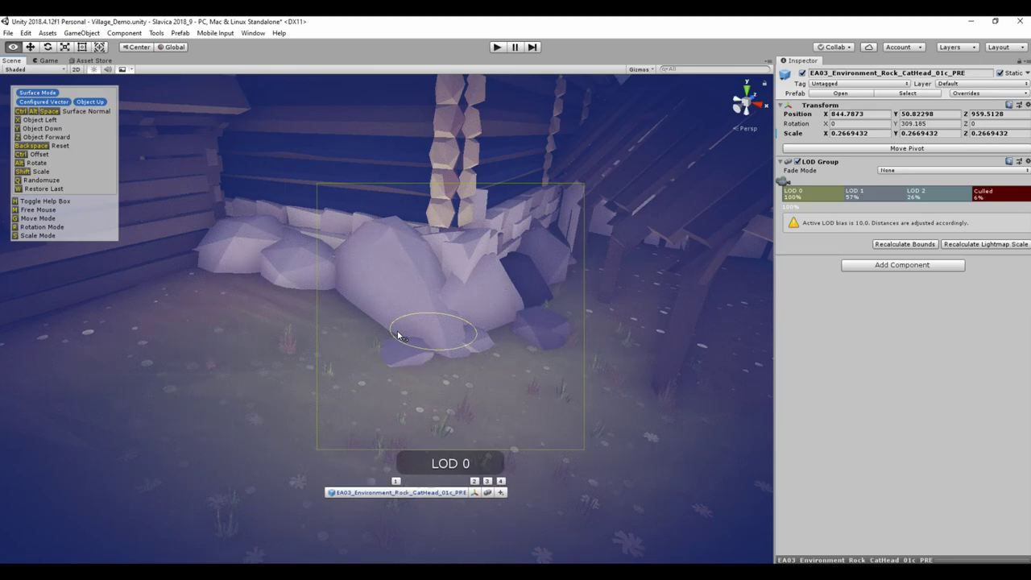
left_click(397, 330)
right_click_drag(397, 329, 419, 322)
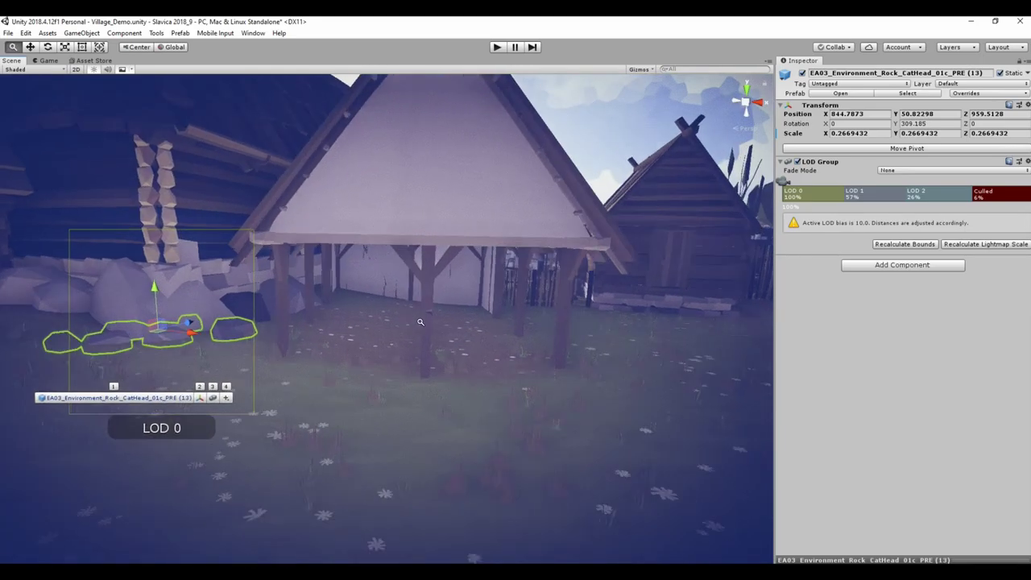
middle_click_drag(419, 322, 453, 356)
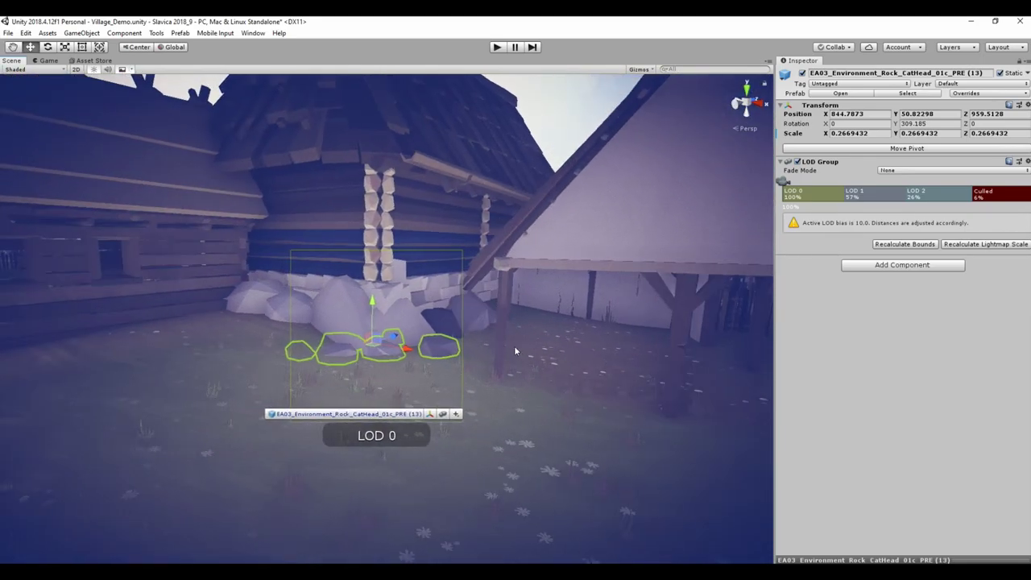
right_click_drag(514, 351, 510, 333)
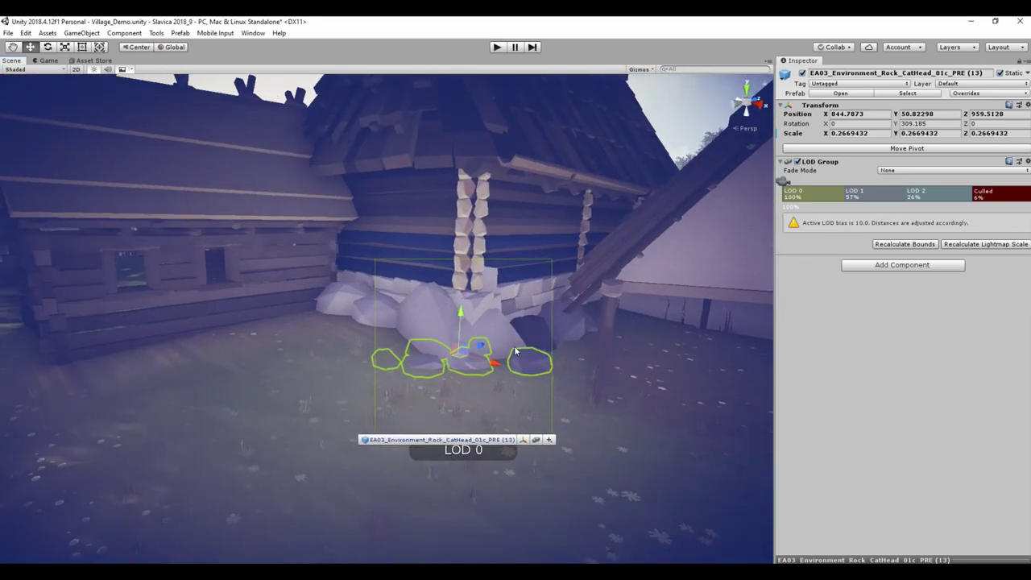
key("space")
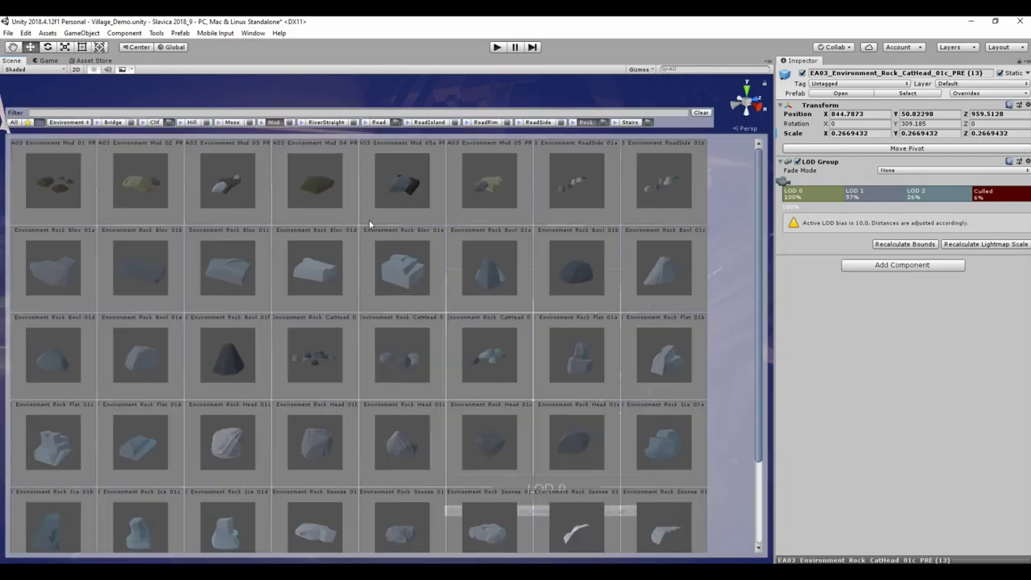
Filter the palette to mud assets and place a slope-aligned, rotated Mud_02 patch on the ground
key("shift+space")
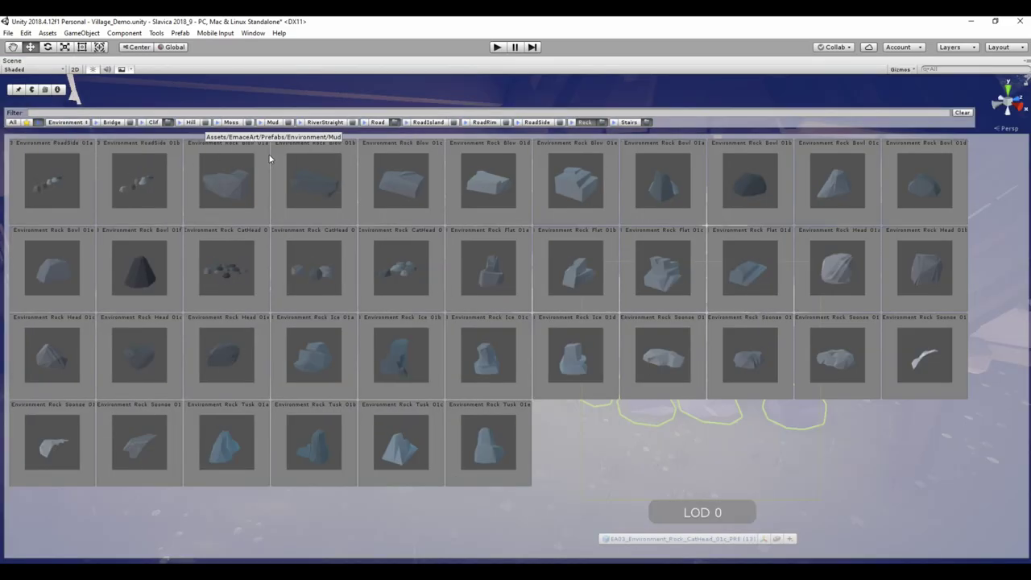
left_click(269, 122)
left_click(112, 201)
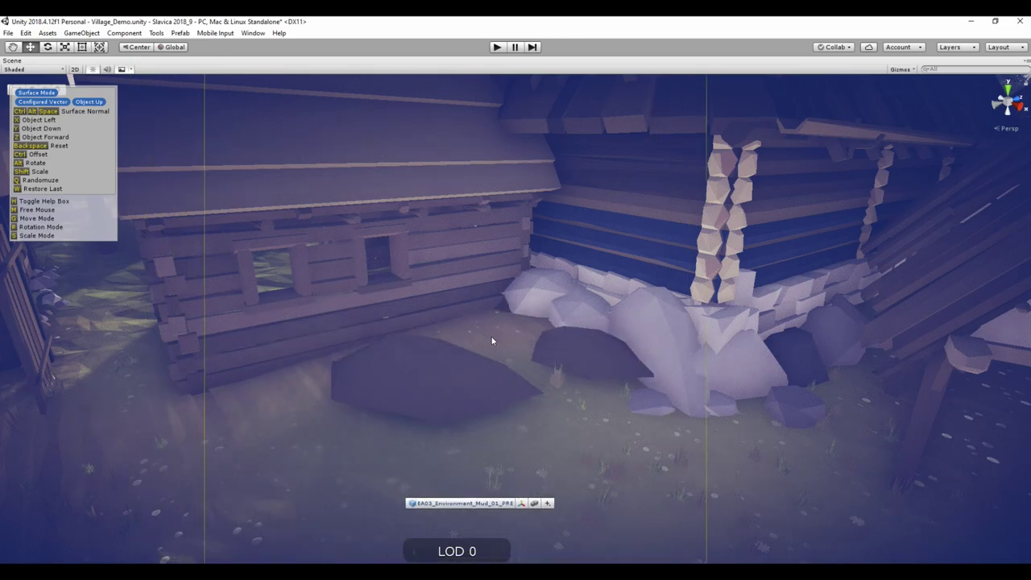
key("ctrl+alt+space")
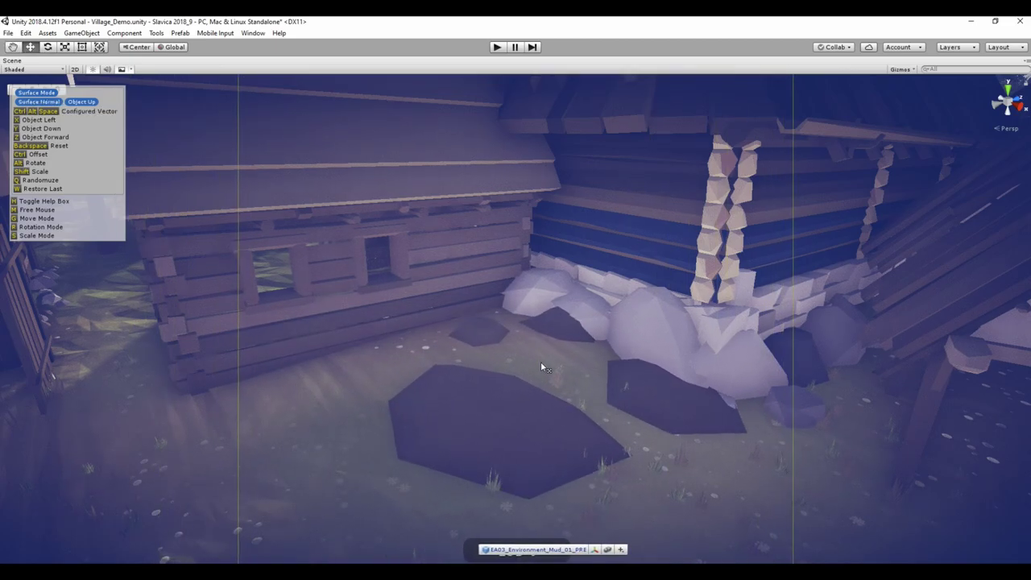
key("BackSpace")
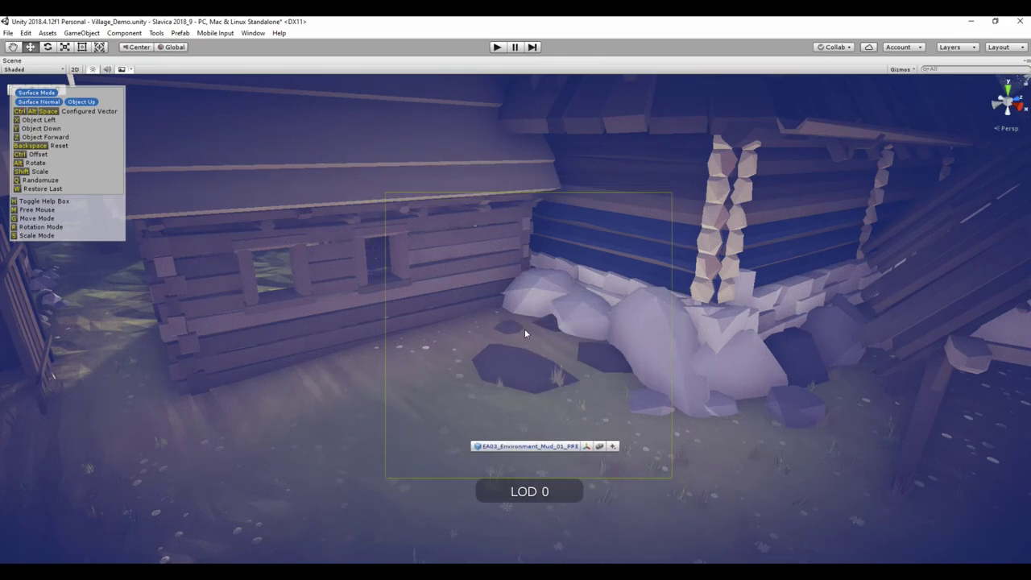
key("Tab")
left_click(141, 199)
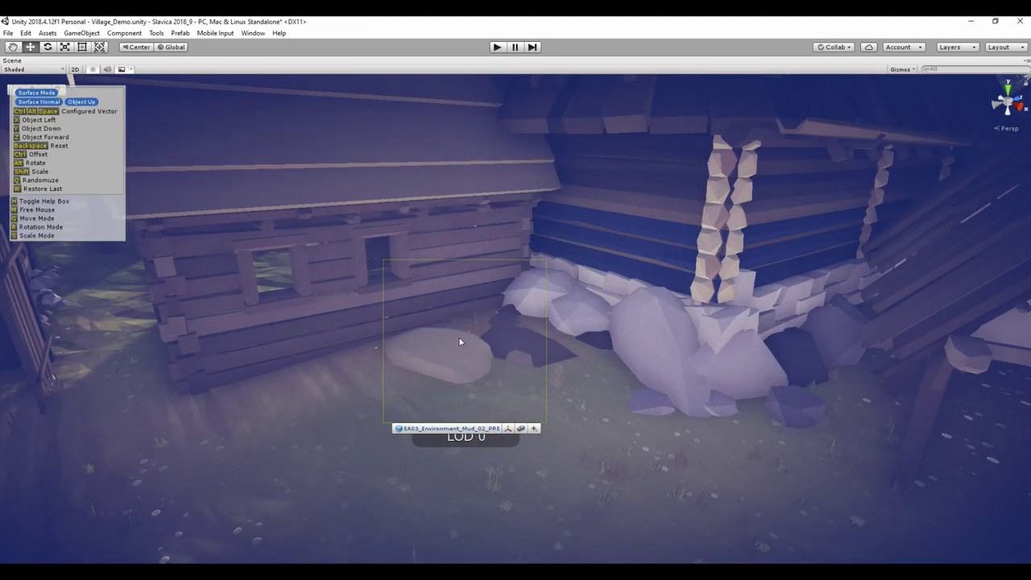
key("alt")
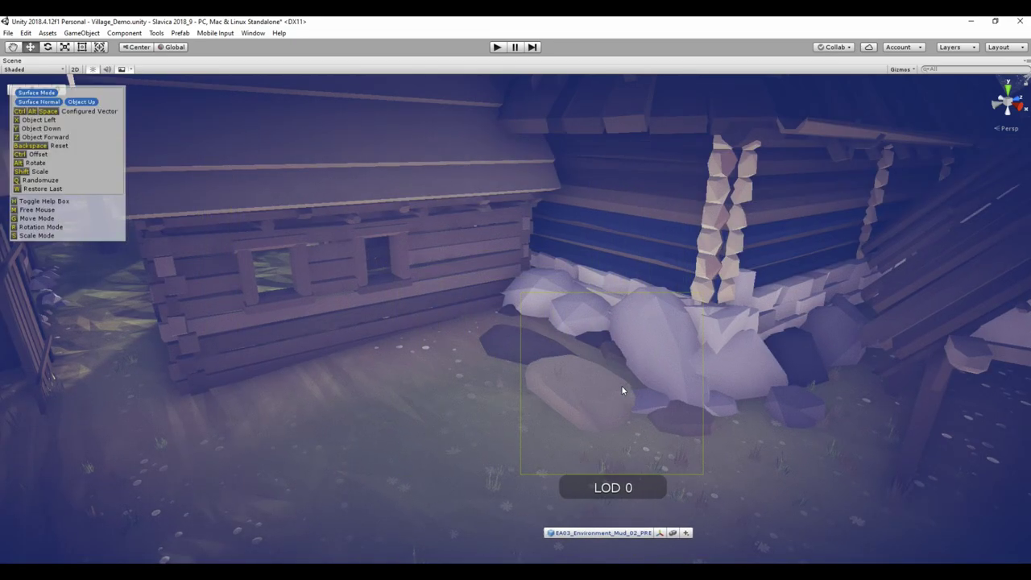
left_click(631, 394)
Place a Mud_05 patch beside the house wall and slide it to the right
key("space")
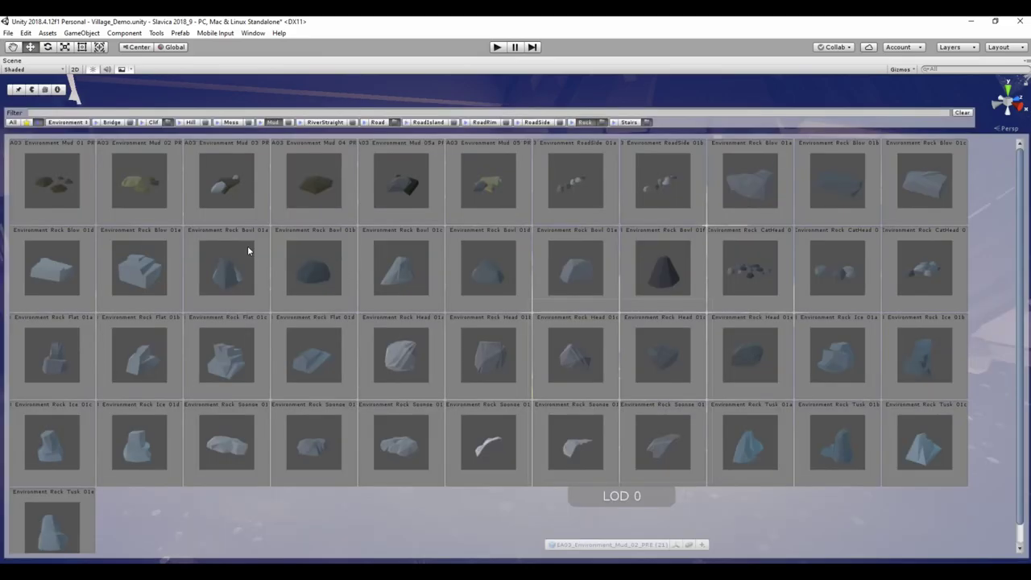
left_click(476, 186)
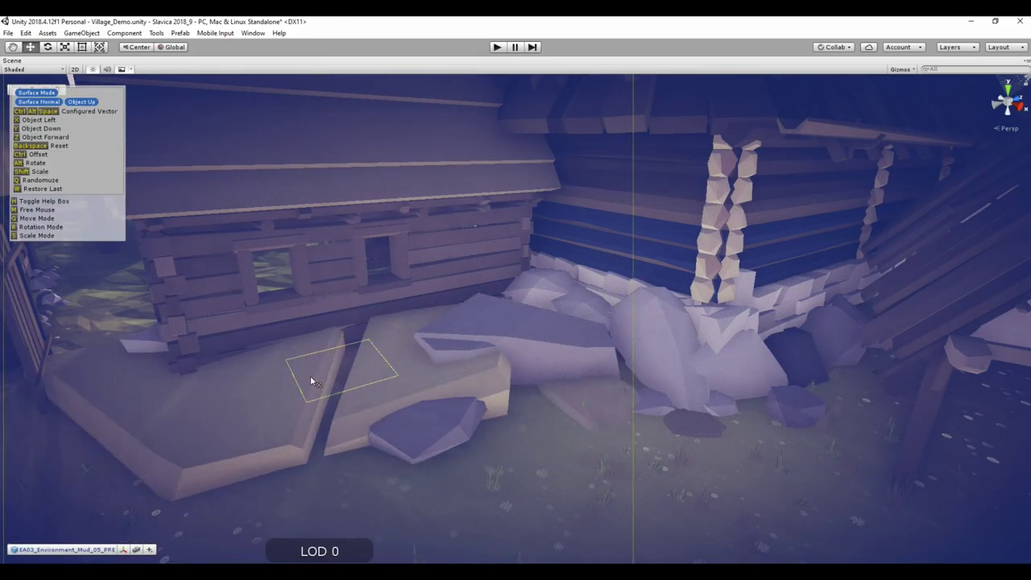
scroll(305, 381, "down", 5, "shift")
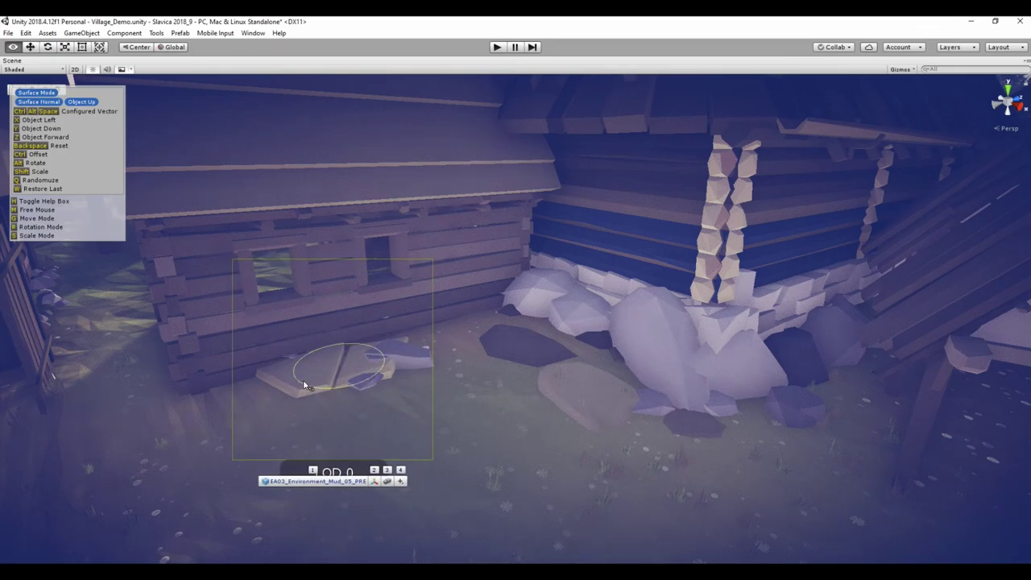
left_click(295, 382)
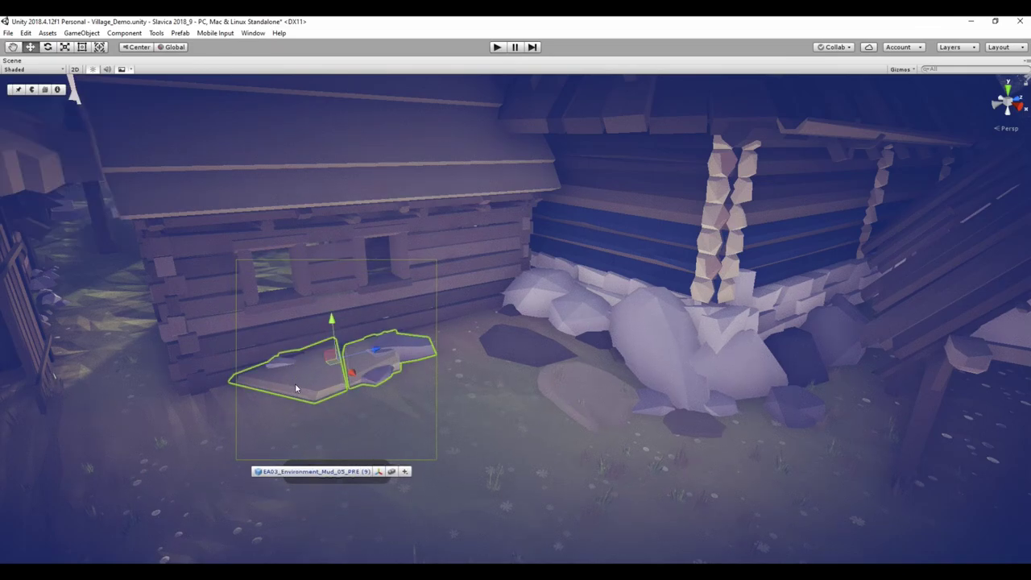
mouse_move(295, 382)
left_mouse_down()
mouse_move(528, 295)
mouse_move(470, 286)
left_mouse_up()
key("Tab")
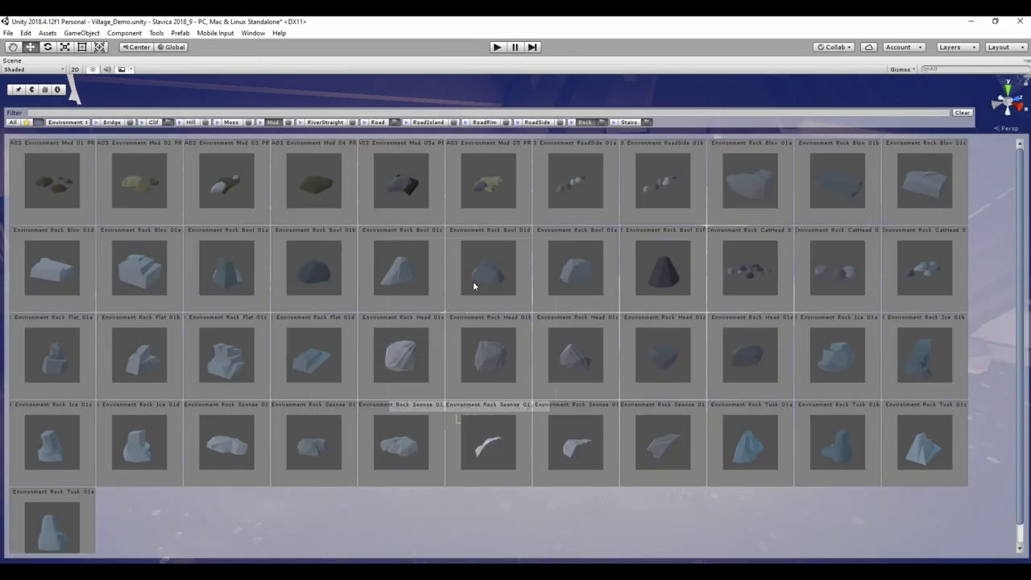
Place a CatHead_01c small-rock cluster on the grass by the fence post, lowering and scaling it to fit
left_click(907, 278)
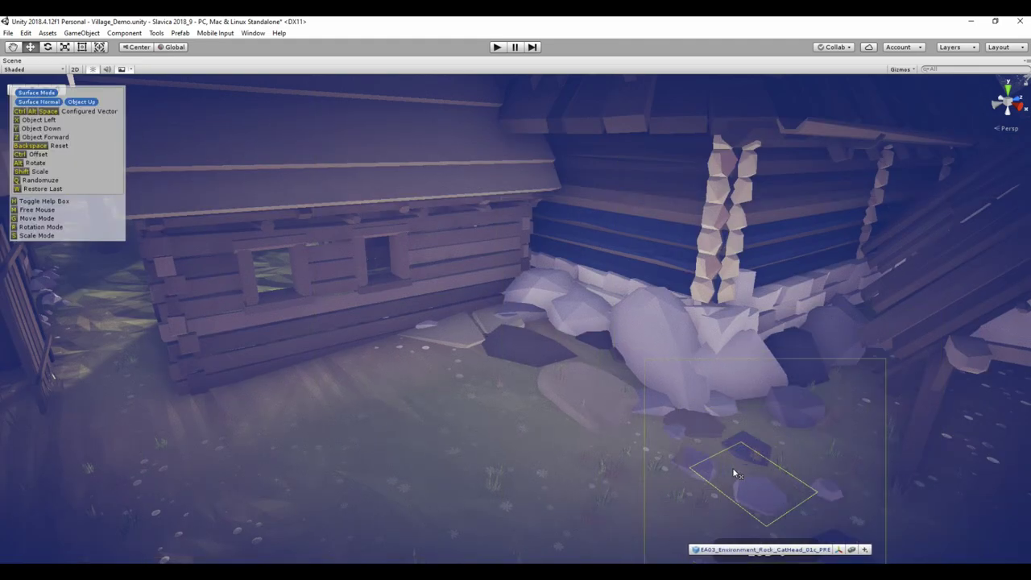
left_click(831, 462)
mouse_move(831, 462)
left_mouse_down("alt")
mouse_move(512, 420)
mouse_move(554, 378)
mouse_move(719, 301)
left_mouse_up("alt")
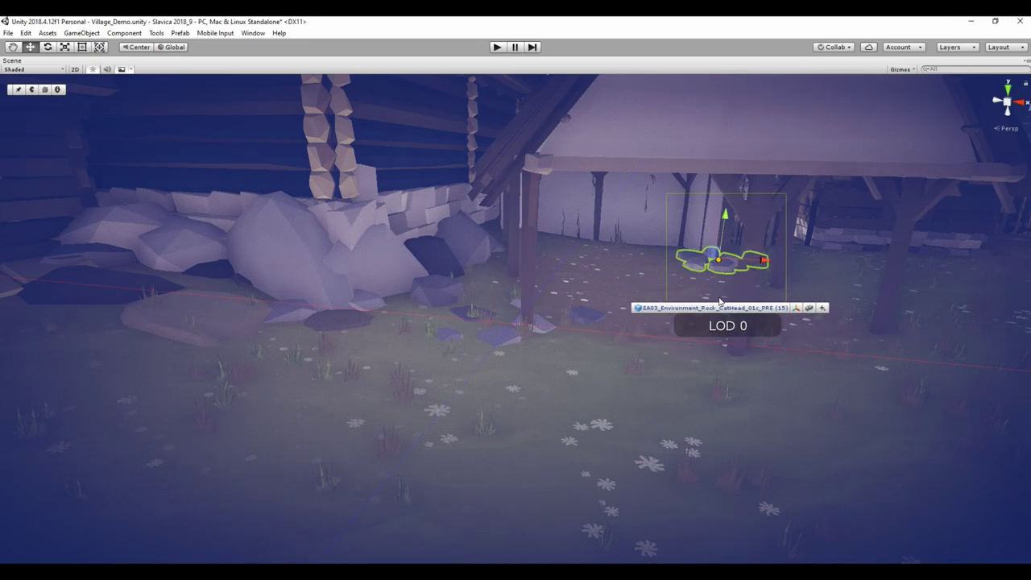
key("f")
left_click_drag(614, 302, 583, 315, "alt")
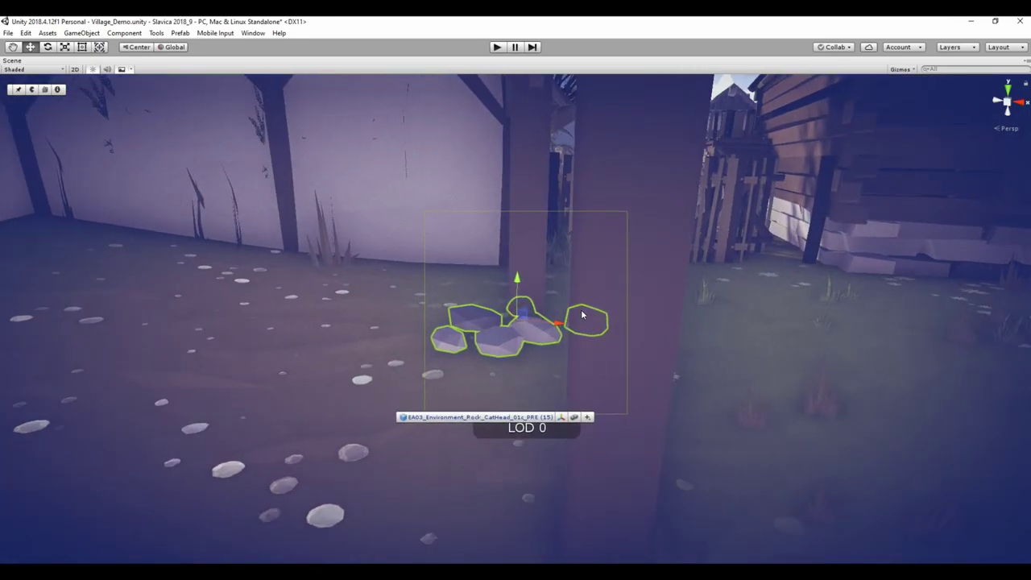
mouse_move(517, 282)
left_mouse_down()
mouse_move(519, 294)
mouse_move(899, 254)
left_mouse_up()
key("f")
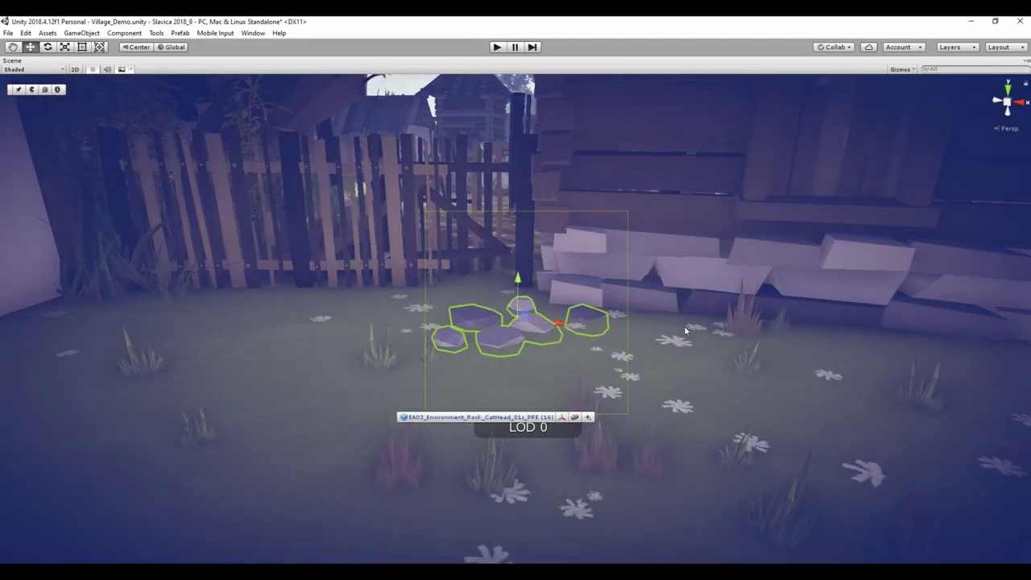
key("r")
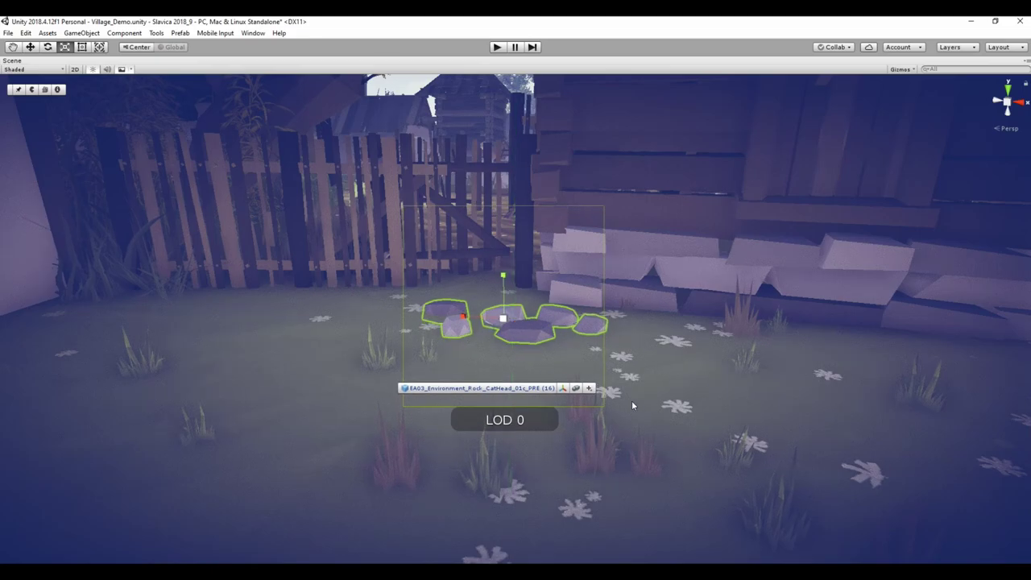
mouse_move(632, 401)
left_mouse_down("alt")
mouse_move(569, 328)
mouse_move(440, 280)
mouse_move(512, 303)
mouse_move(645, 300)
mouse_move(621, 287)
mouse_move(521, 309)
left_mouse_up("alt")
key("f")
key("space")
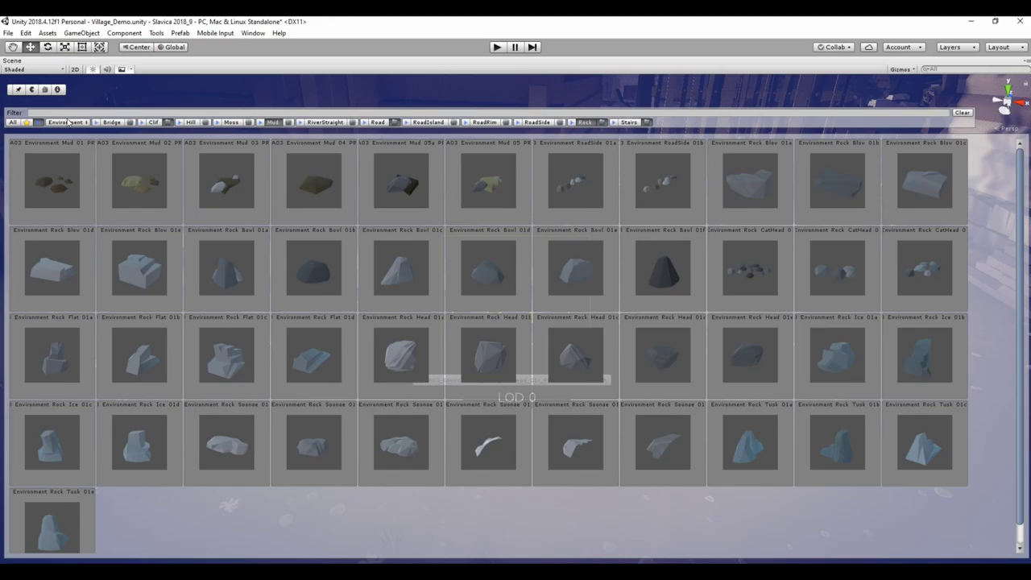
Place a Barrel_01a against the house foundation and set a duplicate barrel beside it
left_click(68, 123)
left_click(69, 169)
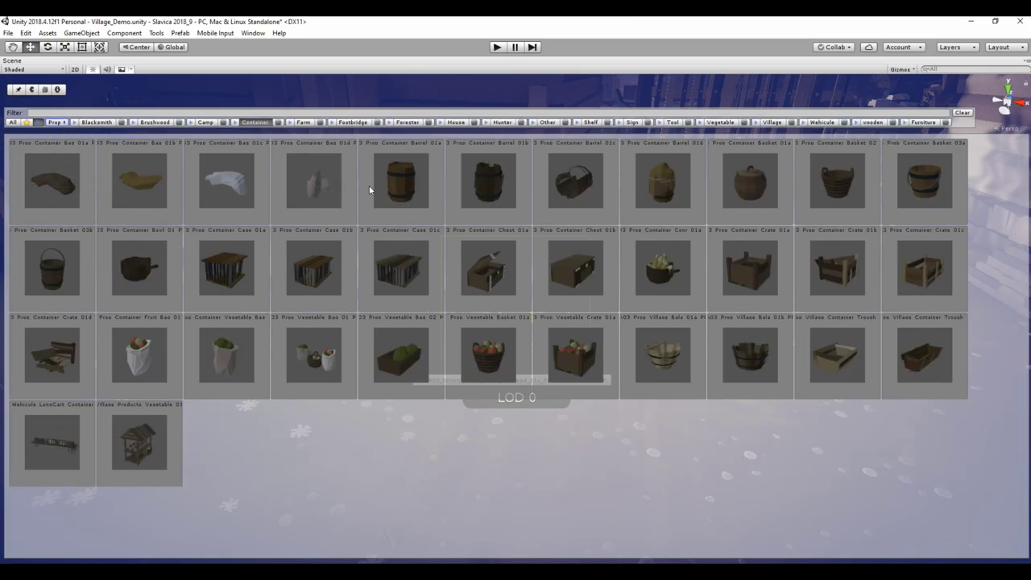
left_click(398, 191)
left_click(584, 301)
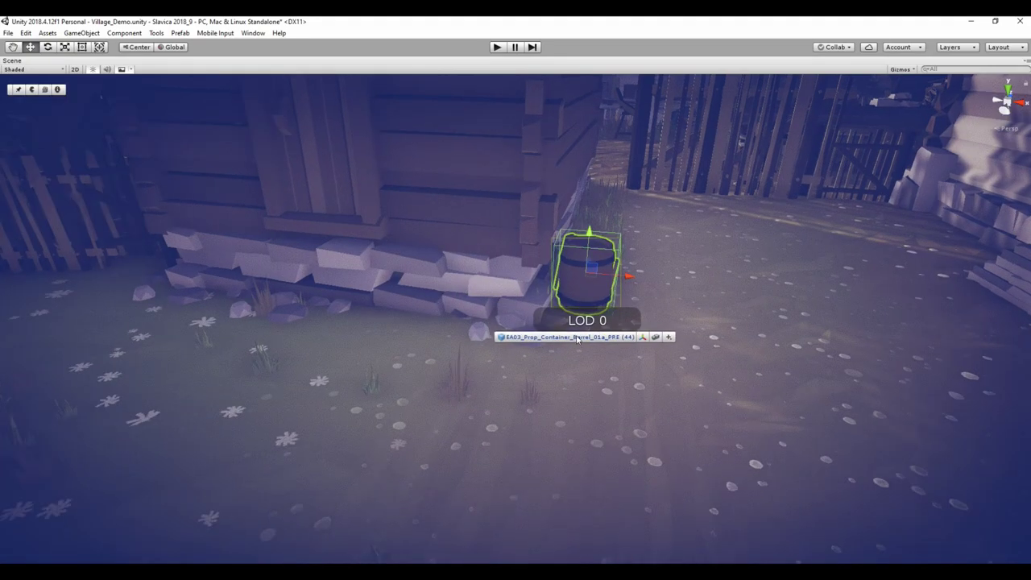
key("f")
left_click_drag(577, 339, 461, 337, "alt")
scroll(461, 337, "down", 3)
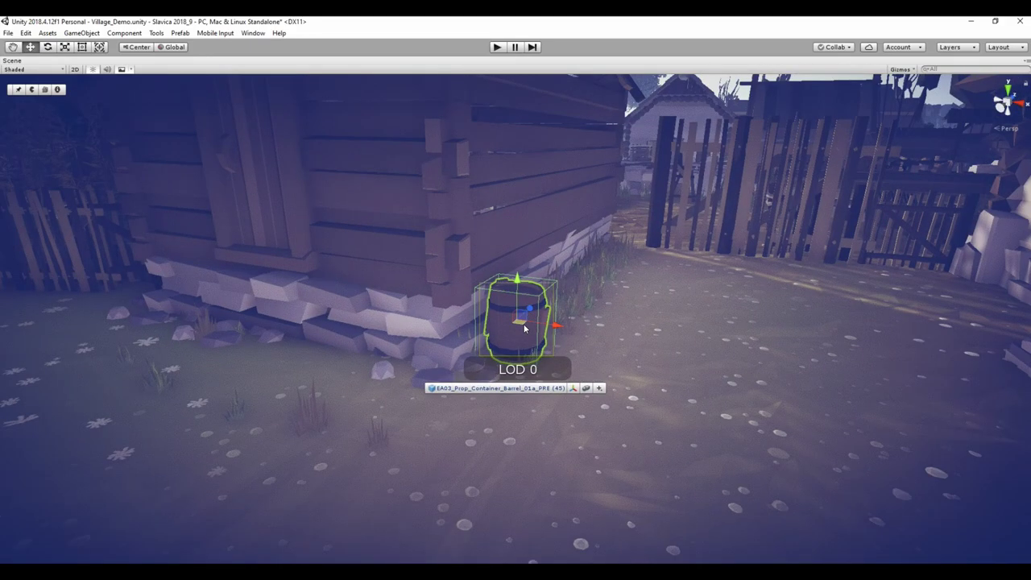
key("ctrl+d")
left_click_drag(524, 328, 386, 337)
key("f")
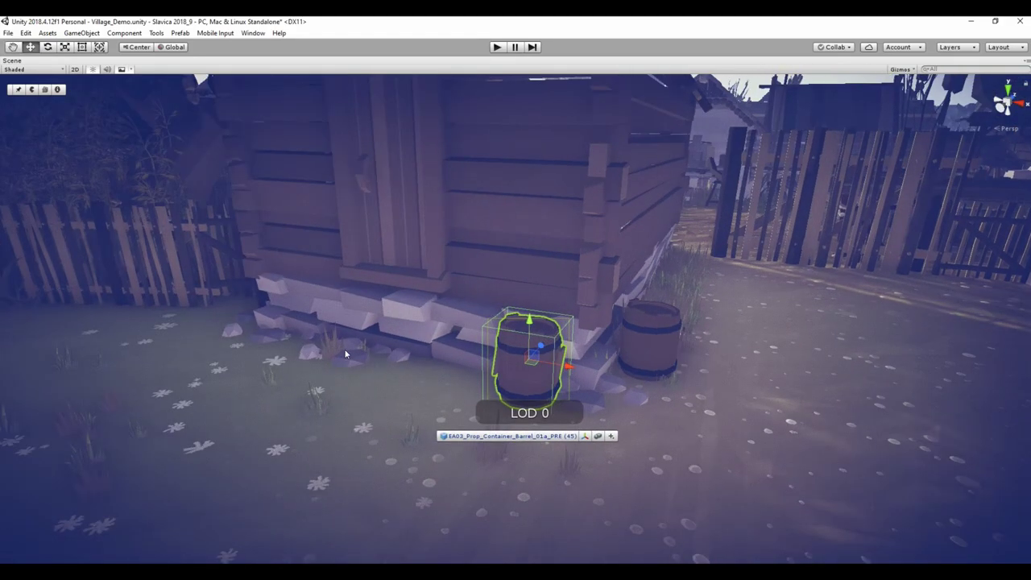
Place a Crate_01a left of the house and add Village props to the palette
key("space")
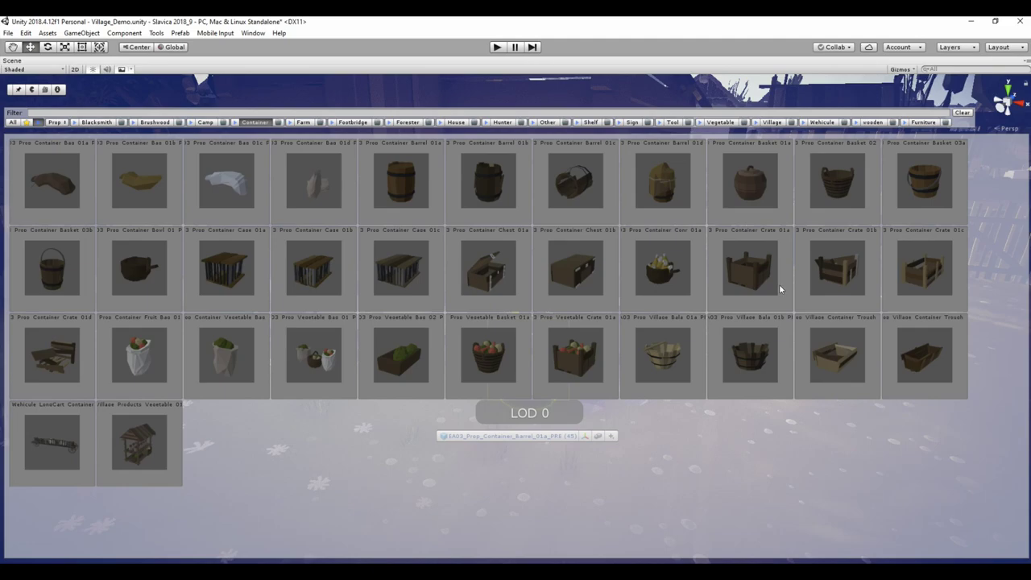
left_click(780, 288)
left_click(182, 321)
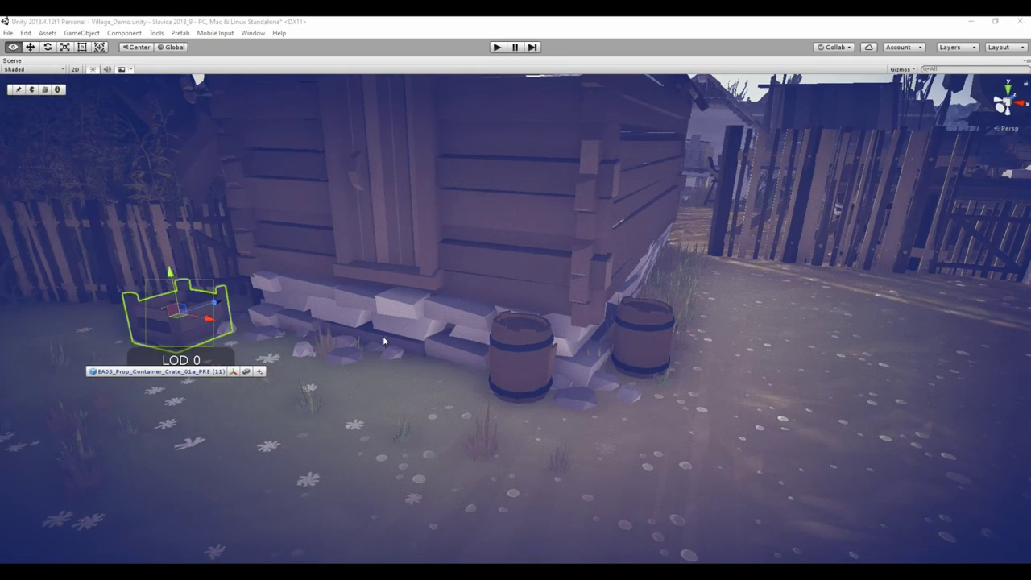
key("space")
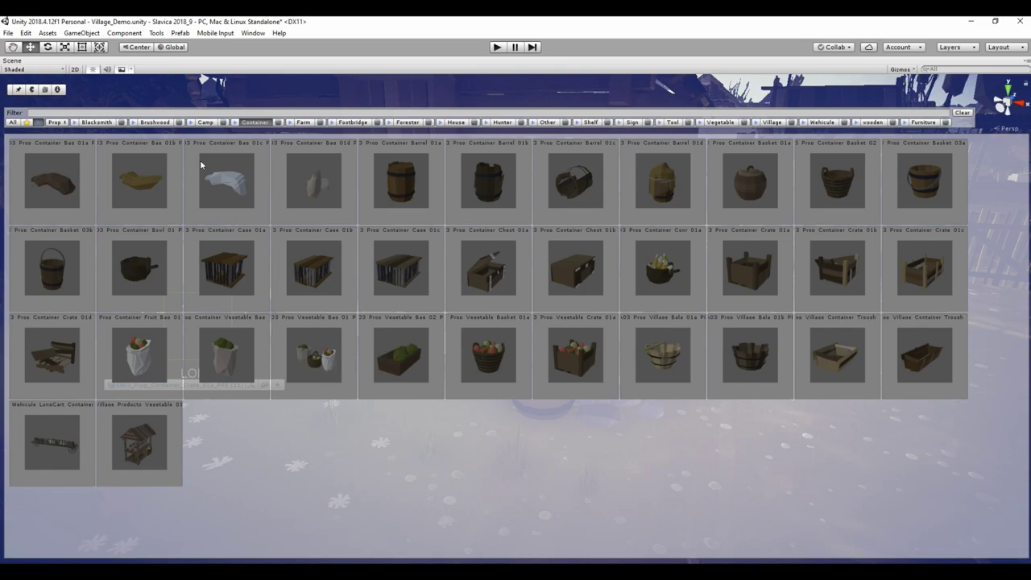
left_click(772, 122)
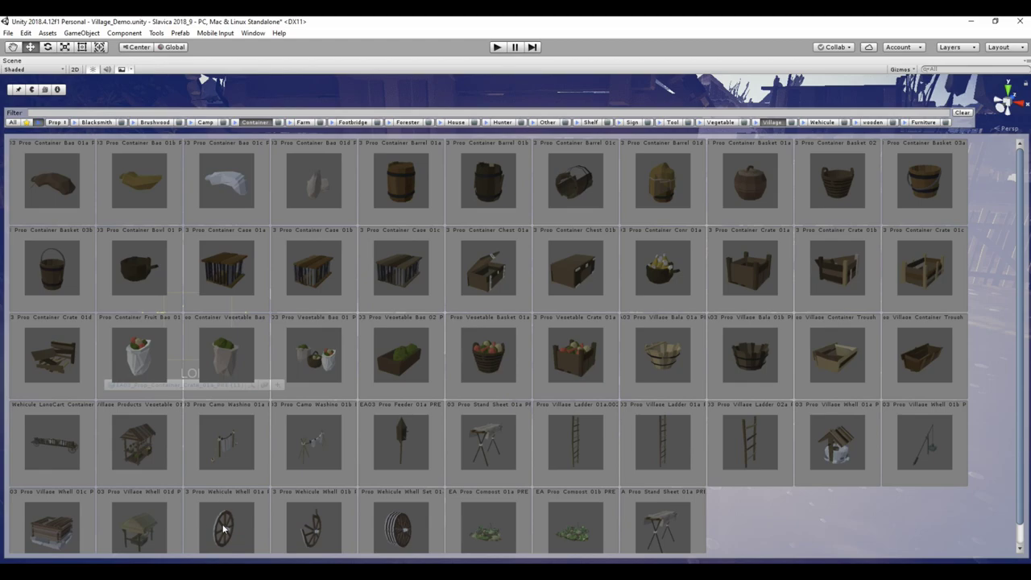
Lean a rotated Wheel Set 01a cart wheel against the house
left_click(396, 530)
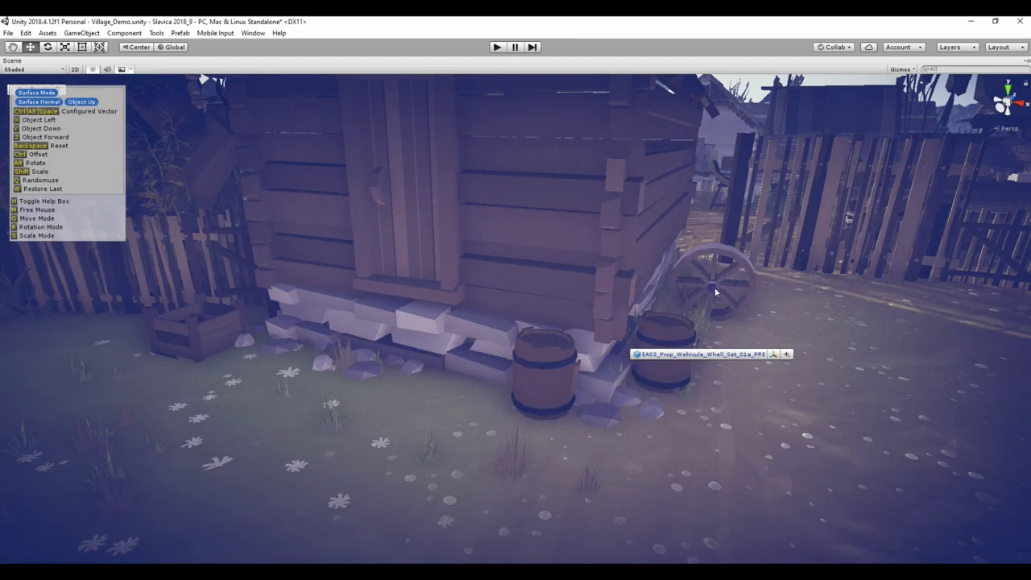
key("r")
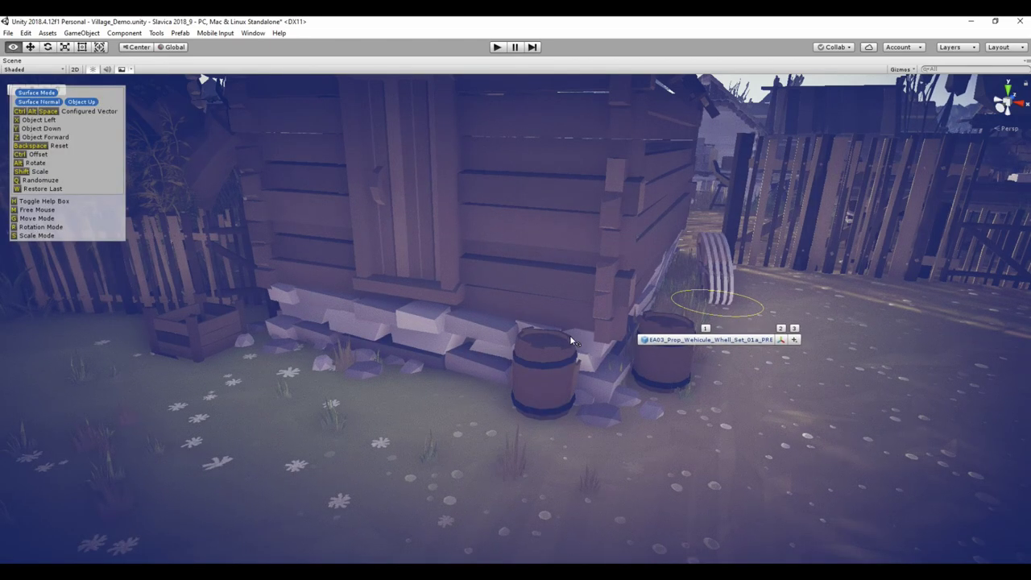
left_click(624, 319)
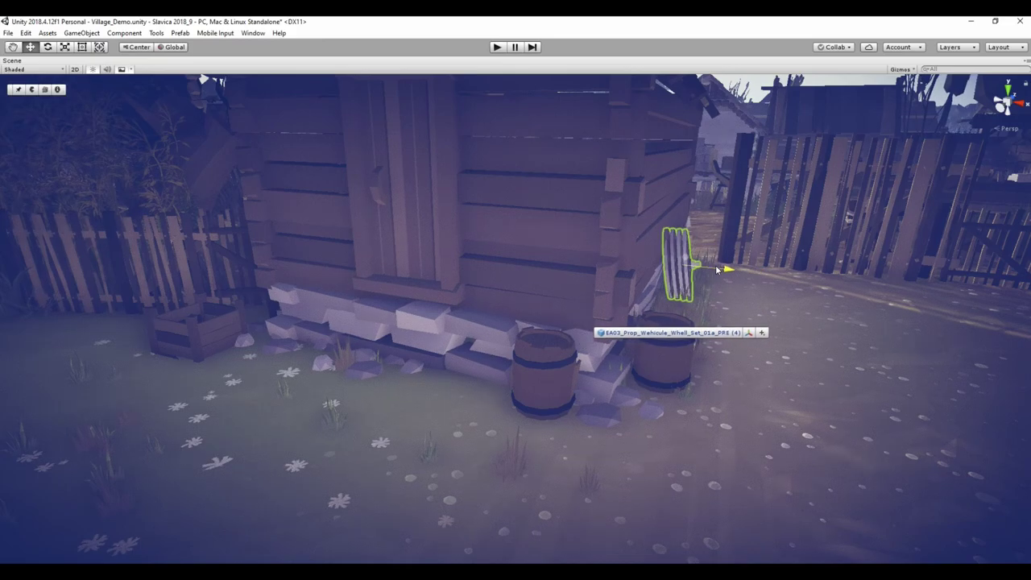
key("f")
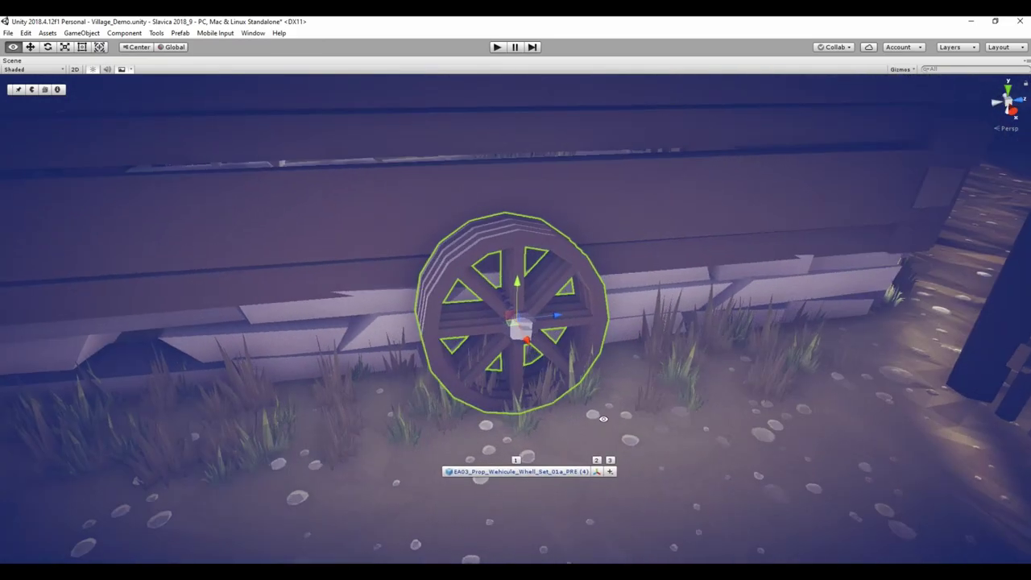
scroll(699, 204, "down", 5)
Place Village Ladder 02a along the house wall, rotated and tilted to lean on it
key("space")
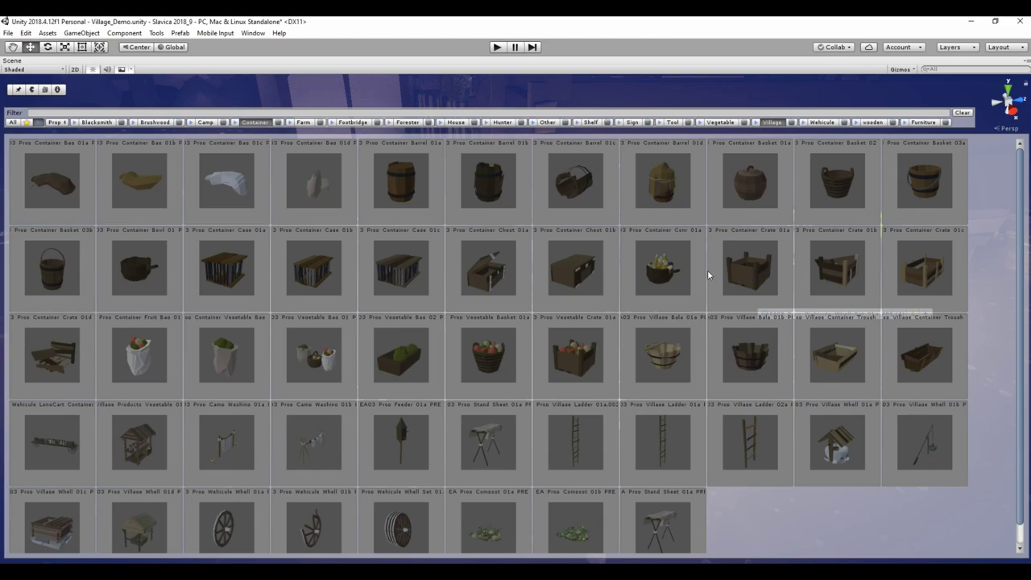
left_click(749, 445)
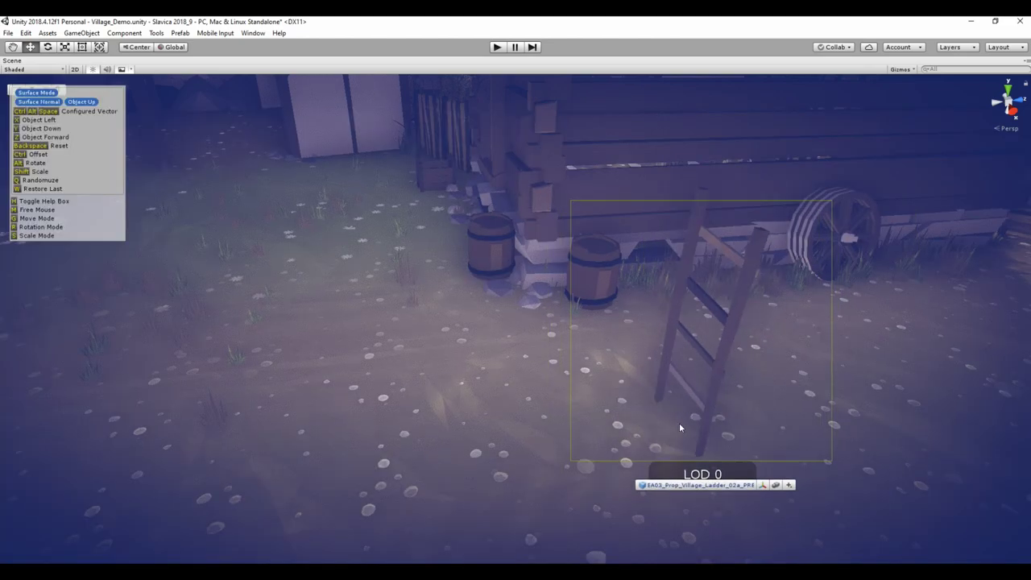
left_click(651, 332)
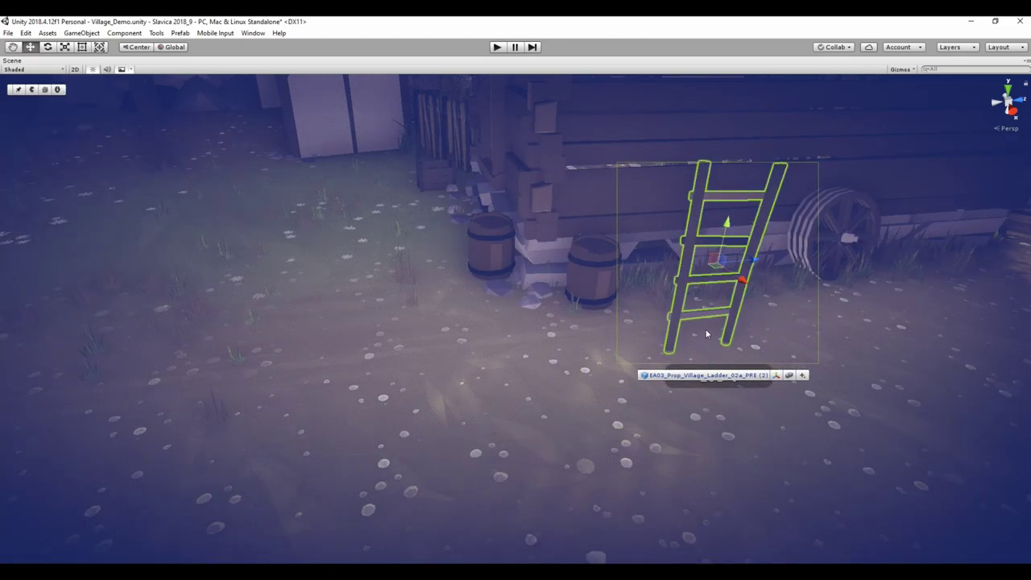
left_click_drag(716, 284, 826, 280)
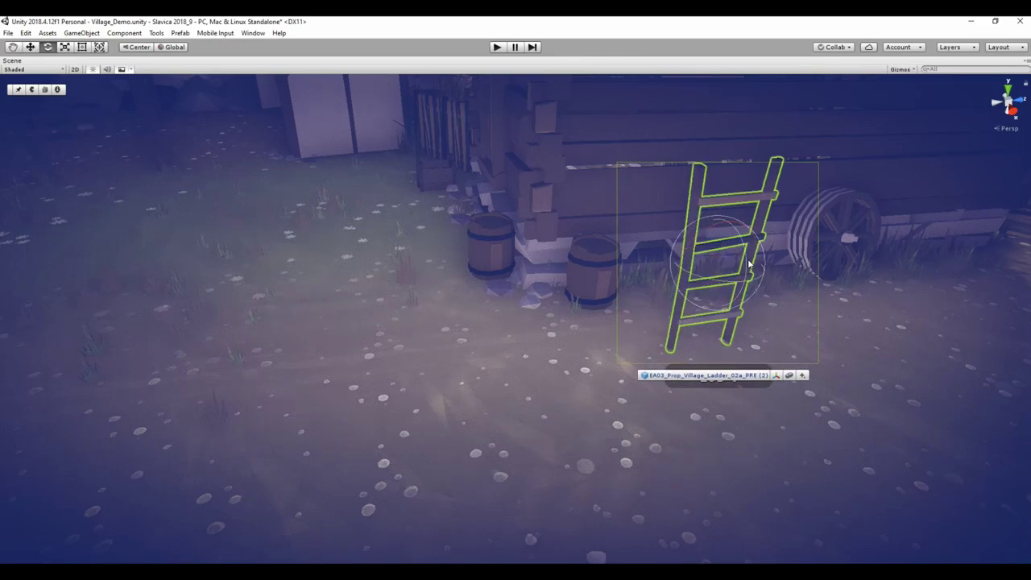
mouse_move(725, 226)
left_mouse_down("alt")
mouse_move(735, 216)
mouse_move(631, 196)
left_mouse_up("alt")
key("f")
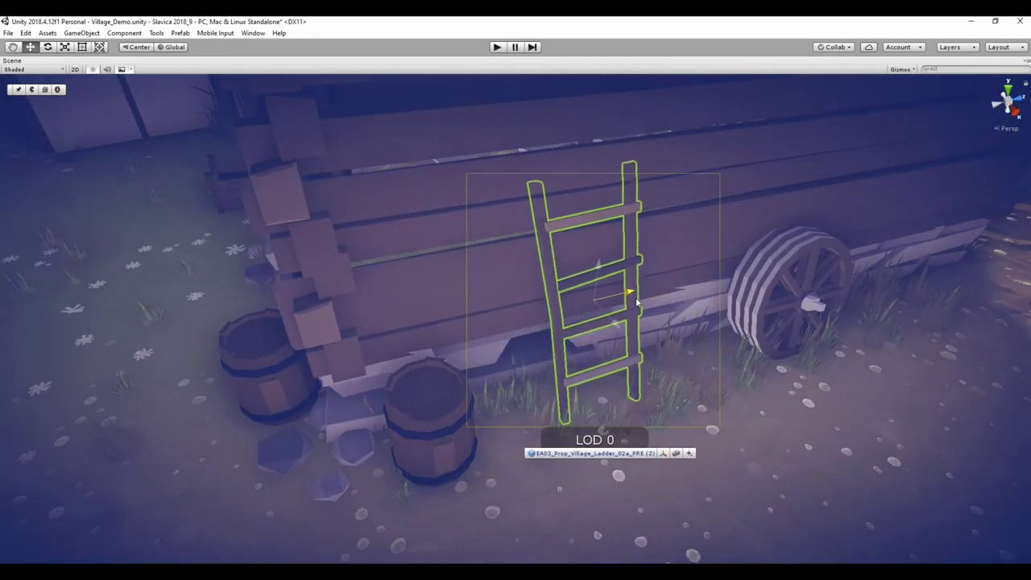
left_click_drag(635, 298, 680, 309, "alt")
left_click_drag(587, 295, 568, 291)
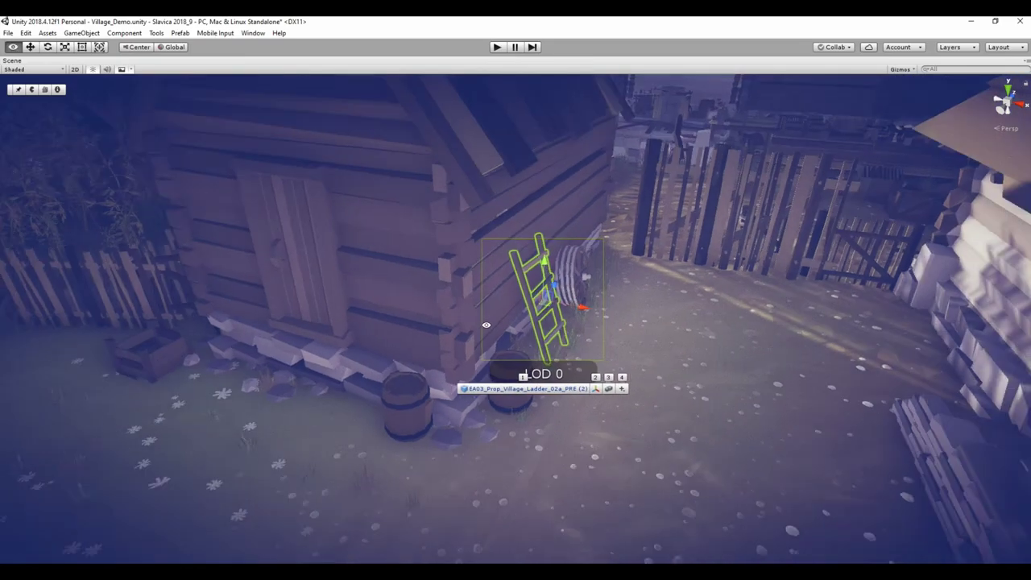
mouse_move(598, 290)
left_mouse_down("alt")
mouse_move(444, 352)
mouse_move(562, 351)
left_mouse_up("alt")
Set a Vegetable Basket 01a beside the barrels
key("space")
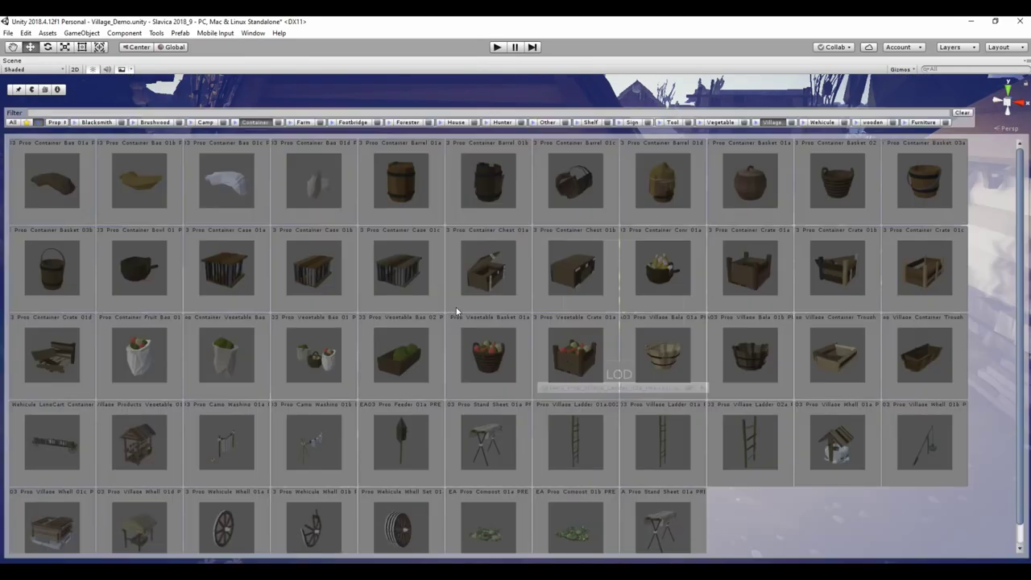
left_click(501, 352)
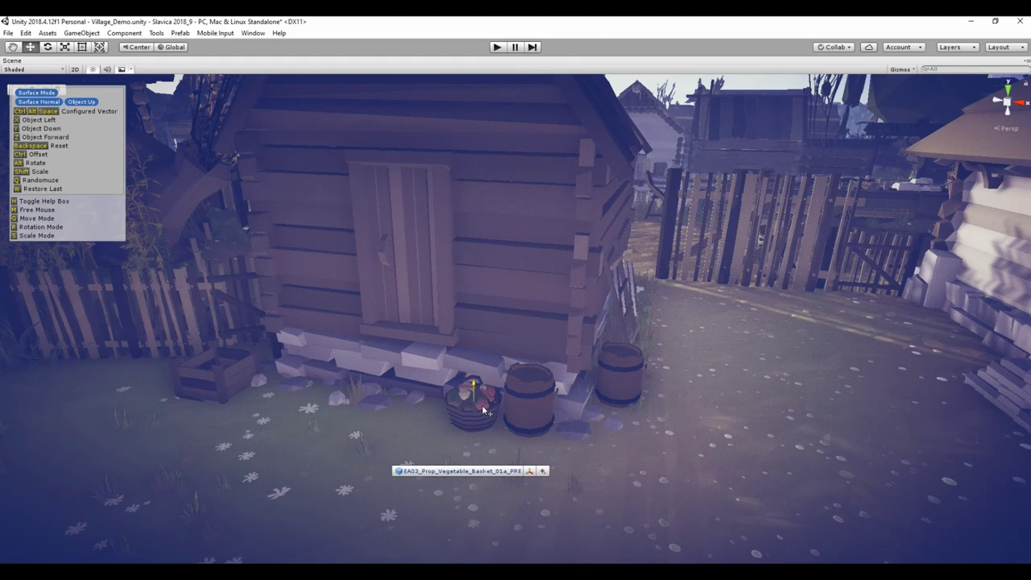
left_click(482, 404)
key("space")
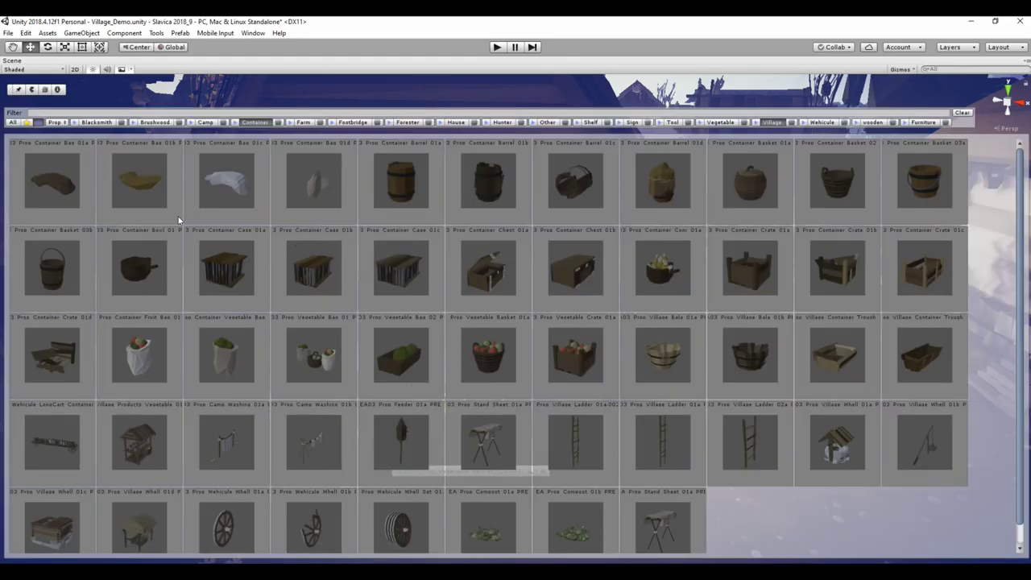
key("space")
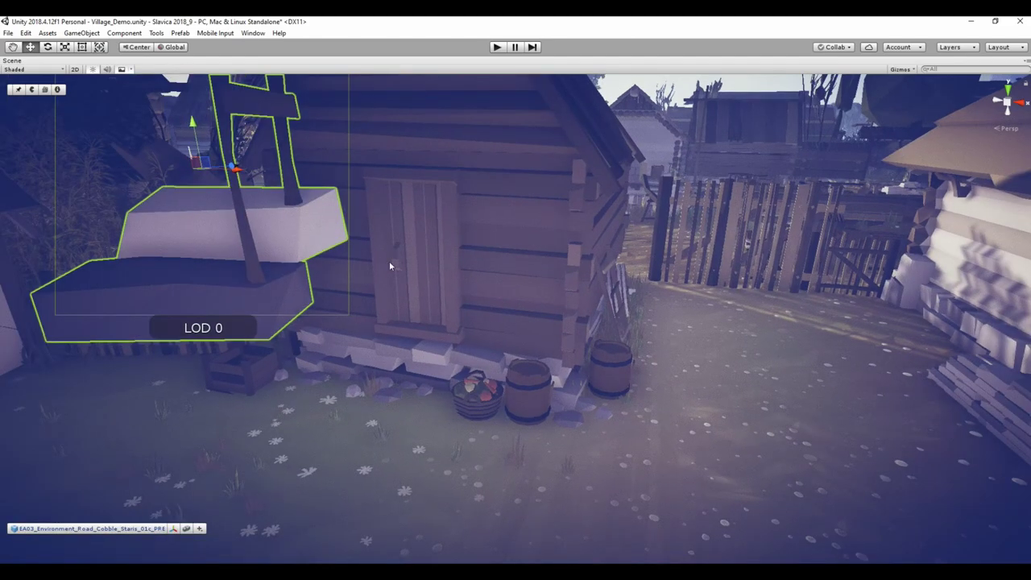
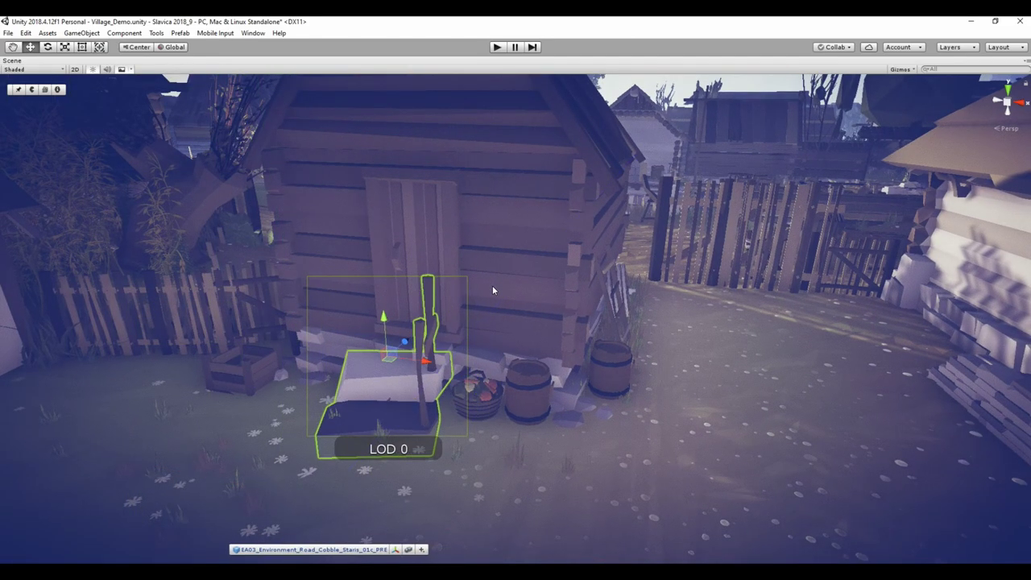
Rotate the Cobble_Stairs step to face outward and frame it in view
key("e")
left_click_drag(436, 367, 384, 384)
key("w")
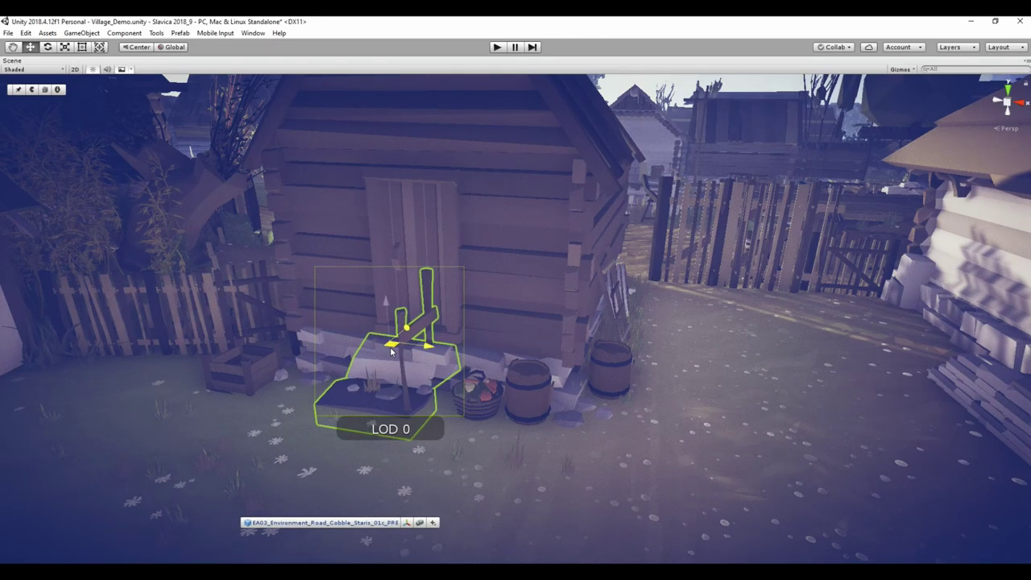
key("f")
scroll(493, 351, "up", 3)
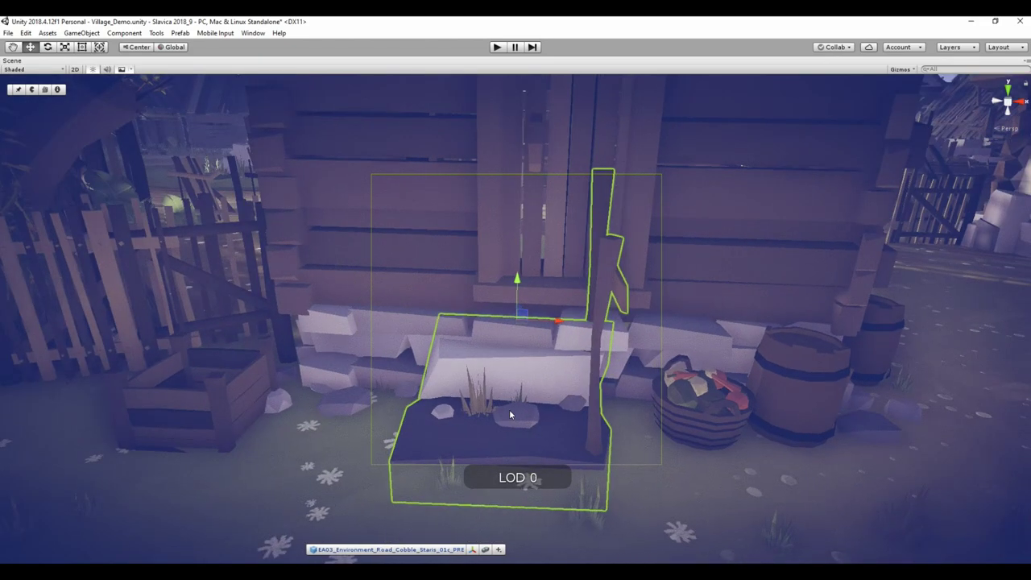
Shift the small rock cluster right toward the basket
left_click(520, 414)
left_click_drag(493, 408, 693, 411)
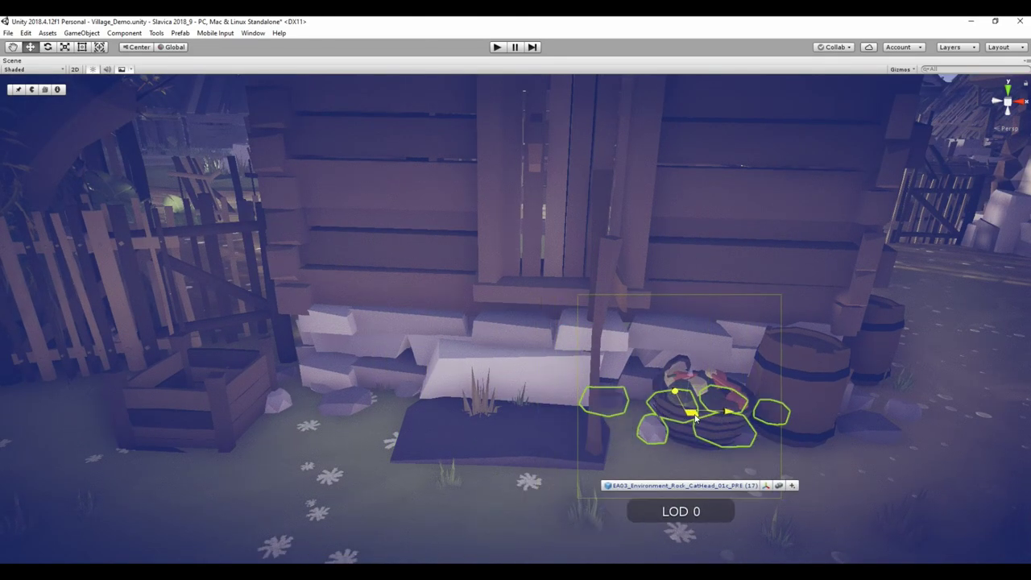
left_click(484, 391)
left_click_drag(430, 419, 432, 434, "alt")
Move the cobble step right along X and raise it slightly along Y
left_click(511, 392)
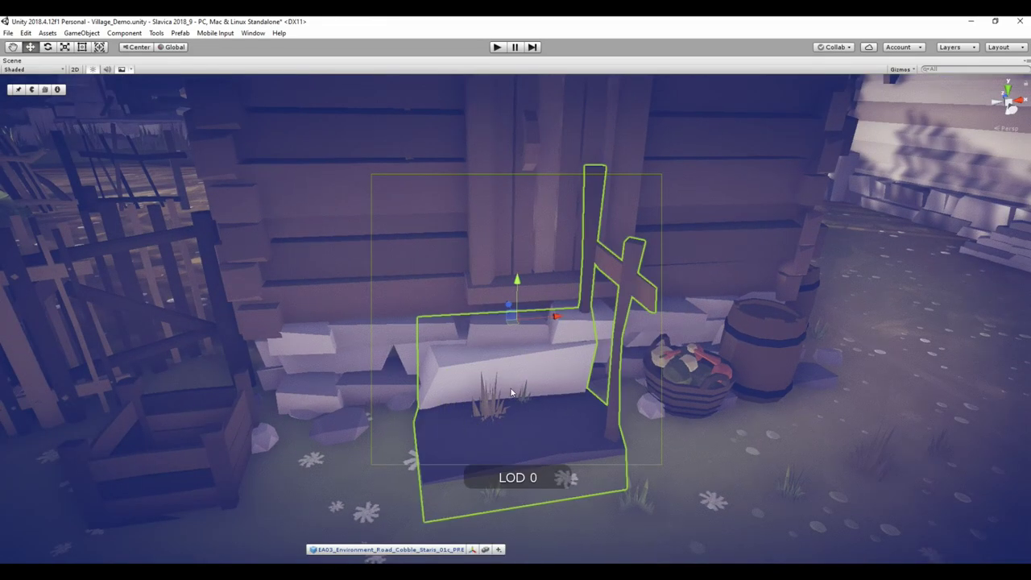
left_click_drag(559, 323, 614, 321)
mouse_move(578, 281)
left_mouse_down()
mouse_move(587, 242)
mouse_move(492, 305)
mouse_move(561, 362)
mouse_move(284, 399)
mouse_move(347, 340)
left_mouse_up()
Duplicate the Mud_02 patch, rotate it about its vertical axis and slide it beside the barrels
left_click(560, 361)
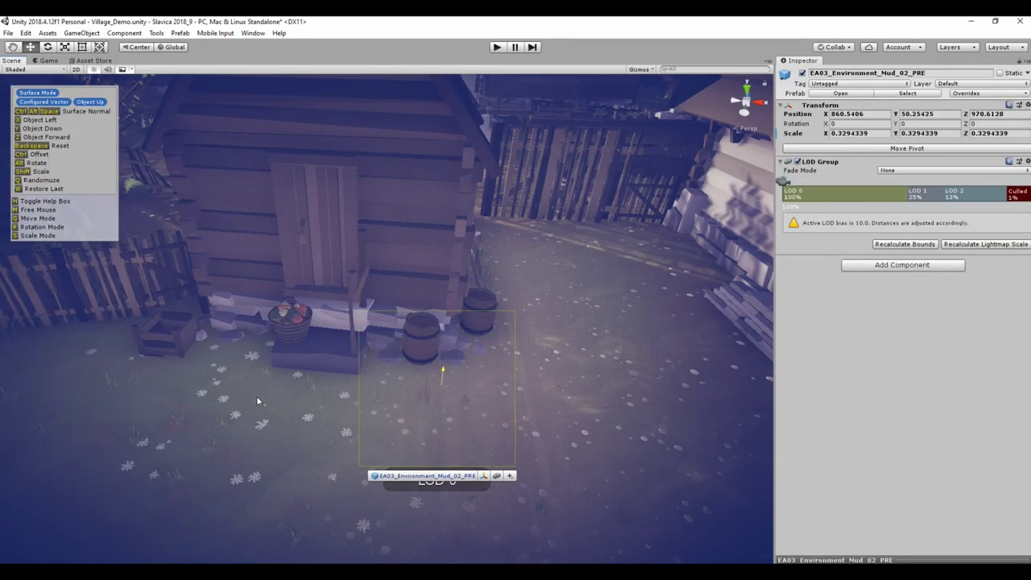
key("ctrl+d")
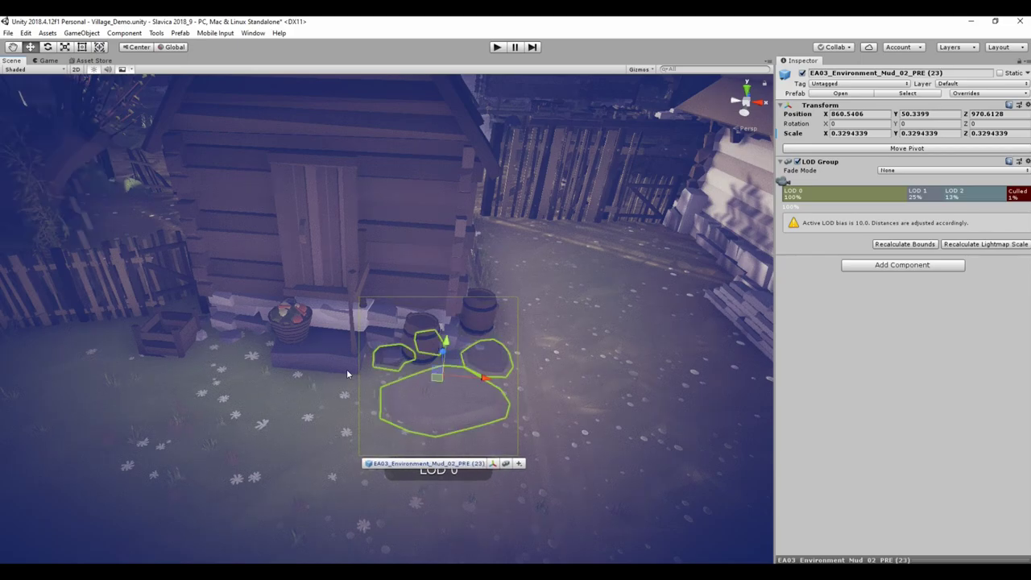
key("e")
left_click_drag(450, 386, 239, 414)
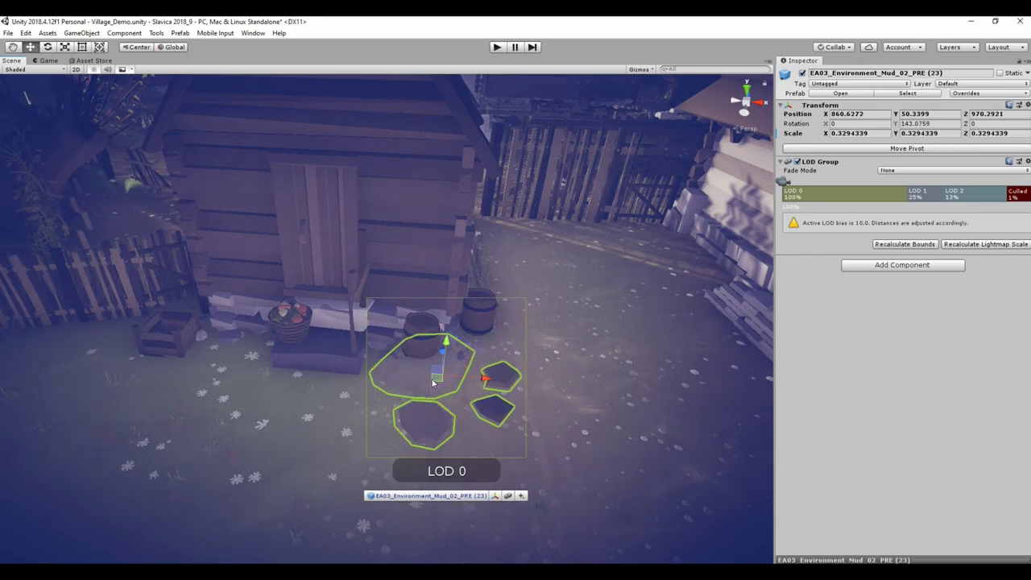
left_click_drag(432, 384, 372, 342)
key("f")
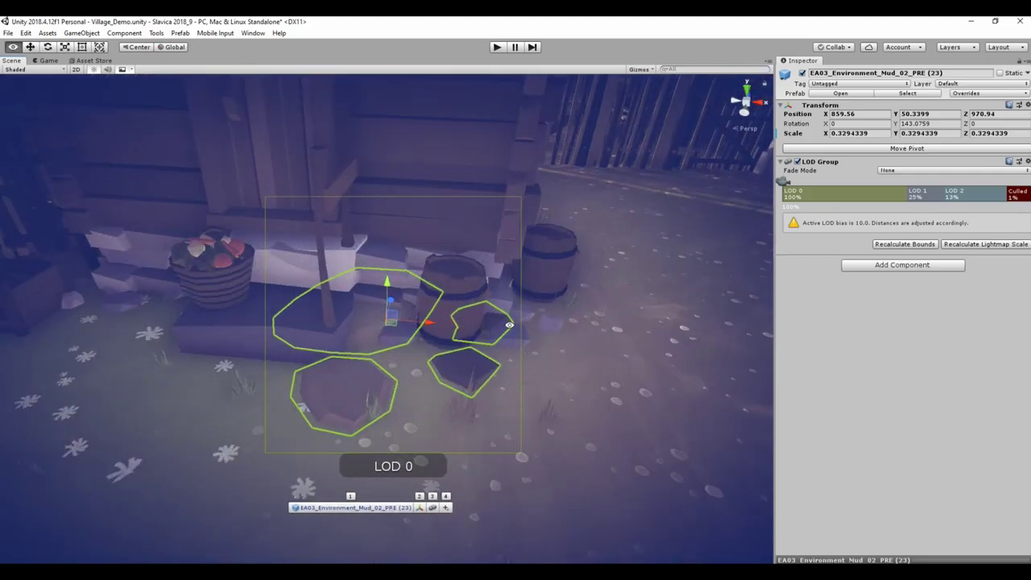
mouse_move(510, 325)
left_mouse_down("alt")
mouse_move(419, 306)
mouse_move(394, 286)
left_mouse_up("alt")
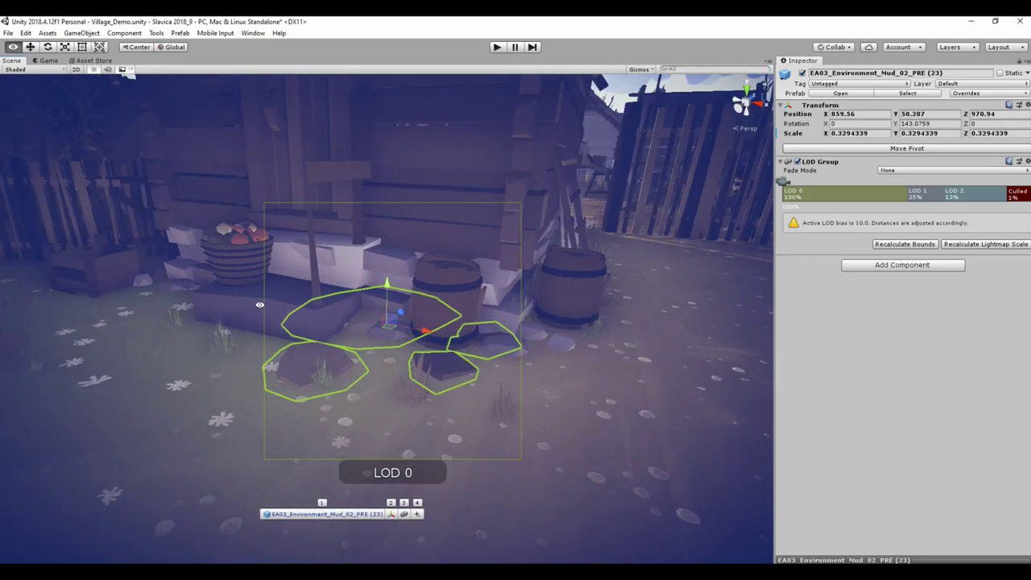
mouse_move(259, 305)
left_mouse_down("alt")
mouse_move(562, 381)
mouse_move(315, 316)
left_mouse_up("alt")
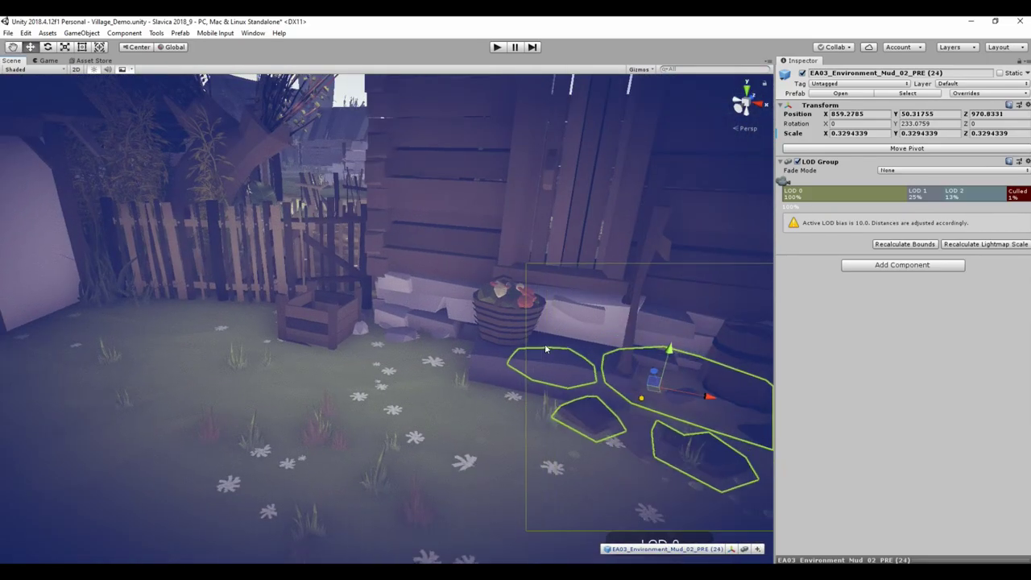
key("space")
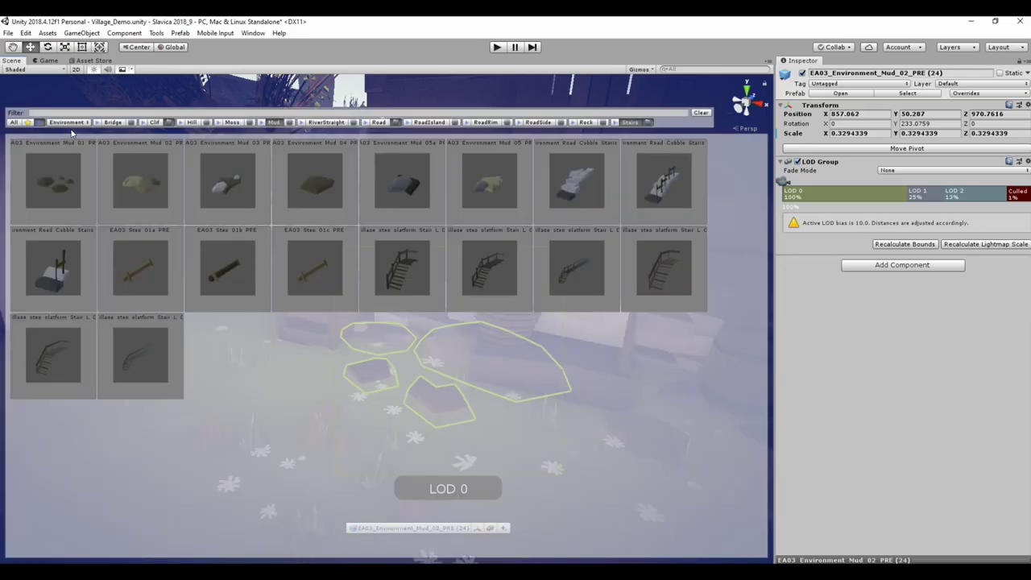
Switch the prefab palette to Plant and place Bush_02e beside the crate
left_click(65, 123)
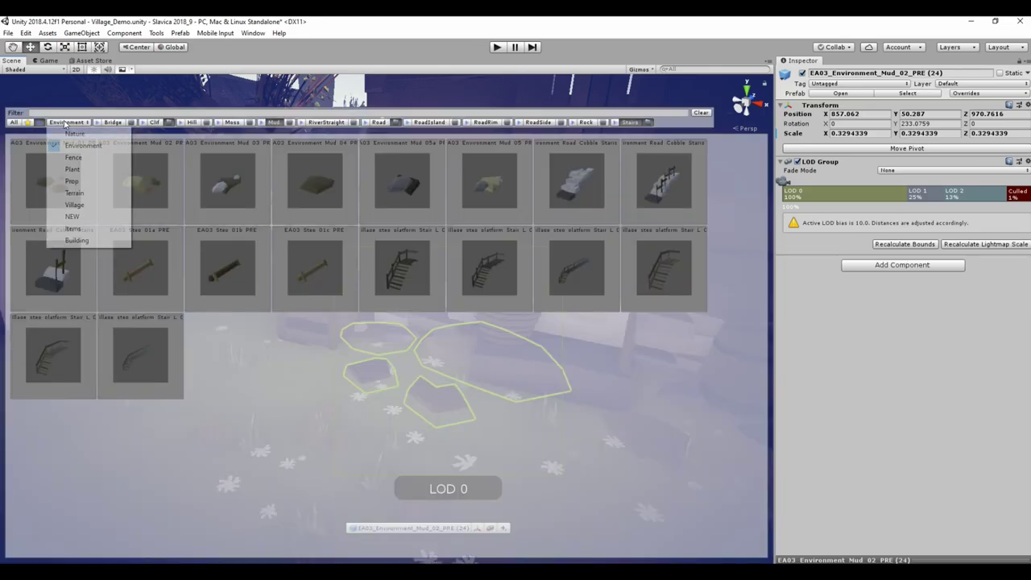
left_click(74, 169)
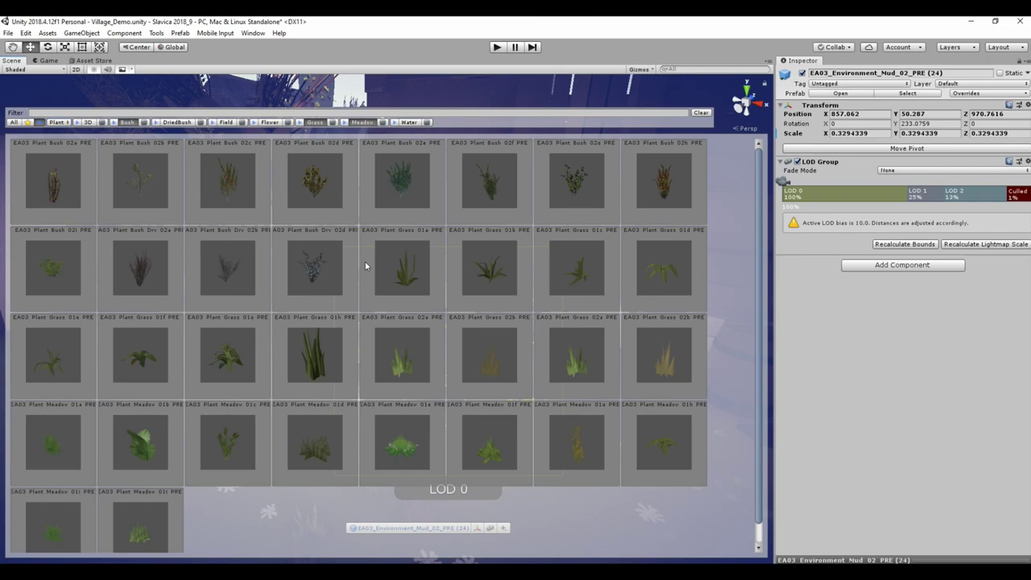
left_click(402, 181)
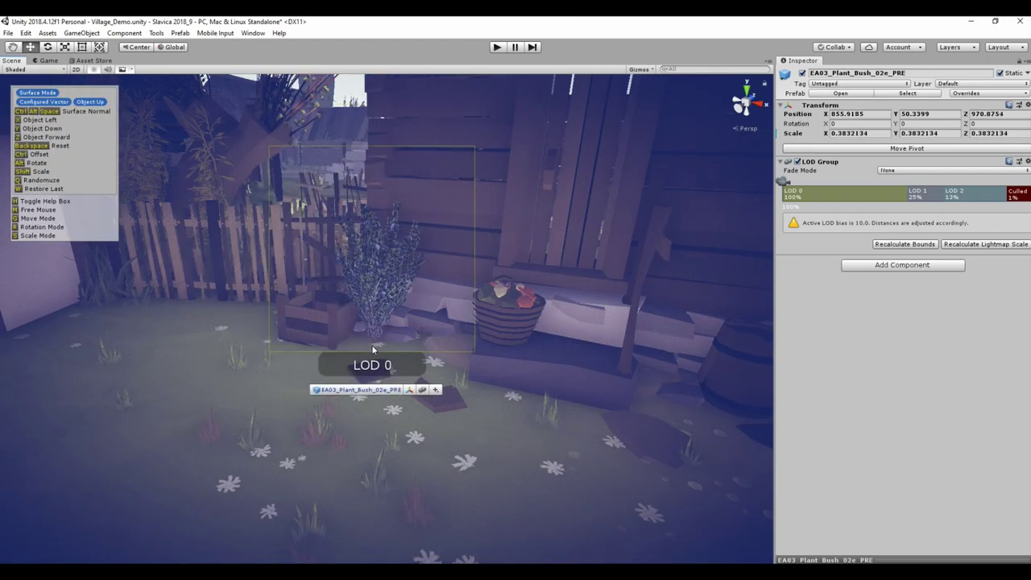
left_click(373, 357)
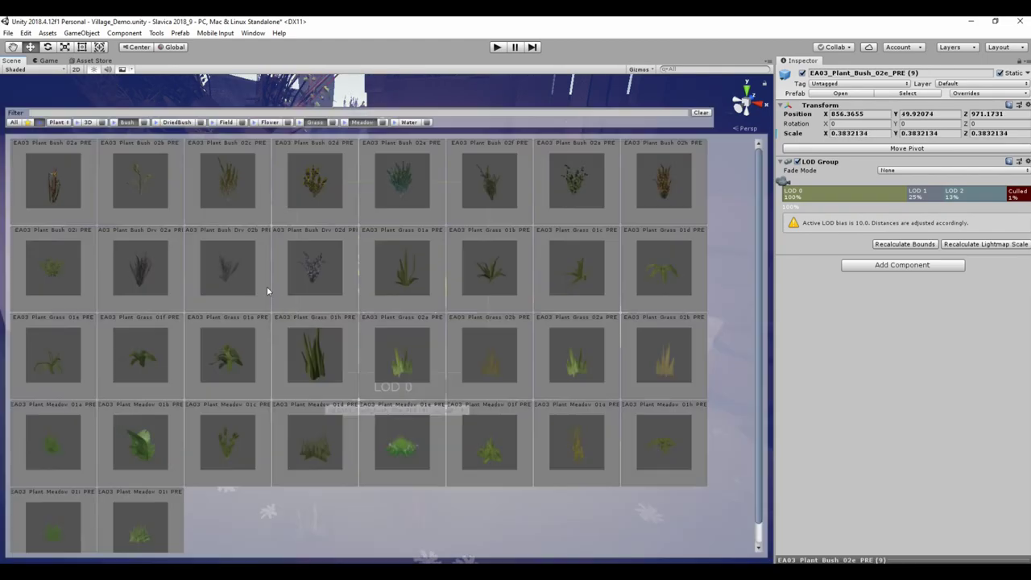
Place Bush_02a inside the crate and a Grass_01b clump before the fruit basket
left_click(89, 203)
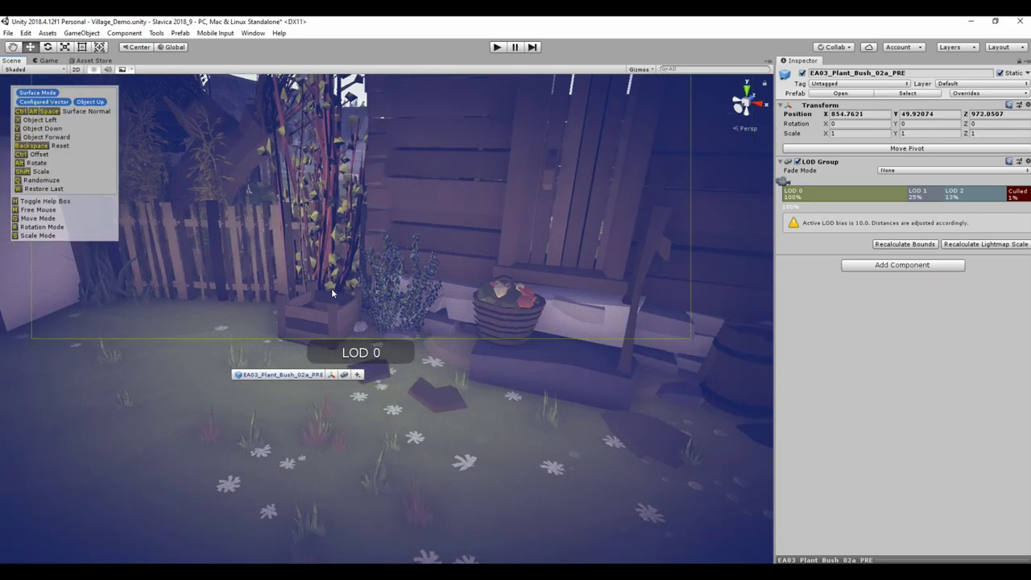
left_click(349, 302)
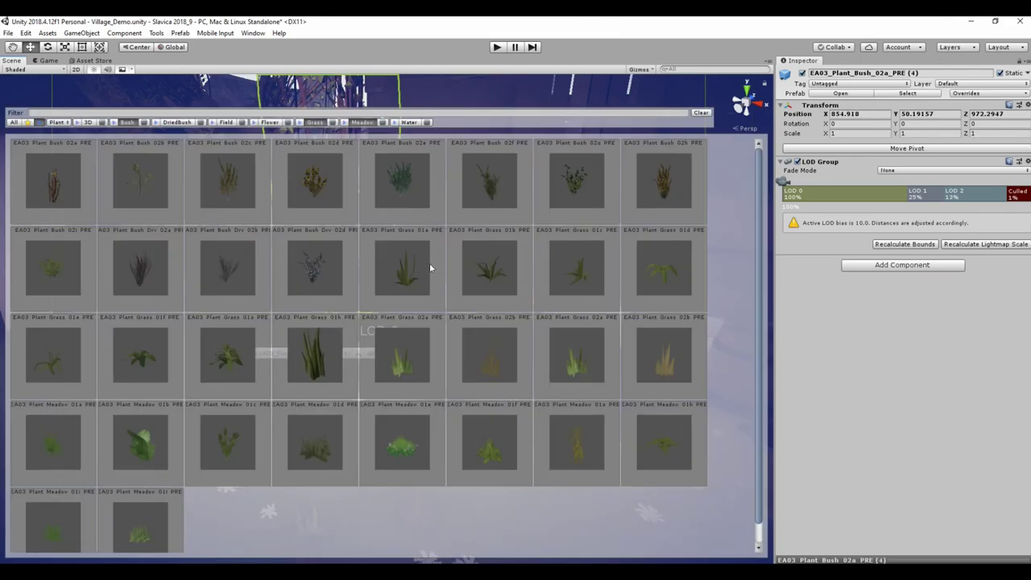
left_click(487, 288)
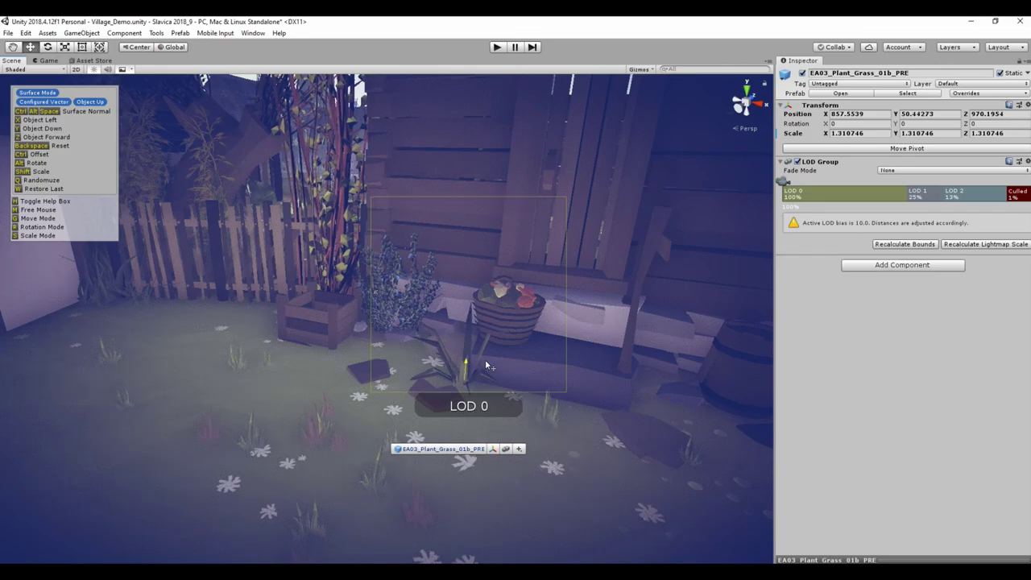
left_click(486, 365)
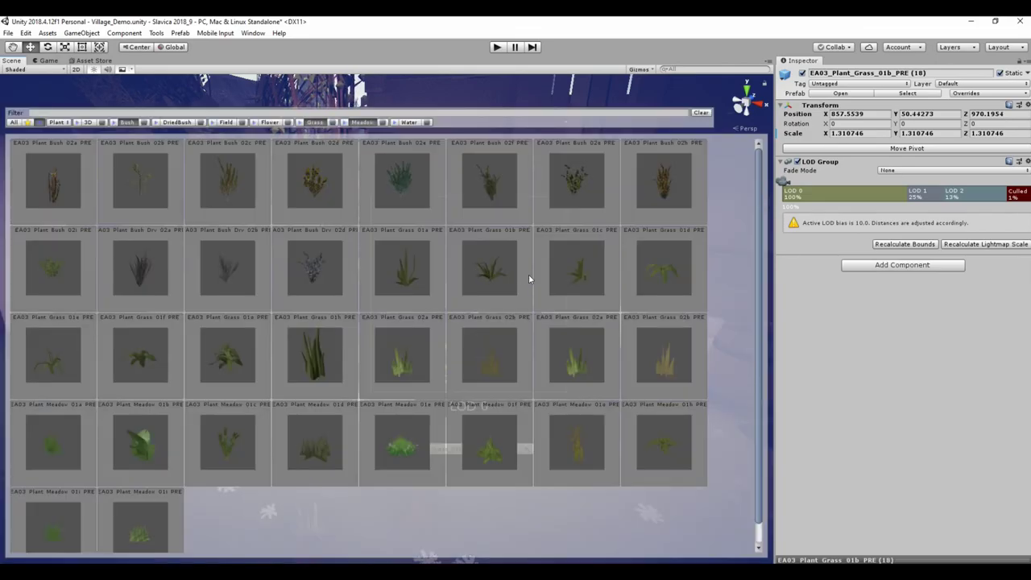
left_click(528, 274)
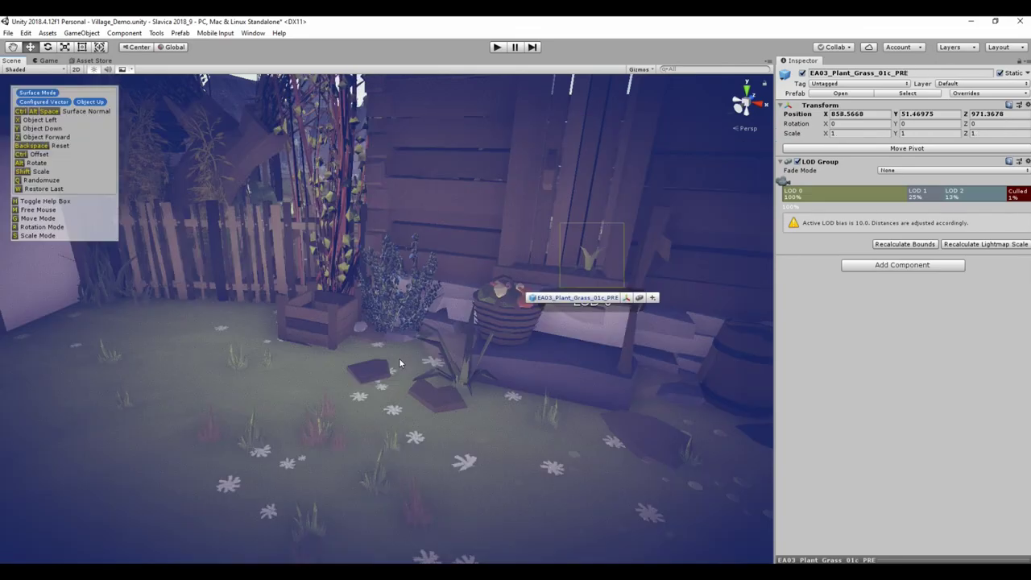
Place two small Grass_01c clumps on the ground near the barrel
left_click(481, 394)
middle_click_drag(481, 394, 318, 420)
left_click(513, 354)
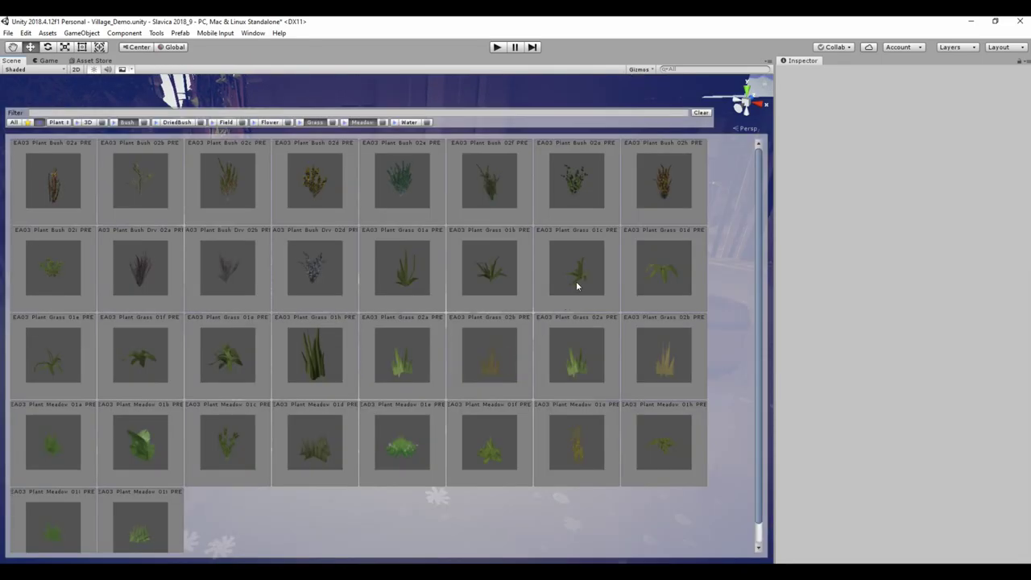
left_click(585, 284)
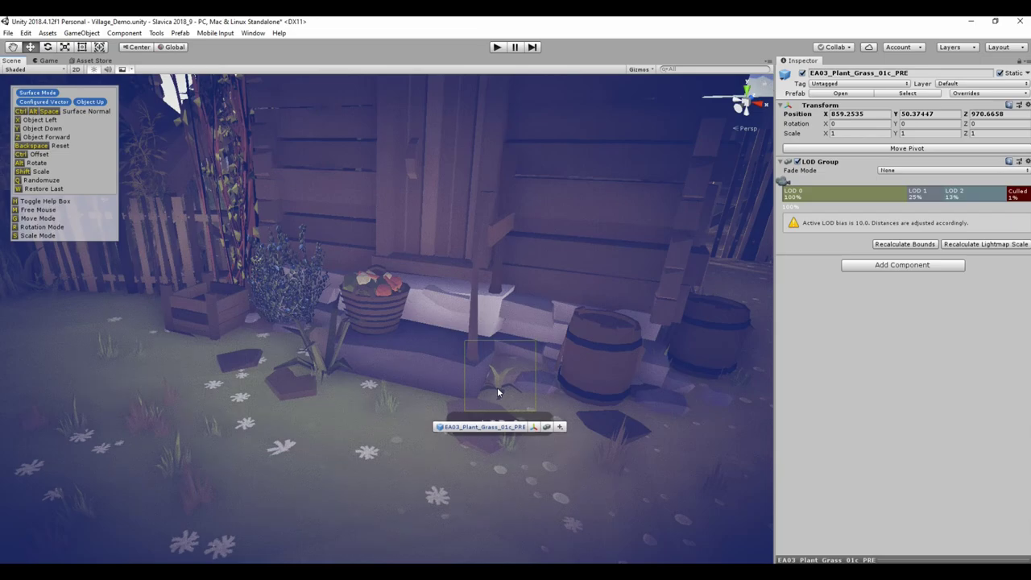
left_click(497, 387)
Add another Grass_01c clump and two Grass_02a tall grass clumps beside the barrels
left_click(632, 301)
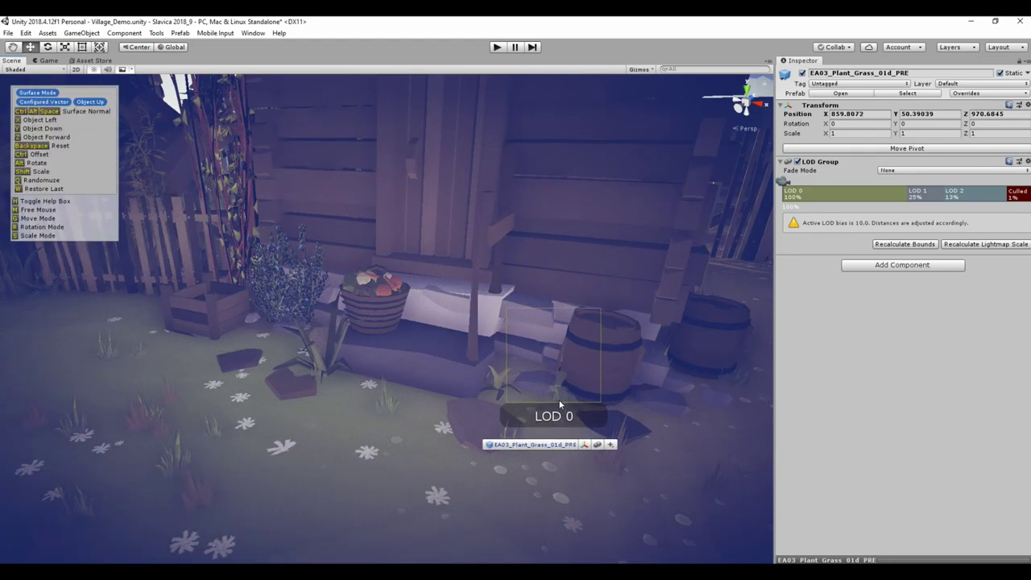
right_click_drag(568, 412, 381, 472)
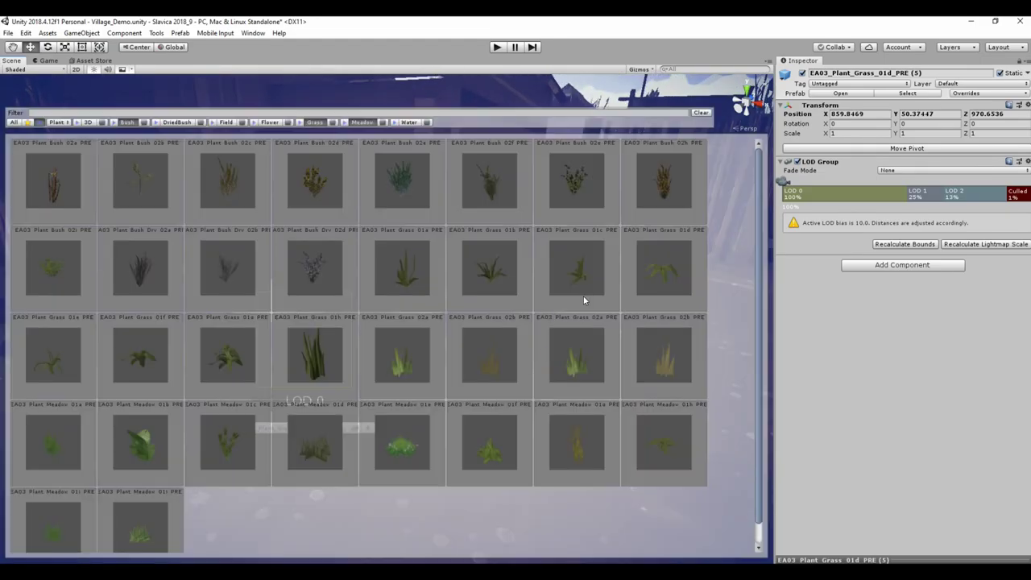
left_click(583, 301)
left_click(452, 356)
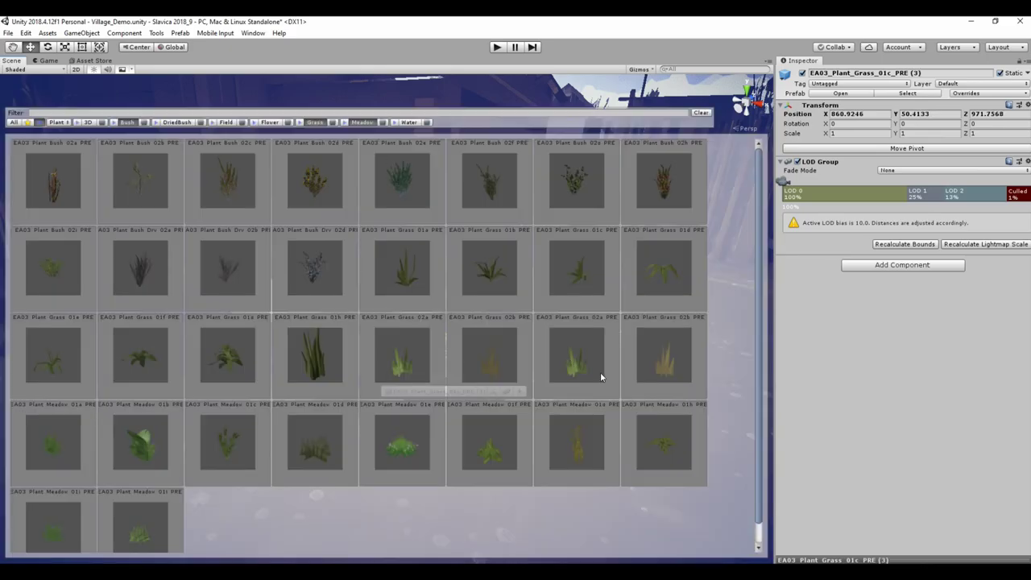
left_click(526, 391)
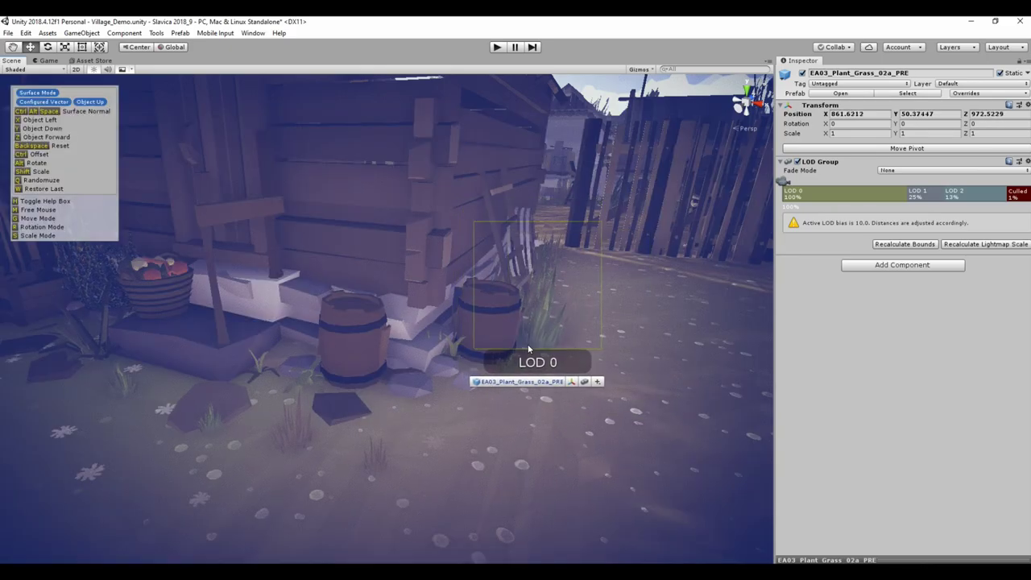
left_click(528, 344)
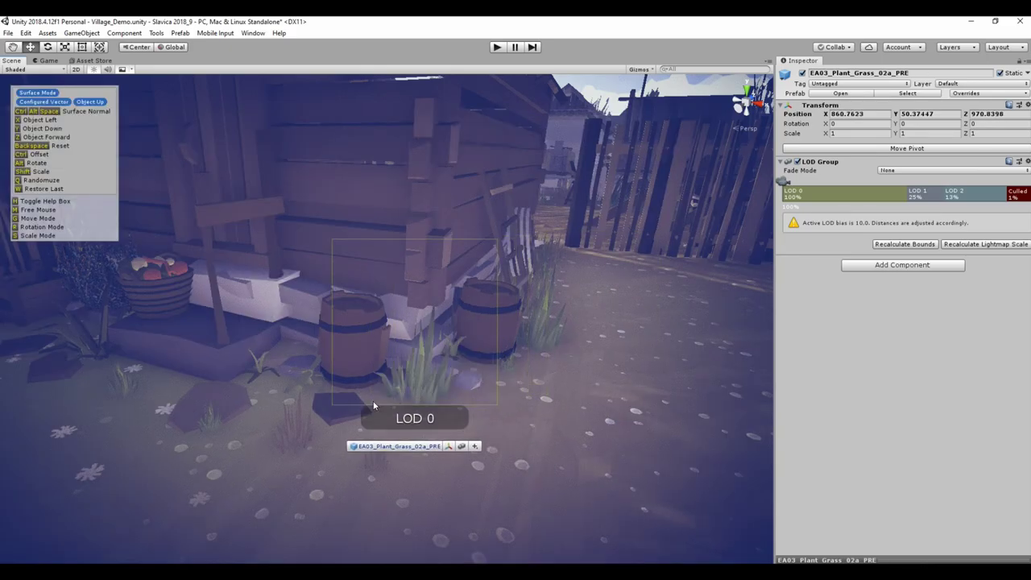
left_click(375, 400)
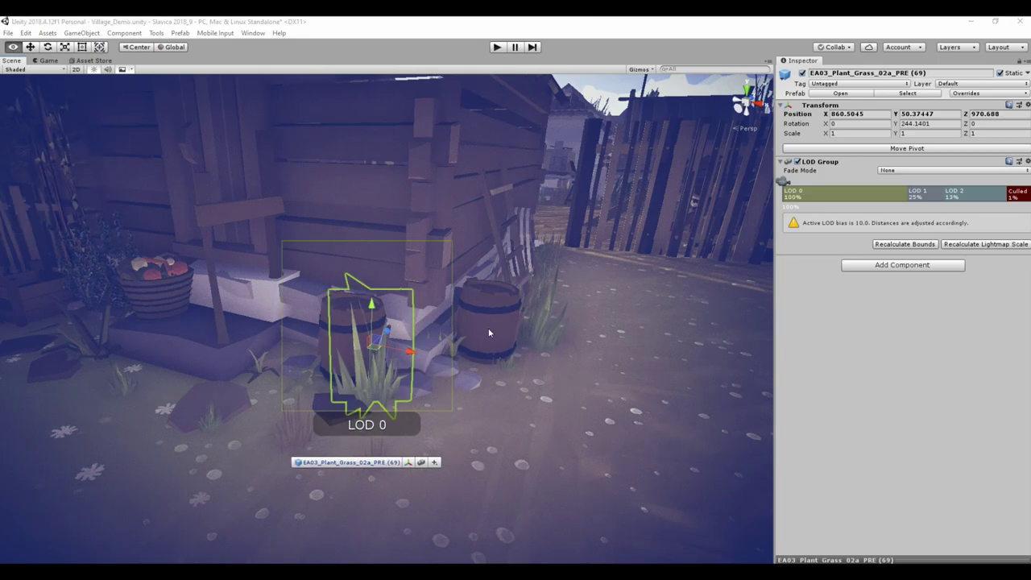
Select and frame the bush beside the crate, orbiting to view it from above
mouse_move(489, 328)
left_mouse_down("alt")
mouse_move(660, 373)
mouse_move(448, 369)
left_mouse_up("alt")
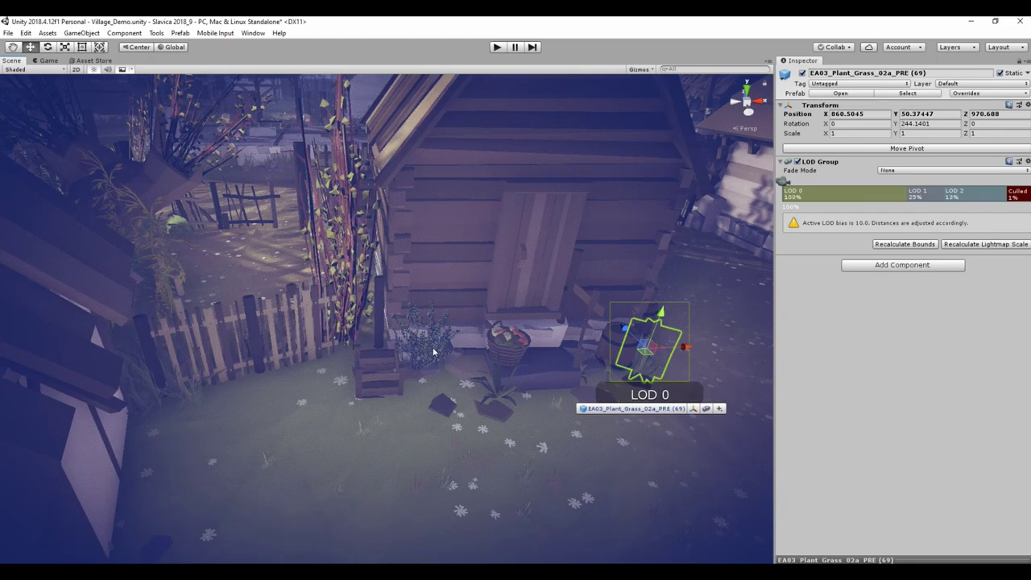
left_click(434, 352)
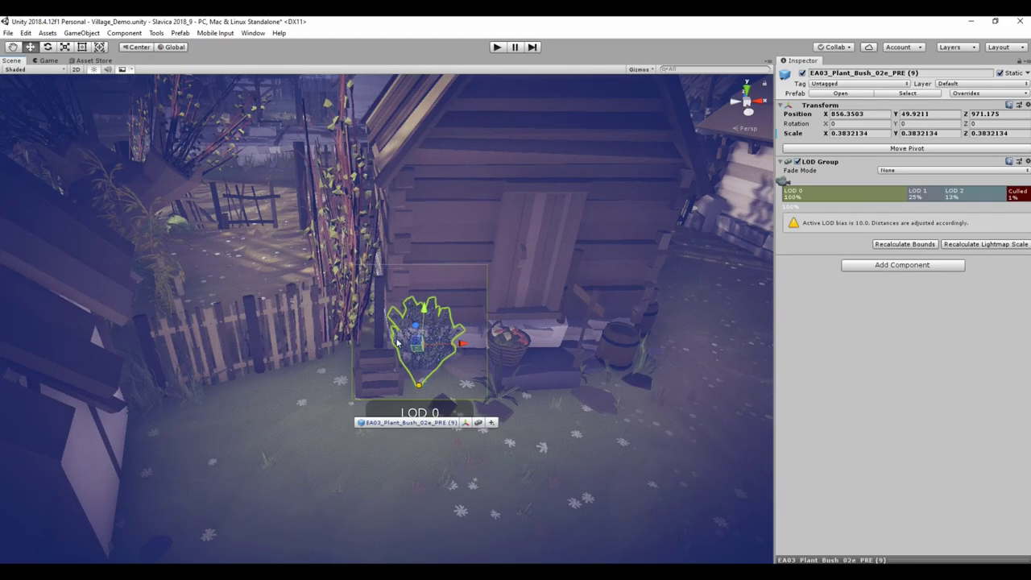
key("f")
left_click_drag(402, 370, 347, 255, "alt")
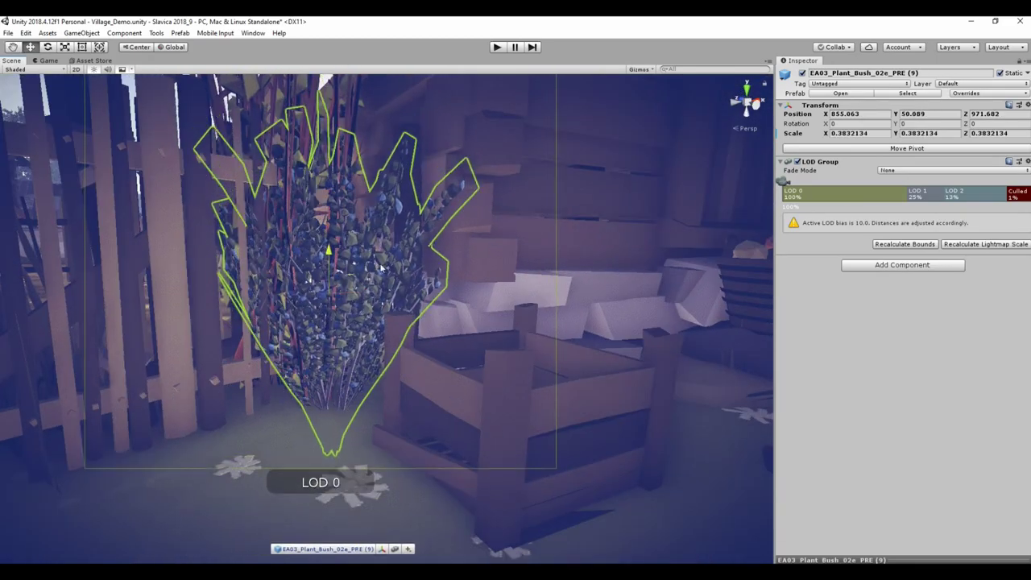
scroll(347, 254, "down", 5)
middle_click_drag(347, 255, 529, 363)
key("alt")
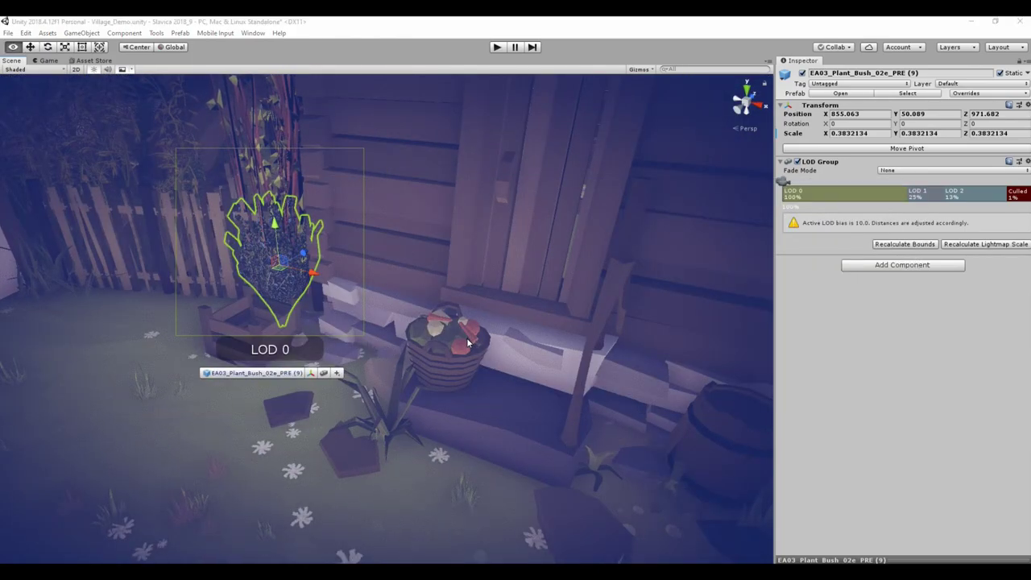